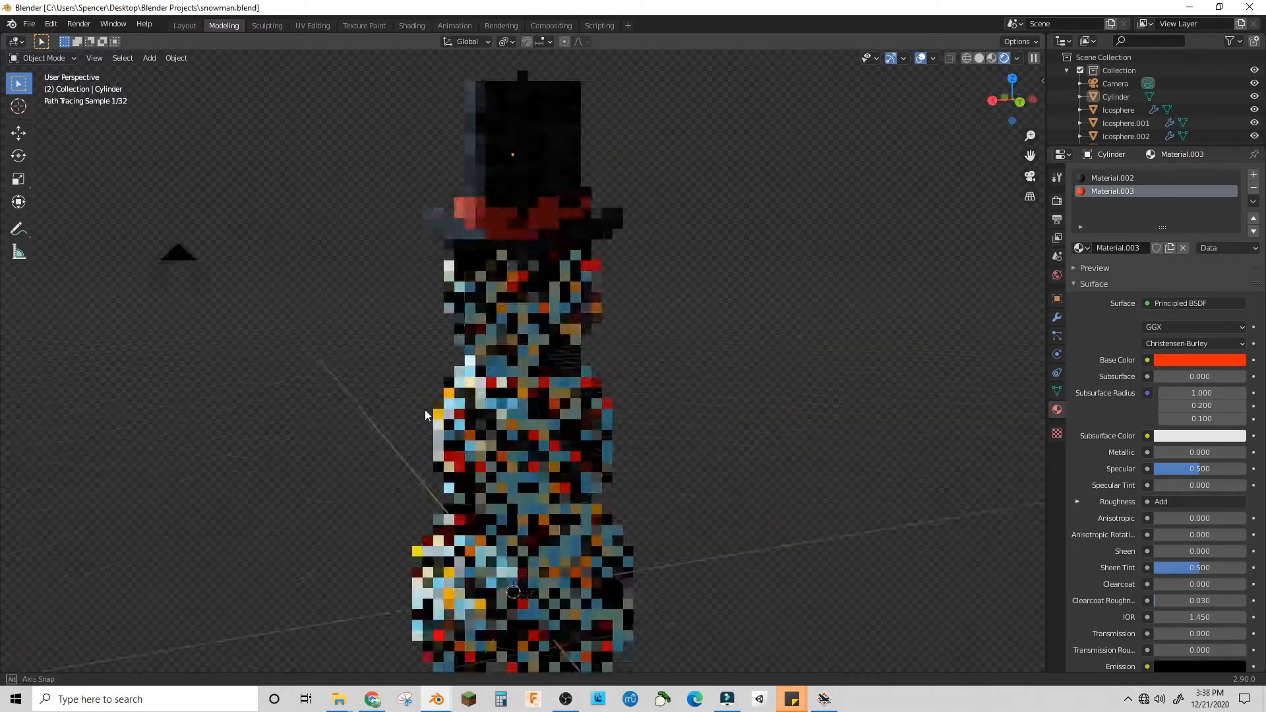
Start a new General file and delete the default cube and light
{"action": "left_click", "coordinate": [1057, 200]}
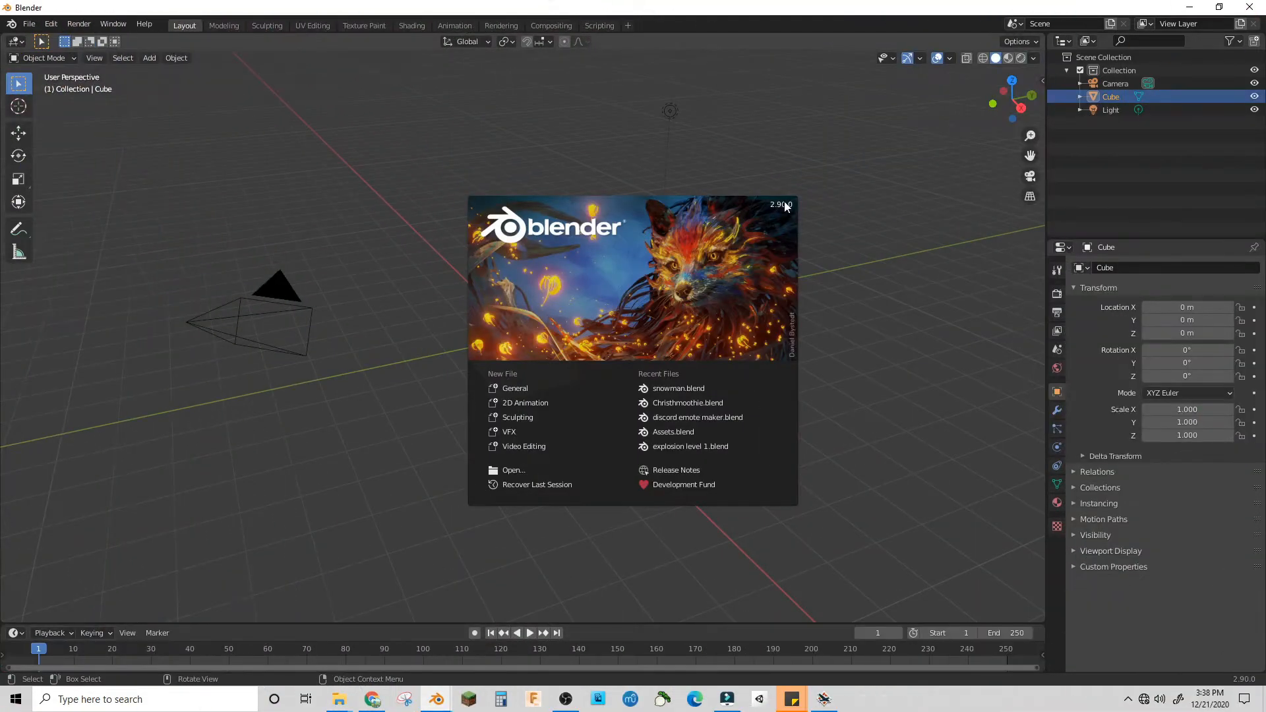
{"action": "left_click", "coordinate": [544, 390]}
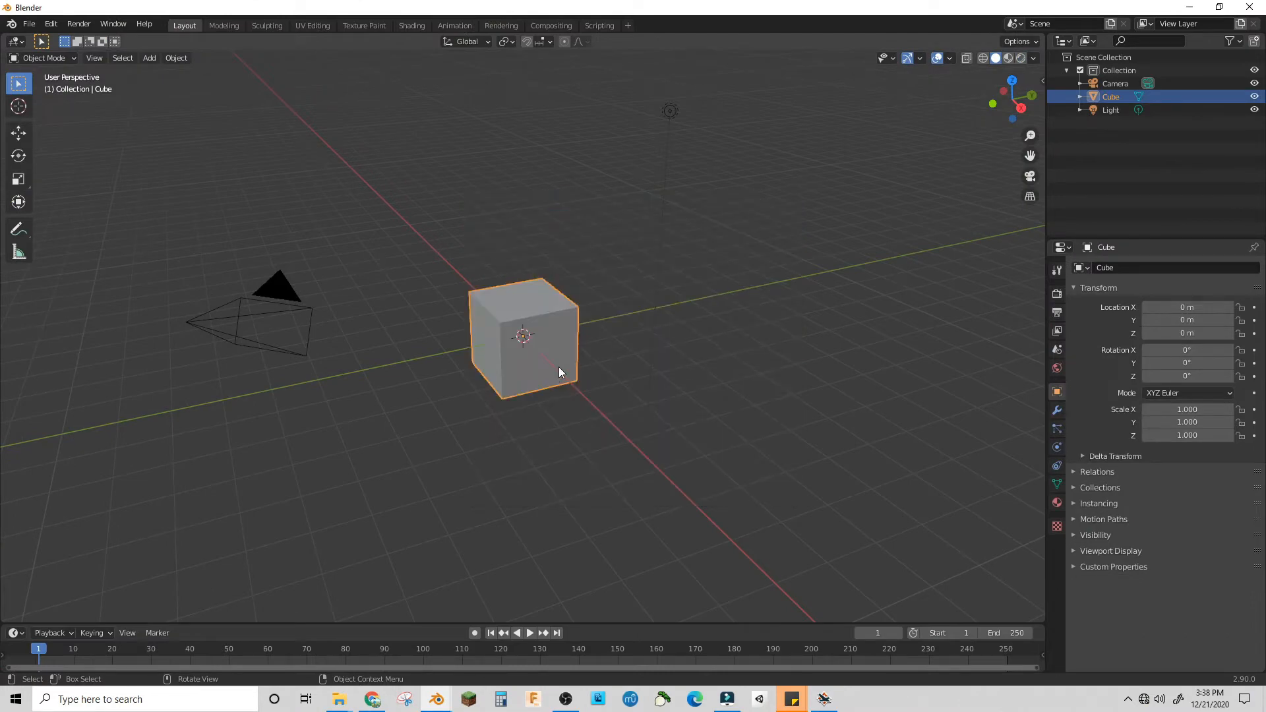
{"action": "key", "text": "Delete"}
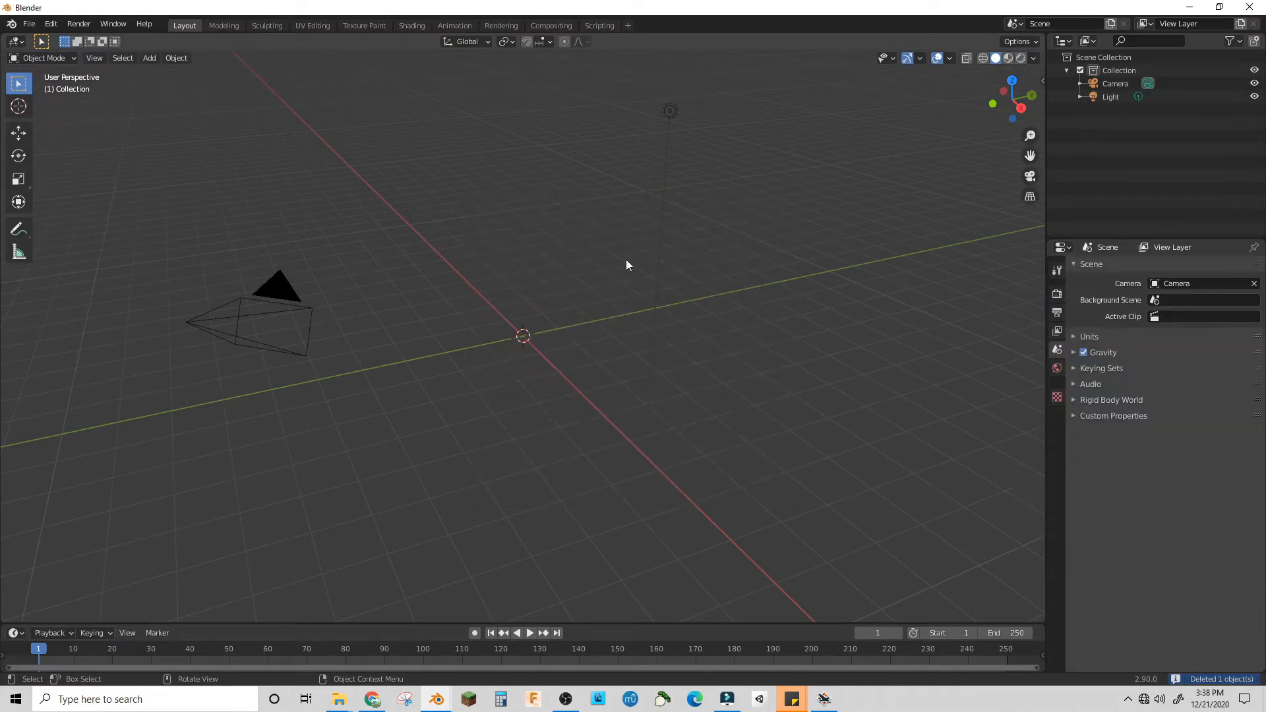
{"action": "left_click", "coordinate": [670, 112]}
{"action": "key", "text": "Delete"}
Add a UV sphere at the origin and shade it smooth
{"action": "key", "text": "shift+a"}
{"action": "mouse_move", "coordinate": [531, 192]}
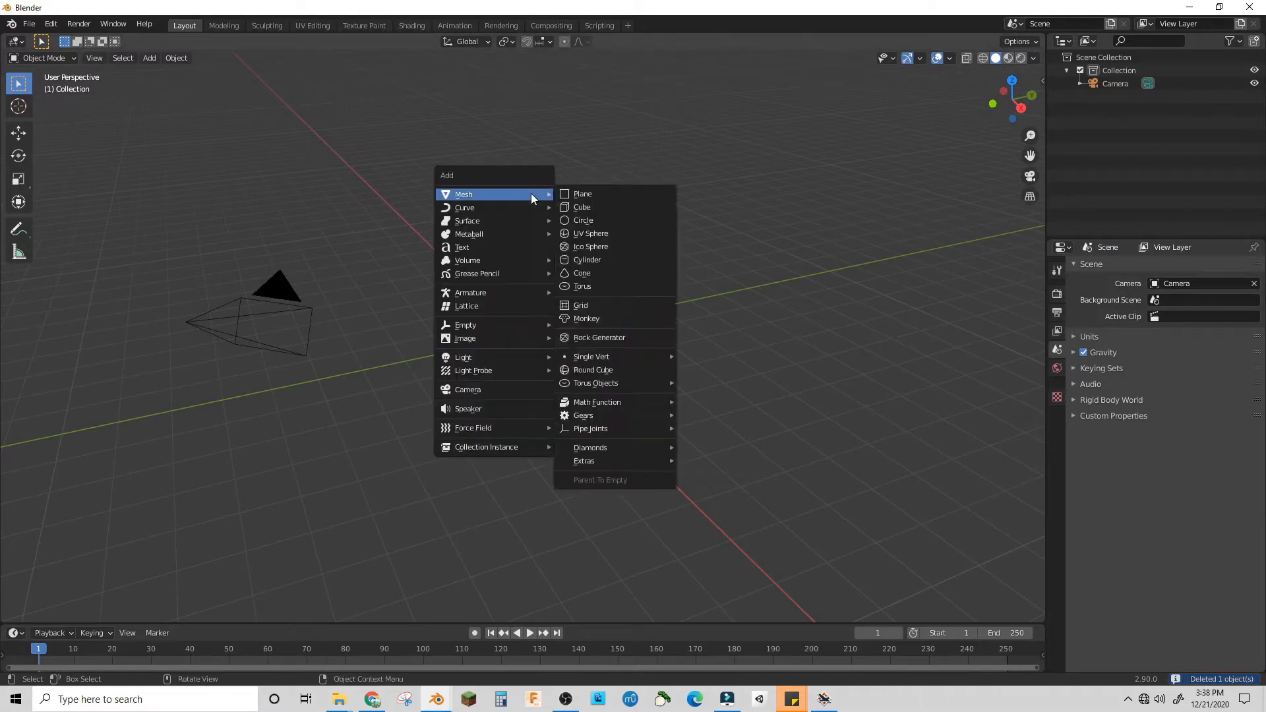
{"action": "left_click", "coordinate": [588, 236]}
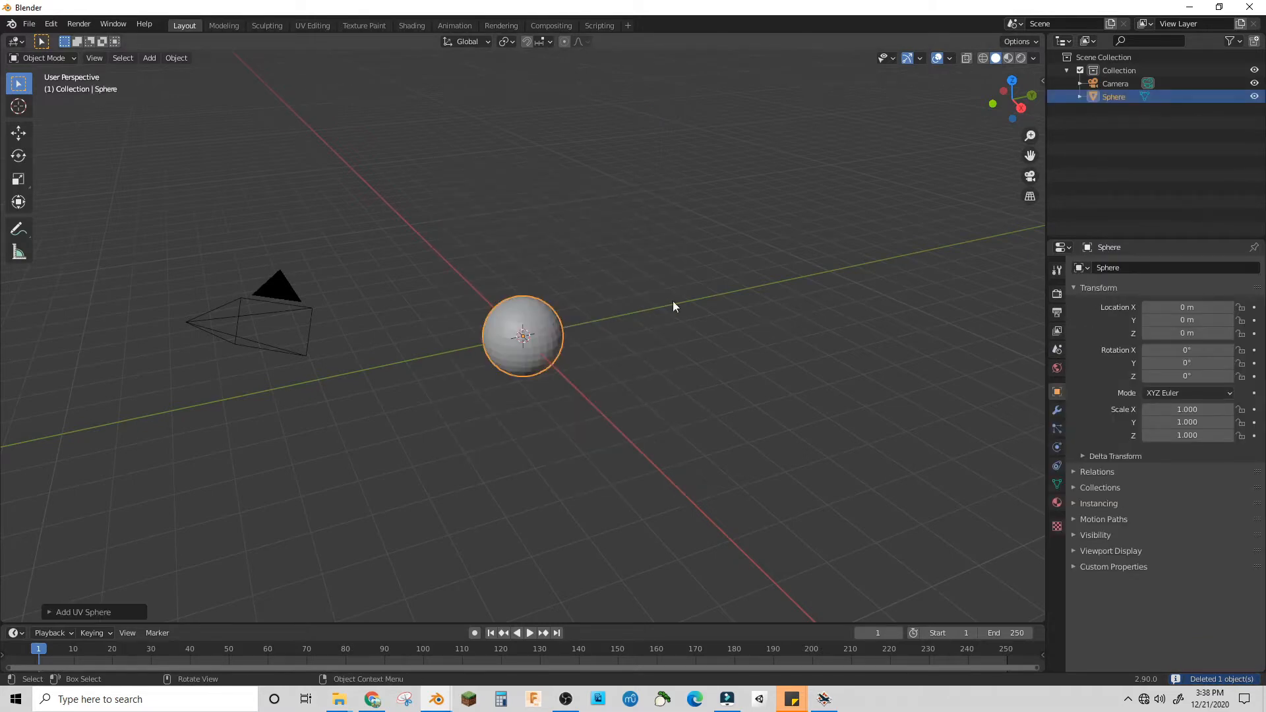
{"action": "right_click", "coordinate": [500, 326]}
{"action": "left_click", "coordinate": [500, 326]}
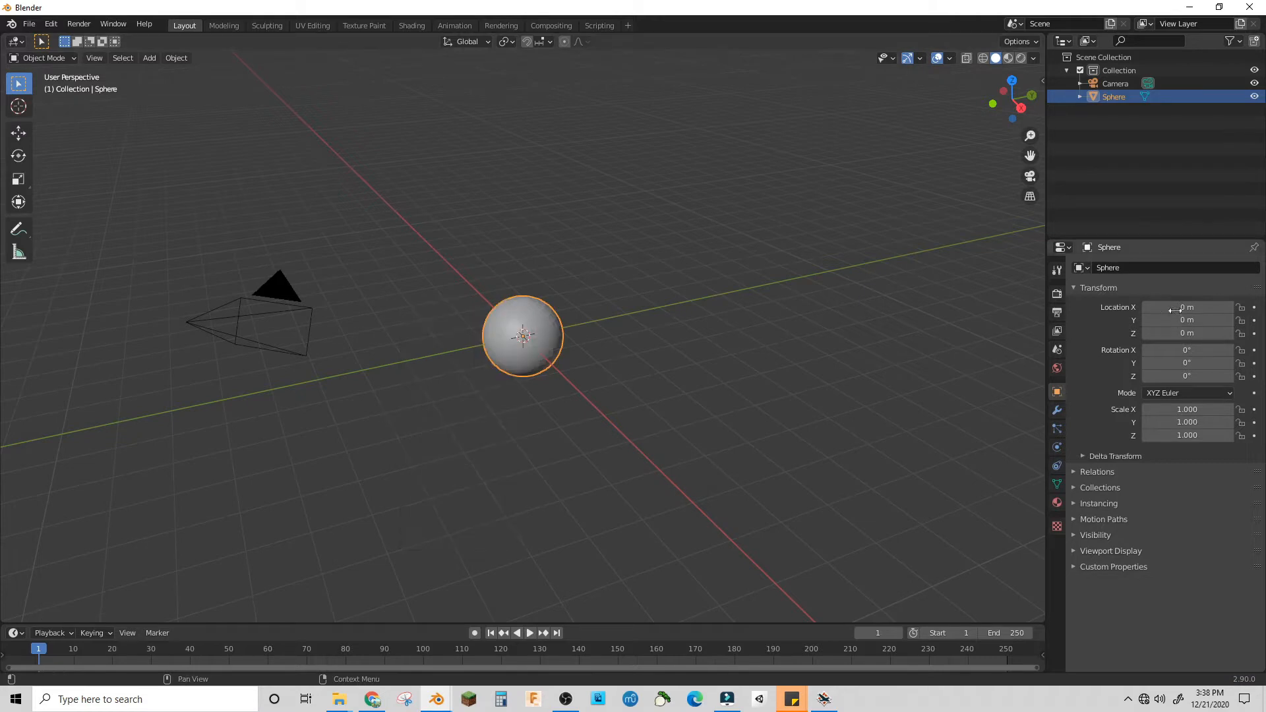
Set the render engine to Cycles and its feature set to Experimental
{"action": "left_click", "coordinate": [1057, 293]}
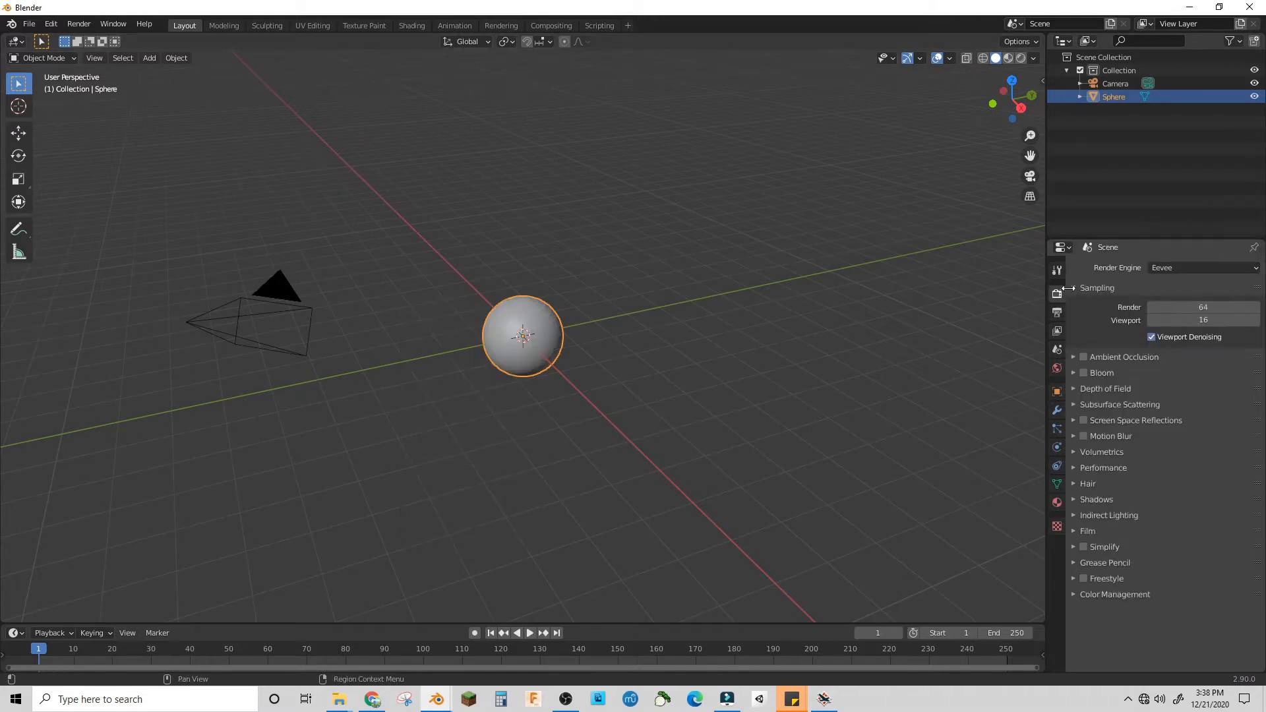
{"action": "left_click", "coordinate": [1175, 267]}
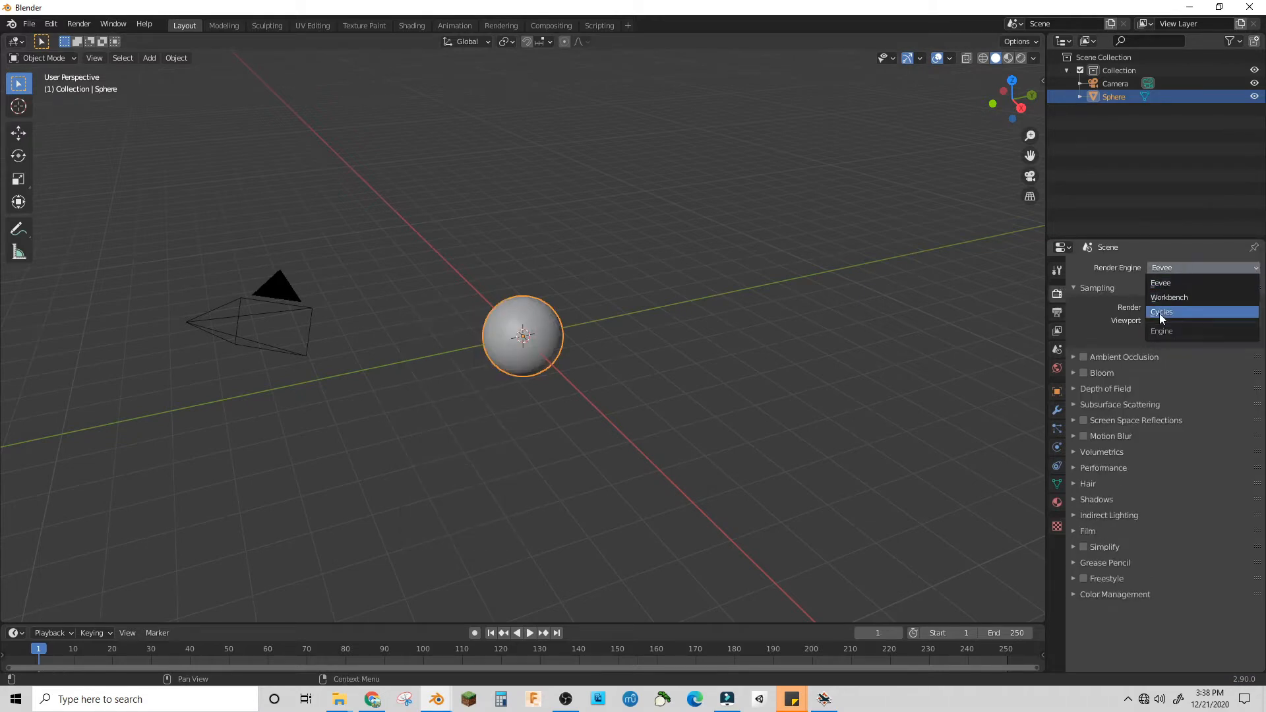
{"action": "left_click", "coordinate": [1160, 312]}
{"action": "left_click", "coordinate": [1188, 286]}
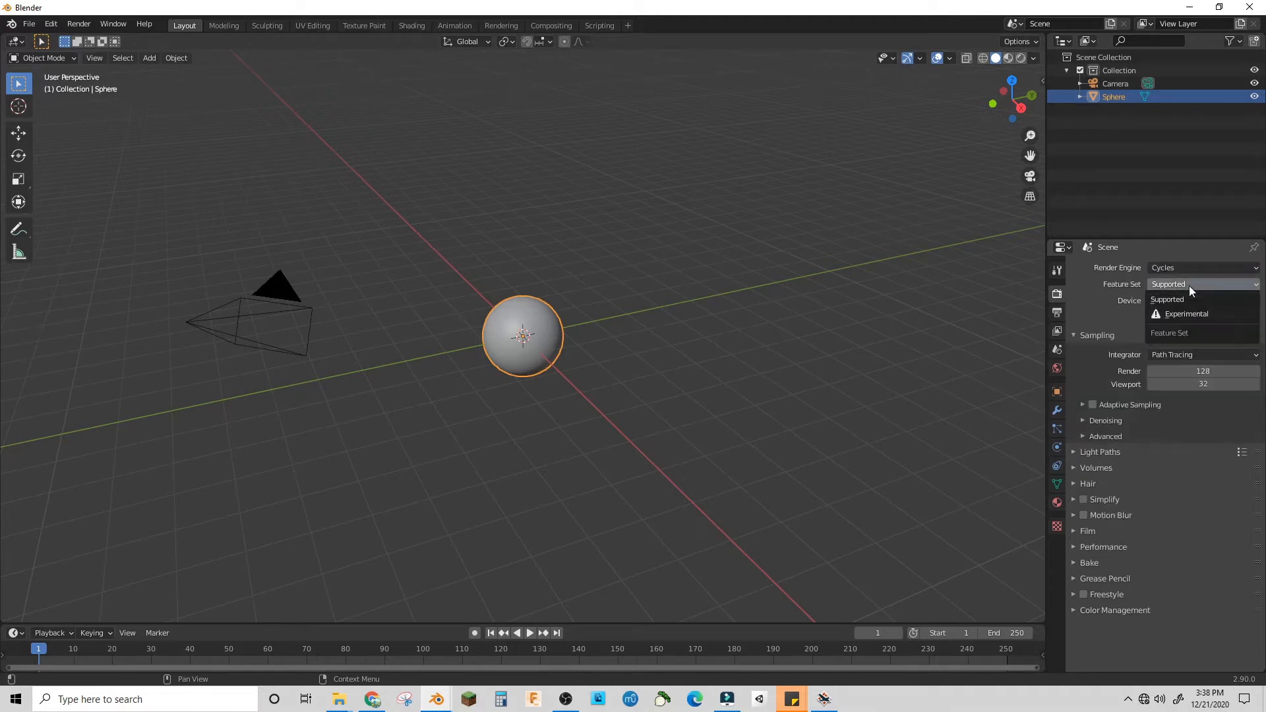
{"action": "left_click", "coordinate": [1192, 315]}
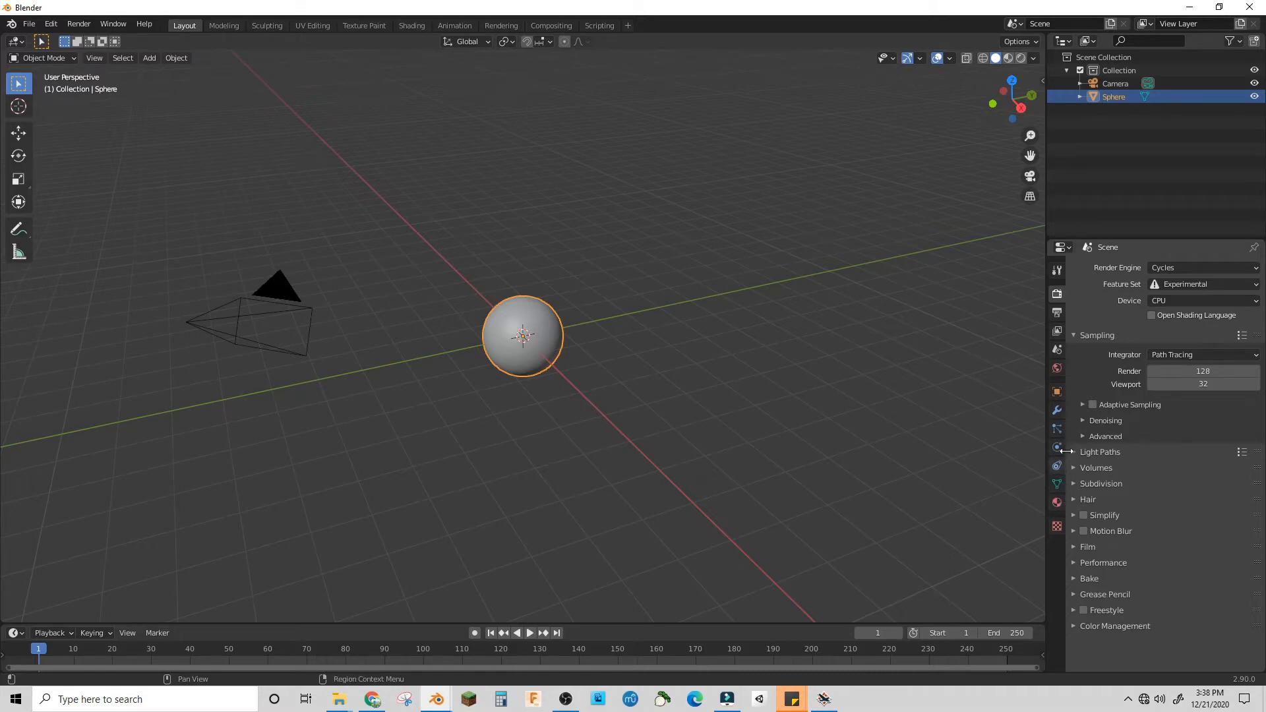
Create a new material for the sphere and open it in the Shading workspace
{"action": "left_click", "coordinate": [1056, 503]}
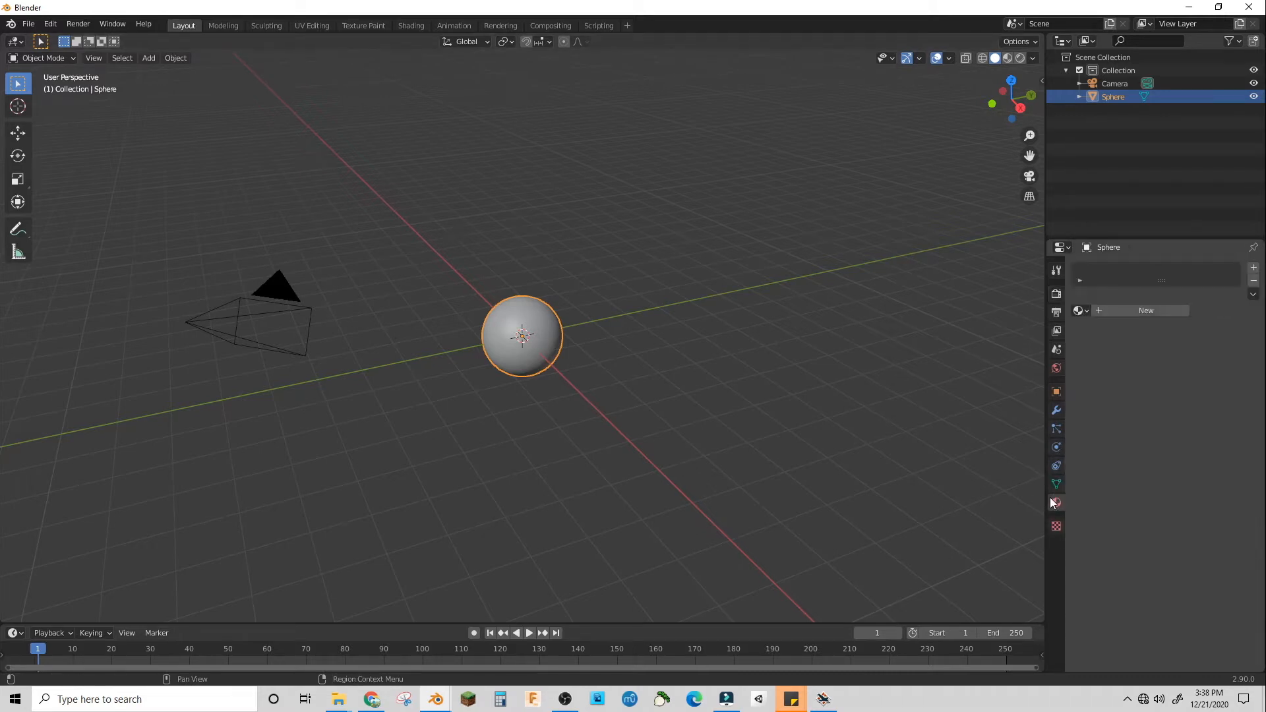
{"action": "left_click", "coordinate": [1132, 309]}
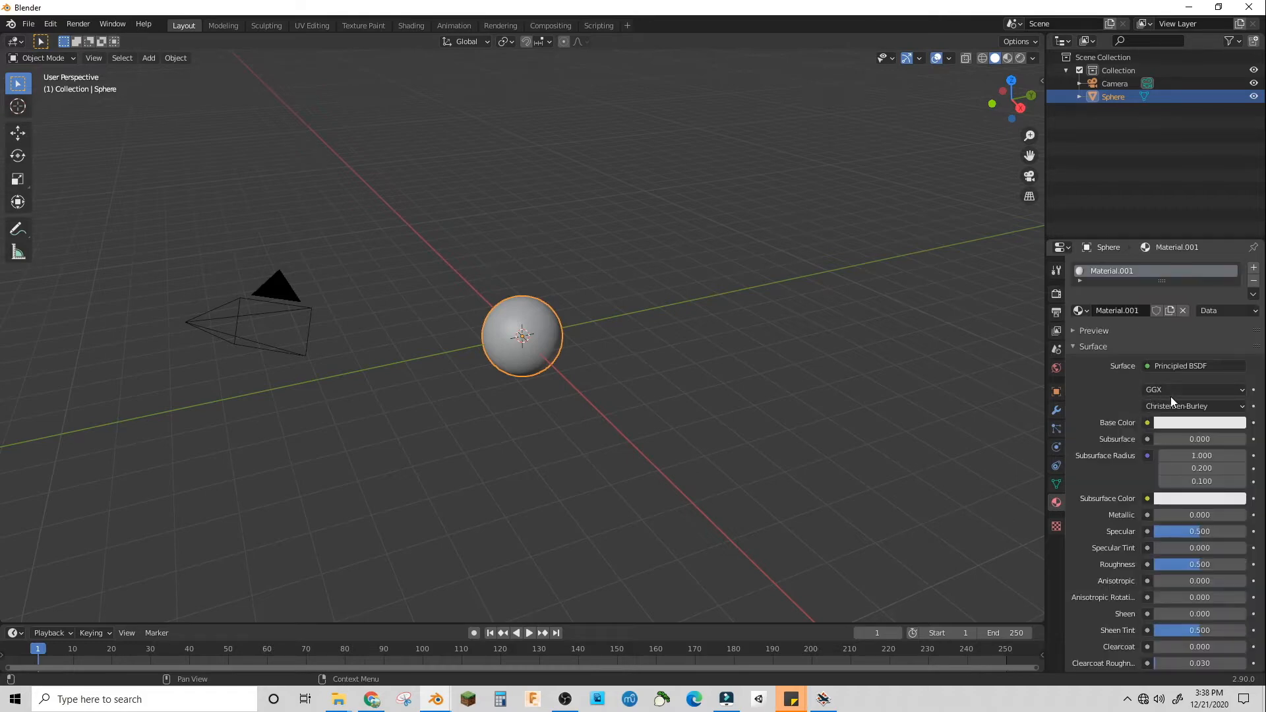
{"action": "scroll", "coordinate": [1171, 399], "scroll_direction": "down", "scroll_amount": 9}
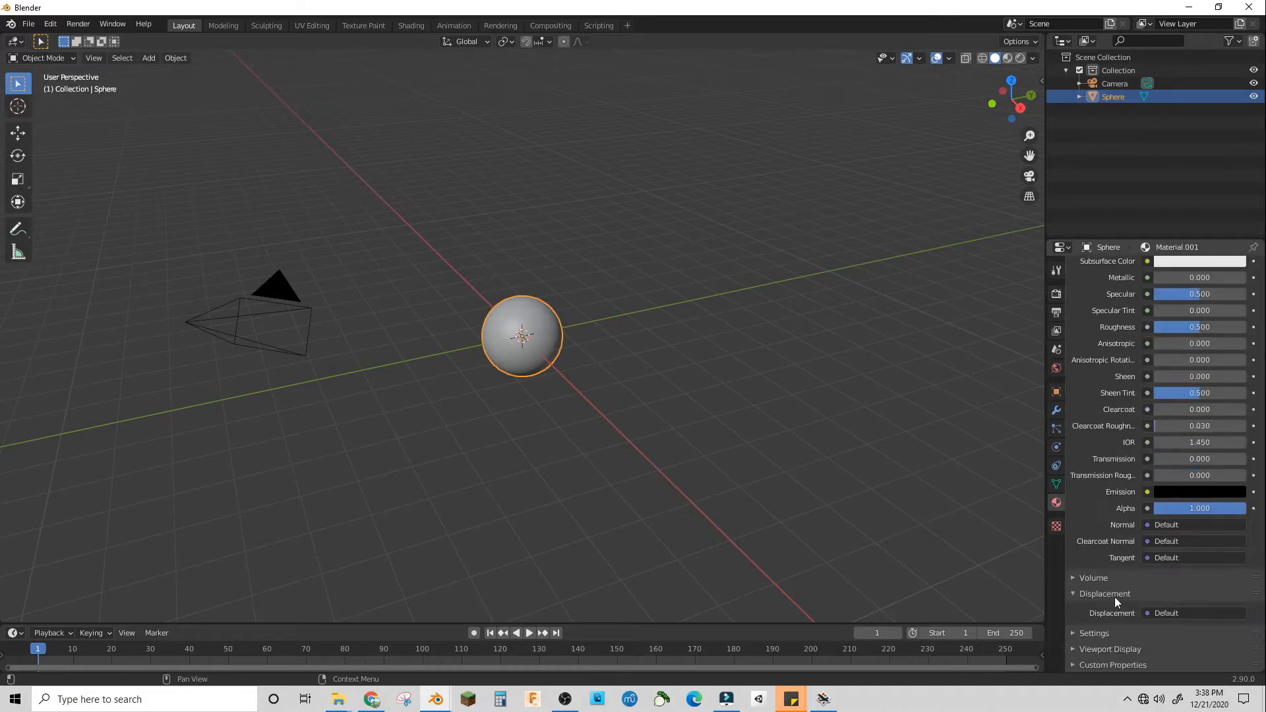
{"action": "left_click", "coordinate": [1180, 612]}
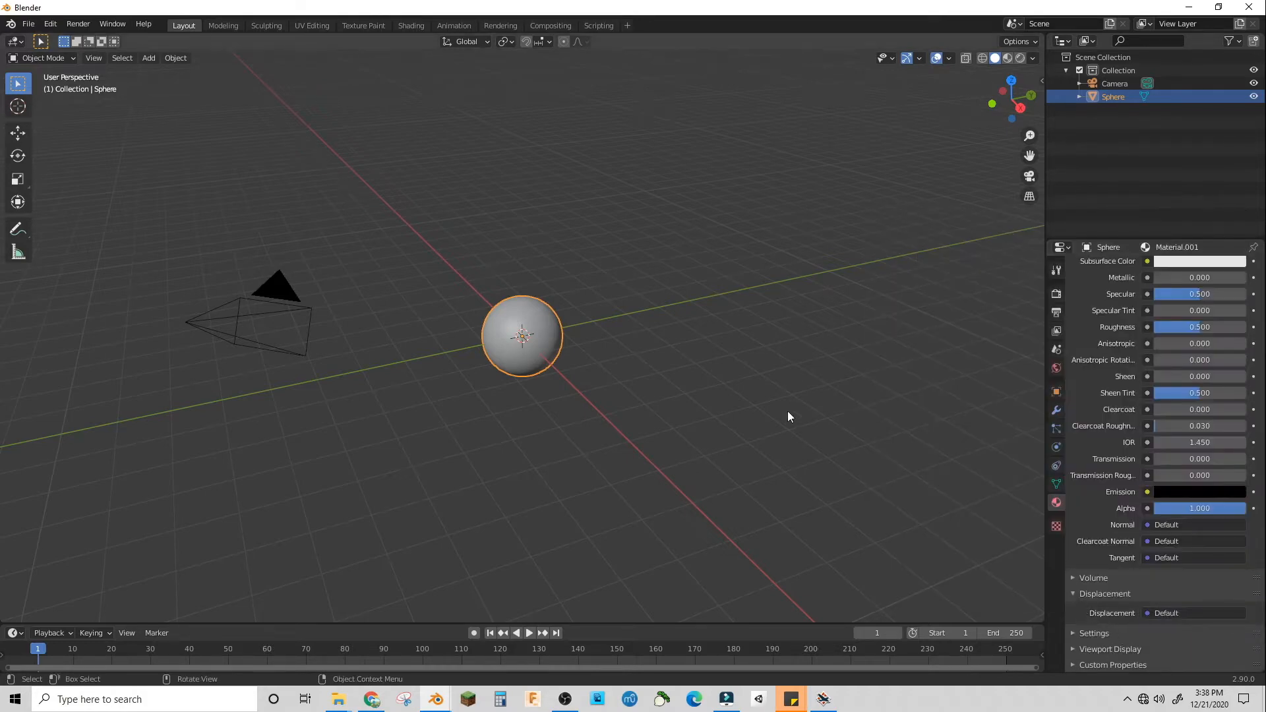
{"action": "left_click", "coordinate": [412, 26]}
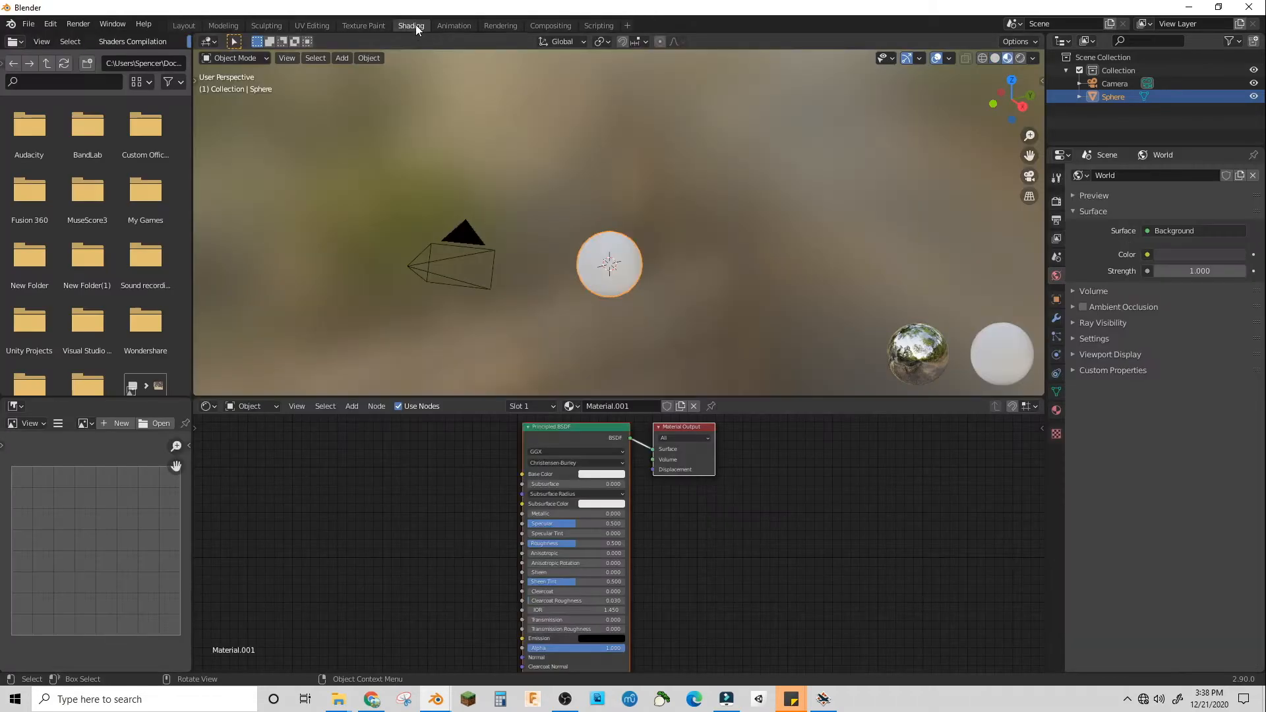
Set the Principled BSDF's Subsurface to 0.5, Specular to 1 and Roughness to 0.8
{"action": "left_click", "coordinate": [581, 484]}
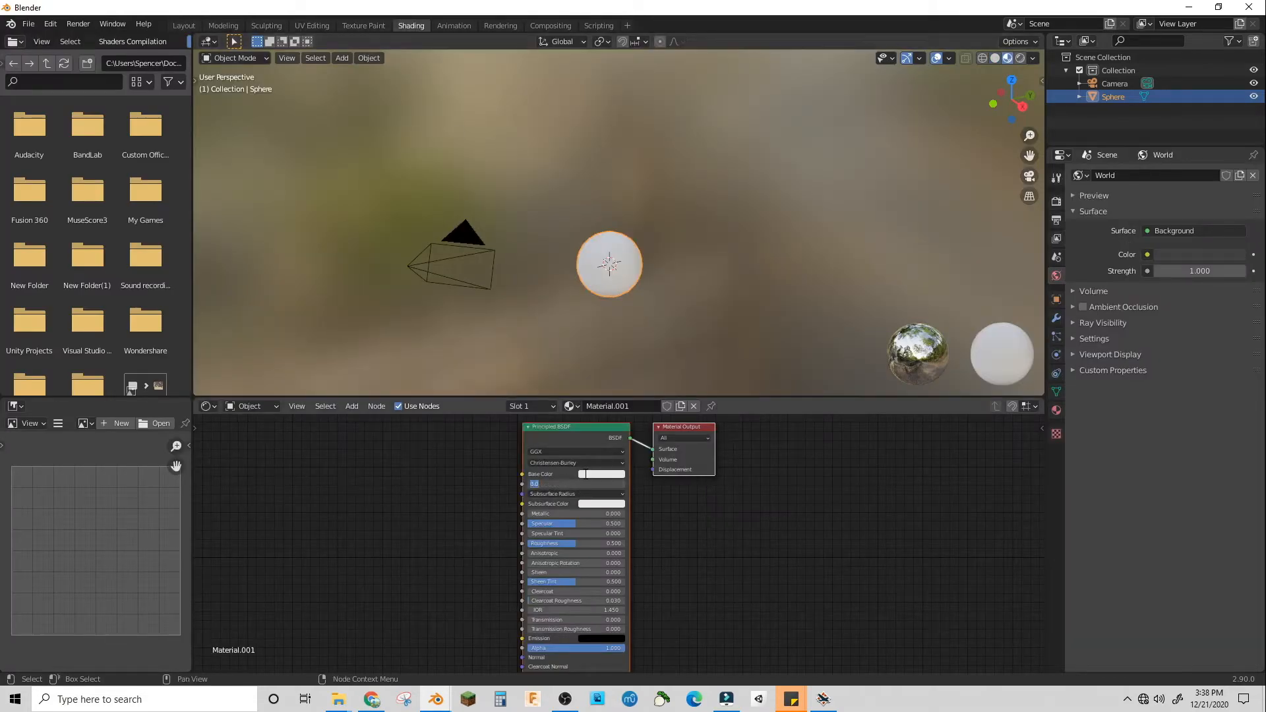
{"action": "key", "text": "Return"}
{"action": "left_click", "coordinate": [619, 520]}
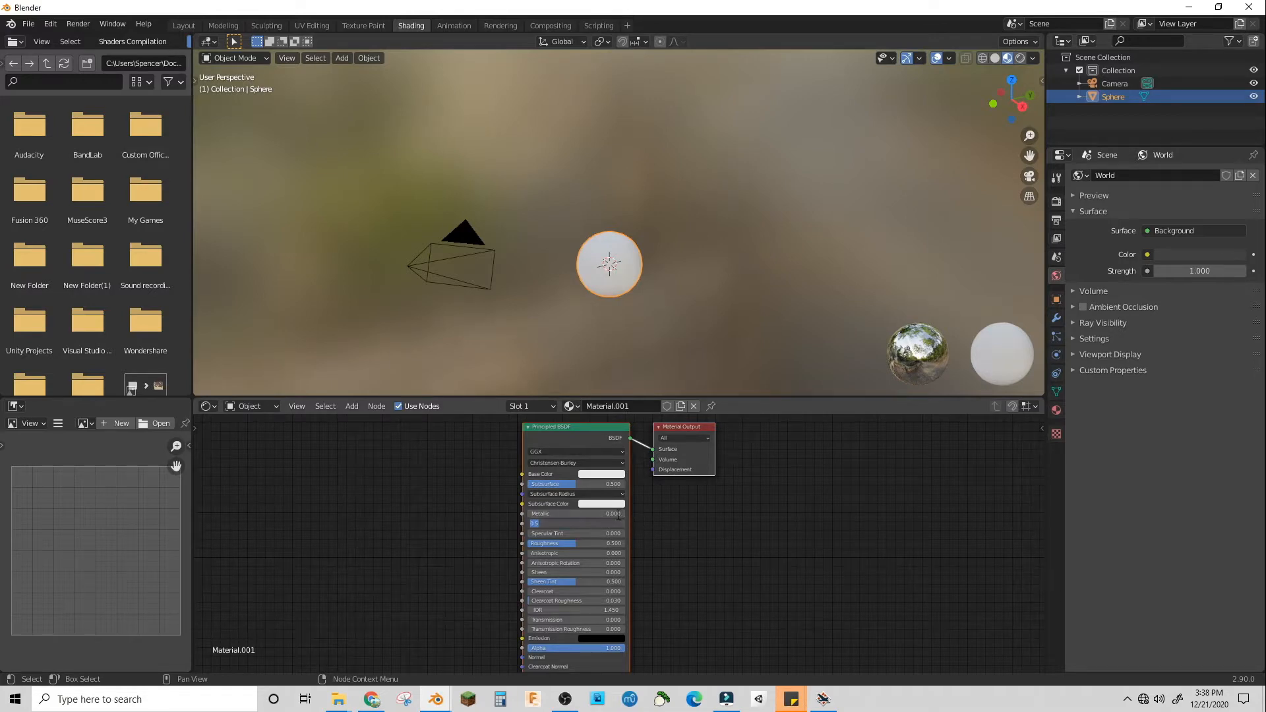
{"action": "type", "text": "1"}
{"action": "key", "text": "Return"}
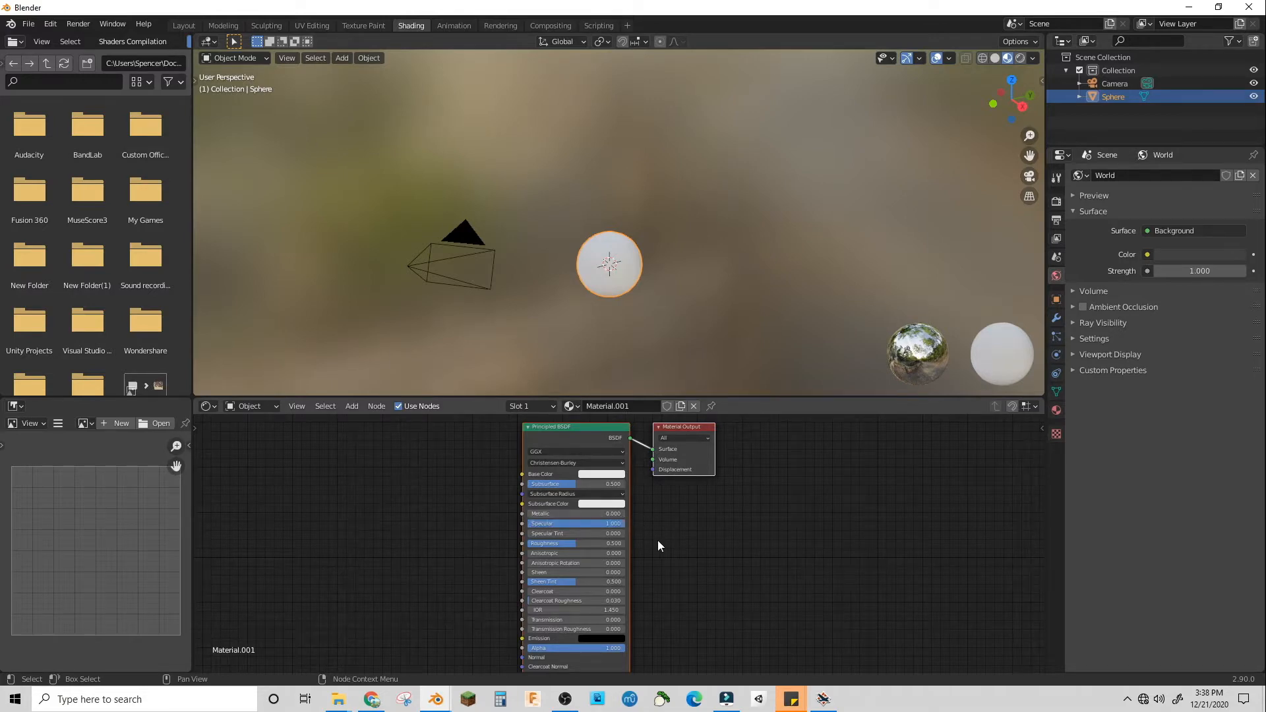
{"action": "left_click", "coordinate": [571, 543]}
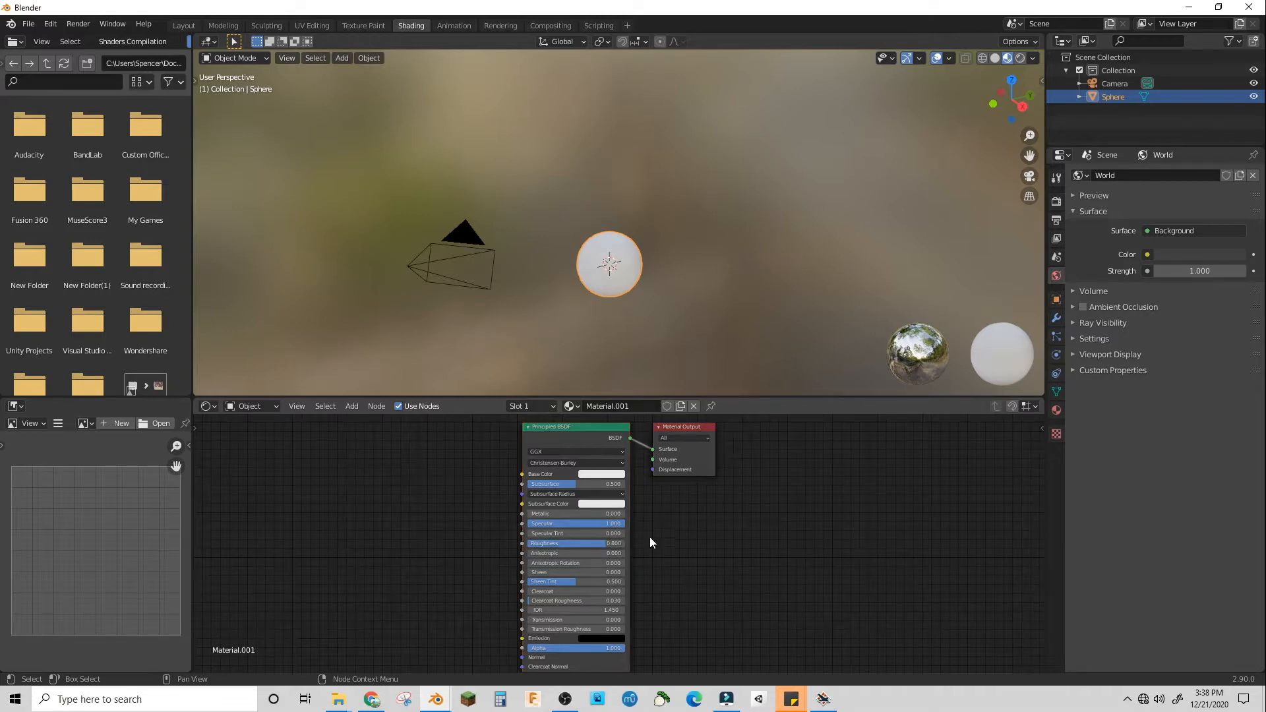
Add a Noise Texture node and place it ahead of the Principled BSDF node
{"action": "key", "text": "shift+a"}
{"action": "left_click", "coordinate": [274, 528]}
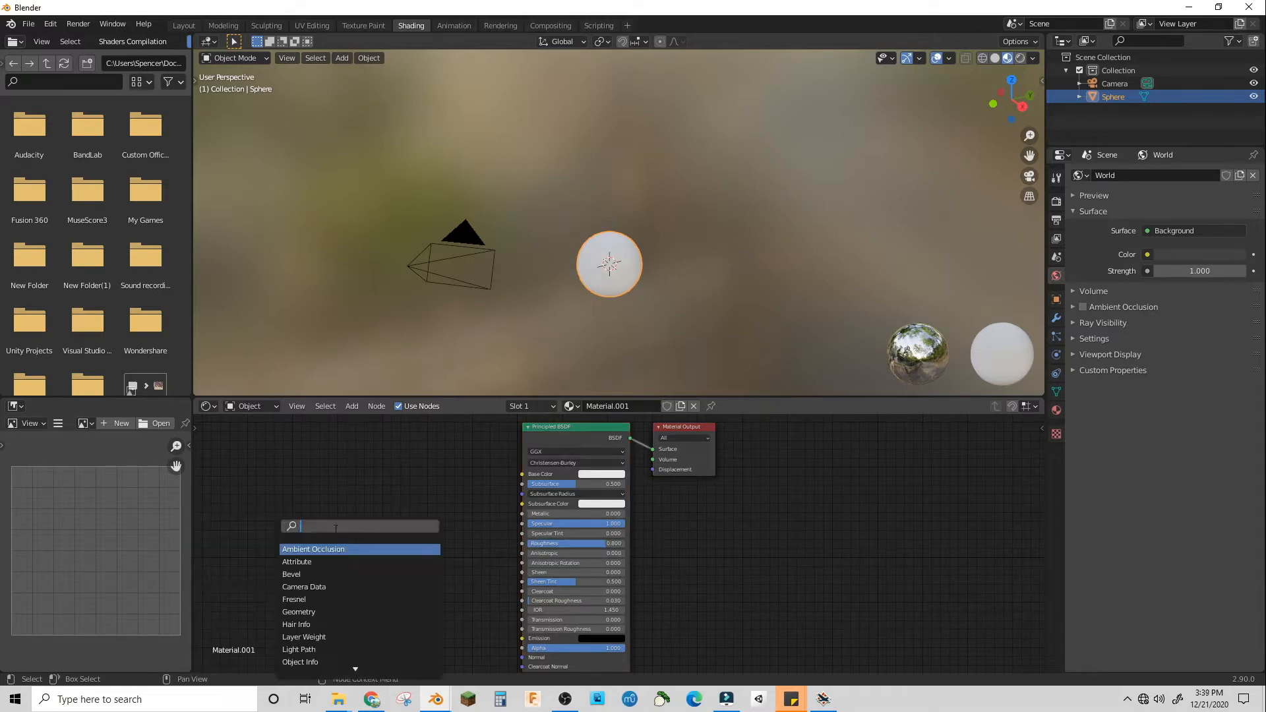
{"action": "type", "text": "nois"}
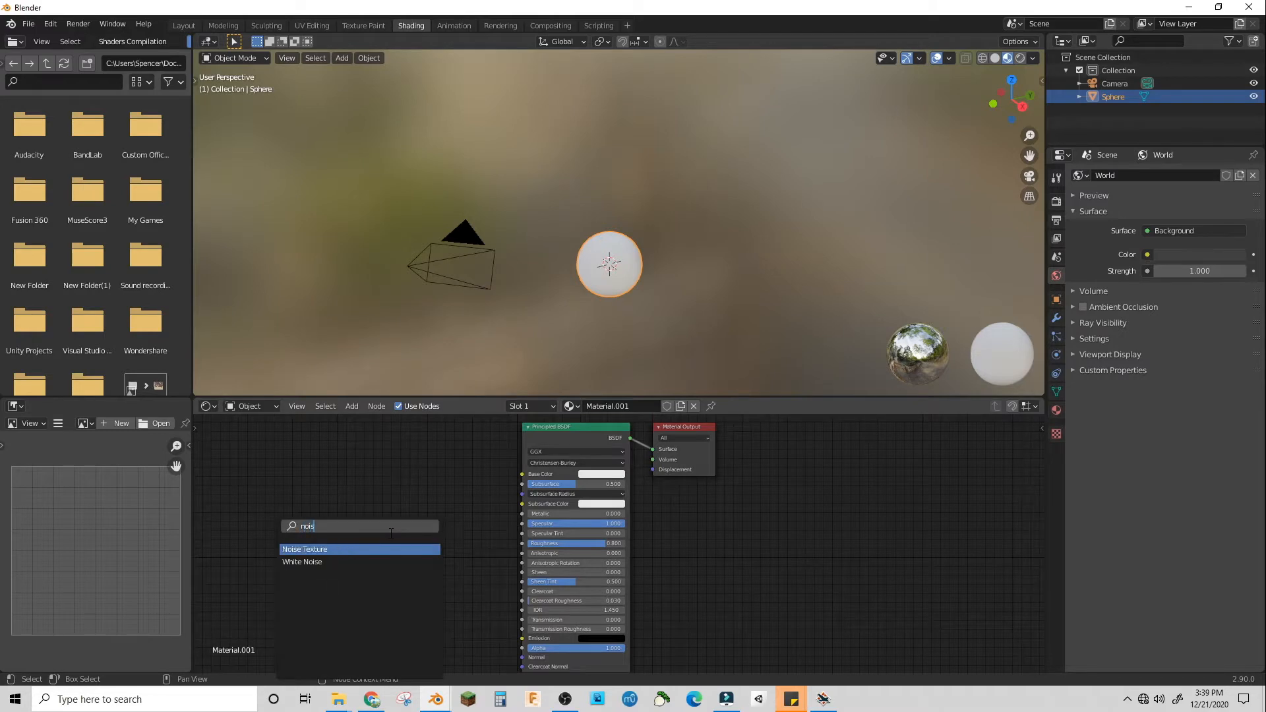
{"action": "left_click", "coordinate": [380, 548]}
{"action": "left_click", "coordinate": [408, 513]}
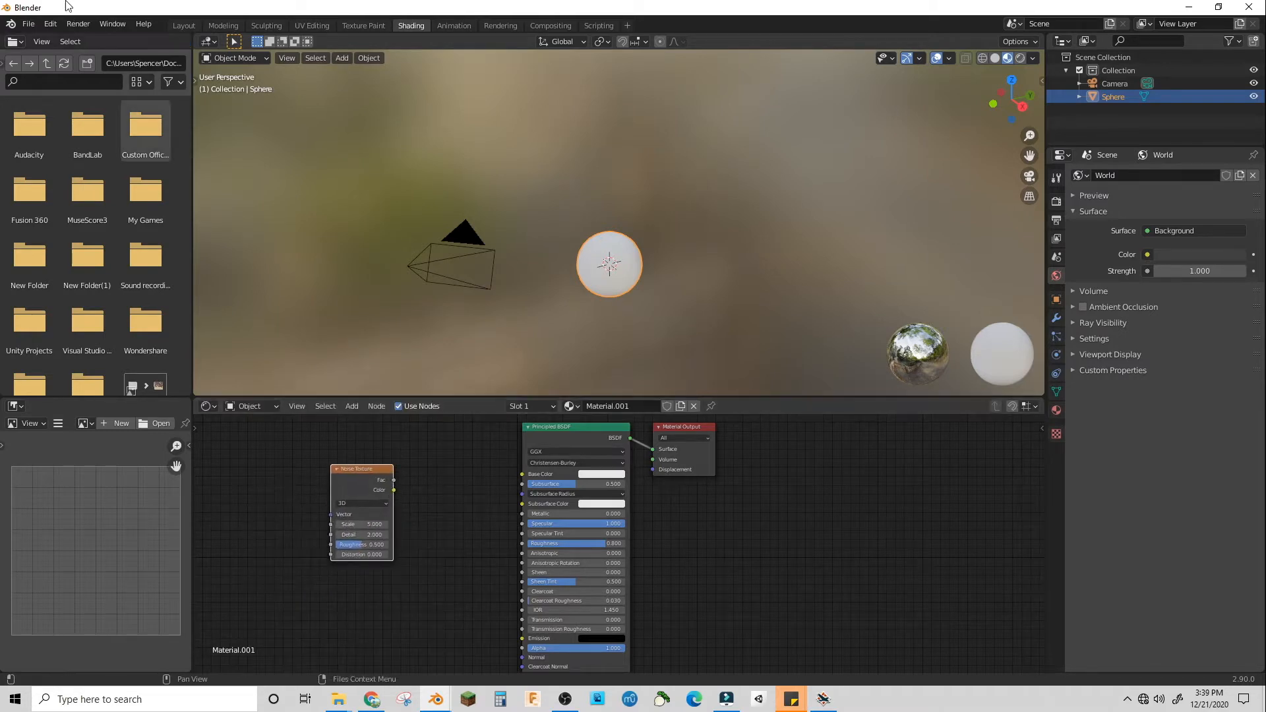
Check that the Node Wrangler add-on is enabled and attach Mapping and Texture Coordinate nodes to the Noise Texture
{"action": "left_click", "coordinate": [50, 23]}
{"action": "left_click", "coordinate": [66, 215]}
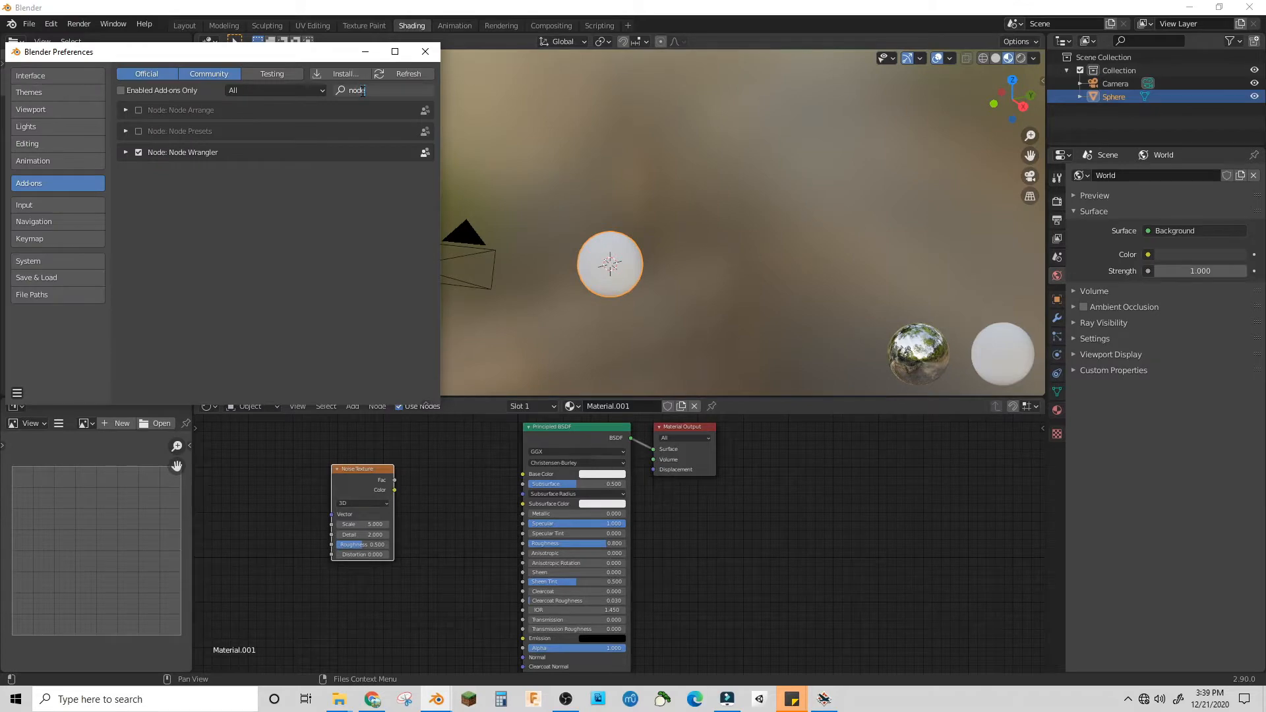
{"action": "left_click", "coordinate": [426, 52]}
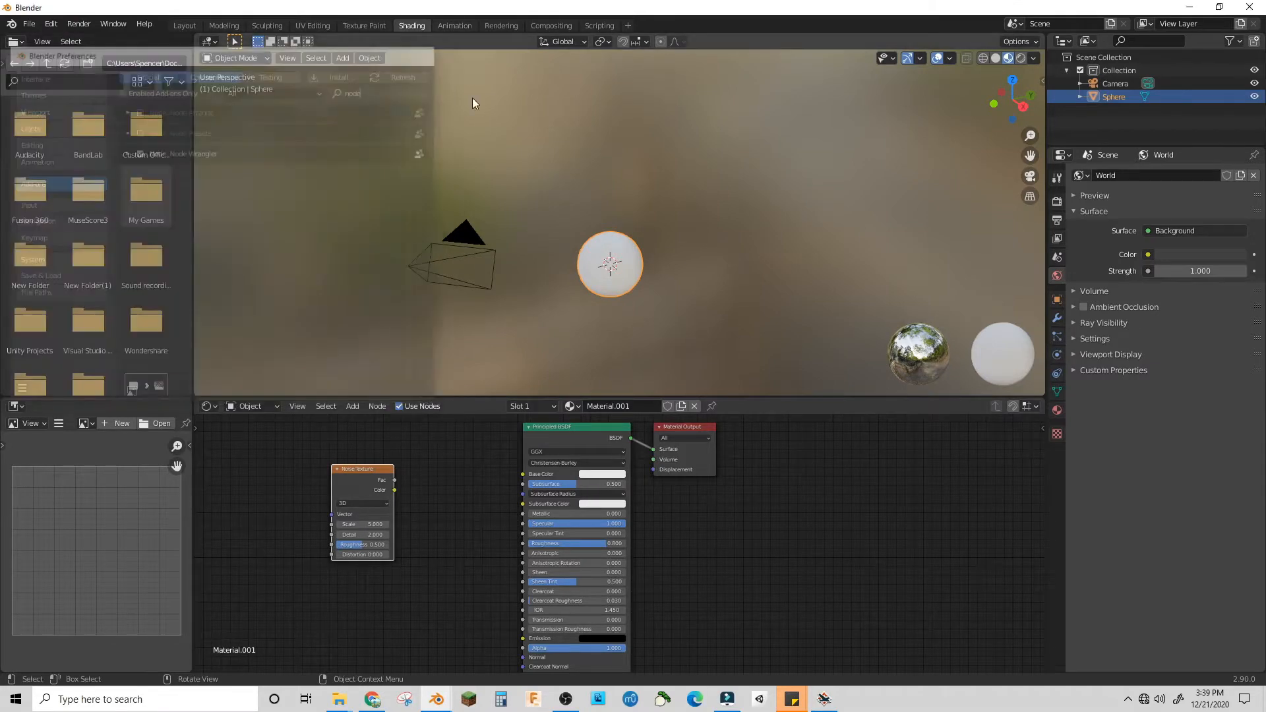
{"action": "key", "text": "ctrl+t"}
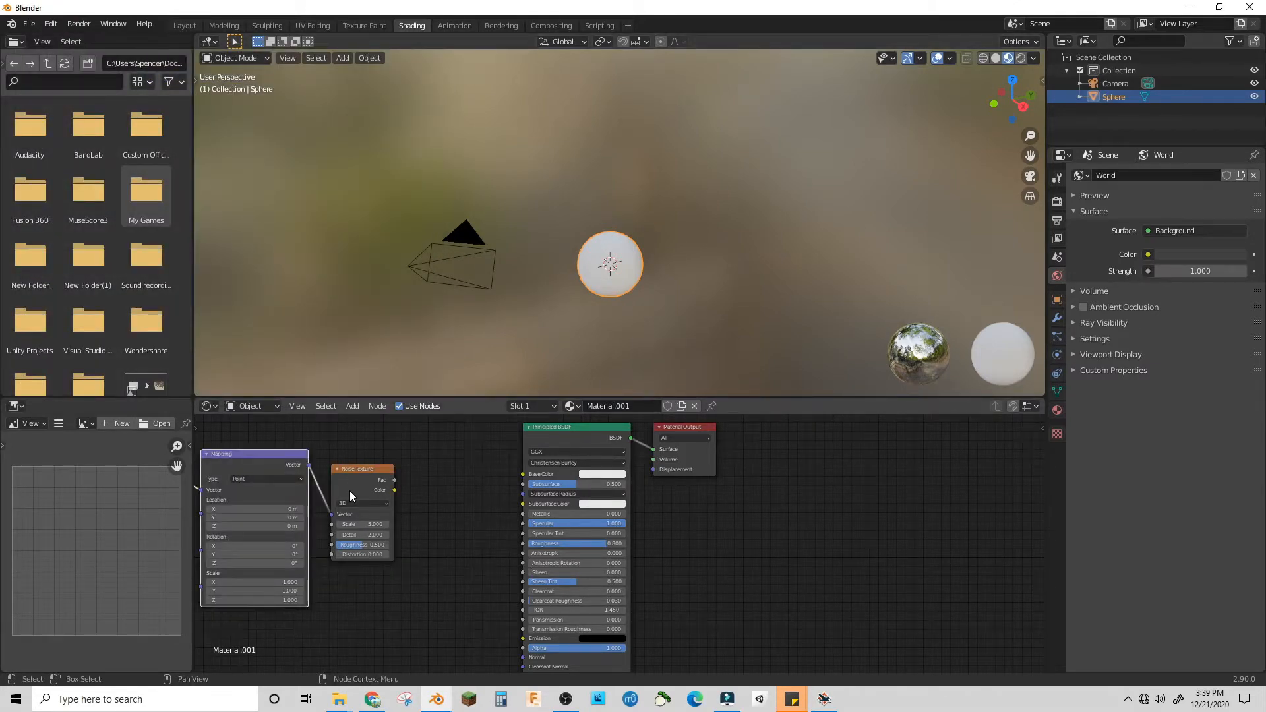
{"action": "scroll", "coordinate": [348, 505], "scroll_direction": "down", "scroll_amount": 1}
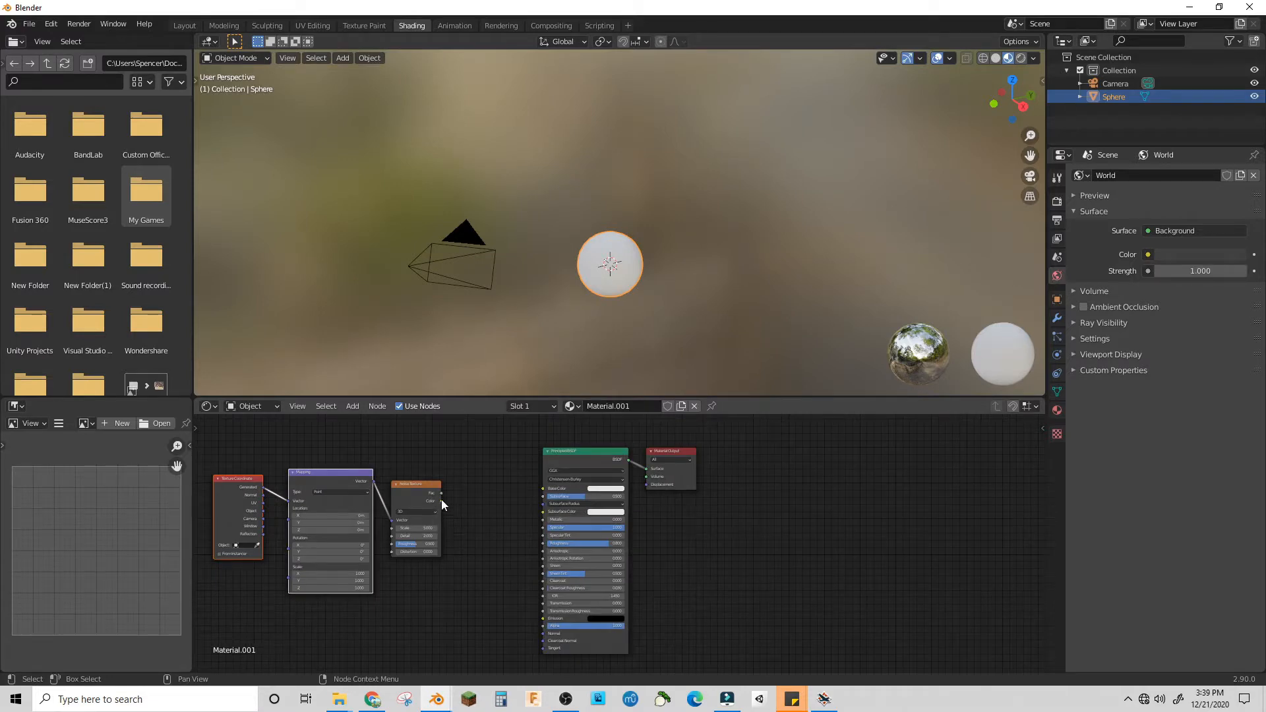
Add a Vector Displacement node and link the noise Color through it to the Material Output's Displacement
{"action": "key", "text": "shift+a"}
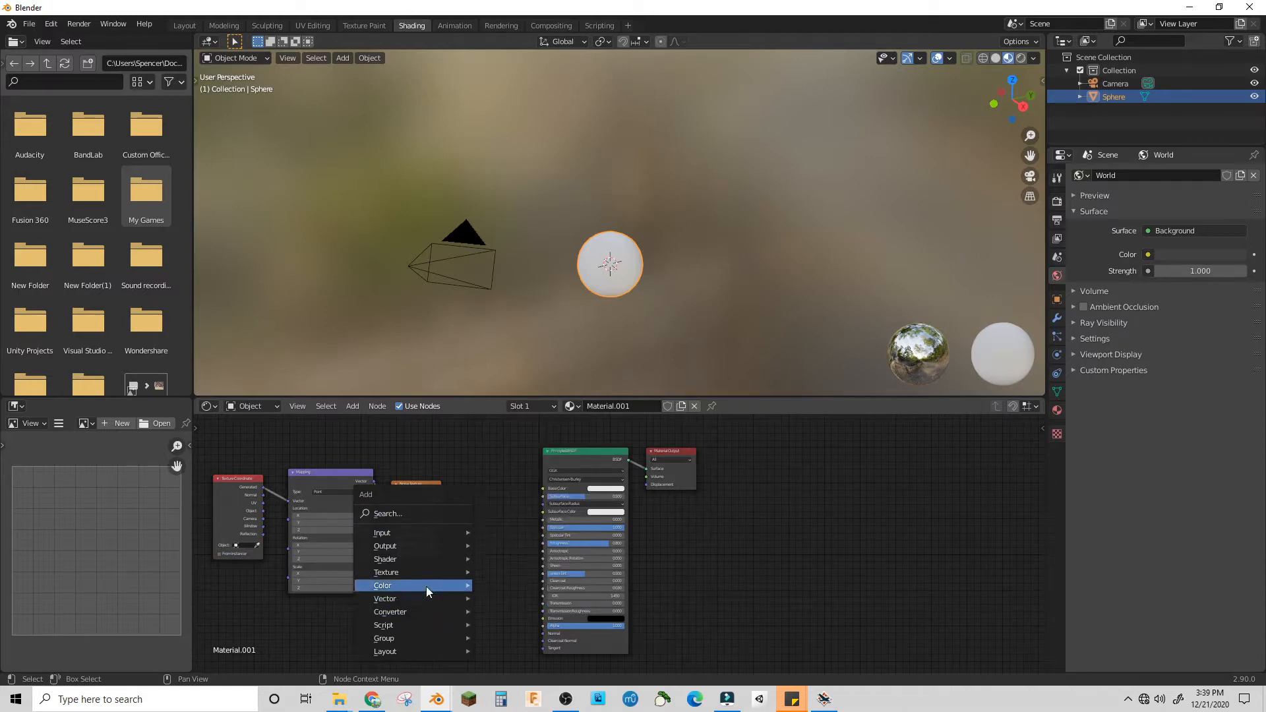
{"action": "mouse_move", "coordinate": [426, 596]}
{"action": "left_click", "coordinate": [527, 569]}
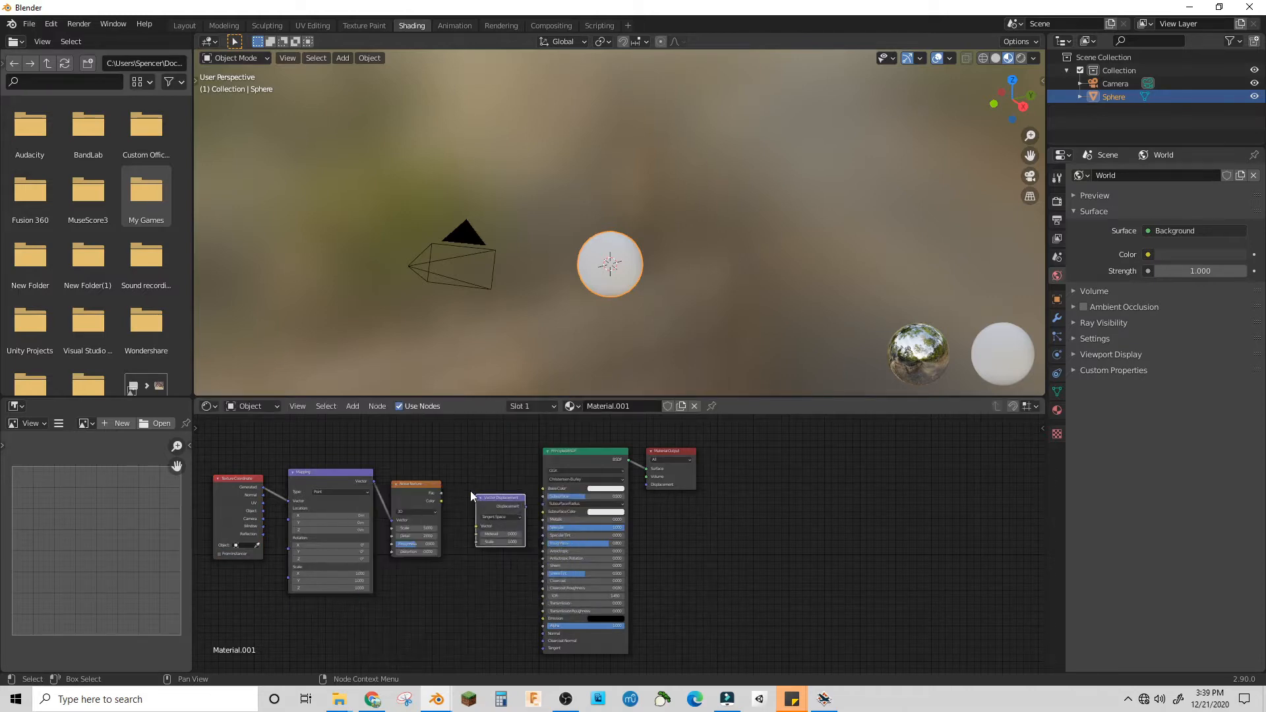
{"action": "left_click_drag", "start_coordinate": [441, 501], "coordinate": [649, 486]}
{"action": "scroll", "coordinate": [619, 271], "scroll_direction": "up", "scroll_amount": 8}
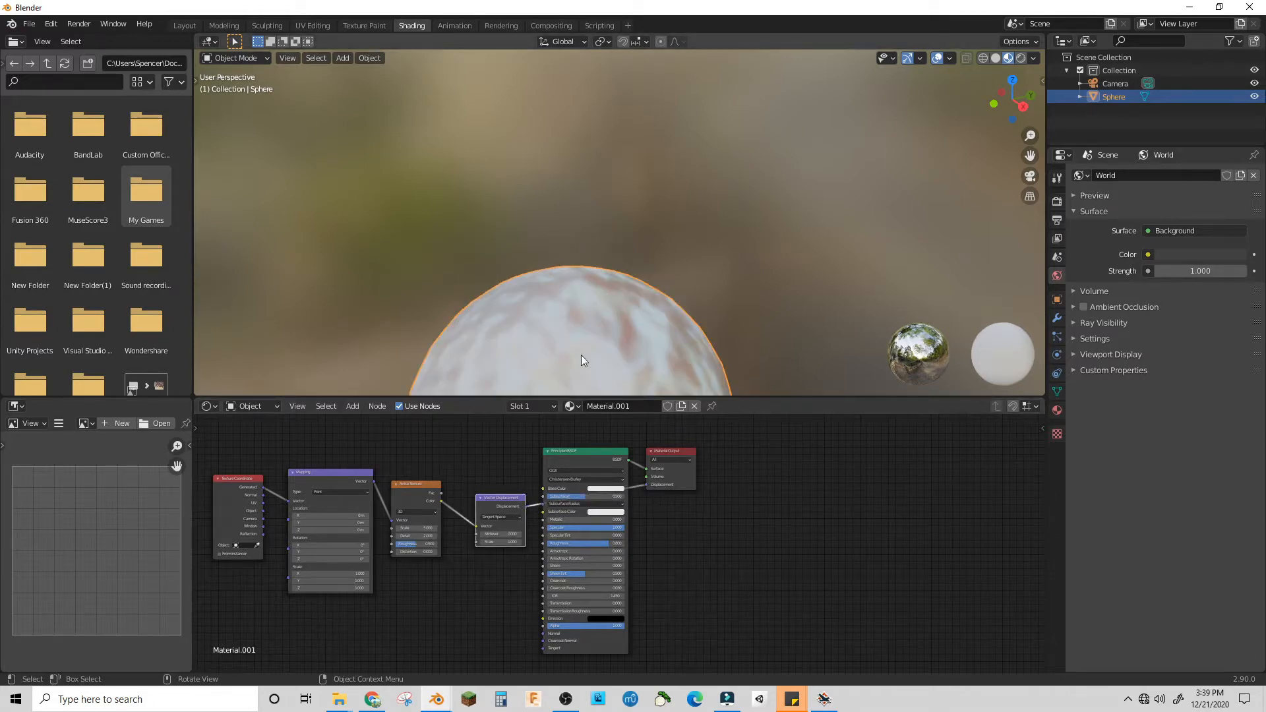
{"action": "middle_click_drag", "start_coordinate": [623, 173], "coordinate": [662, 102]}
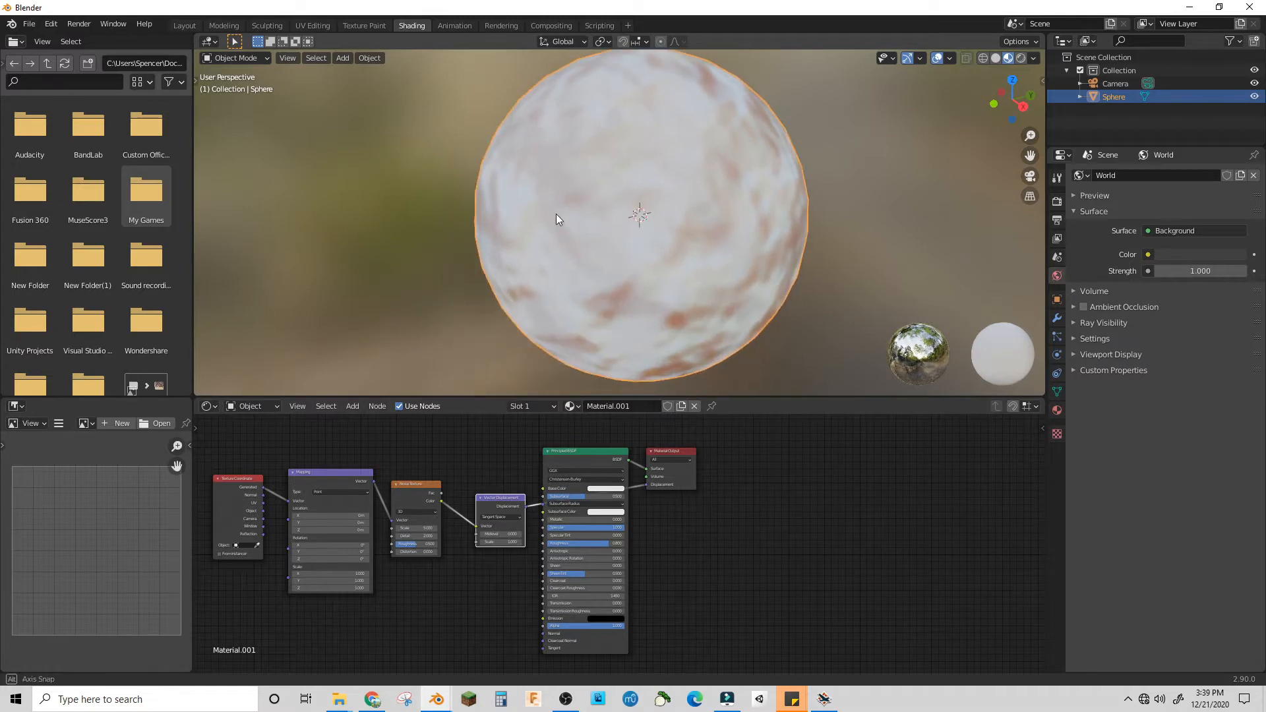
{"action": "middle_click_drag", "start_coordinate": [556, 215], "coordinate": [511, 230]}
Set the Noise Texture's Scale to 6 and Detail to 5, and inspect the sphere's surface
{"action": "double_click", "coordinate": [417, 529]}
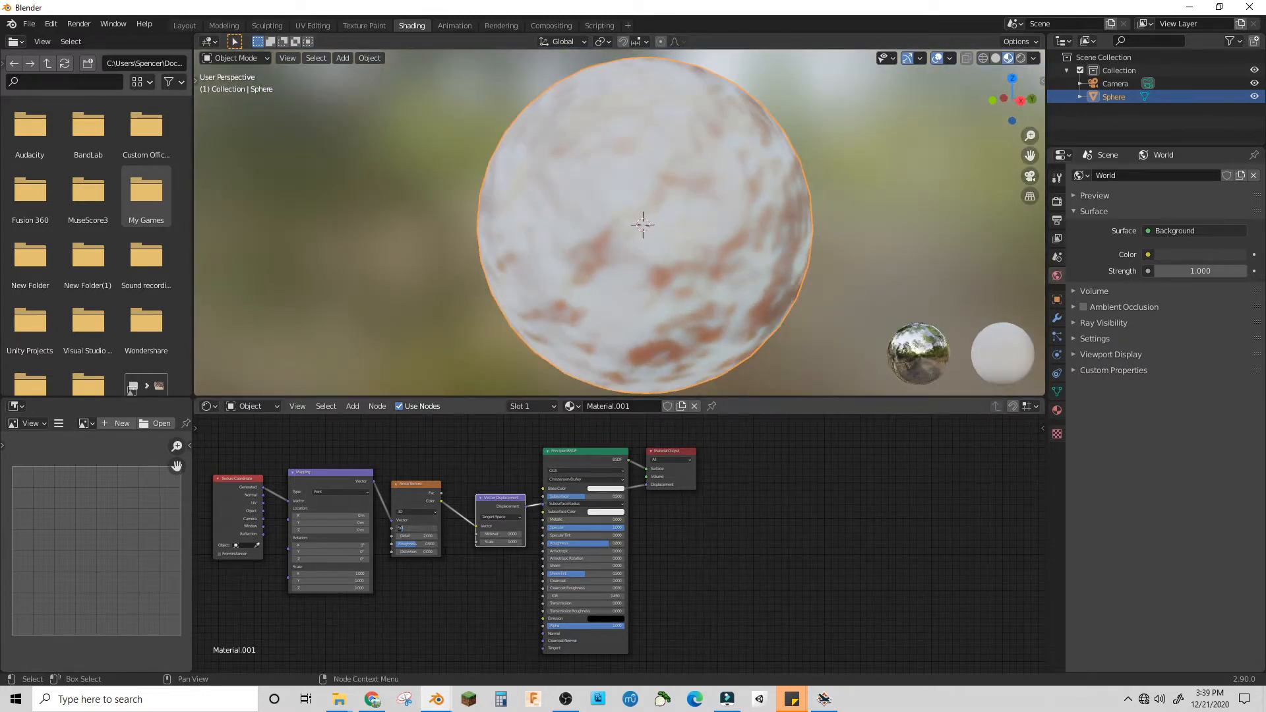
{"action": "type", "text": "6"}
{"action": "key", "text": "Return"}
{"action": "left_click_drag", "start_coordinate": [424, 536], "coordinate": [481, 536]}
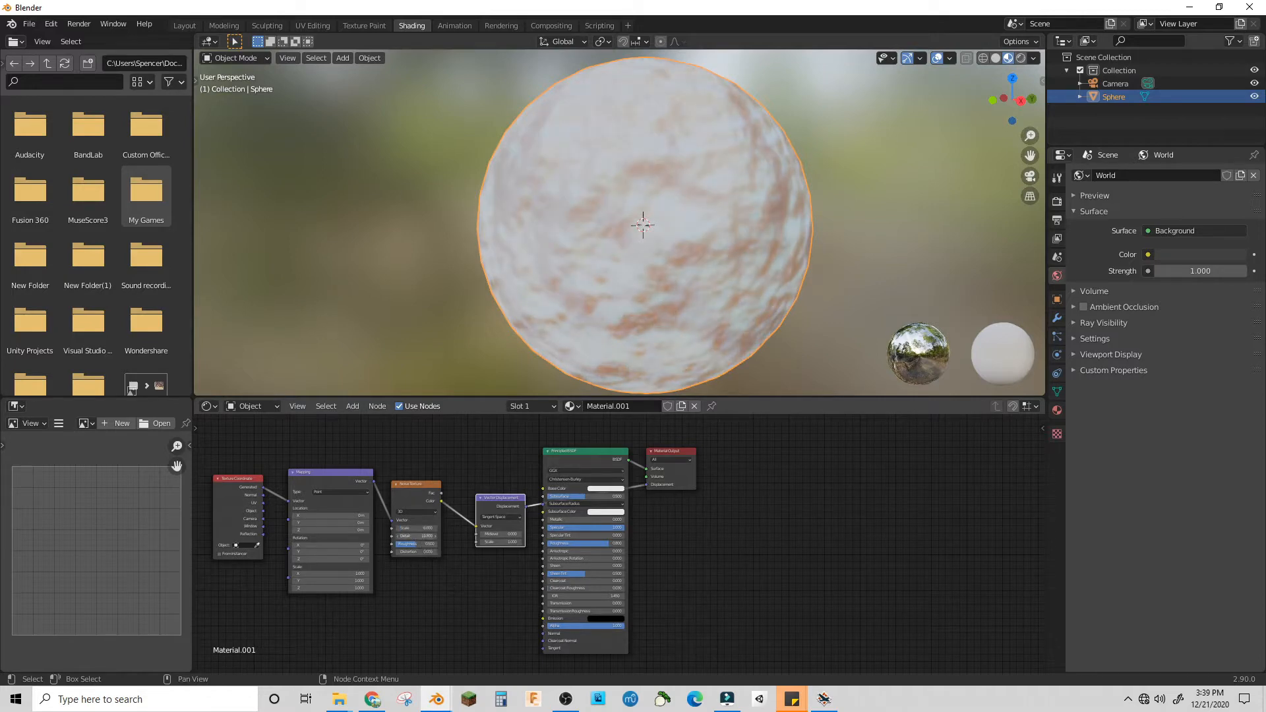
{"action": "double_click", "coordinate": [421, 537]}
{"action": "type", "text": "5"}
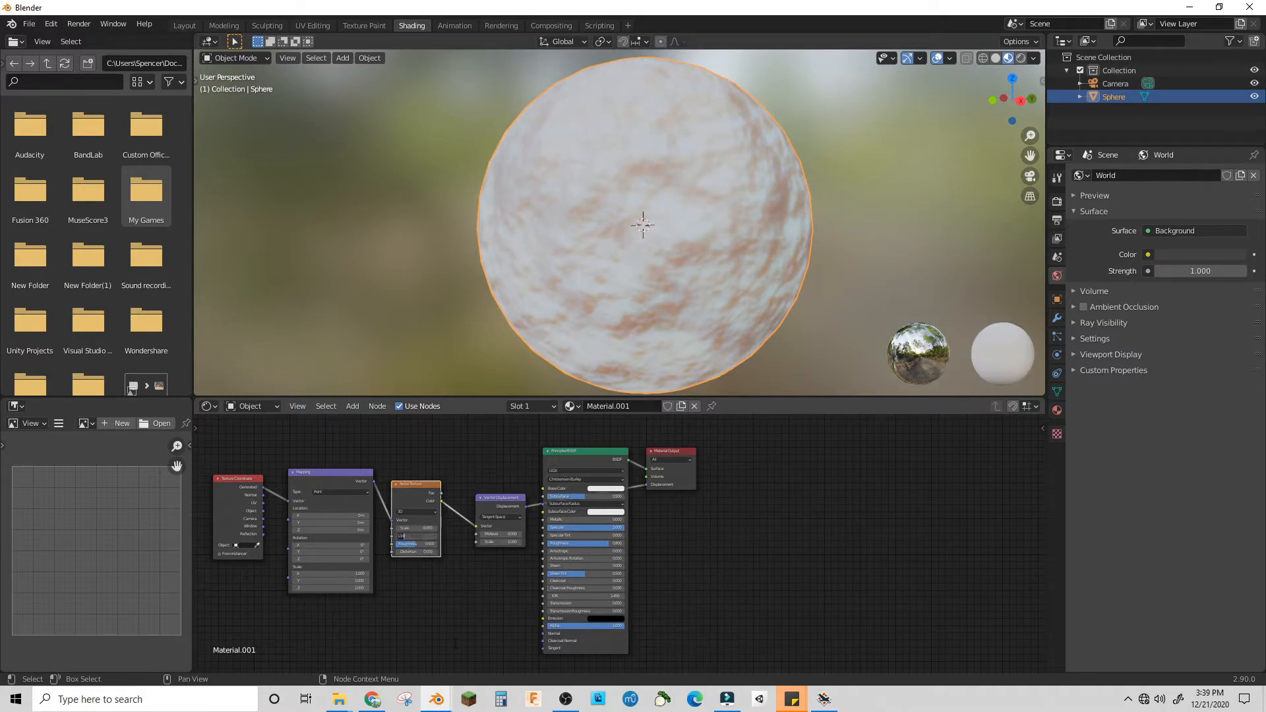
{"action": "key", "text": "Return"}
{"action": "middle_click_drag", "start_coordinate": [497, 304], "coordinate": [626, 288]}
{"action": "scroll", "coordinate": [627, 289], "scroll_direction": "down", "scroll_amount": 1}
Set the snow material's displacement method to Displacement and Bump, and switch the viewport to rendered shading
{"action": "left_click", "coordinate": [1059, 412]}
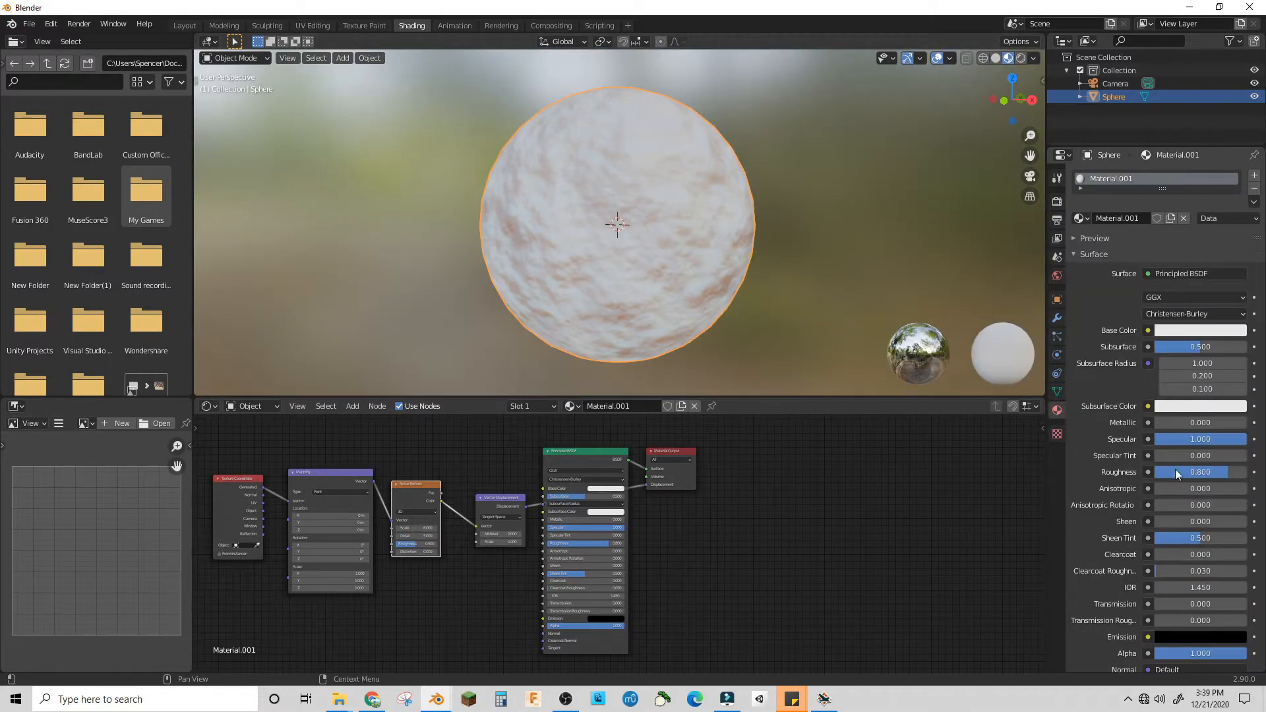
{"action": "scroll", "coordinate": [1184, 507], "scroll_direction": "down", "scroll_amount": 7}
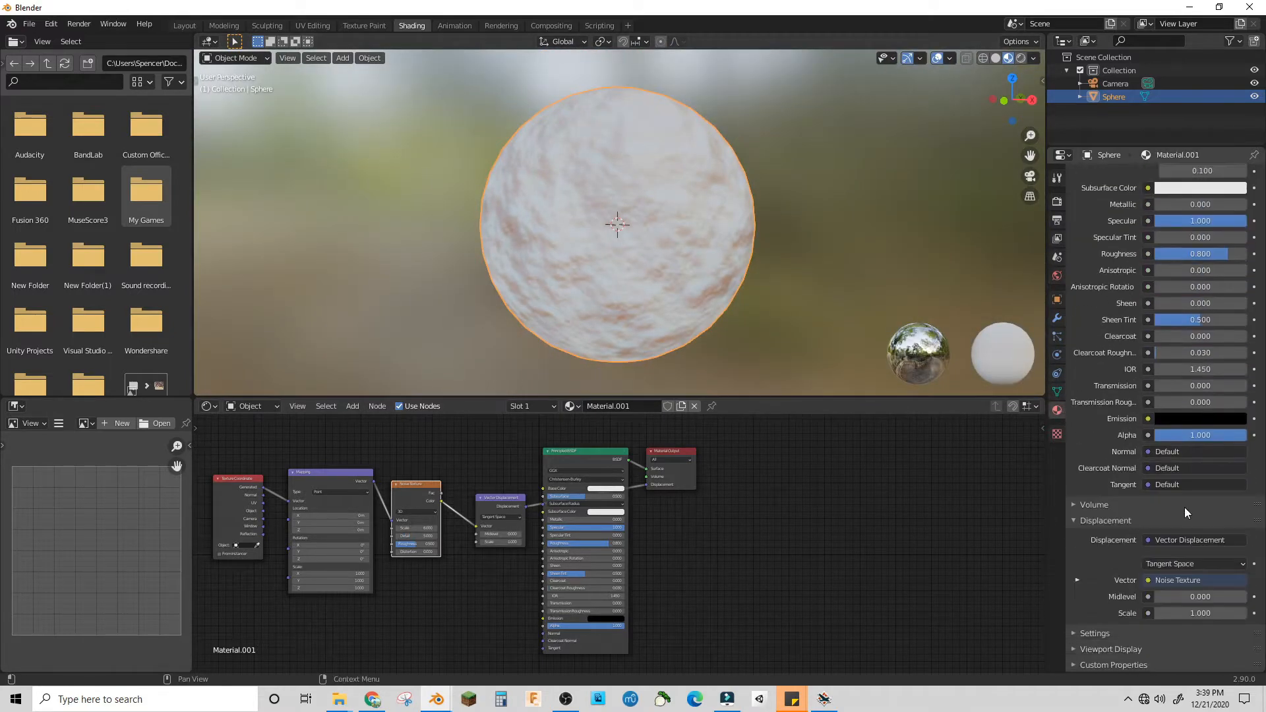
{"action": "left_click", "coordinate": [1097, 634]}
{"action": "scroll", "coordinate": [1180, 613], "scroll_direction": "down", "scroll_amount": 5}
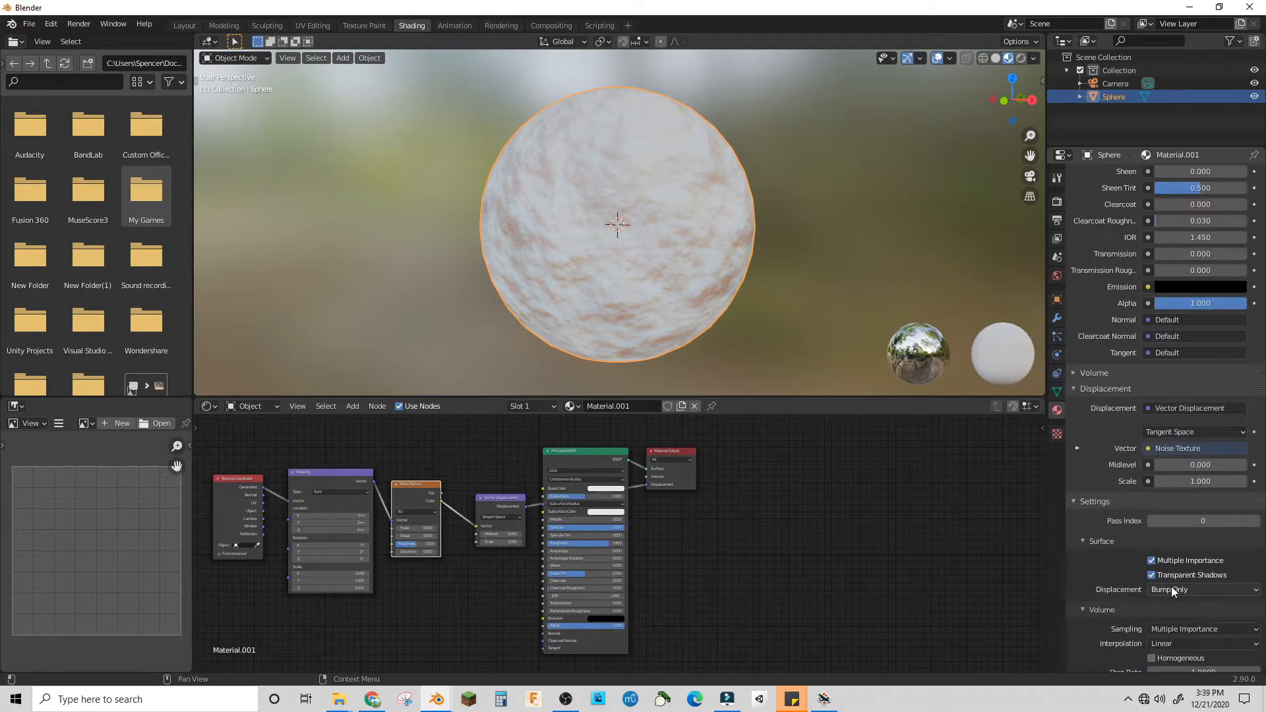
{"action": "left_click", "coordinate": [1171, 587]}
{"action": "left_click", "coordinate": [1172, 634]}
{"action": "left_click", "coordinate": [1021, 57]}
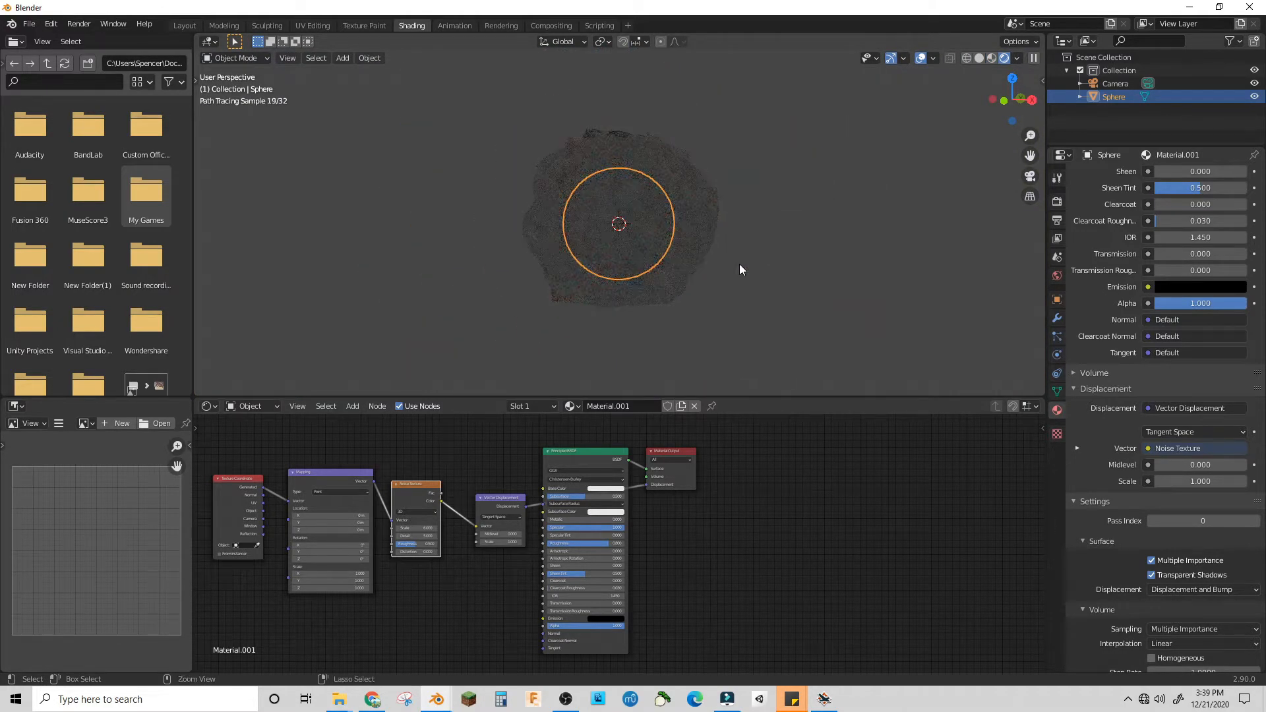
Give the sphere a level 2 Subdivision Surface modifier and set the Vector Displacement Scale to 0.2
{"action": "key", "text": "ctrl+2"}
{"action": "middle_click_drag", "start_coordinate": [676, 269], "coordinate": [785, 271]}
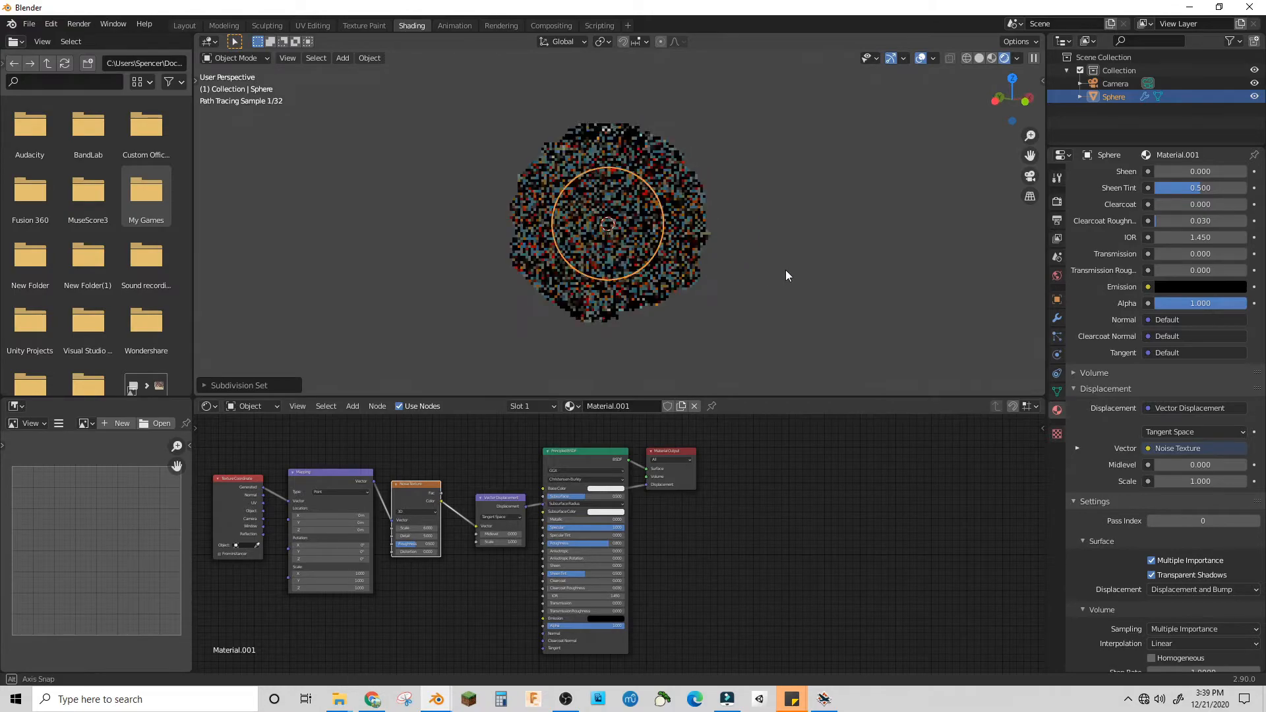
{"action": "scroll", "coordinate": [800, 269], "scroll_direction": "up", "scroll_amount": 3}
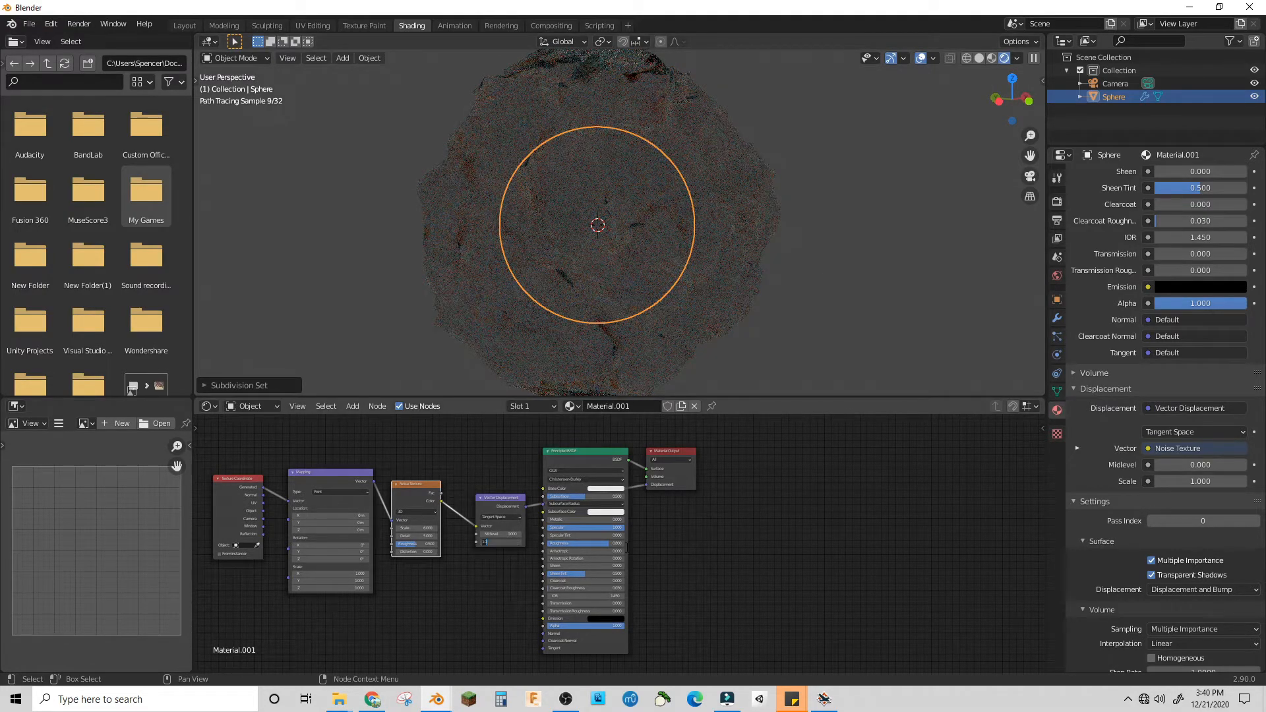
{"action": "type", "text": "0.2"}
{"action": "key", "text": "Return"}
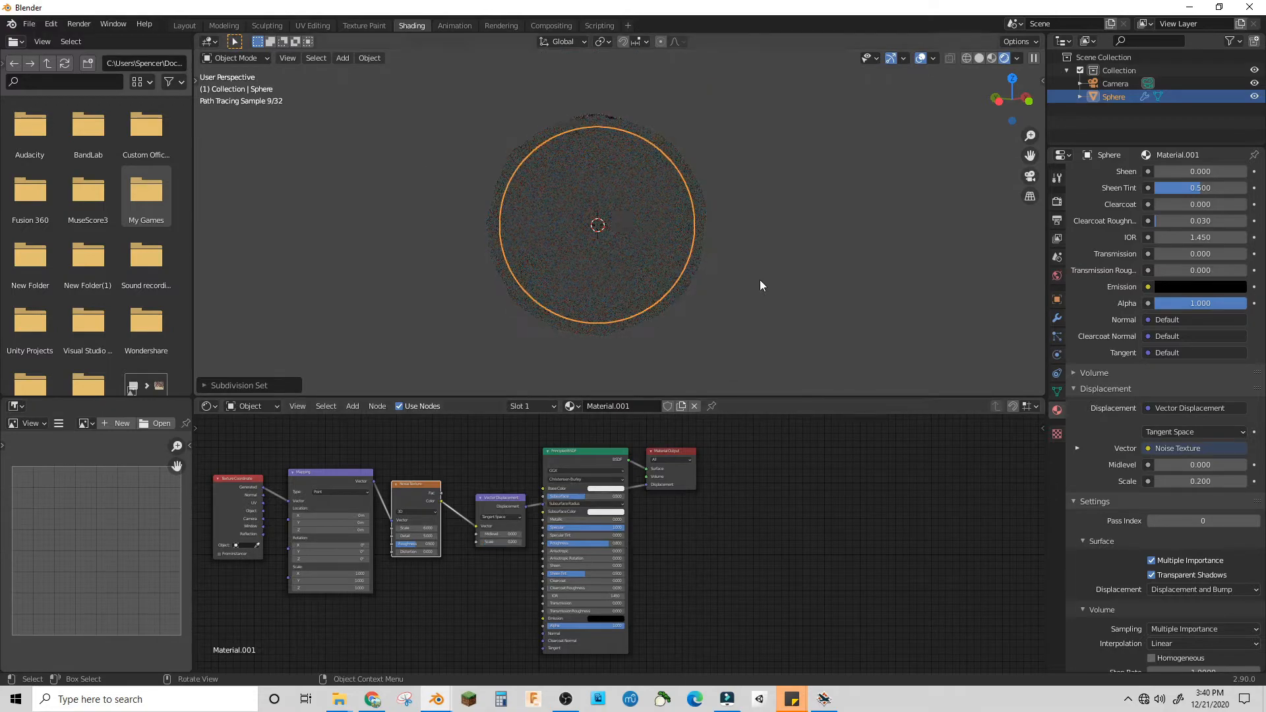
Compare the sphere's displaced surface in material preview and rendered shading
{"action": "mouse_move", "coordinate": [759, 280]}
{"action": "middle_mouse_down"}
{"action": "mouse_move", "coordinate": [678, 291]}
{"action": "mouse_move", "coordinate": [823, 253]}
{"action": "mouse_move", "coordinate": [634, 238]}
{"action": "middle_mouse_up"}
{"action": "left_click", "coordinate": [991, 58]}
{"action": "scroll", "coordinate": [823, 254], "scroll_direction": "up", "scroll_amount": 7}
{"action": "scroll", "coordinate": [824, 252], "scroll_direction": "down", "scroll_amount": 4}
{"action": "scroll", "coordinate": [636, 237], "scroll_direction": "up", "scroll_amount": 1}
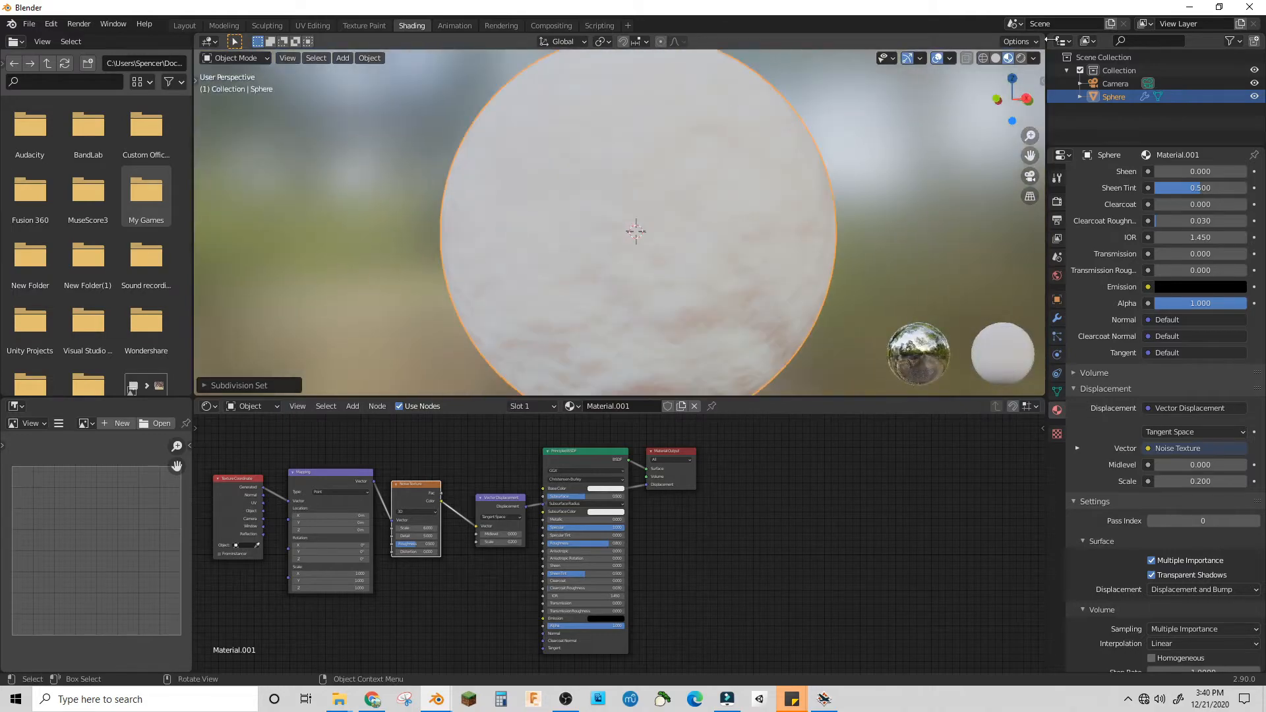
{"action": "left_click", "coordinate": [1021, 58]}
{"action": "scroll", "coordinate": [559, 251], "scroll_direction": "down", "scroll_amount": 4}
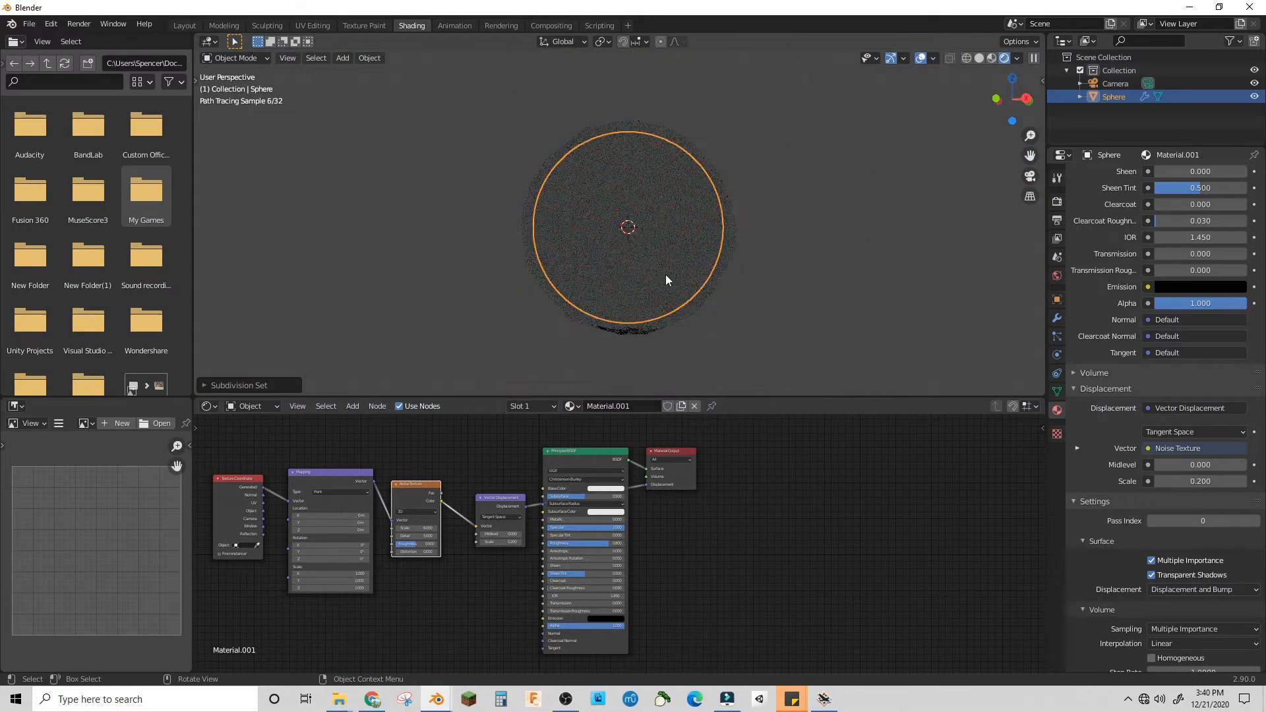
Set the sphere's scale to 1.5 on all three axes
{"action": "key", "text": "KP_1"}
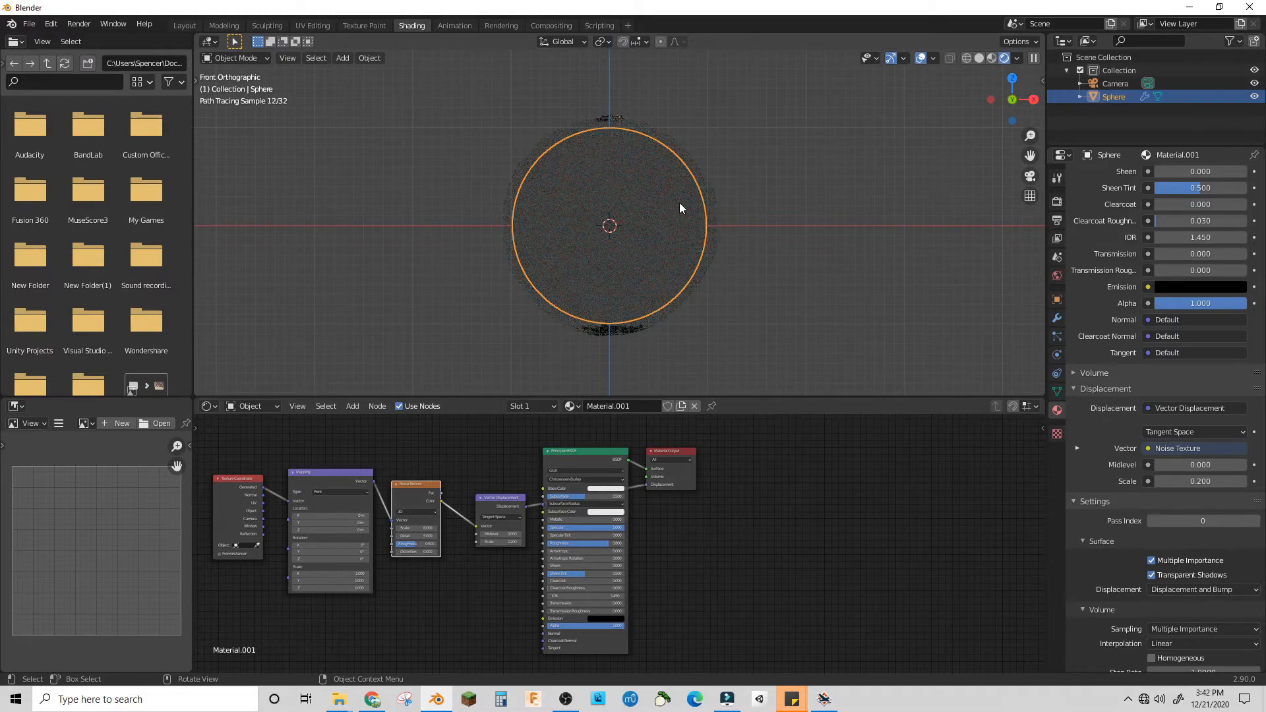
{"action": "scroll", "coordinate": [680, 207], "scroll_direction": "up", "scroll_amount": 5}
{"action": "scroll", "coordinate": [948, 212], "scroll_direction": "down", "scroll_amount": 5}
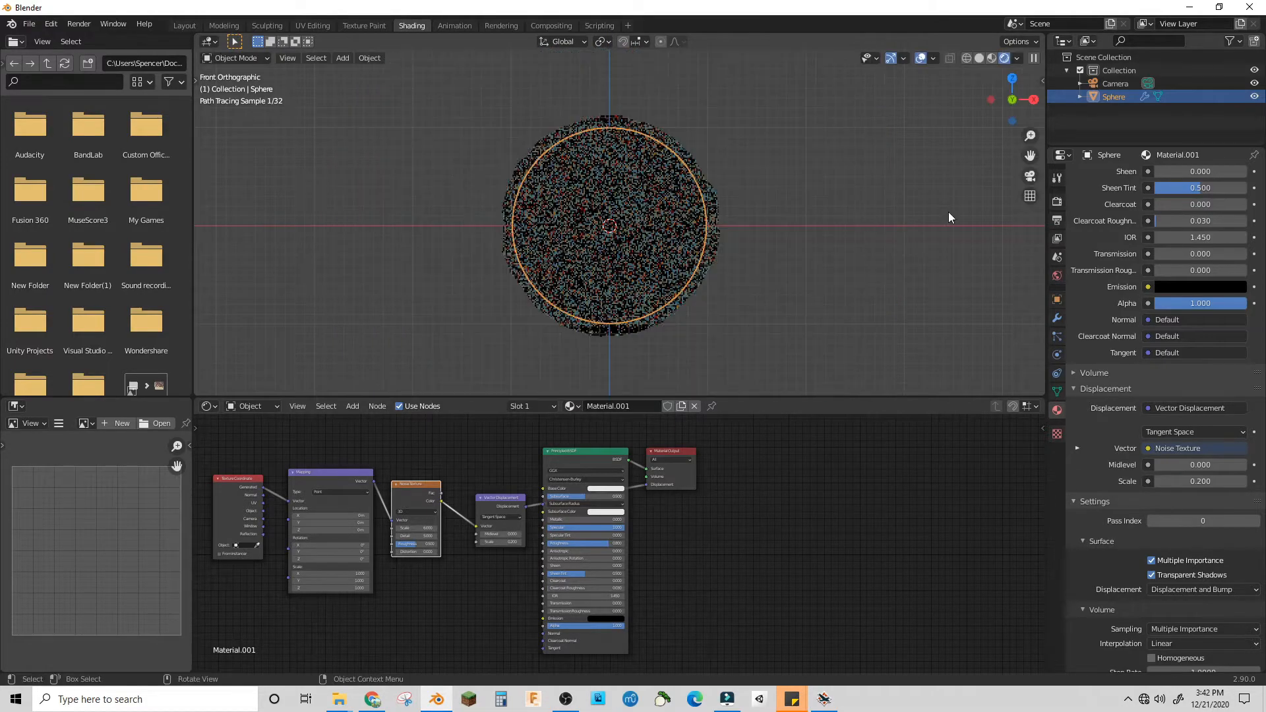
{"action": "left_click", "coordinate": [1056, 299]}
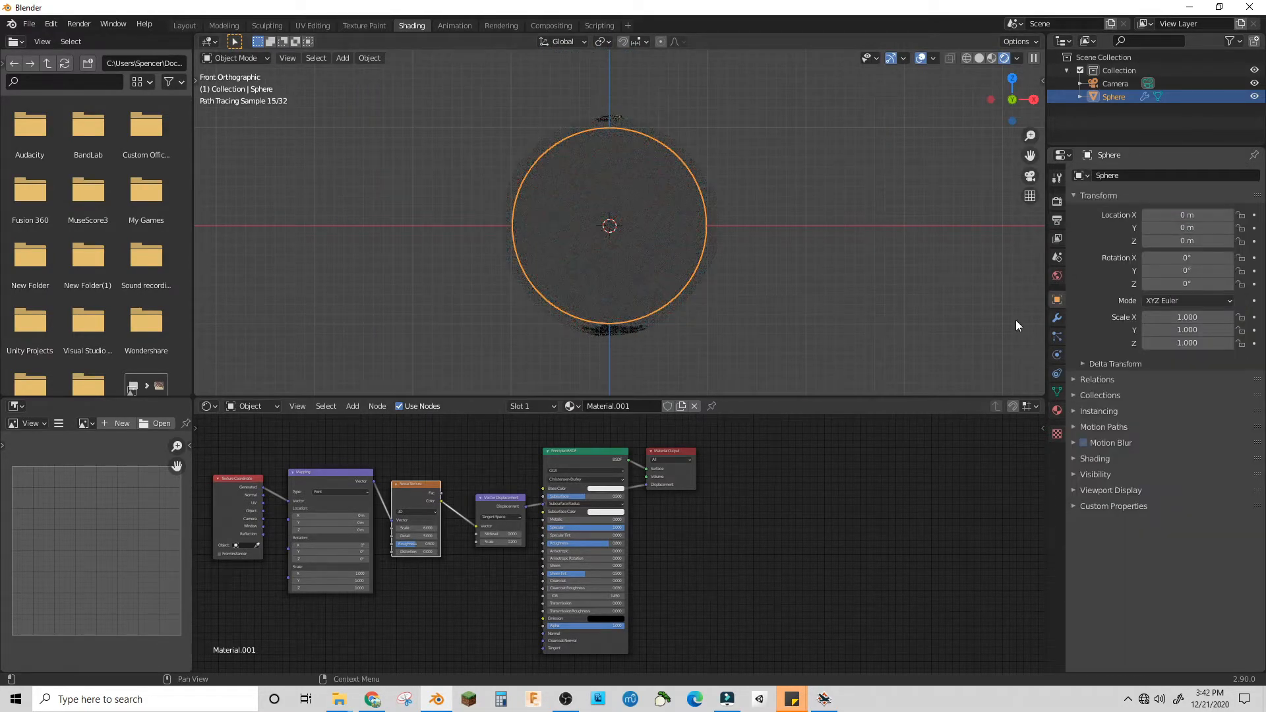
{"action": "left_click_drag", "start_coordinate": [1187, 317], "coordinate": [1186, 343]}
{"action": "type", "text": ".5"}
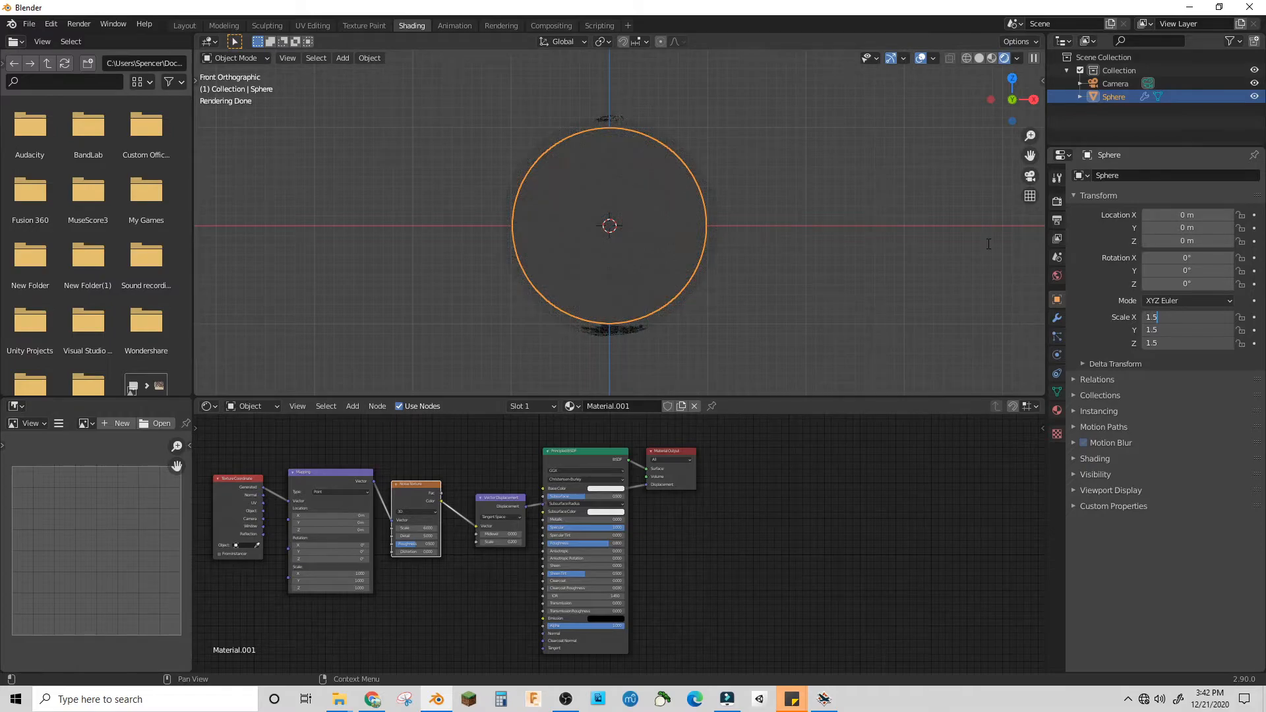
{"action": "key", "text": "Return"}
Duplicate the sphere, raise the copy 2.7 m along Z, and set the copy's scale to 1.25 on all axes
{"action": "key", "text": "shift+d"}
{"action": "key", "text": "z"}
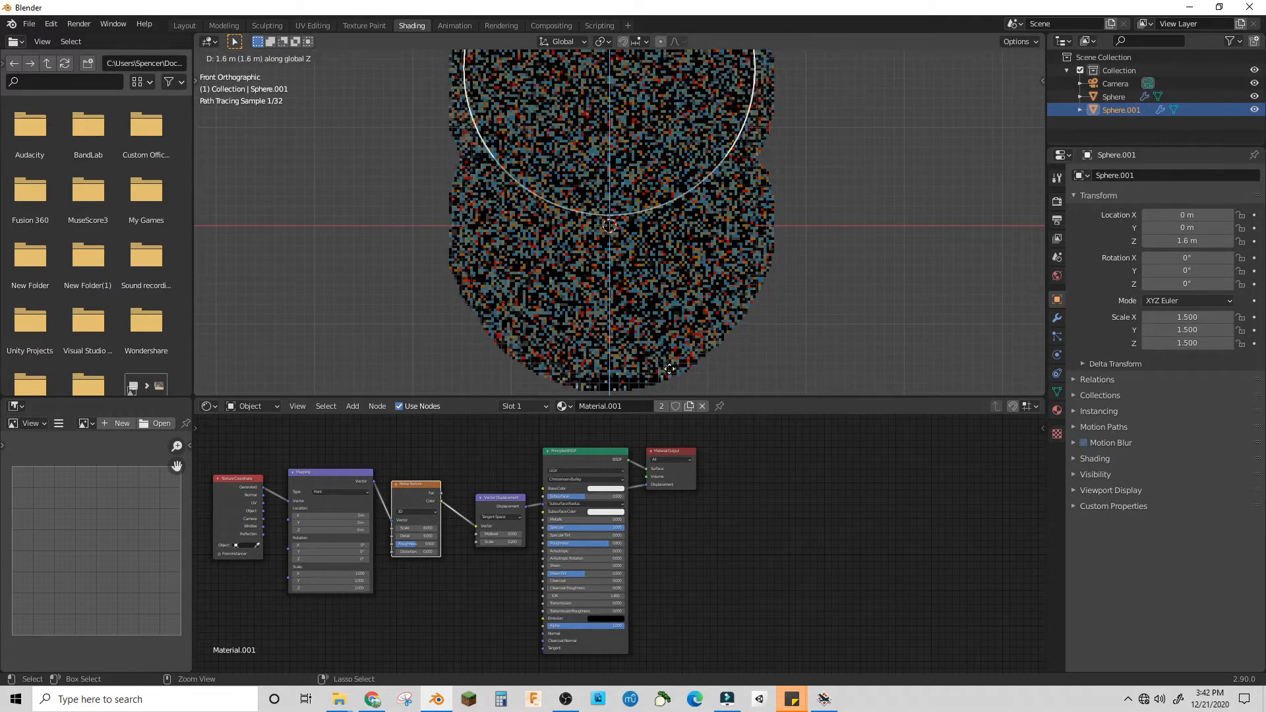
{"action": "left_click", "coordinate": [659, 273]}
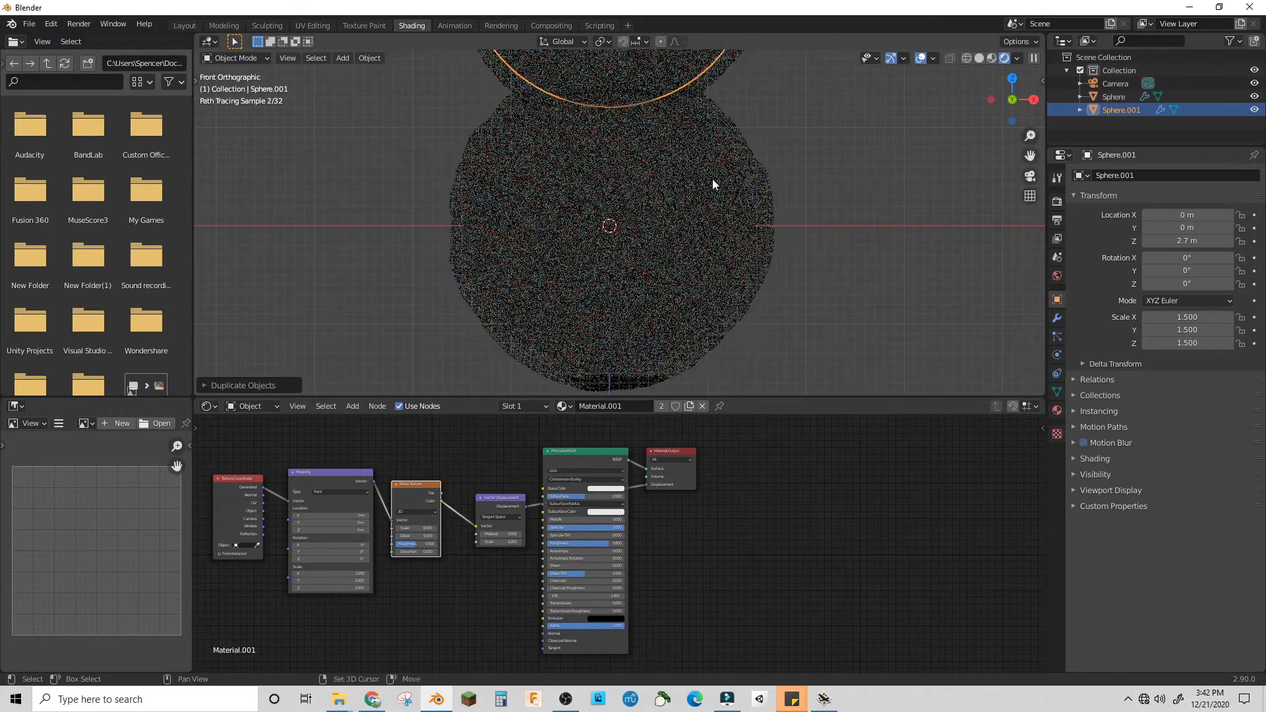
{"action": "middle_click_drag", "start_coordinate": [713, 184], "coordinate": [723, 361], "text": "shift"}
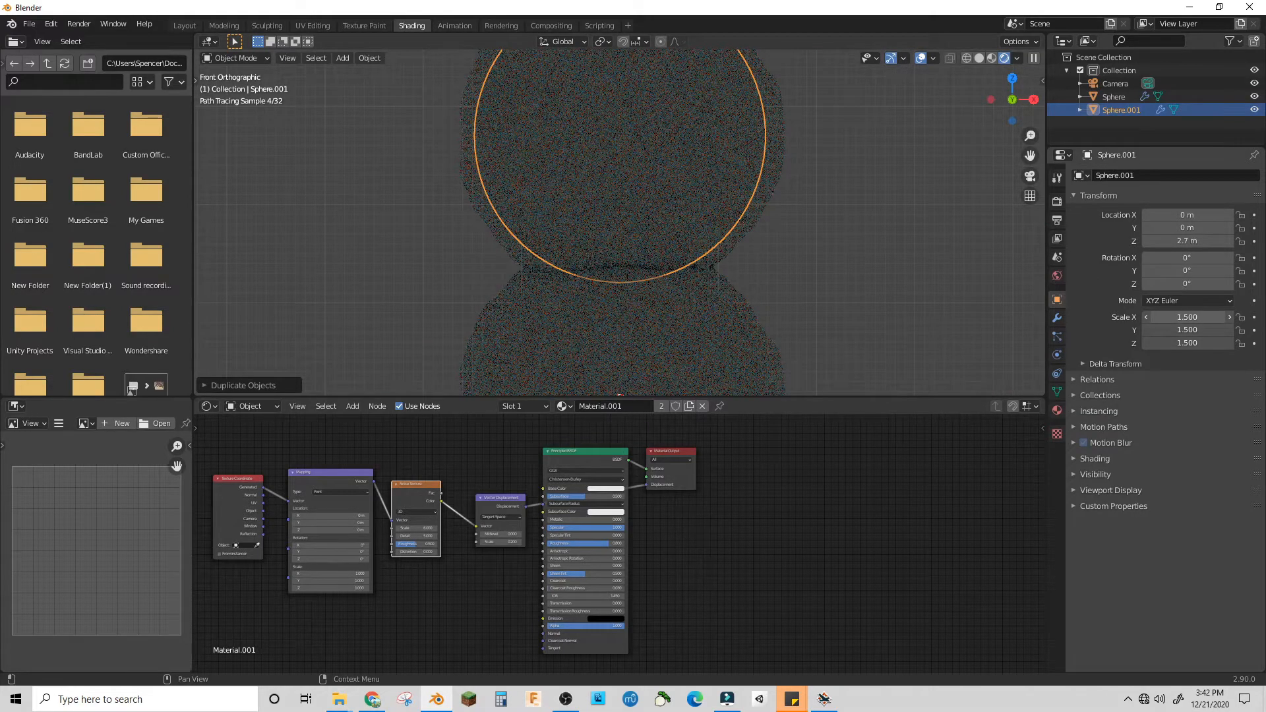
{"action": "left_click_drag", "start_coordinate": [1194, 318], "coordinate": [1193, 343]}
{"action": "type", "text": "1.25"}
{"action": "key", "text": "Return"}
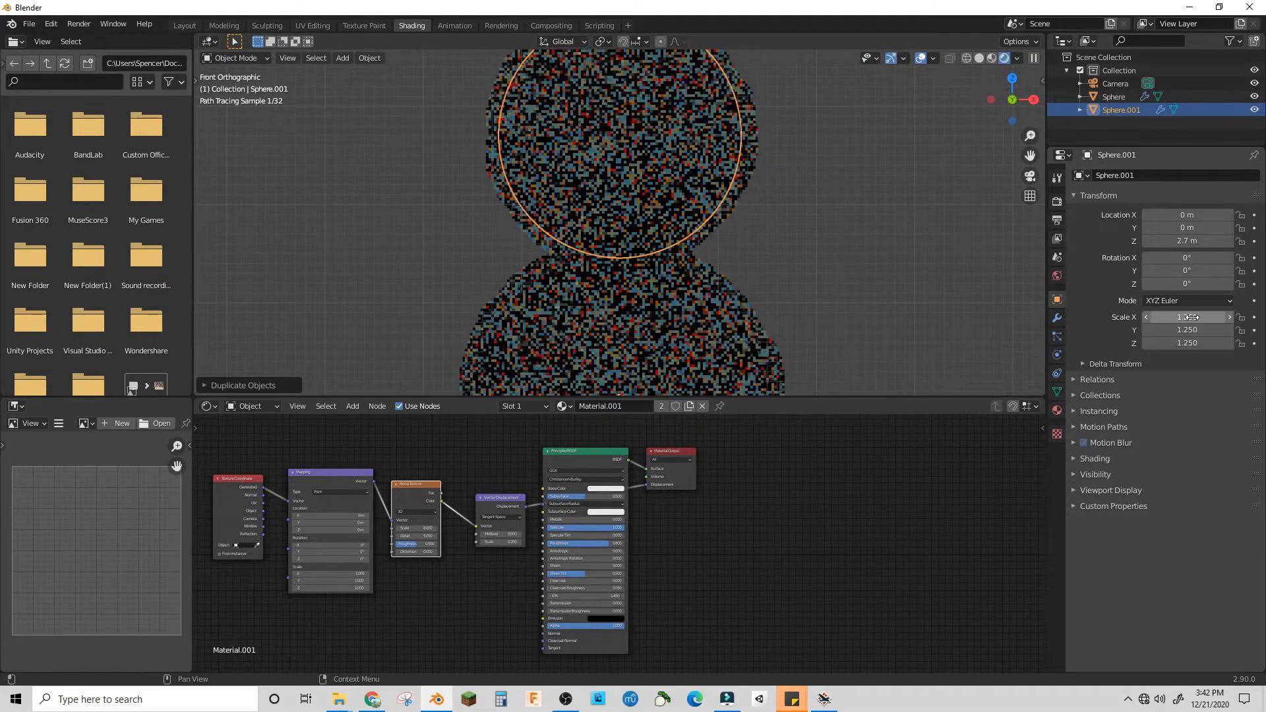
Lower the smaller copy along Z to about 2.32 m, overlapping the top of the large sphere
{"action": "scroll", "coordinate": [676, 204], "scroll_direction": "down", "scroll_amount": 5}
{"action": "key", "text": "g"}
{"action": "key", "text": "z"}
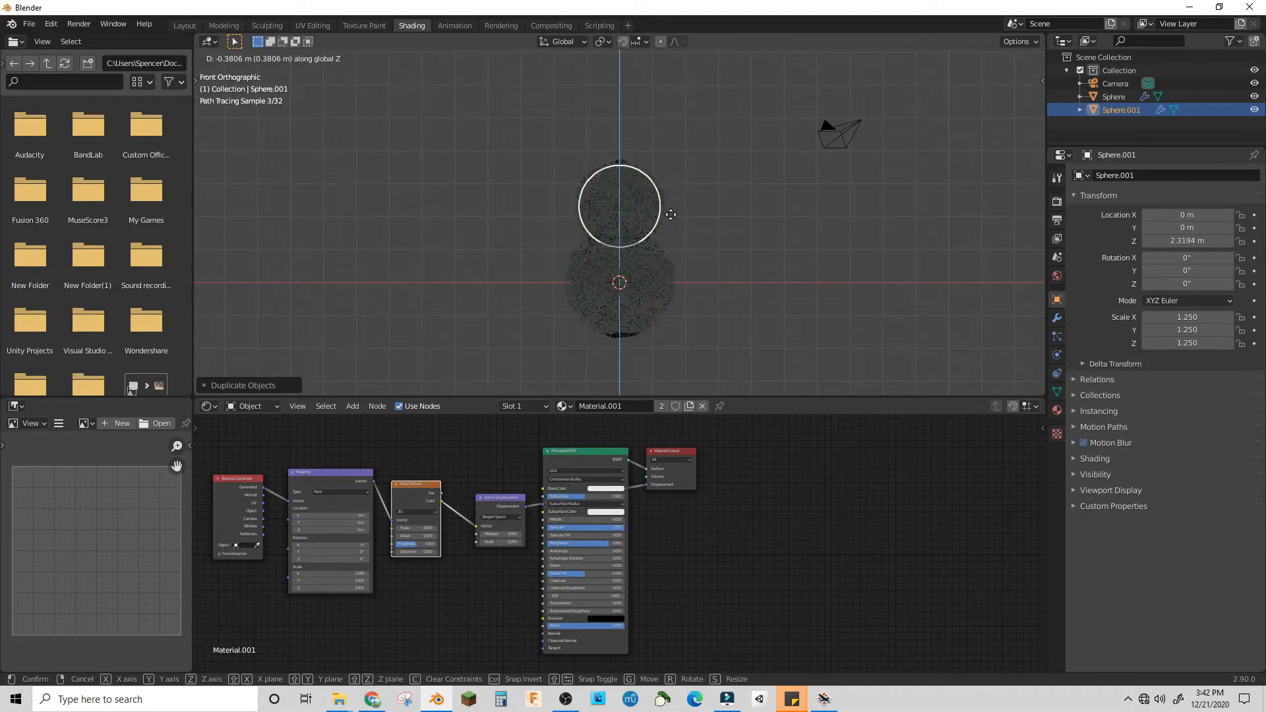
{"action": "left_click", "coordinate": [671, 214]}
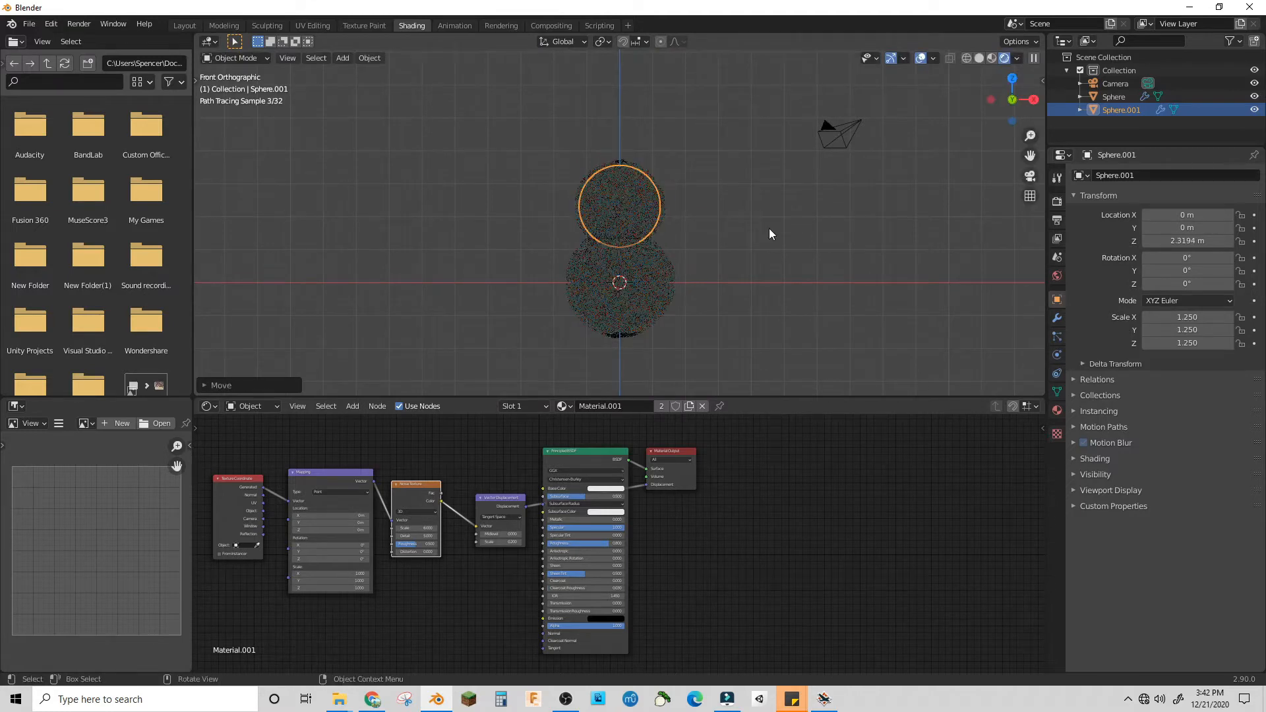
{"action": "left_click", "coordinate": [627, 291], "text": "shift"}
{"action": "key", "text": "shift+d"}
{"action": "key", "text": "z"}
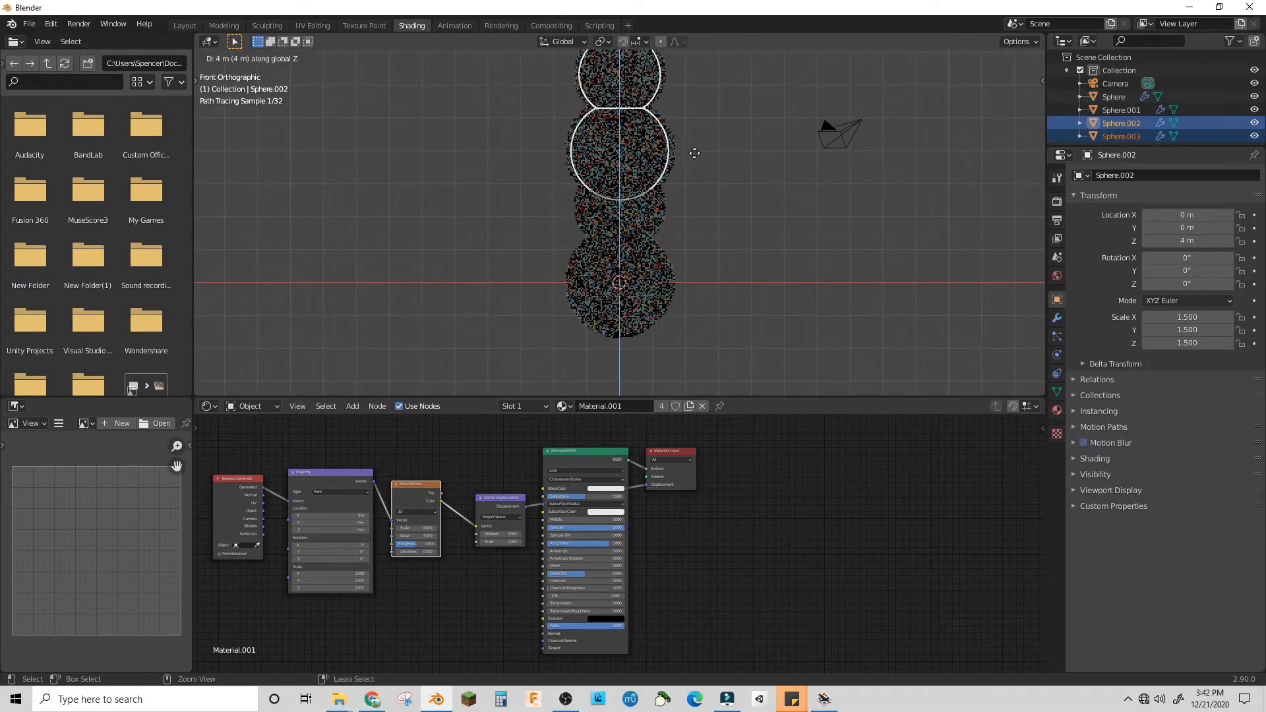
{"action": "key", "text": "Escape"}
{"action": "key", "text": "ctrl+z"}
{"action": "key", "text": "ctrl+z"}
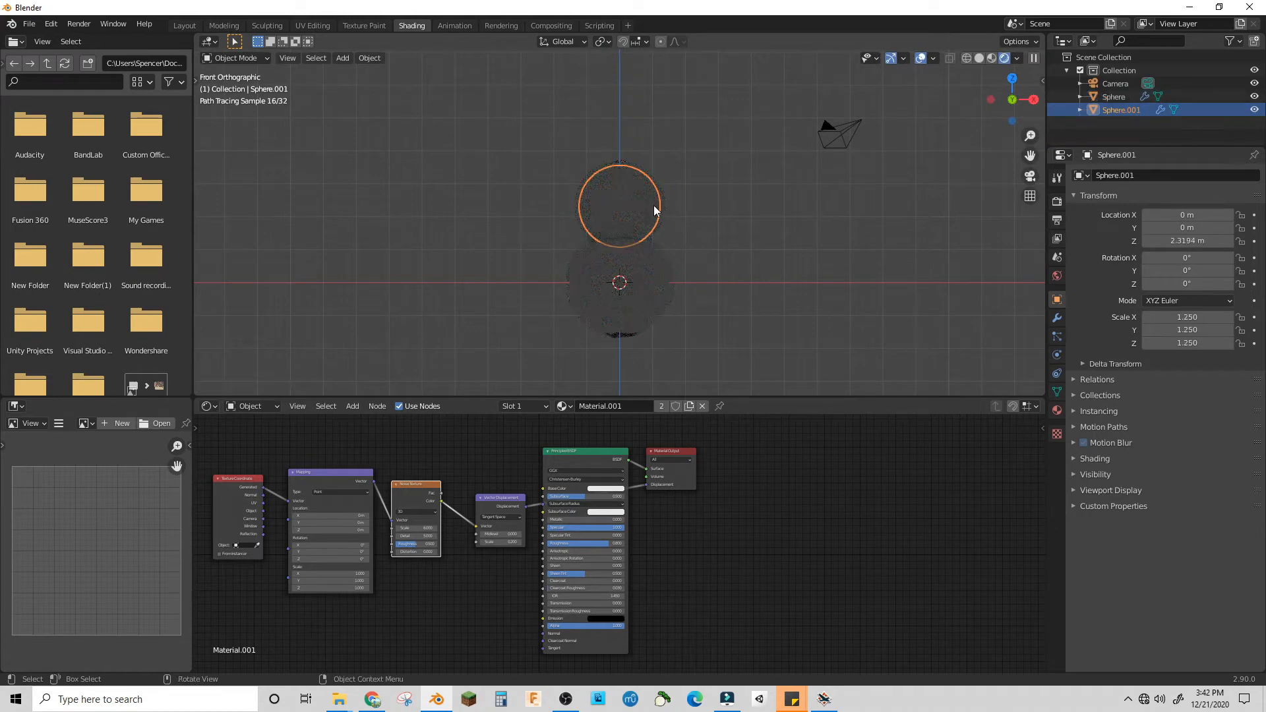
Duplicate the middle sphere 2 m up along Z and set the new sphere's scale to 1 on all axes
{"action": "key", "text": "shift+d"}
{"action": "type", "text": "z2"}
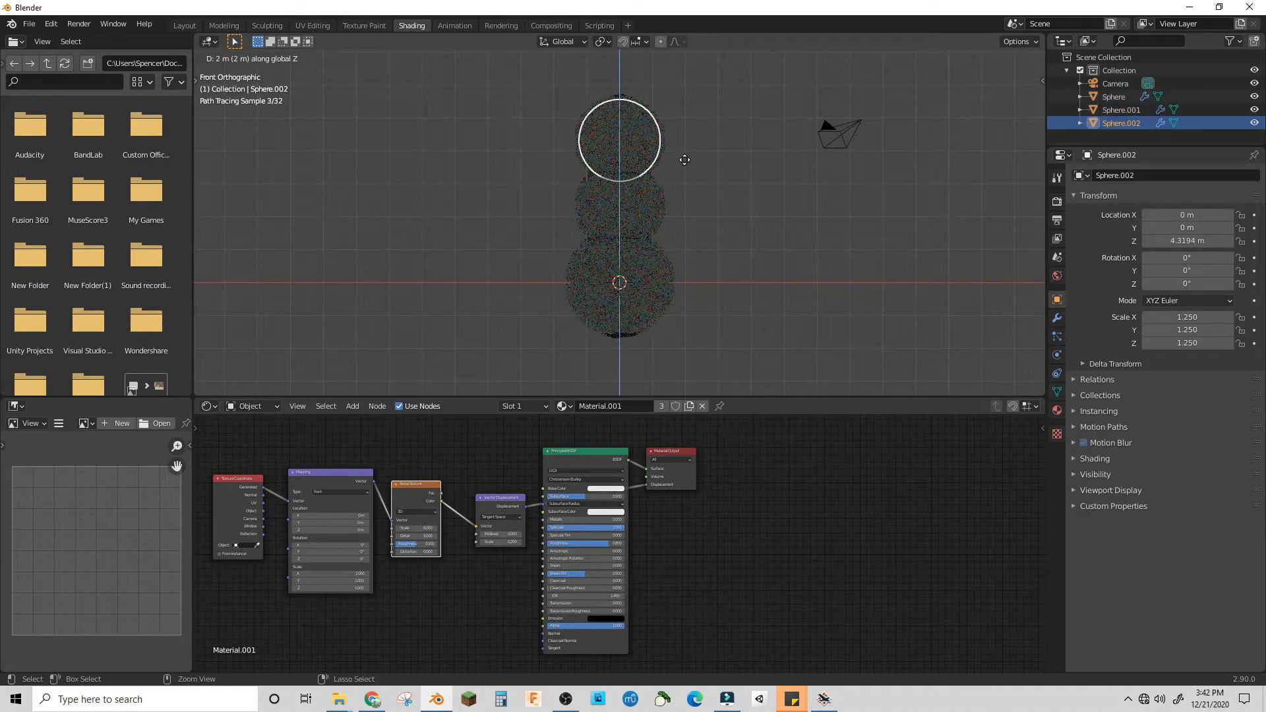
{"action": "key", "text": "Return"}
{"action": "left_click_drag", "start_coordinate": [1182, 317], "coordinate": [1186, 342]}
{"action": "type", "text": "1"}
{"action": "key", "text": "Return"}
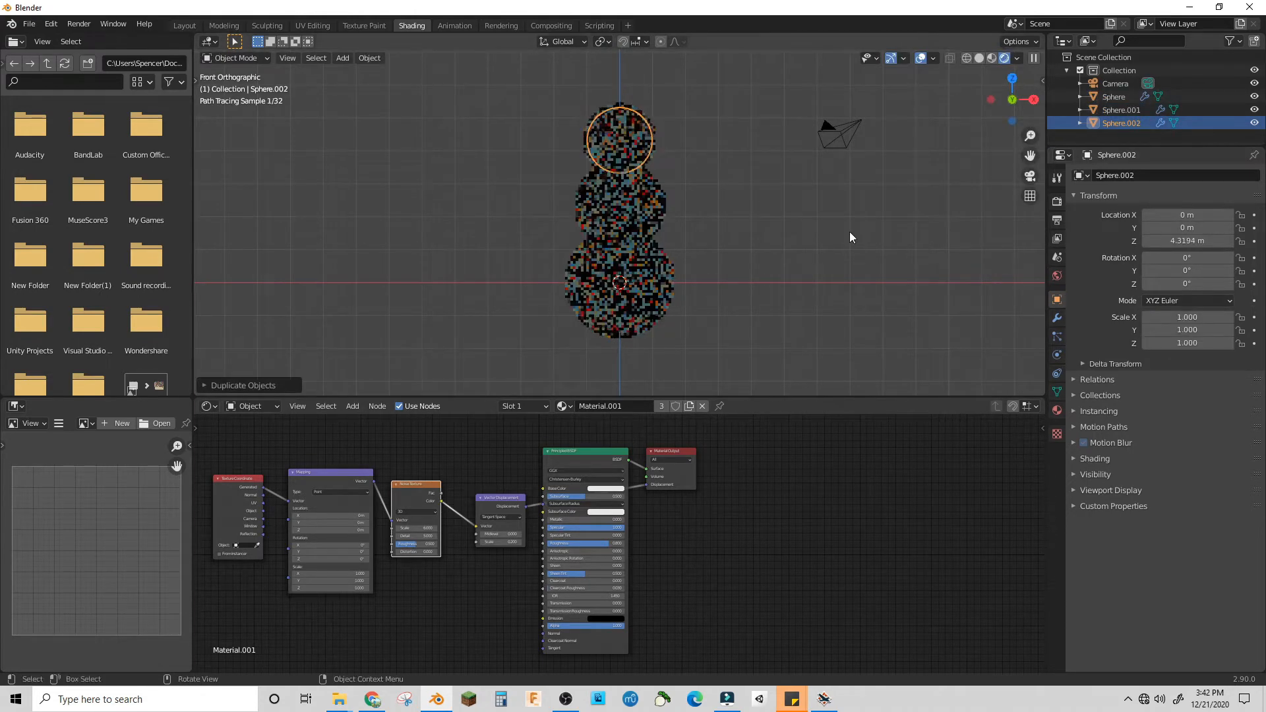
Adjust the top sphere's height along Z to about 4.2 m so it sits on the middle sphere, and deselect it
{"action": "key", "text": "g"}
{"action": "key", "text": "z"}
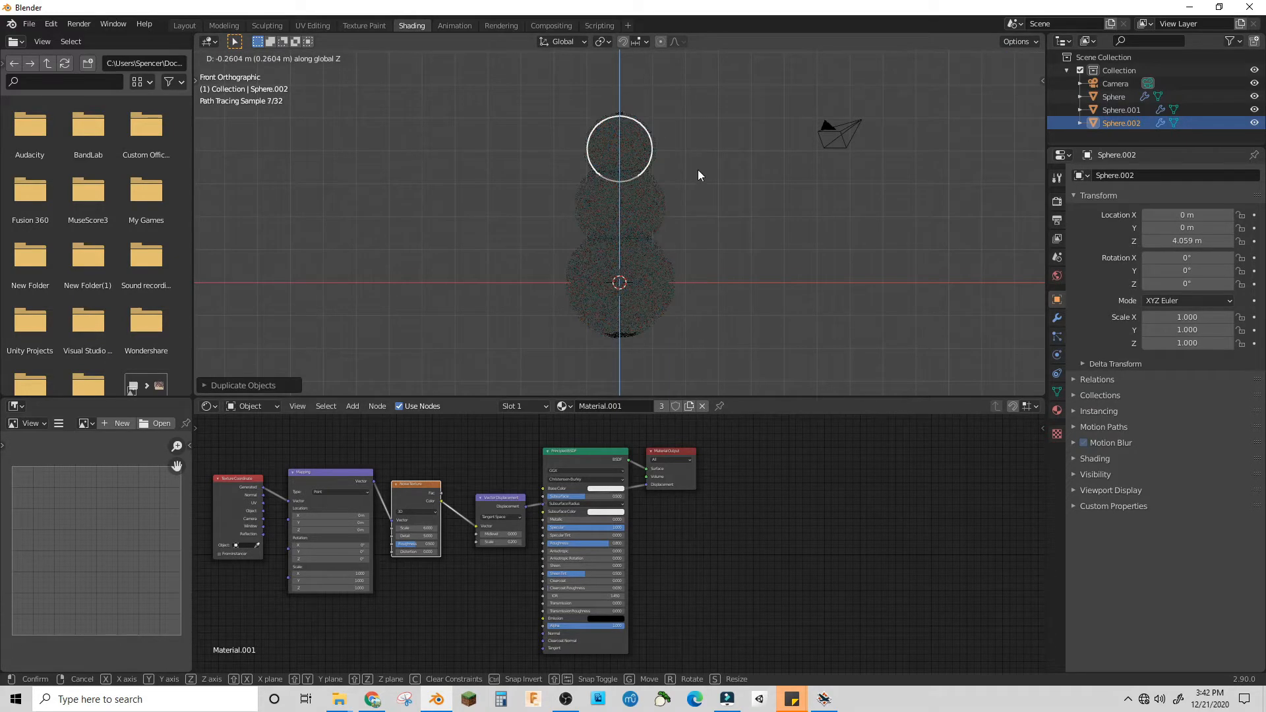
{"action": "left_click", "coordinate": [698, 170]}
{"action": "left_click", "coordinate": [756, 228]}
{"action": "middle_click_drag", "start_coordinate": [756, 231], "coordinate": [624, 132]}
{"action": "left_click", "coordinate": [625, 130]}
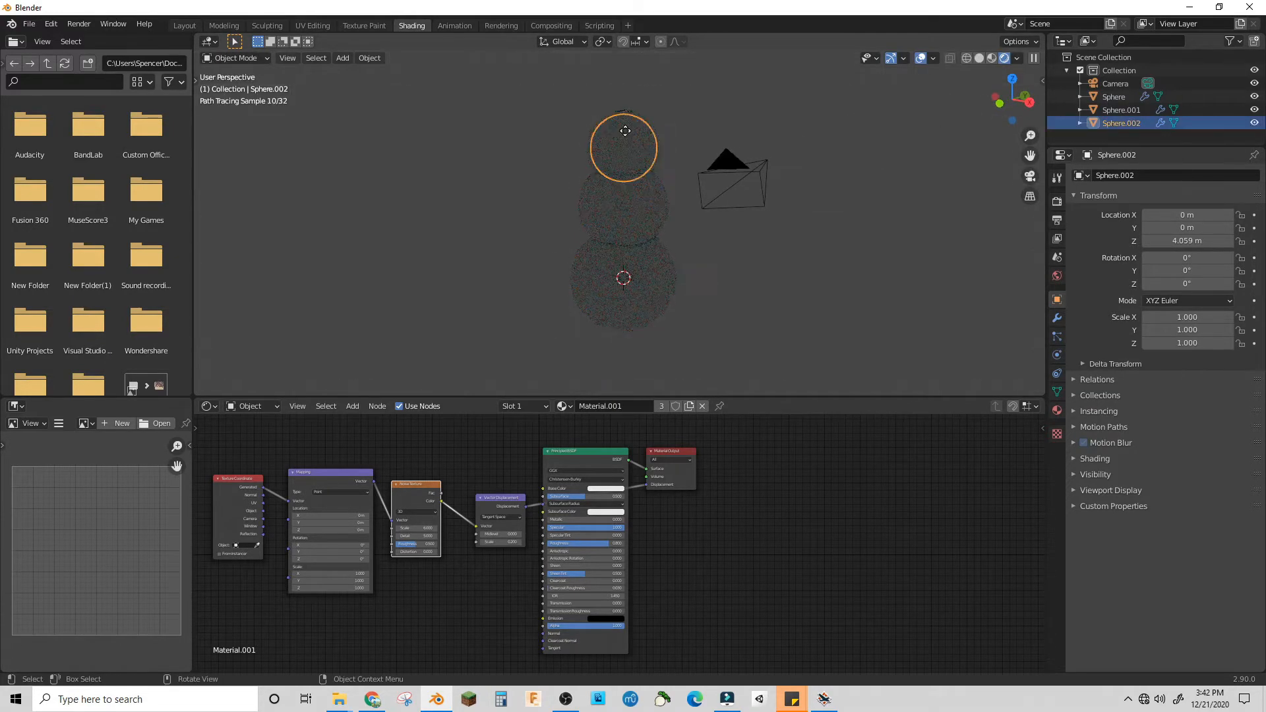
{"action": "key", "text": "g"}
{"action": "key", "text": "z"}
{"action": "left_click", "coordinate": [626, 129]}
{"action": "left_click", "coordinate": [780, 175]}
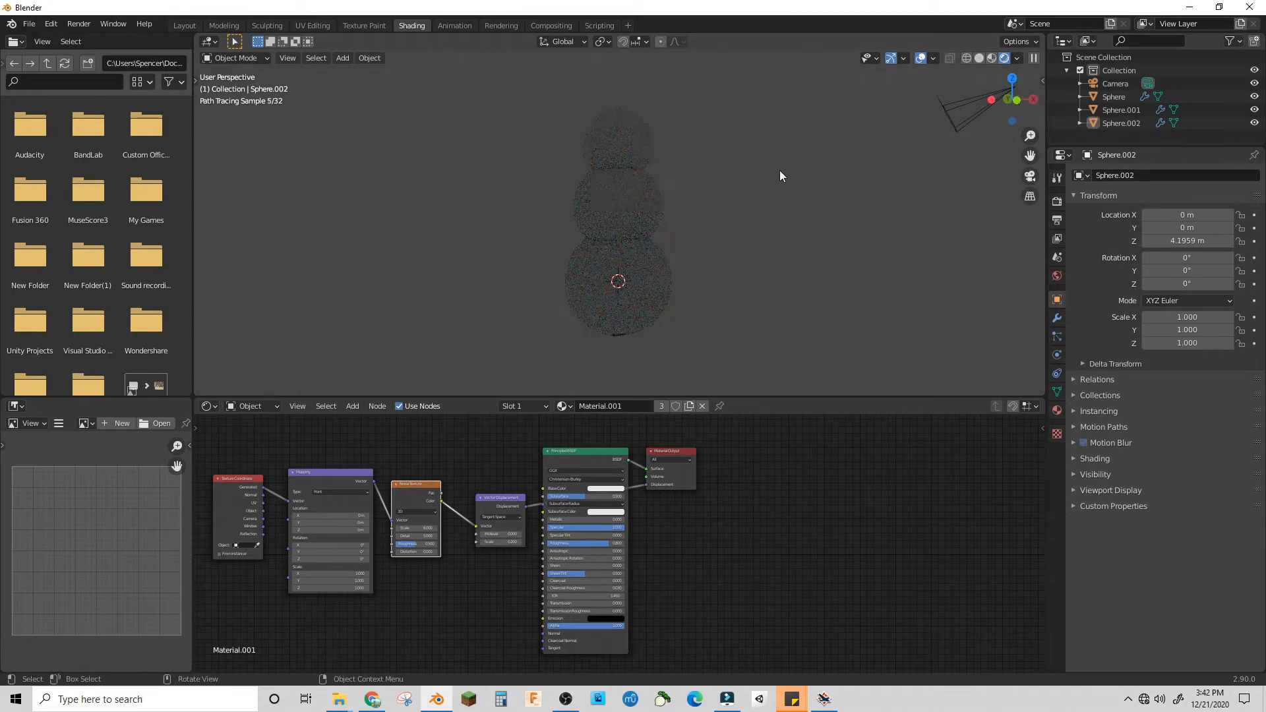
Examine the stacked spheres' snow surface in material preview shading
{"action": "left_click", "coordinate": [991, 58]}
{"action": "scroll", "coordinate": [666, 247], "scroll_direction": "up", "scroll_amount": 6}
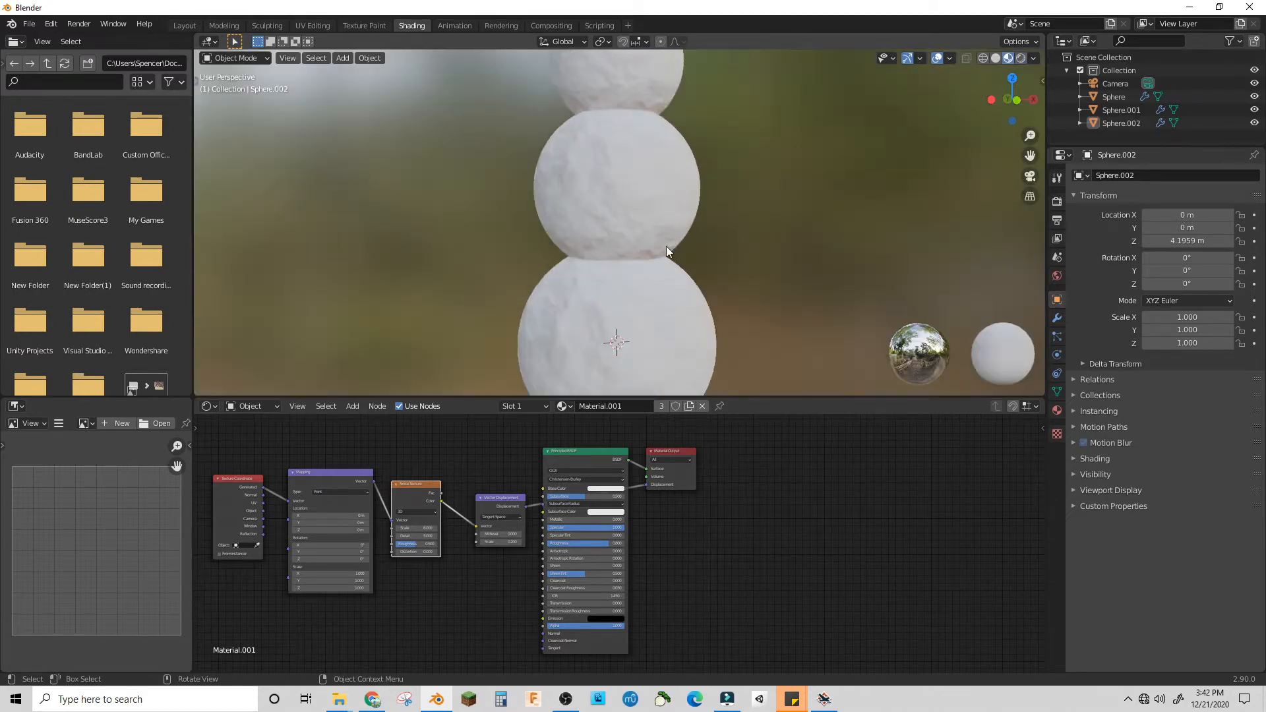
{"action": "mouse_move", "coordinate": [666, 242]}
{"action": "middle_mouse_down"}
{"action": "mouse_move", "coordinate": [742, 236]}
{"action": "mouse_move", "coordinate": [565, 263]}
{"action": "mouse_move", "coordinate": [695, 271]}
{"action": "middle_mouse_up"}
{"action": "scroll", "coordinate": [741, 233], "scroll_direction": "down", "scroll_amount": 5}
{"action": "scroll", "coordinate": [725, 248], "scroll_direction": "up", "scroll_amount": 5}
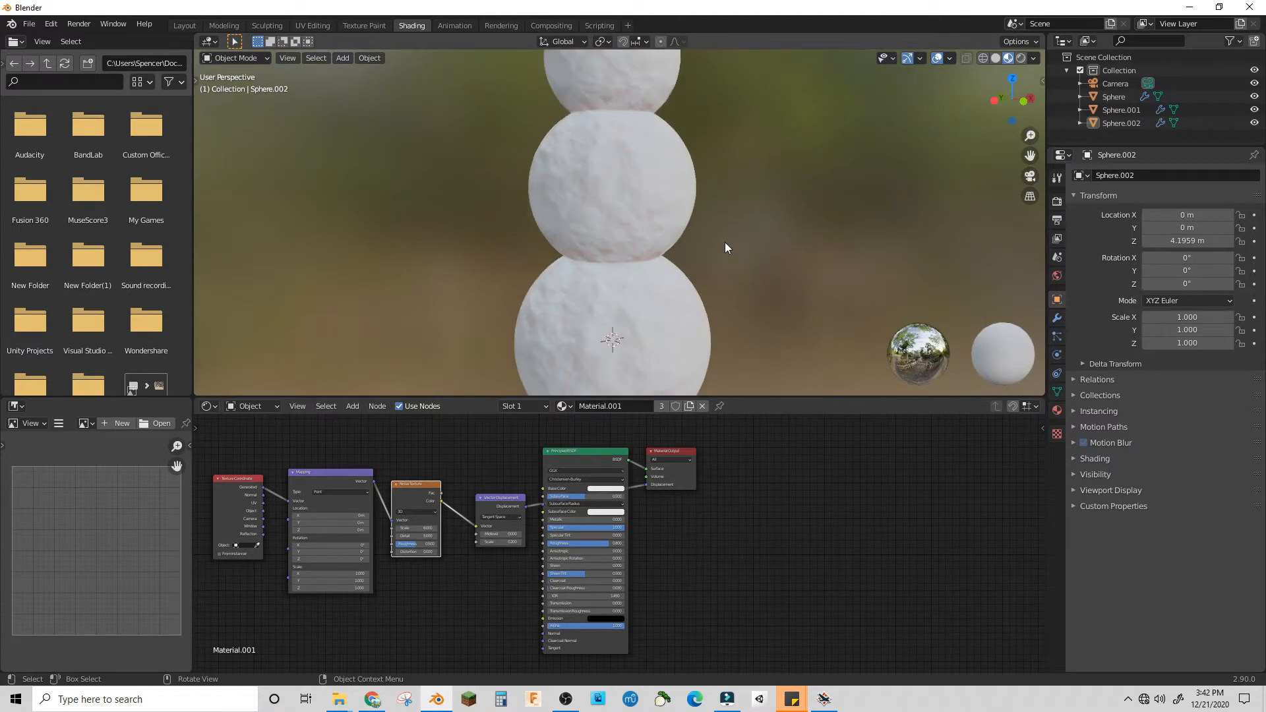
Make the middle sphere's material a single-user copy and shift its Mapping node's Location X to vary the noise
{"action": "left_click", "coordinate": [668, 189]}
{"action": "scroll", "coordinate": [725, 198], "scroll_direction": "down", "scroll_amount": 2}
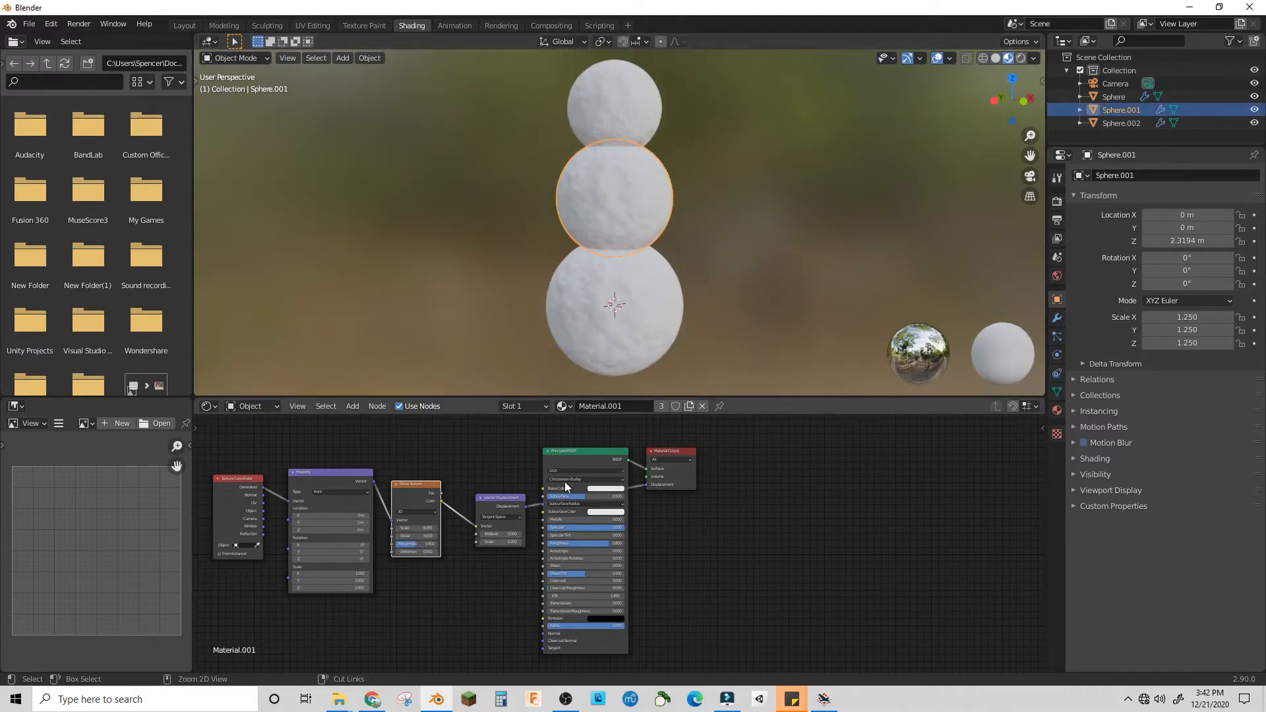
{"action": "left_click", "coordinate": [660, 406]}
{"action": "mouse_move", "coordinate": [325, 516]}
{"action": "left_mouse_down"}
{"action": "mouse_move", "coordinate": [363, 517]}
{"action": "mouse_move", "coordinate": [321, 516]}
{"action": "mouse_move", "coordinate": [337, 516]}
{"action": "left_mouse_up"}
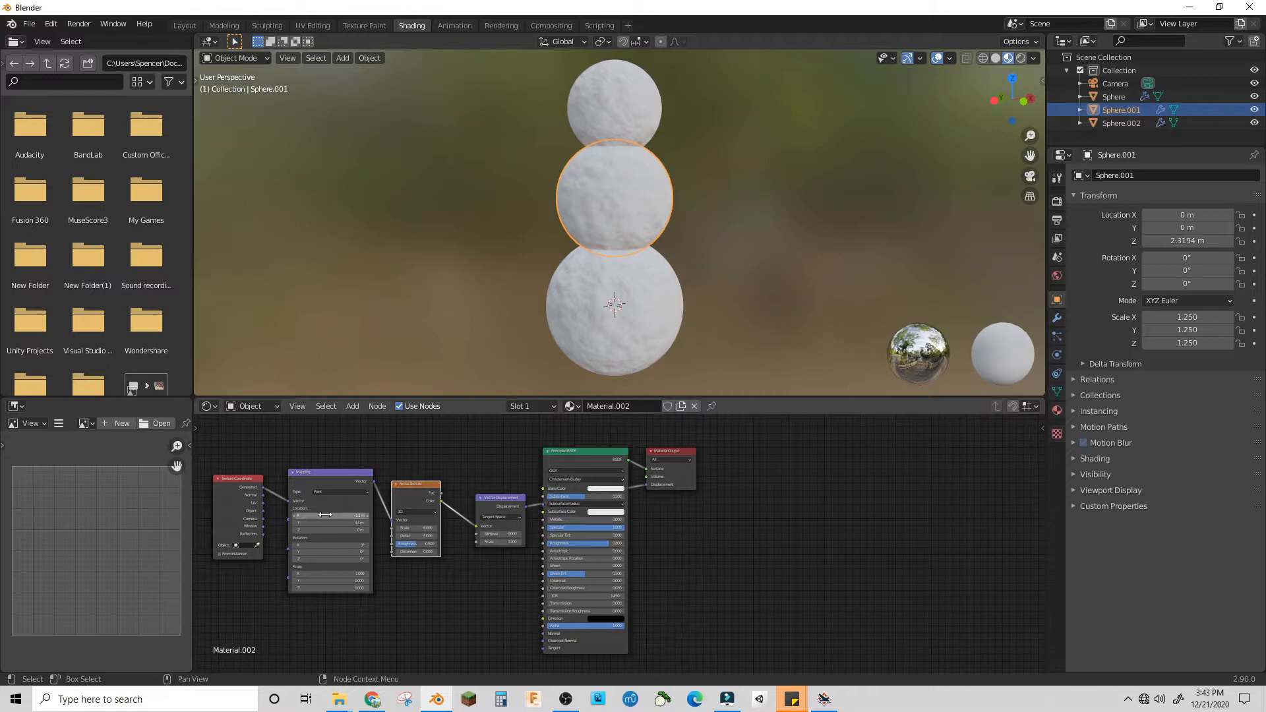
Make the top sphere's material a single-user copy and shift its Mapping node's Location to vary the noise
{"action": "left_click", "coordinate": [612, 96]}
{"action": "middle_click_drag", "start_coordinate": [678, 290], "coordinate": [648, 271]}
{"action": "left_click", "coordinate": [674, 406]}
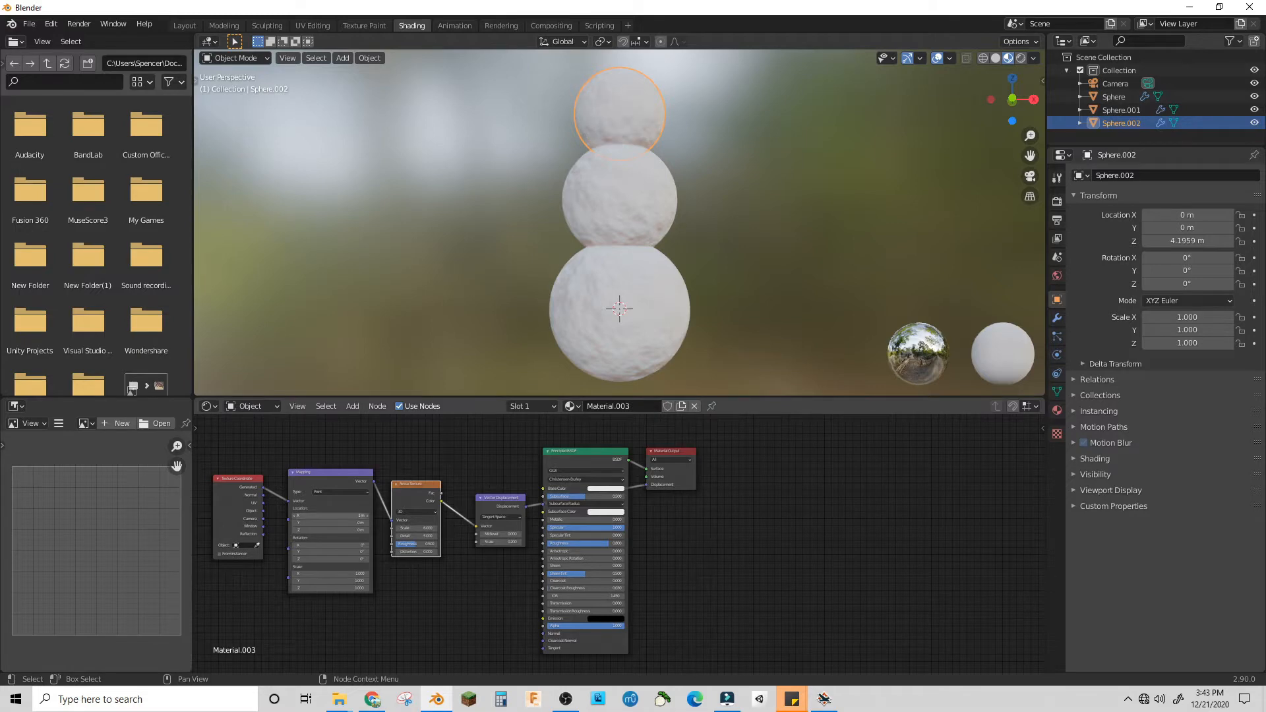
{"action": "left_click_drag", "start_coordinate": [338, 522], "coordinate": [351, 523]}
{"action": "middle_click_drag", "start_coordinate": [711, 187], "coordinate": [749, 191]}
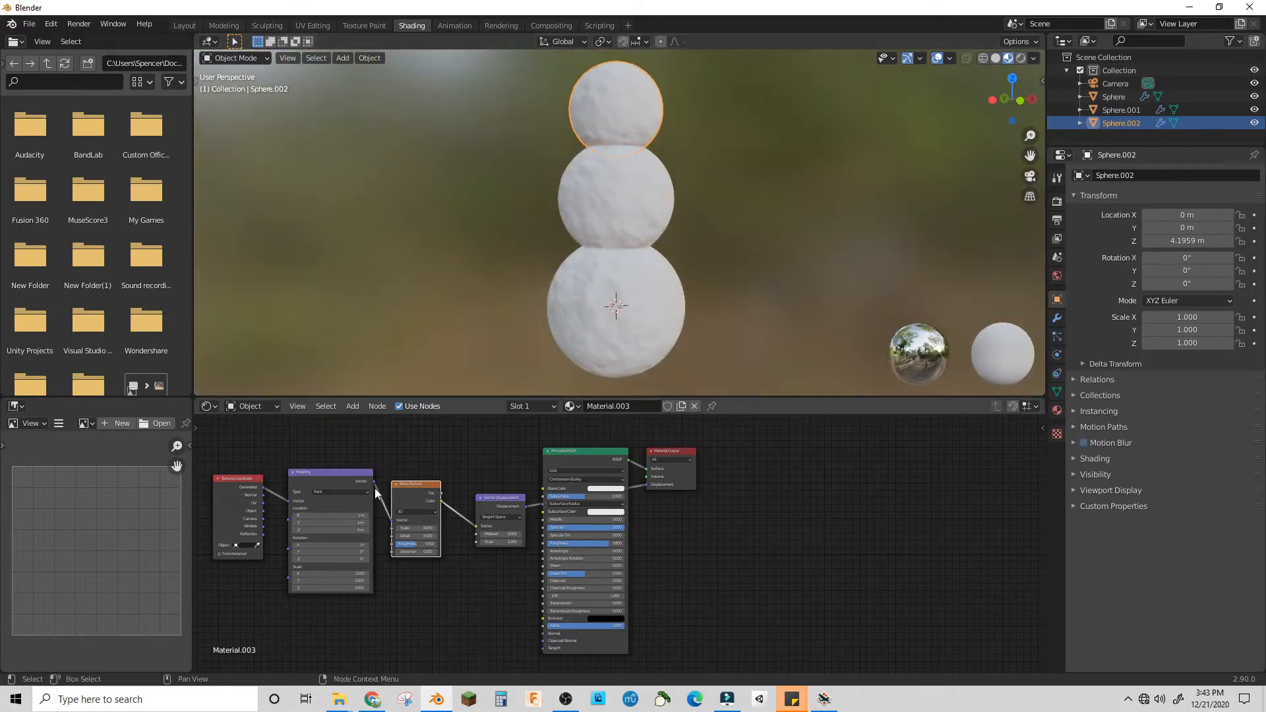
{"action": "left_click_drag", "start_coordinate": [343, 520], "coordinate": [350, 520]}
Deselect the top sphere and inspect the varied snow texture across the three stacked spheres
{"action": "scroll", "coordinate": [734, 304], "scroll_direction": "down", "scroll_amount": 4}
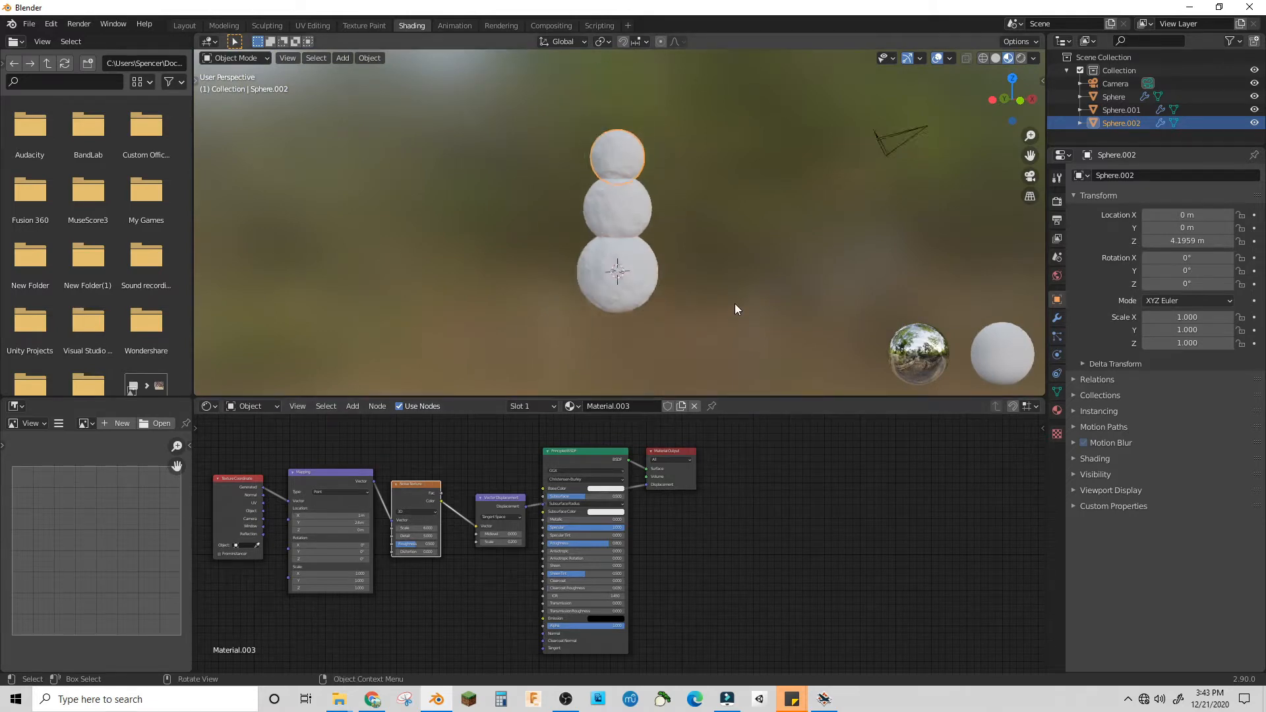
{"action": "middle_click_drag", "start_coordinate": [735, 303], "coordinate": [662, 271]}
{"action": "left_click", "coordinate": [636, 311]}
{"action": "scroll", "coordinate": [662, 271], "scroll_direction": "up", "scroll_amount": 3}
{"action": "scroll", "coordinate": [662, 271], "scroll_direction": "up", "scroll_amount": 2}
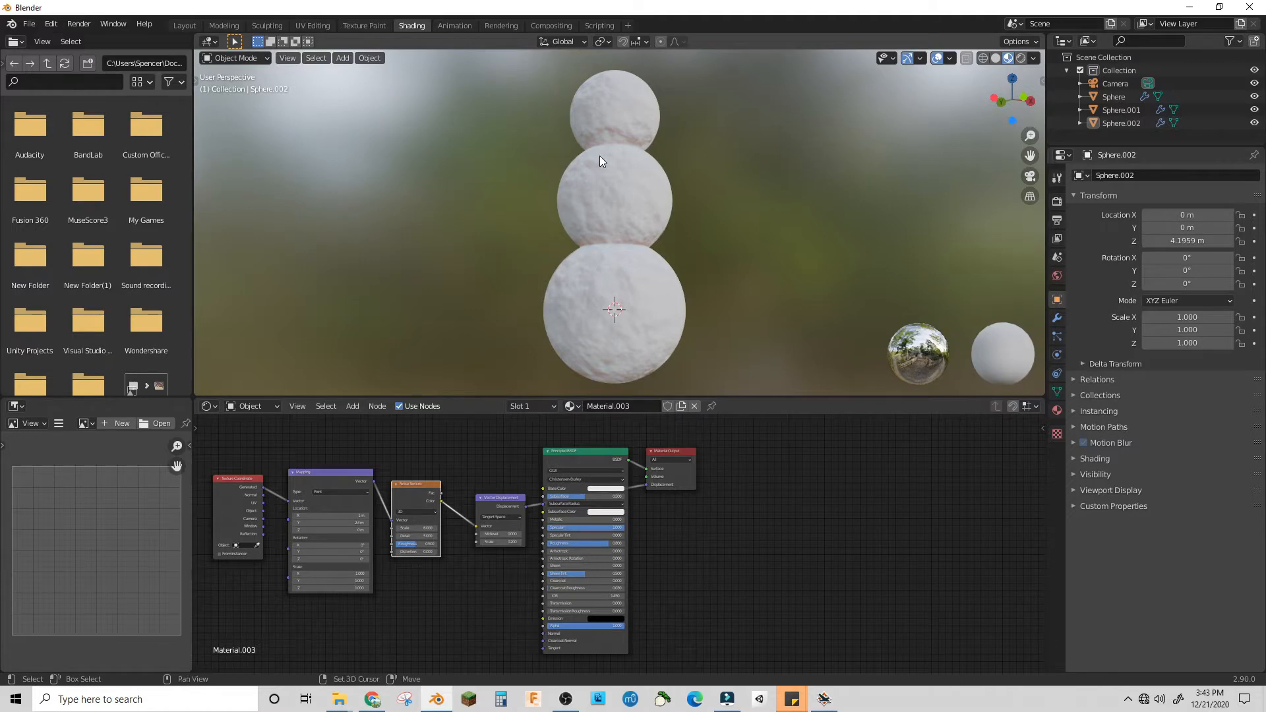
Add an Ico Sphere mesh at the scene origin
{"action": "key", "text": "shift+a"}
{"action": "mouse_move", "coordinate": [599, 156]}
{"action": "left_click", "coordinate": [653, 222]}
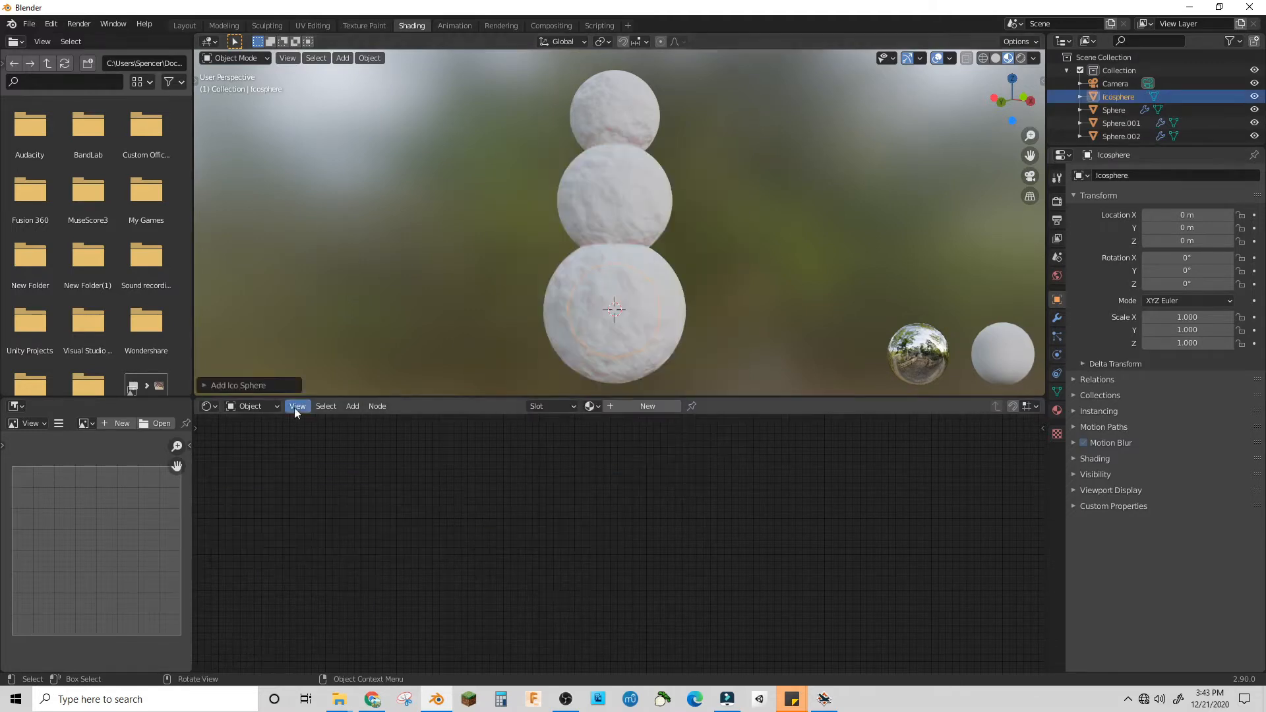
Move the ico sphere about 0.73 m along negative Y so it protrudes from the bottom snow sphere
{"action": "left_click", "coordinate": [237, 385]}
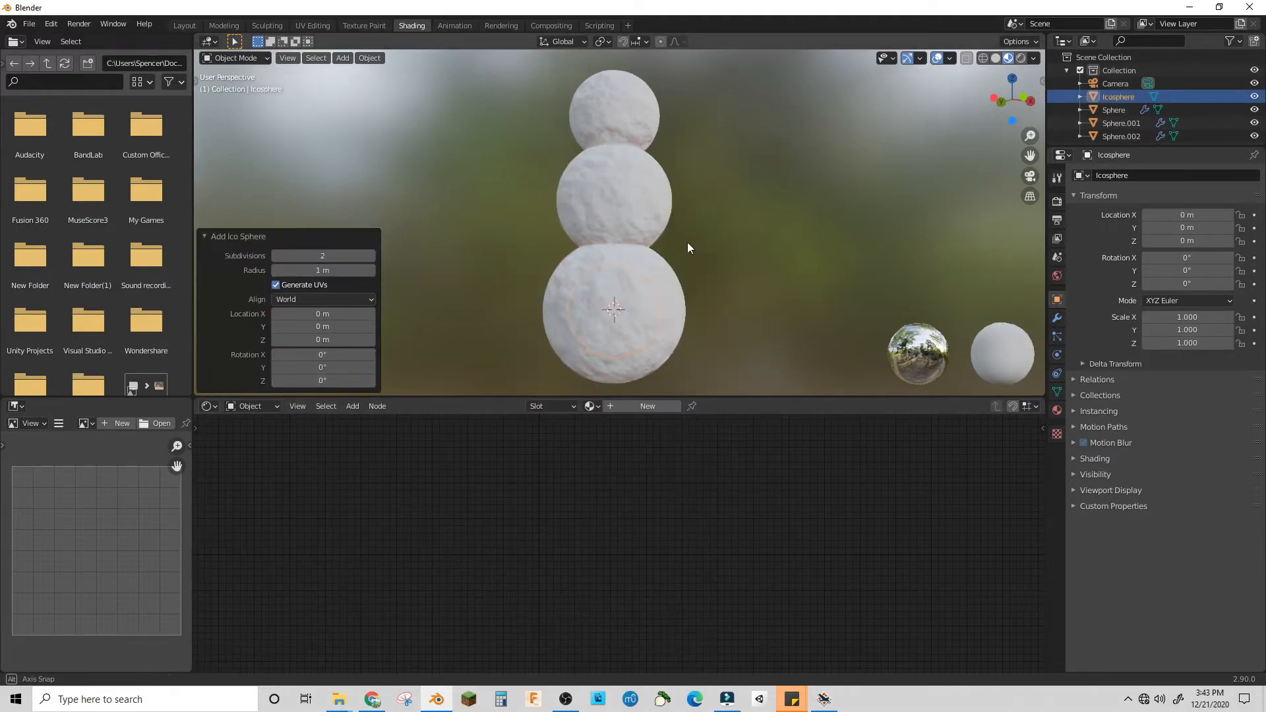
{"action": "middle_click_drag", "start_coordinate": [686, 246], "coordinate": [625, 297]}
{"action": "left_click", "coordinate": [728, 264]}
{"action": "left_click", "coordinate": [607, 291]}
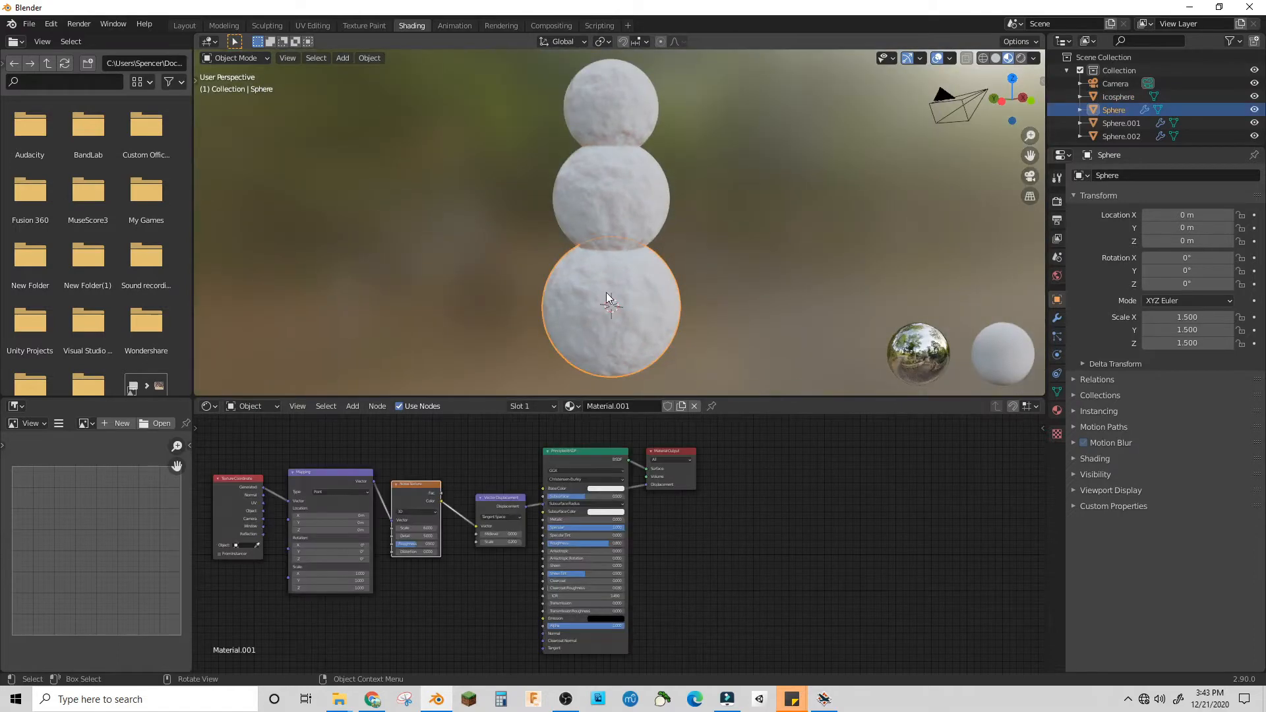
{"action": "left_click", "coordinate": [619, 291]}
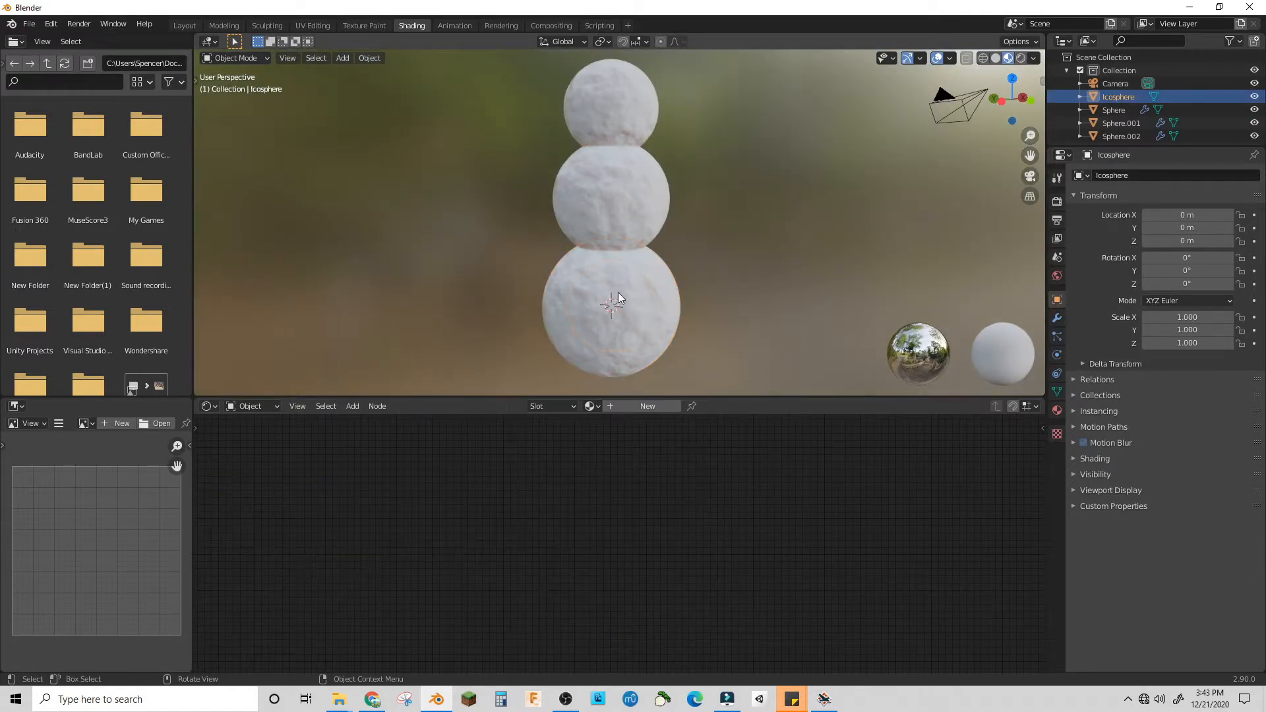
{"action": "left_click", "coordinate": [673, 305]}
Create a new material for the ico sphere and darken its Base Color to near black
{"action": "left_click", "coordinate": [619, 406]}
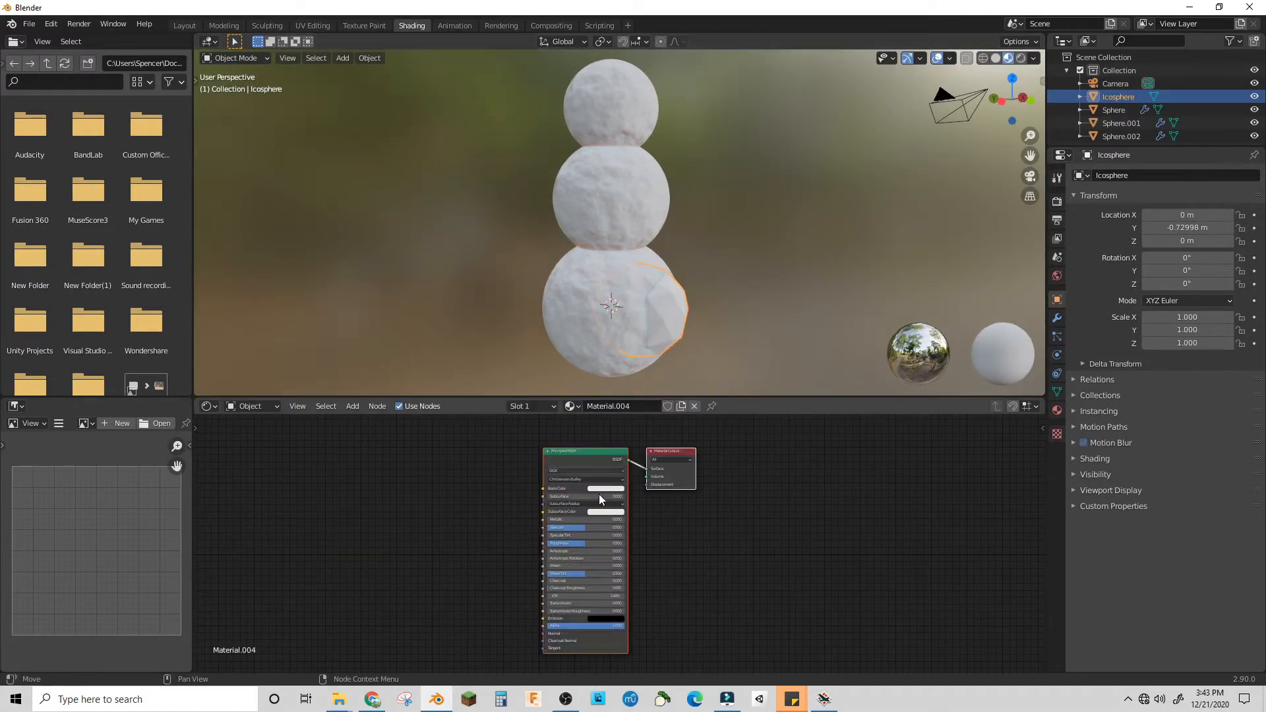
{"action": "left_click", "coordinate": [593, 486]}
{"action": "left_click_drag", "start_coordinate": [649, 417], "coordinate": [650, 440]}
Add a Noise Texture with Mapping and Texture Coordinate nodes and connect its Color output to the Principled BSDF's Roughness
{"action": "left_click", "coordinate": [401, 506]}
{"action": "key", "text": "shift+a"}
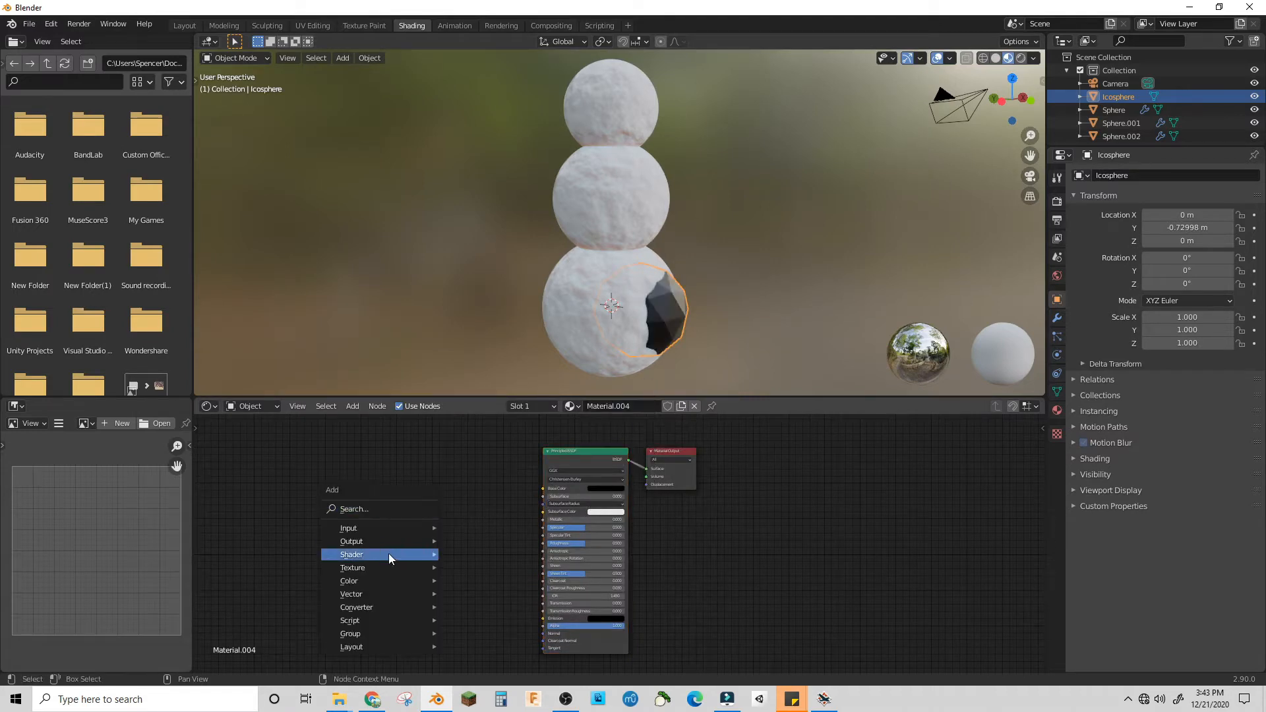
{"action": "mouse_move", "coordinate": [385, 567]}
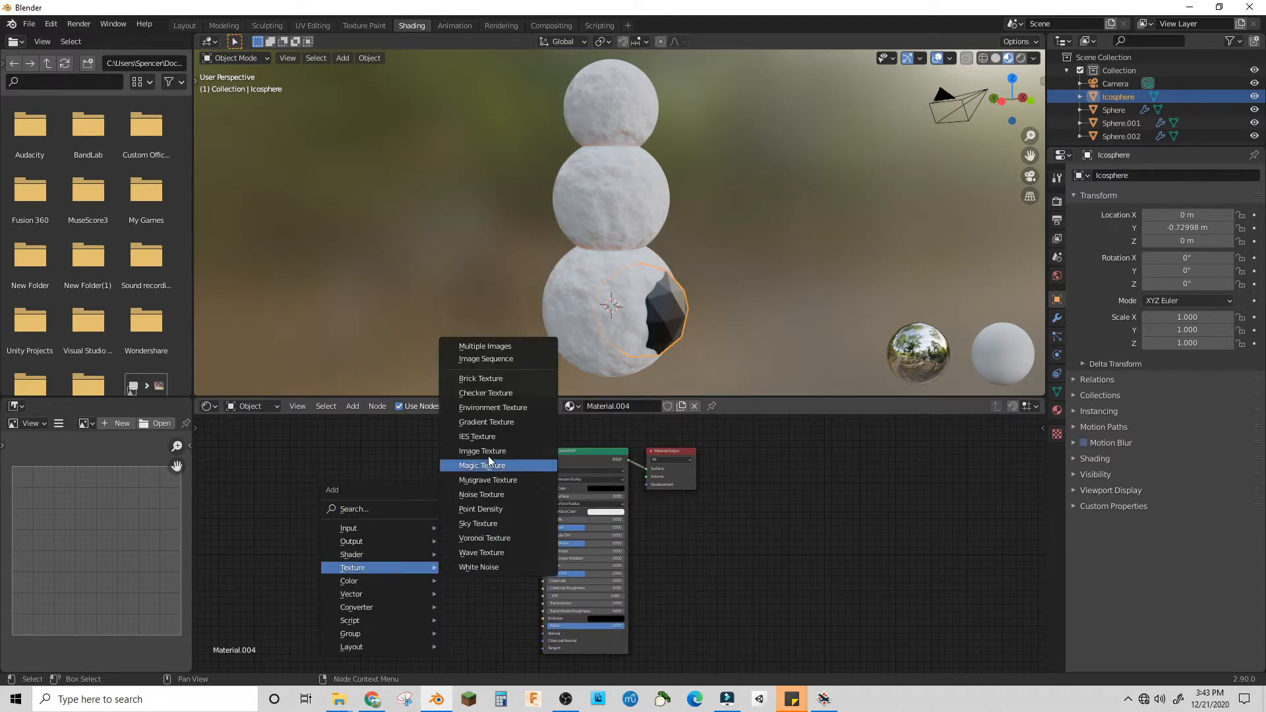
{"action": "left_click", "coordinate": [487, 494]}
{"action": "left_click", "coordinate": [398, 508]}
{"action": "key", "text": "ctrl+t"}
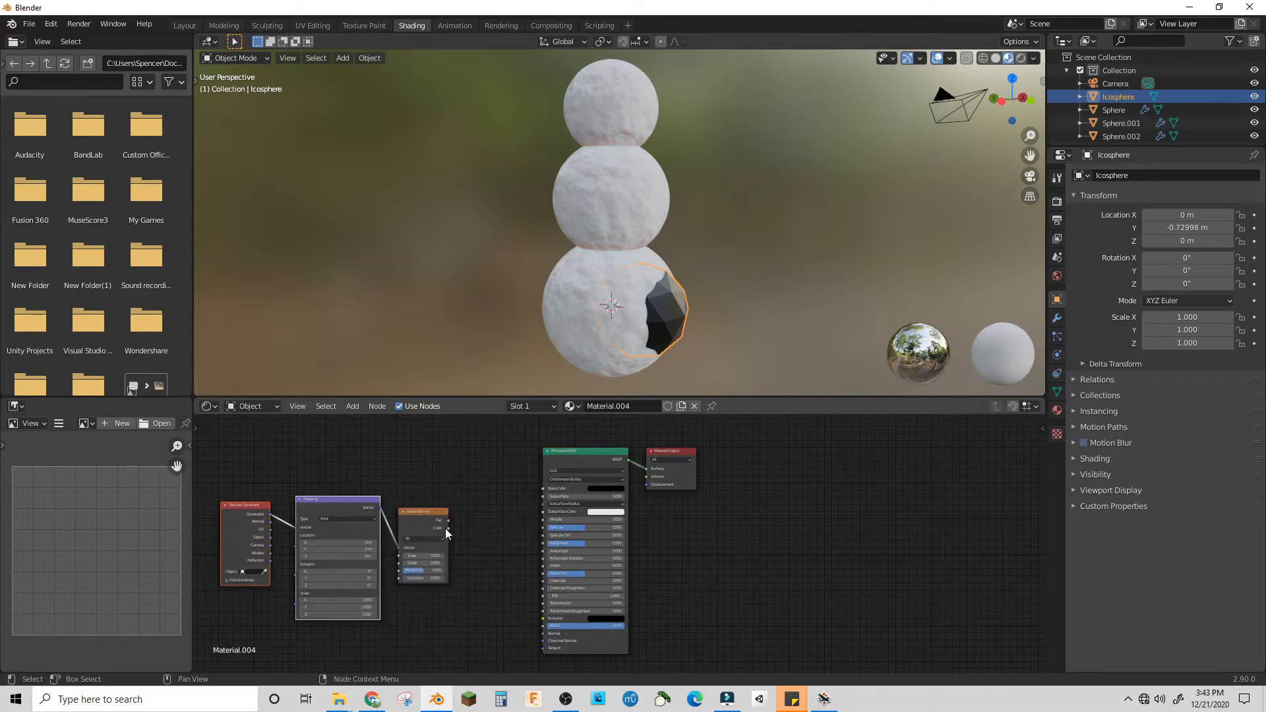
{"action": "left_click_drag", "start_coordinate": [449, 528], "coordinate": [544, 542]}
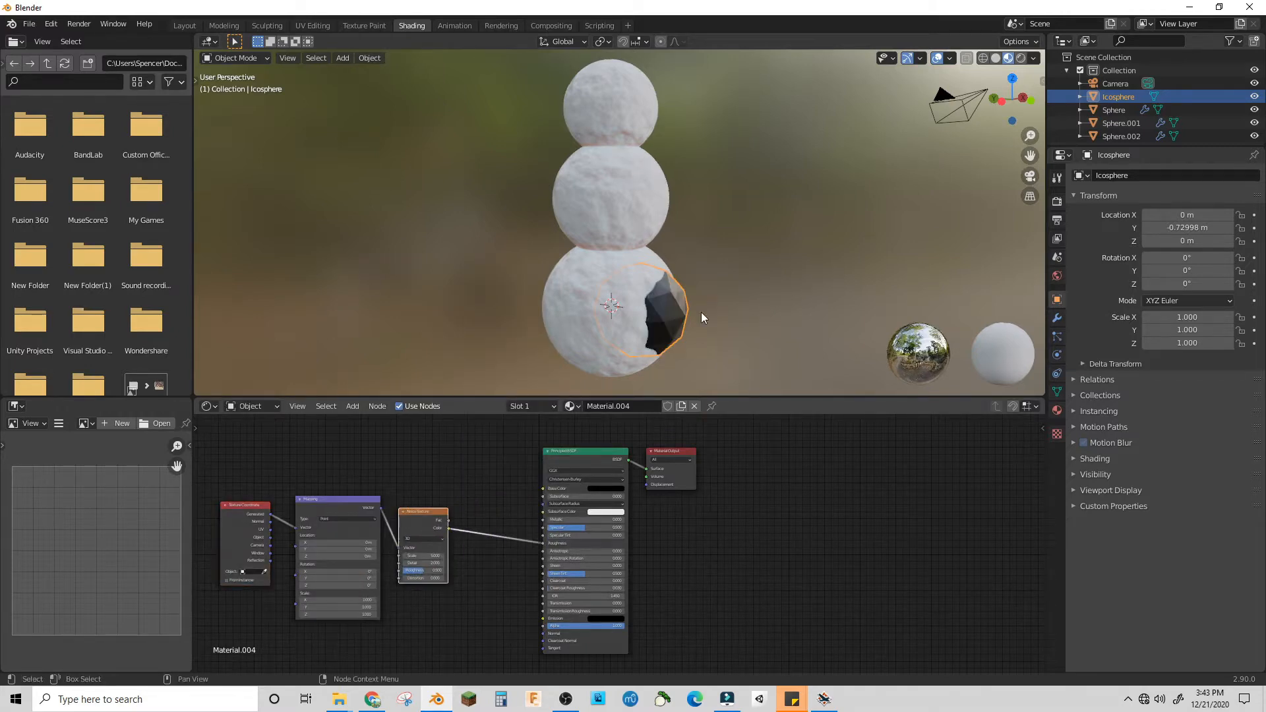
Increase the Noise Texture's Scale to about 44 for a finer roughness pattern on the ico sphere
{"action": "scroll", "coordinate": [701, 312], "scroll_direction": "up", "scroll_amount": 2}
{"action": "scroll", "coordinate": [539, 213], "scroll_direction": "up", "scroll_amount": 6}
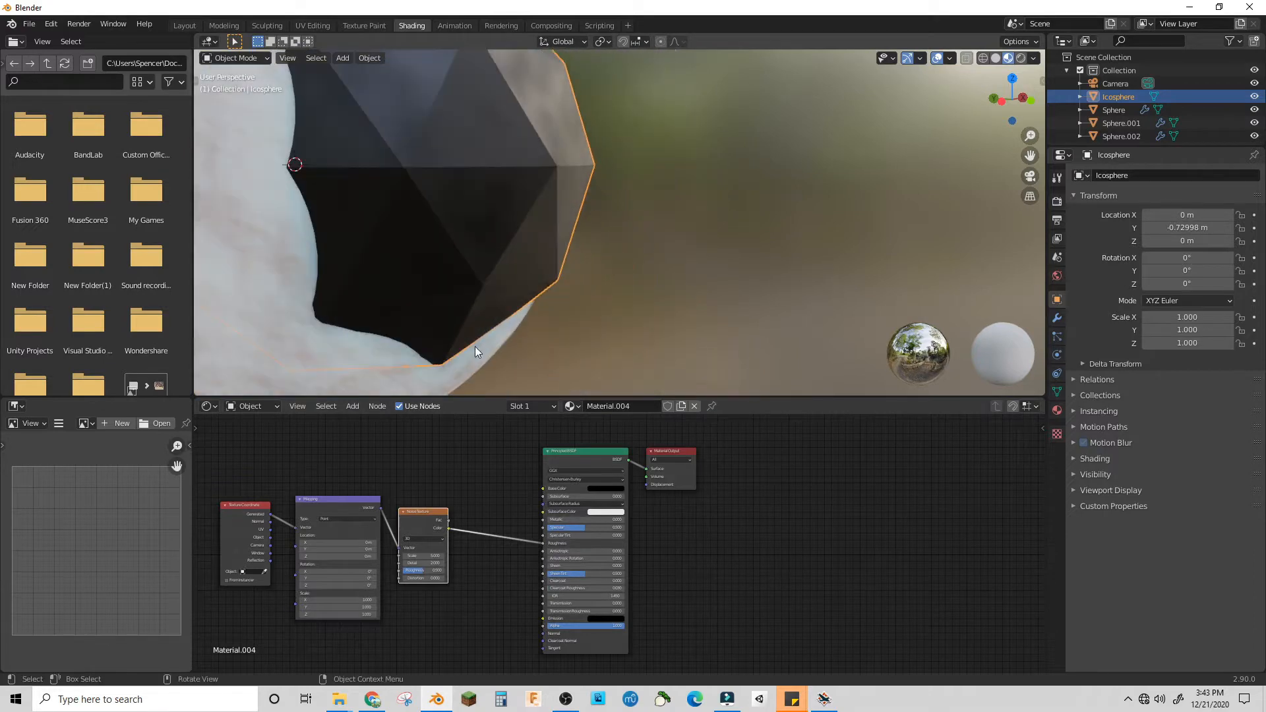
{"action": "left_click_drag", "start_coordinate": [416, 556], "coordinate": [480, 556]}
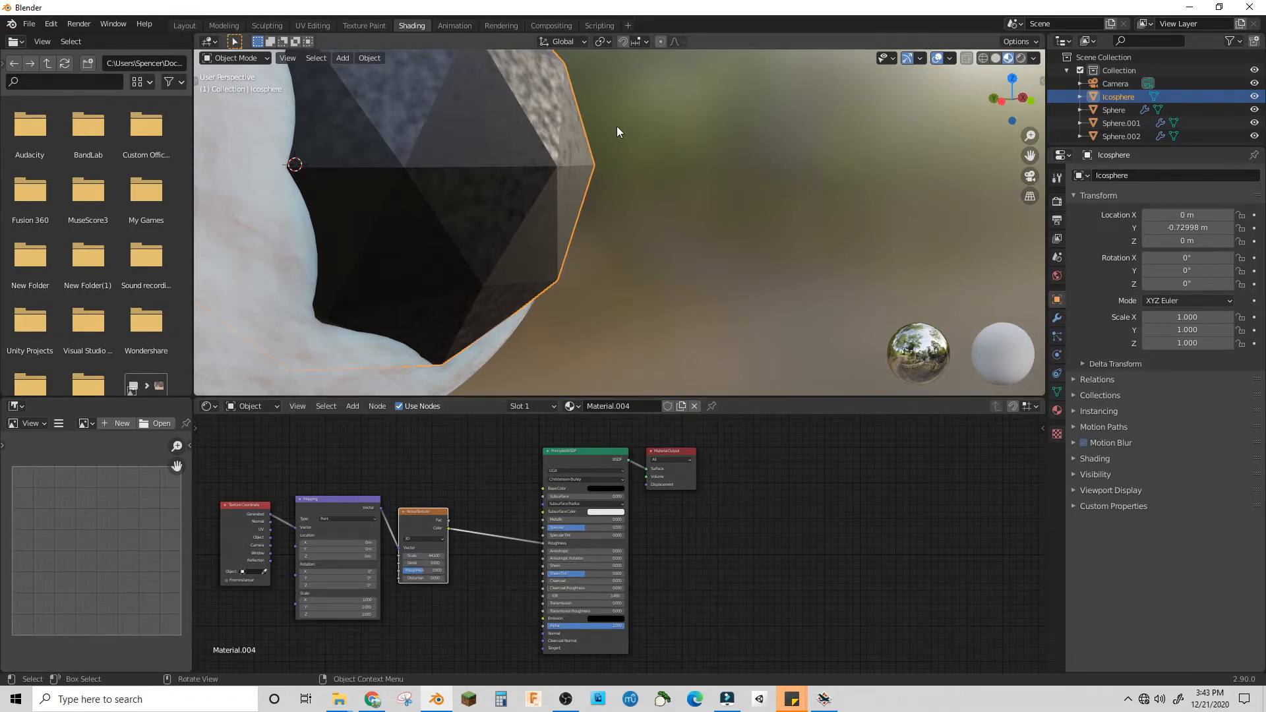
{"action": "middle_click_drag", "start_coordinate": [616, 126], "coordinate": [517, 130]}
{"action": "scroll", "coordinate": [519, 129], "scroll_direction": "down", "scroll_amount": 2}
{"action": "scroll", "coordinate": [714, 165], "scroll_direction": "up", "scroll_amount": 2}
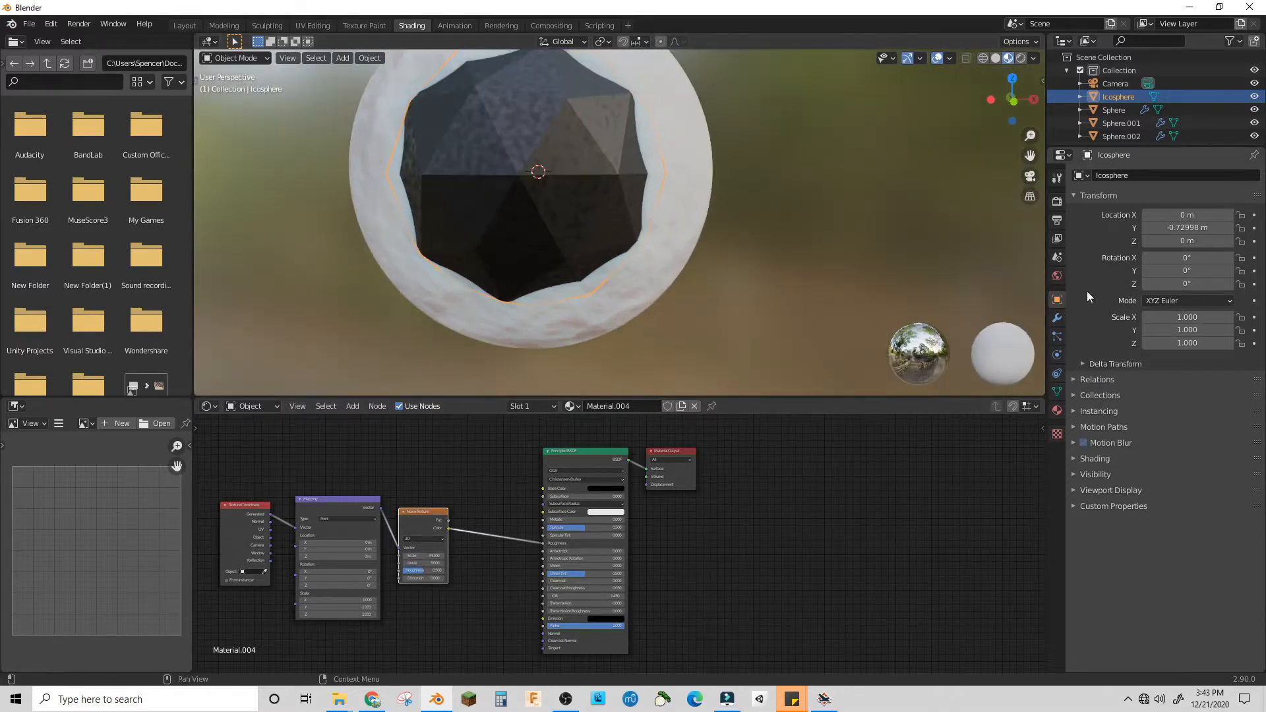
Add a Displace modifier to the ico sphere and give it a new texture of type Clouds
{"action": "left_click", "coordinate": [1056, 317]}
{"action": "left_click", "coordinate": [1141, 174]}
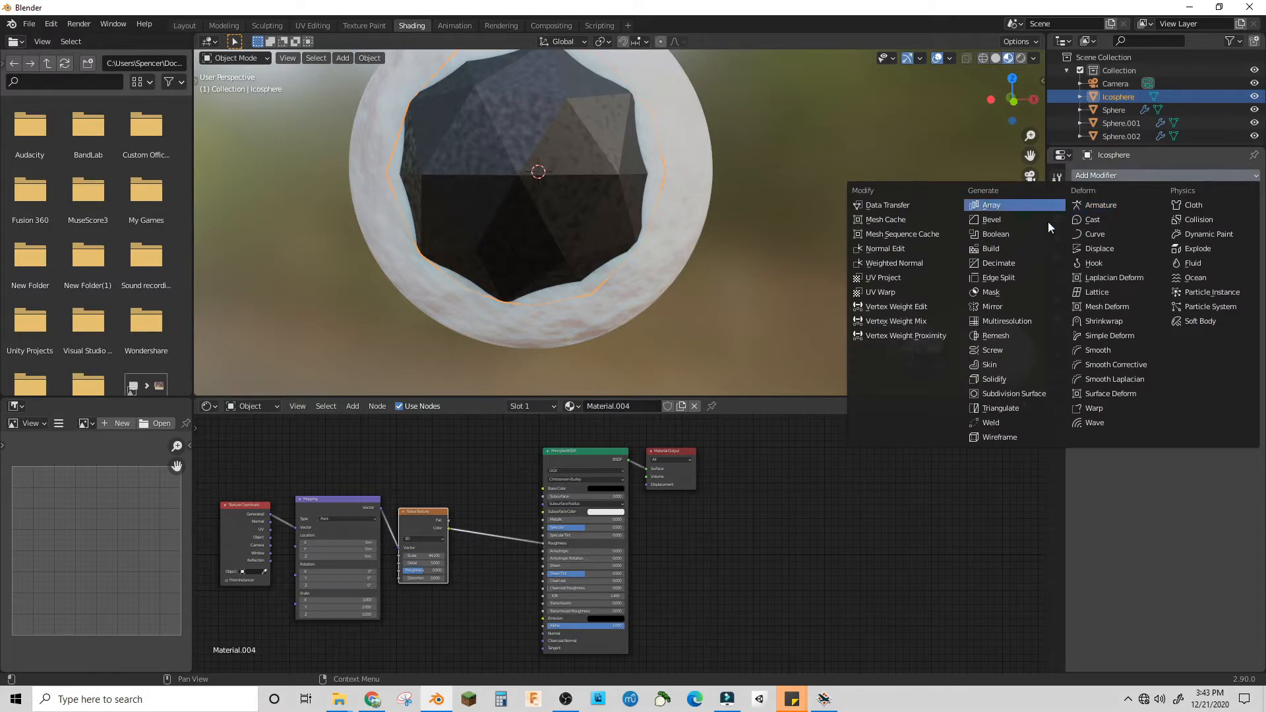
{"action": "left_click", "coordinate": [1099, 249]}
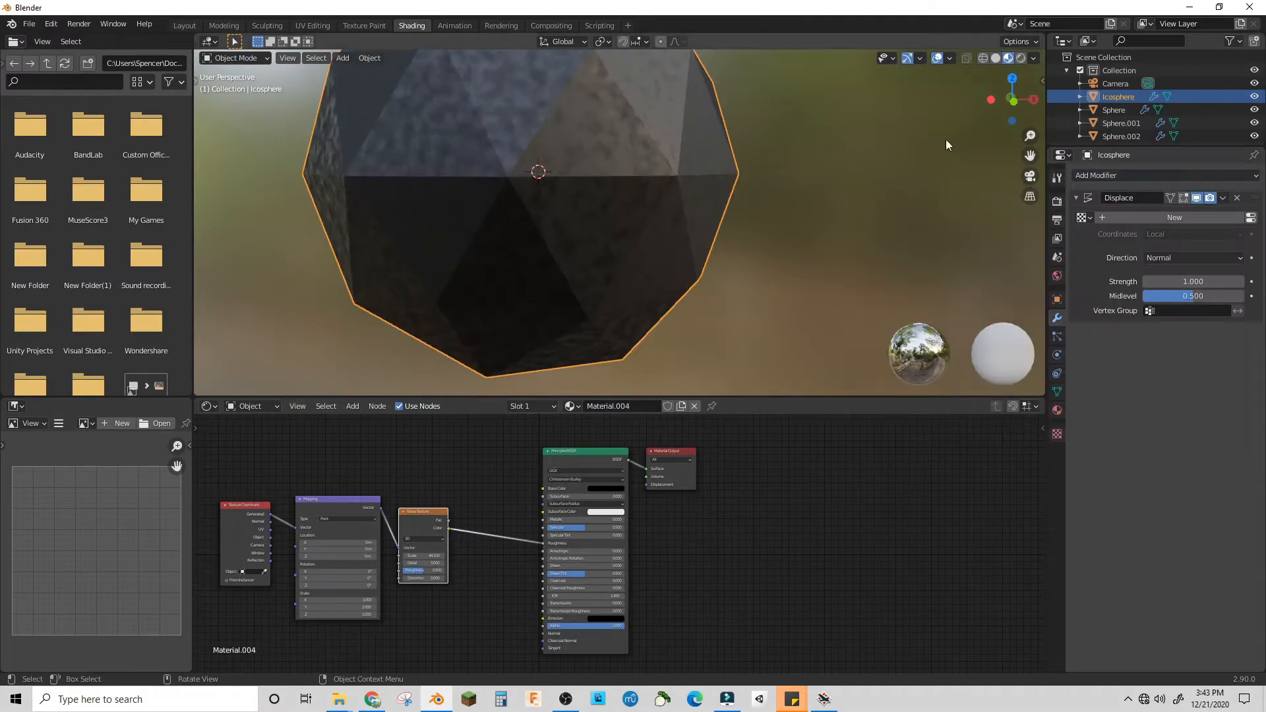
{"action": "left_click", "coordinate": [1180, 219]}
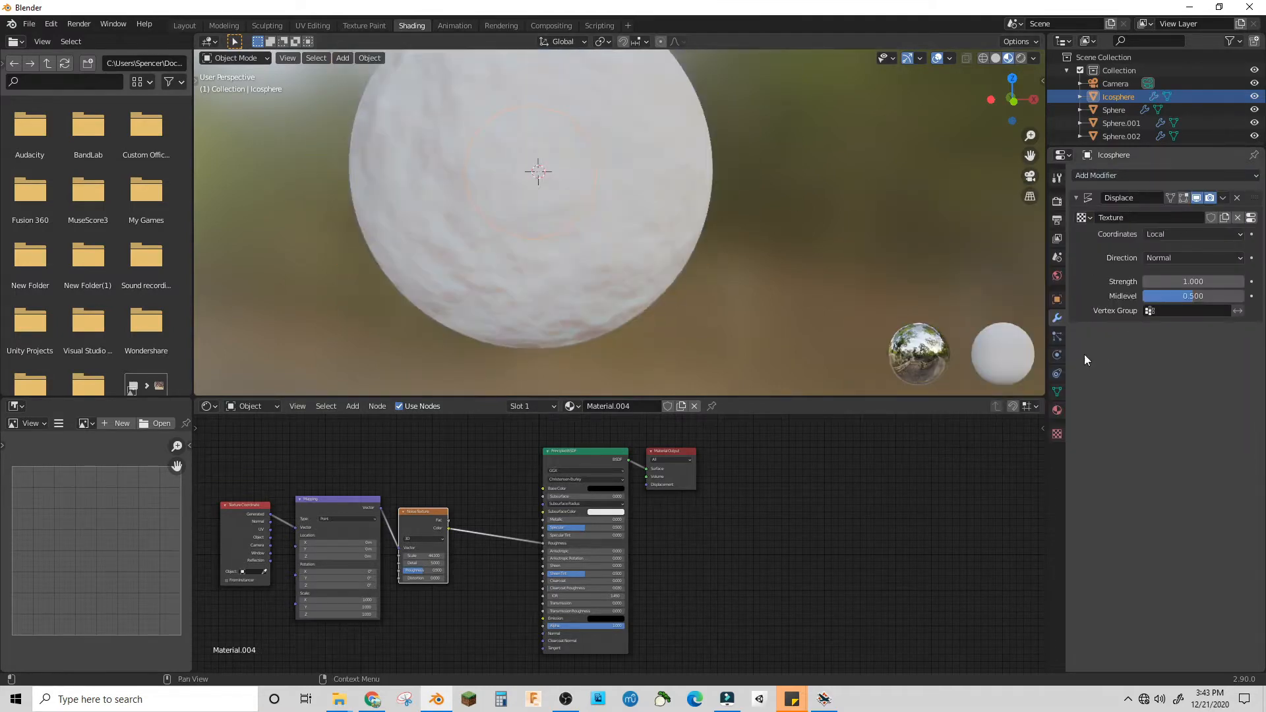
{"action": "left_click", "coordinate": [1057, 432]}
{"action": "left_click", "coordinate": [1151, 215]}
{"action": "left_click", "coordinate": [1137, 263]}
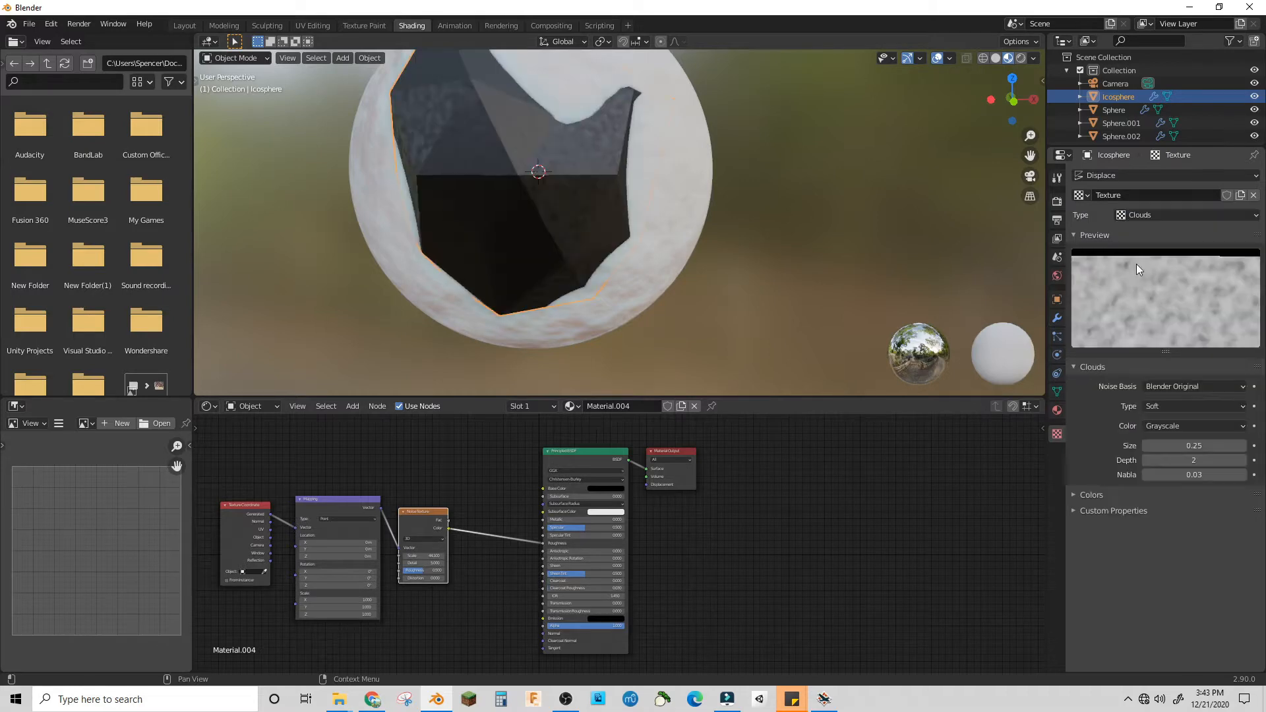
Set the Clouds texture's Size to 1.5 for broad displacement of the ico sphere
{"action": "left_click_drag", "start_coordinate": [1193, 446], "coordinate": [1233, 446]}
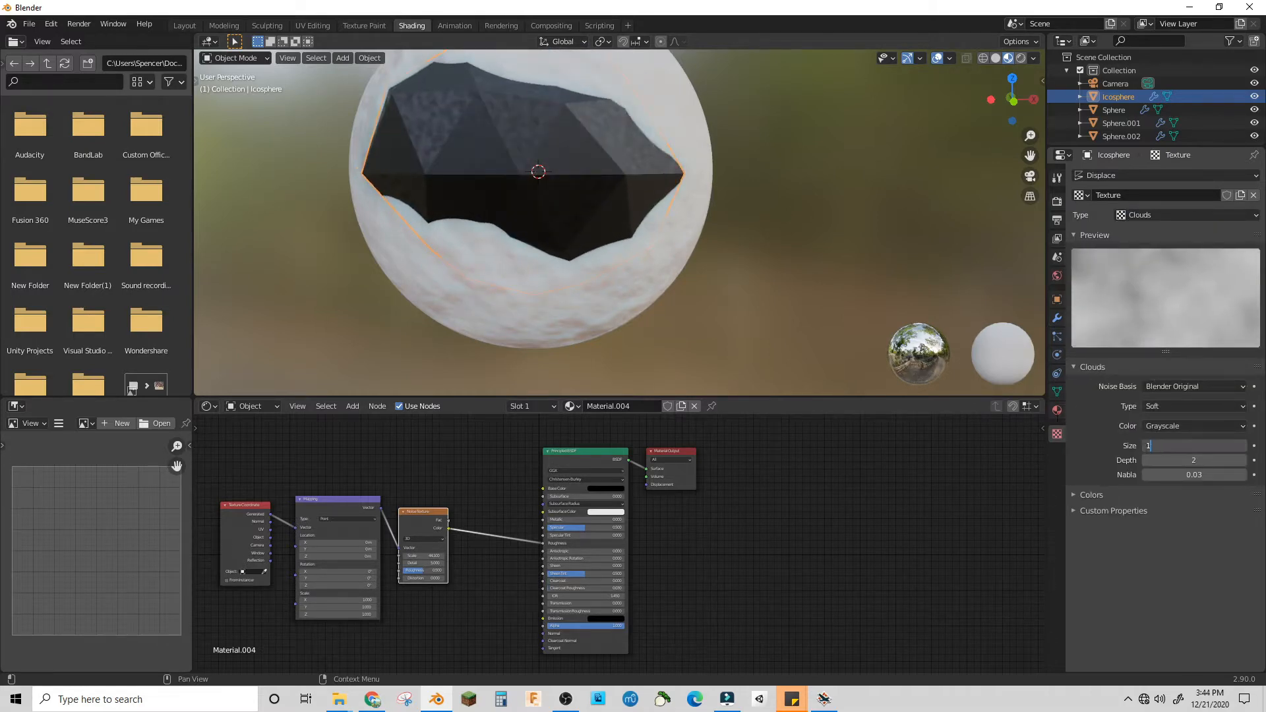
{"action": "type", "text": "5"}
{"action": "key", "text": "Return"}
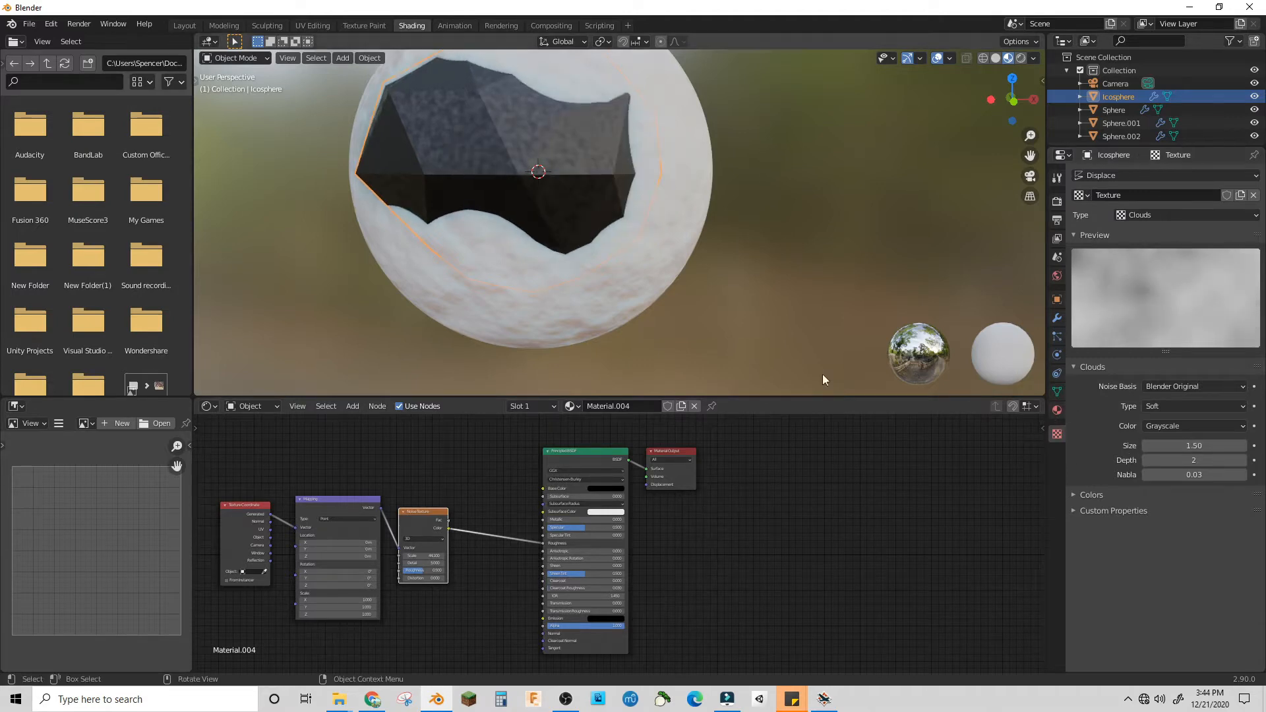
{"action": "scroll", "coordinate": [466, 227], "scroll_direction": "down", "scroll_amount": 4}
{"action": "scroll", "coordinate": [467, 232], "scroll_direction": "up", "scroll_amount": 3}
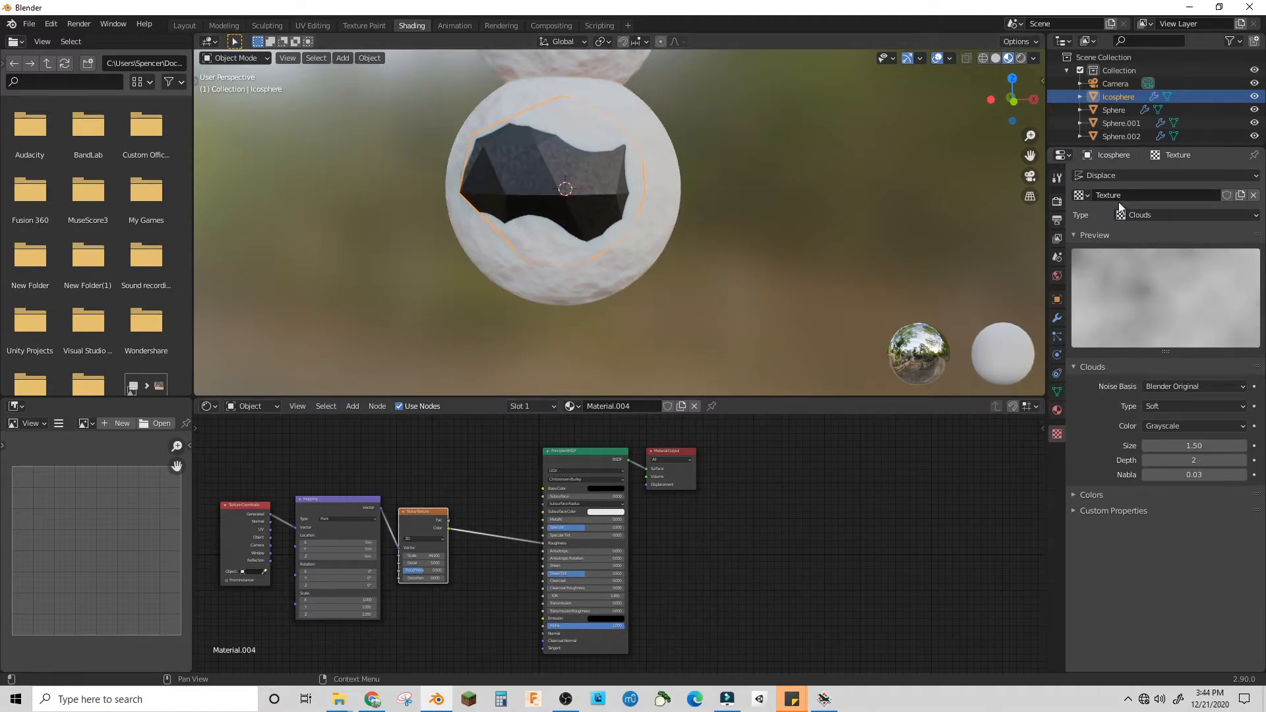
Create a second Clouds texture, Texture.001, and set its Size to 0.10 for finer displacement
{"action": "left_click", "coordinate": [1160, 177]}
{"action": "left_click", "coordinate": [1161, 176]}
{"action": "left_click_drag", "start_coordinate": [1194, 446], "coordinate": [975, 446]}
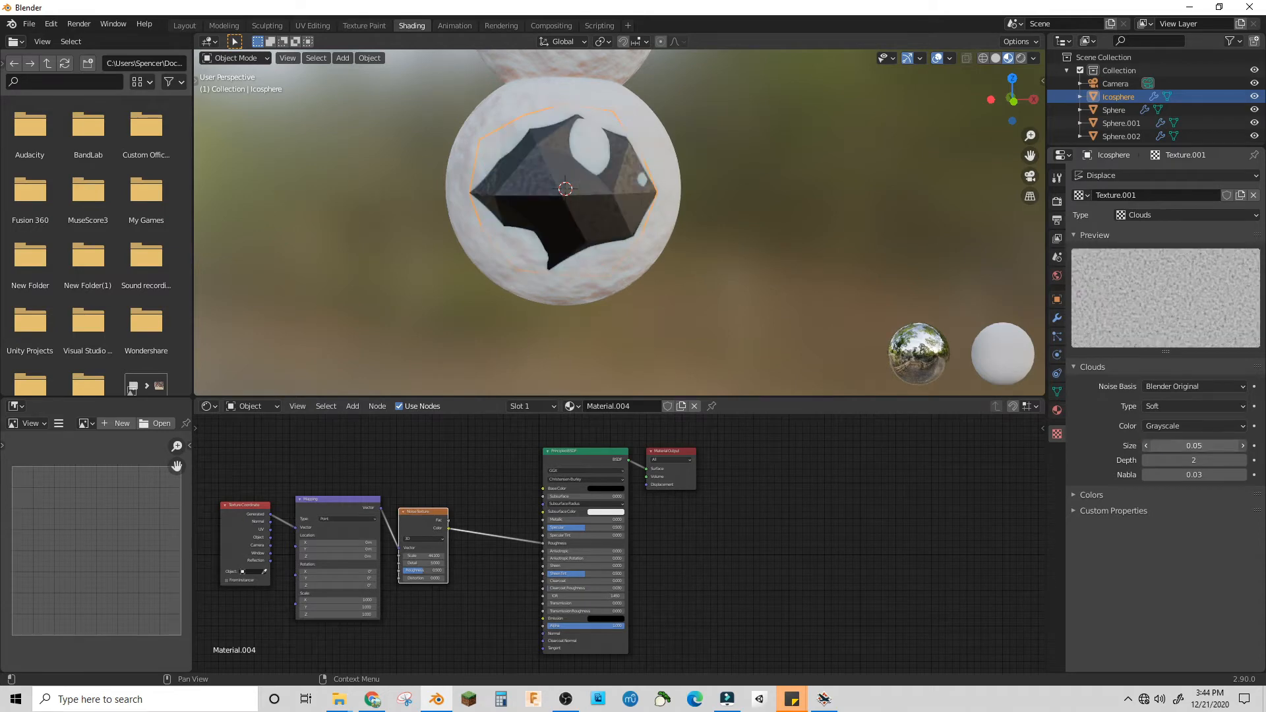
{"action": "key", "text": "Return"}
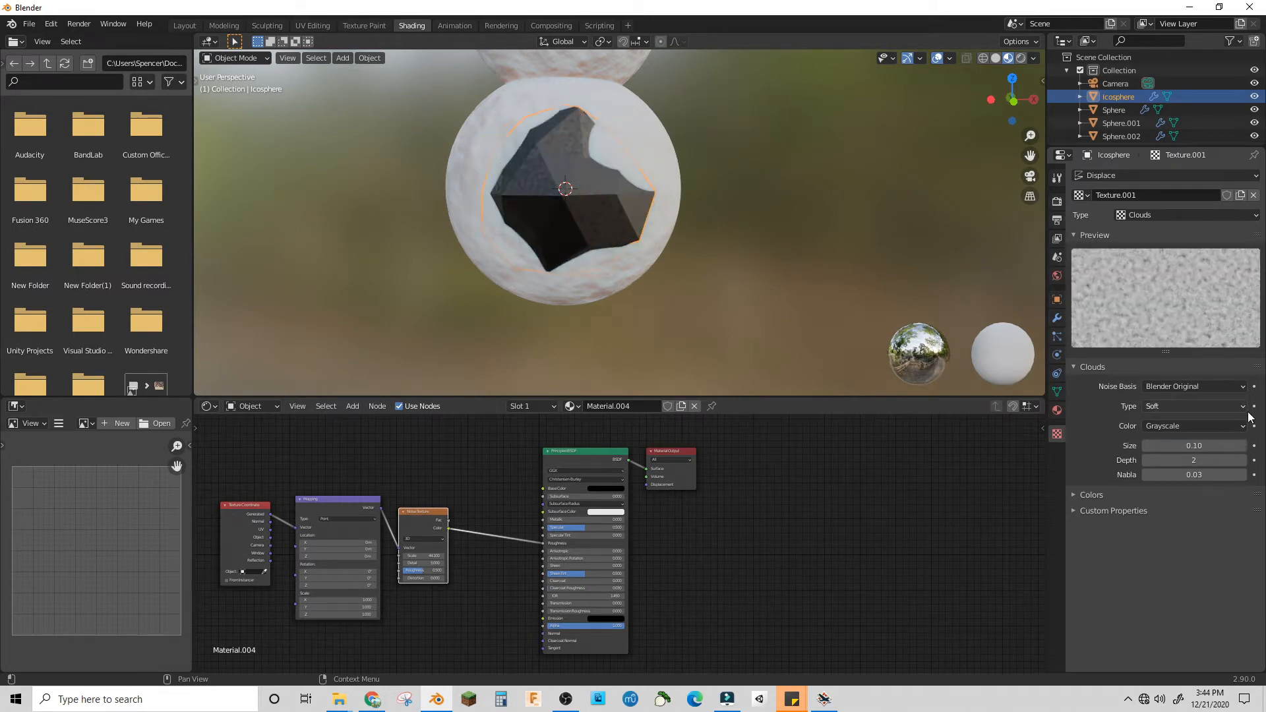
Reassign the first texture, Texture, to the ico sphere's Displace modifier
{"action": "left_click", "coordinate": [1056, 319]}
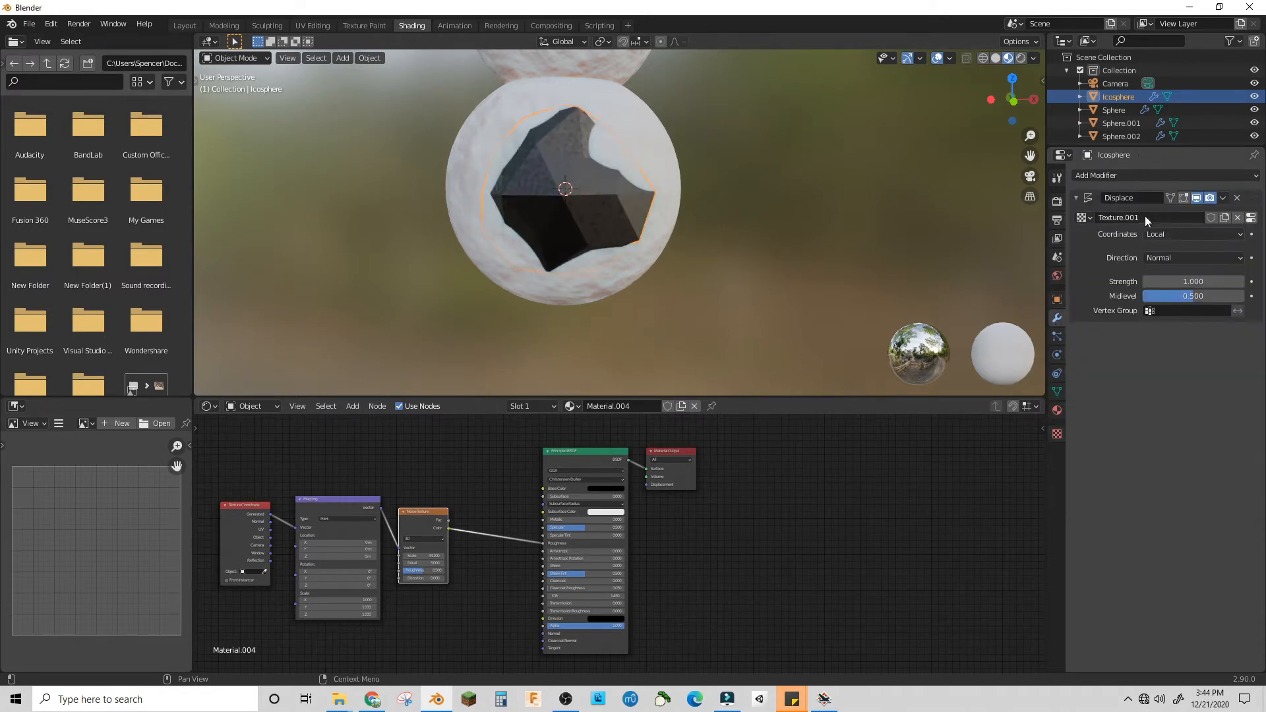
{"action": "left_click", "coordinate": [1085, 220]}
{"action": "left_click", "coordinate": [1112, 230]}
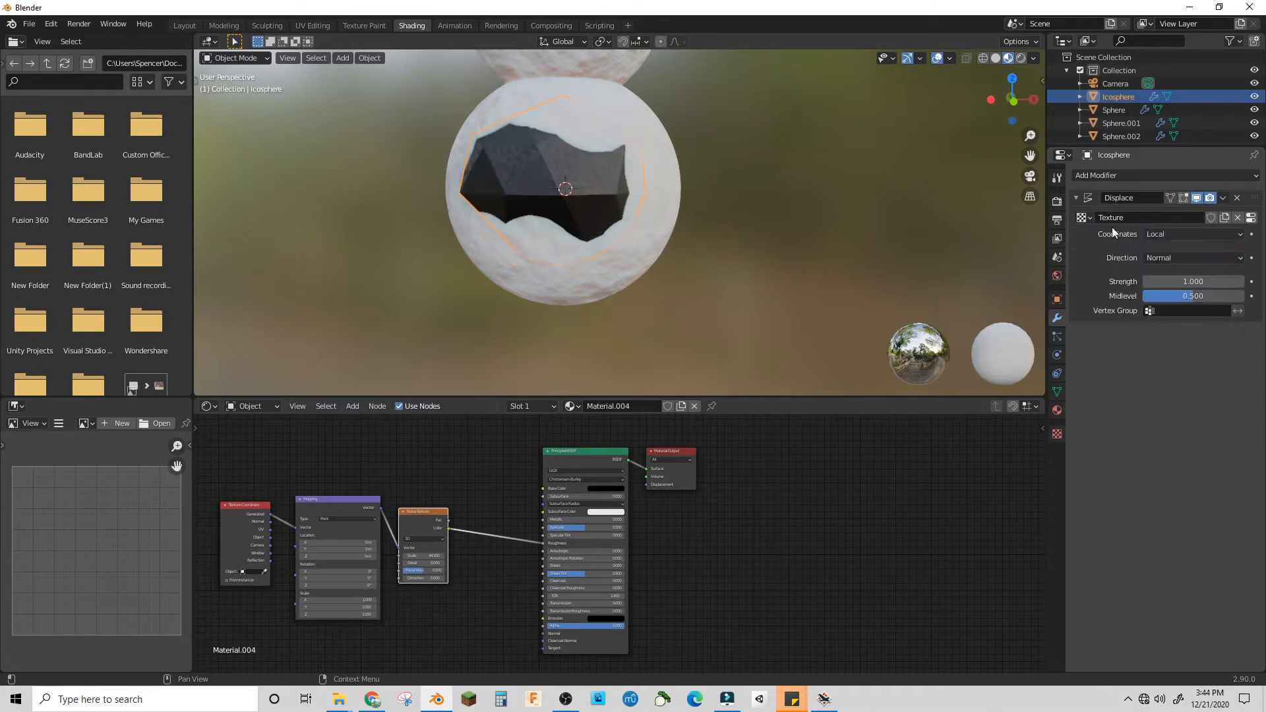
Add a Subdivision Surface modifier to the ico sphere and place it above the Displace modifier in the stack
{"action": "left_click", "coordinate": [1122, 177]}
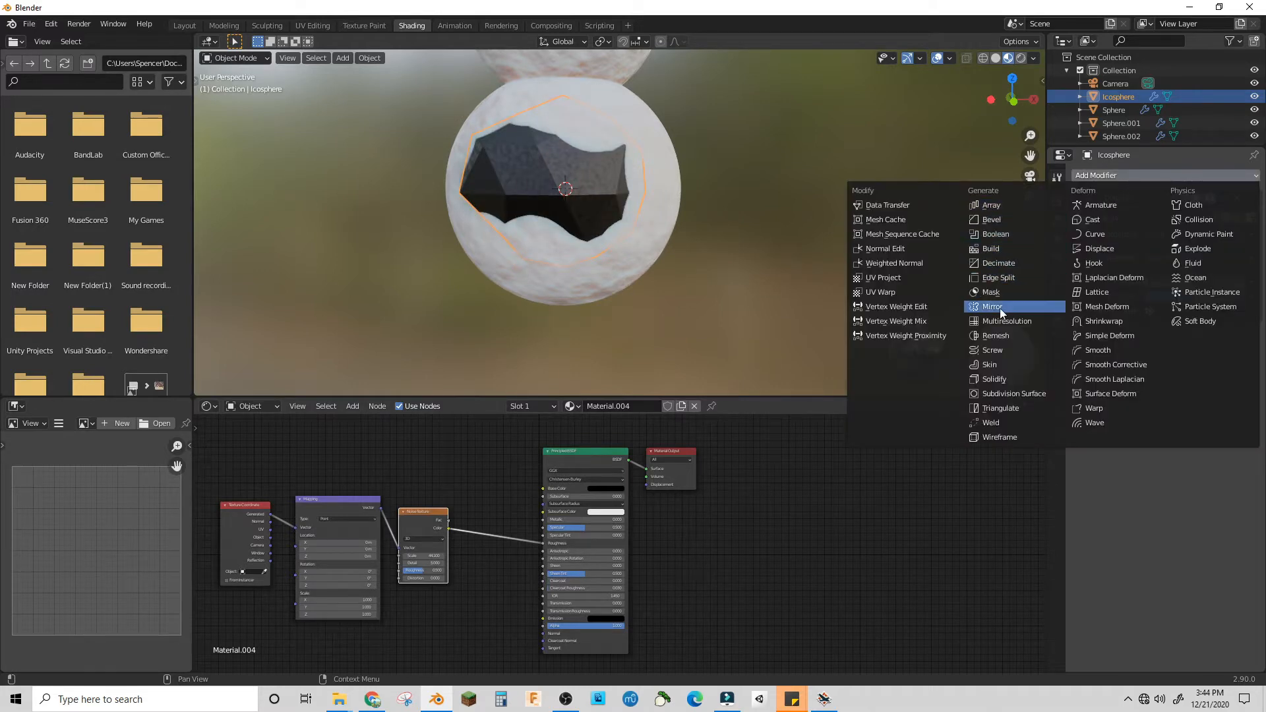
{"action": "left_click", "coordinate": [1012, 393]}
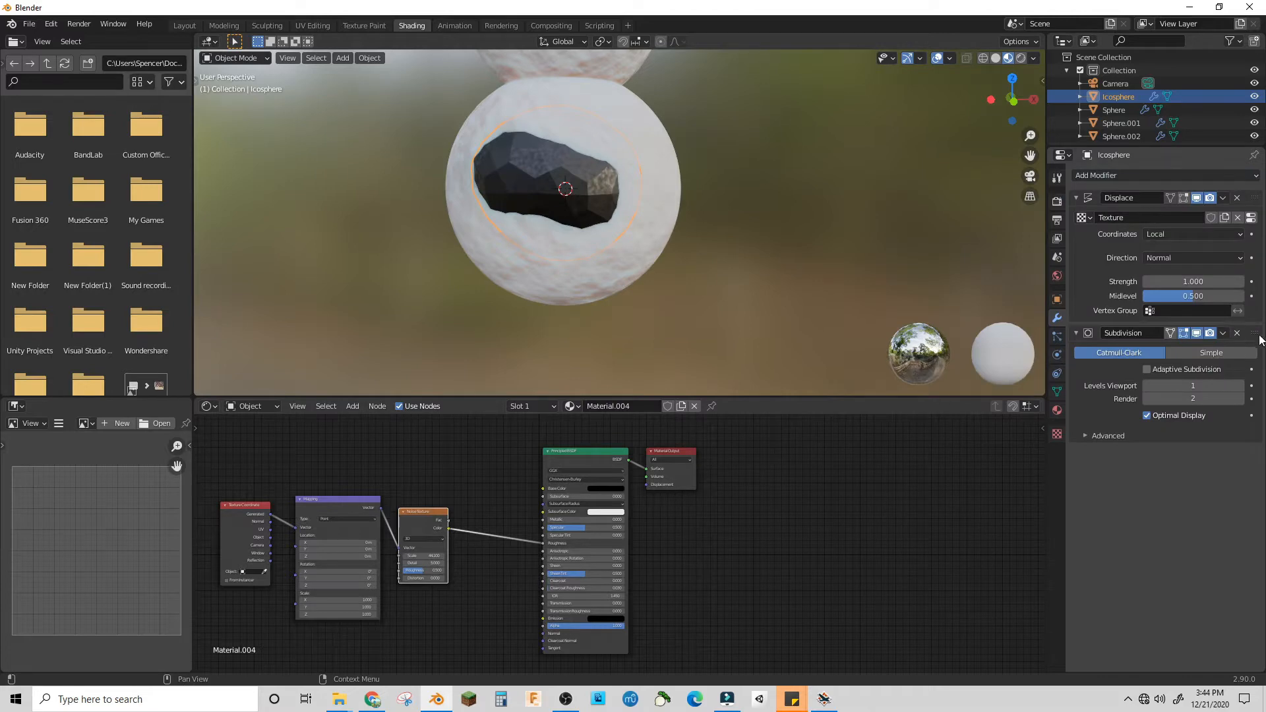
{"action": "left_click_drag", "start_coordinate": [1255, 333], "coordinate": [1173, 176]}
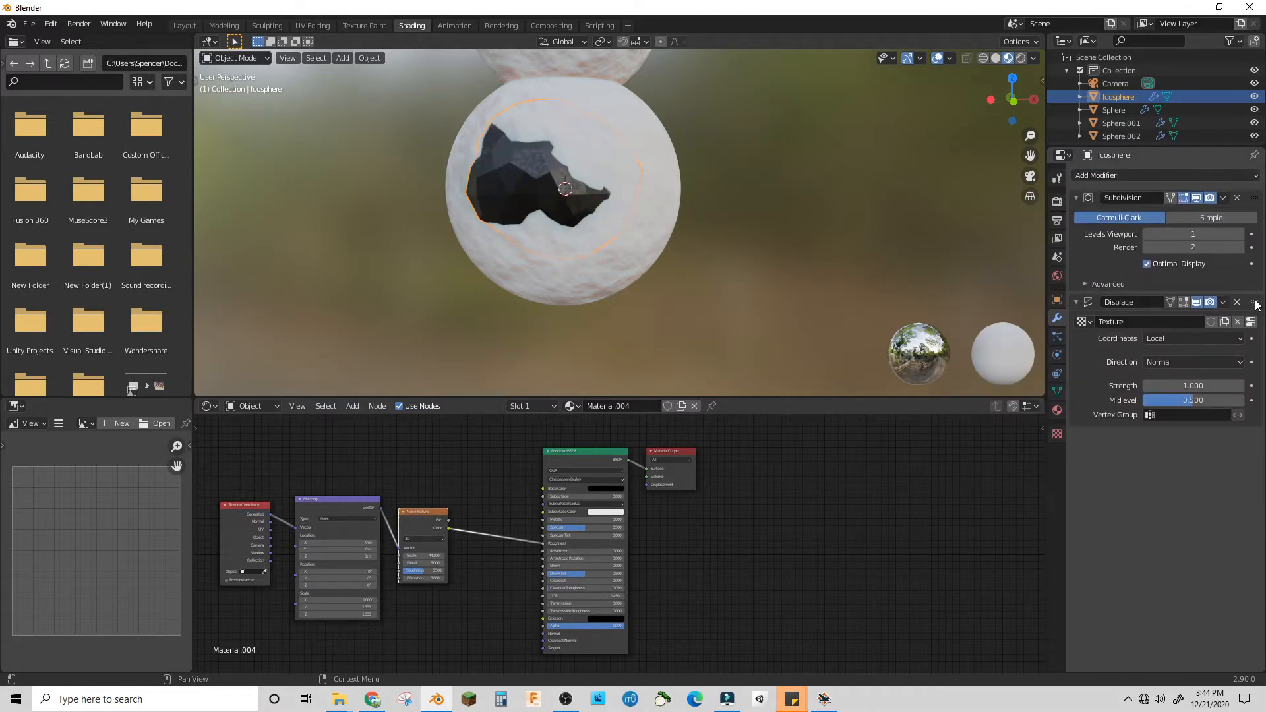
Duplicate the Displace modifier and assign Texture.001 to the copy
{"action": "left_click", "coordinate": [1223, 302]}
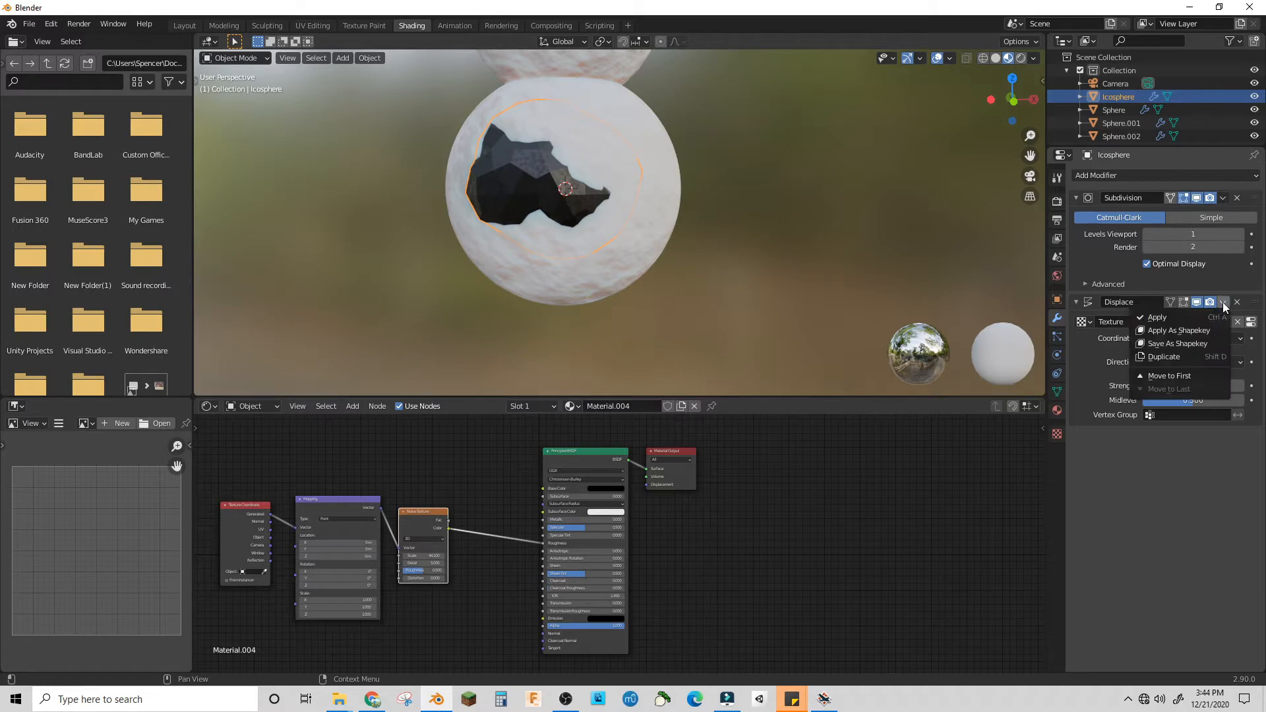
{"action": "left_click", "coordinate": [1181, 356]}
{"action": "left_click", "coordinate": [1083, 457]}
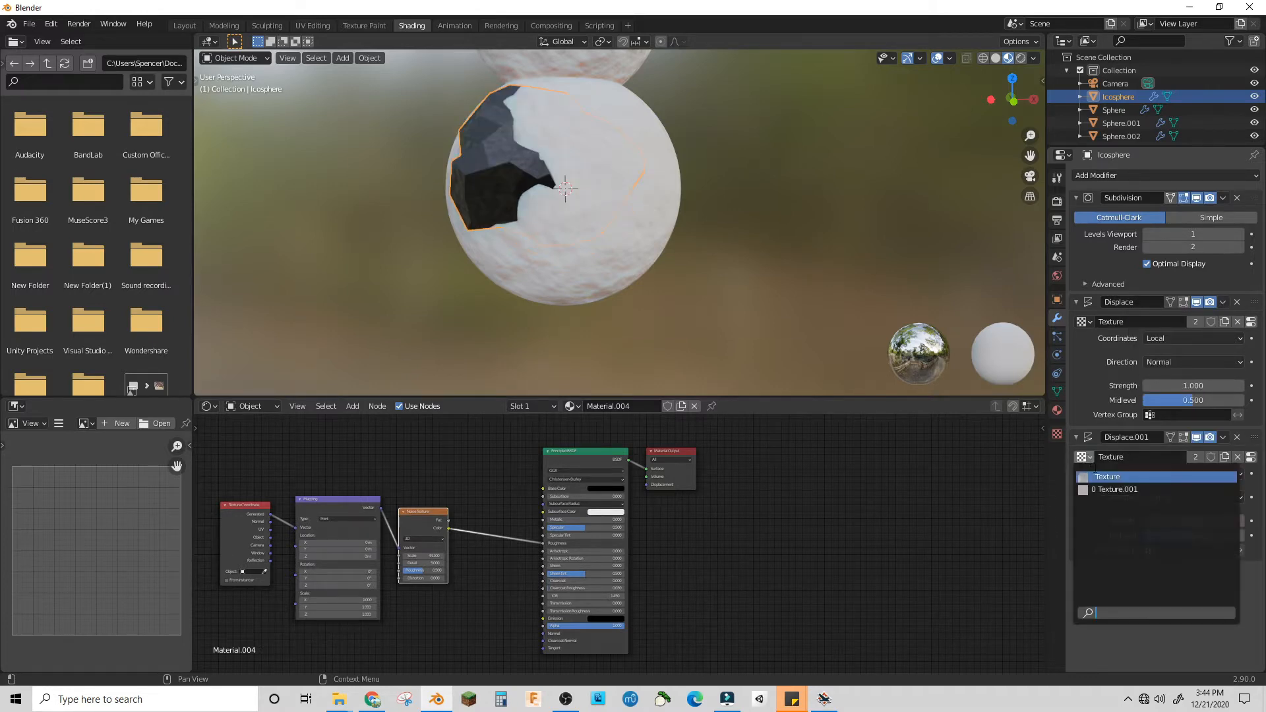
{"action": "left_click", "coordinate": [1120, 507]}
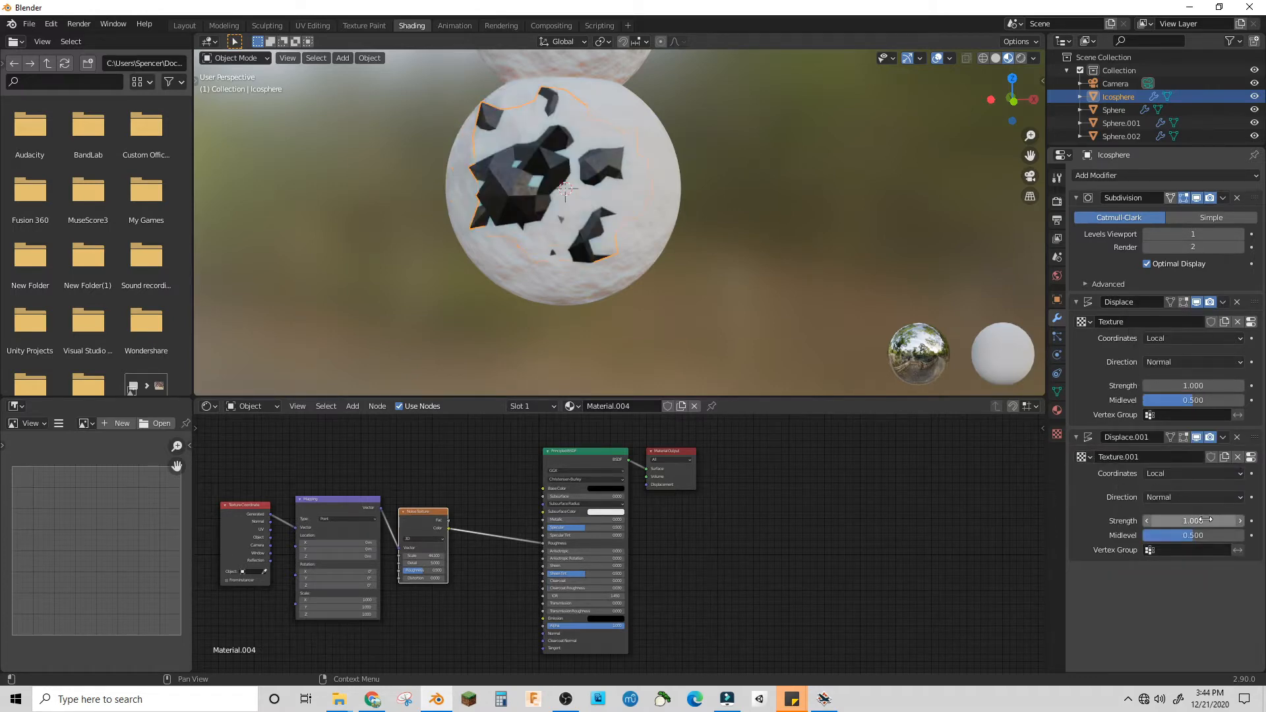
Move the ico sphere about 1.06 m further along negative Y and set the second Displace modifier's Strength to 0.5
{"action": "key", "text": "g"}
{"action": "key", "text": "y"}
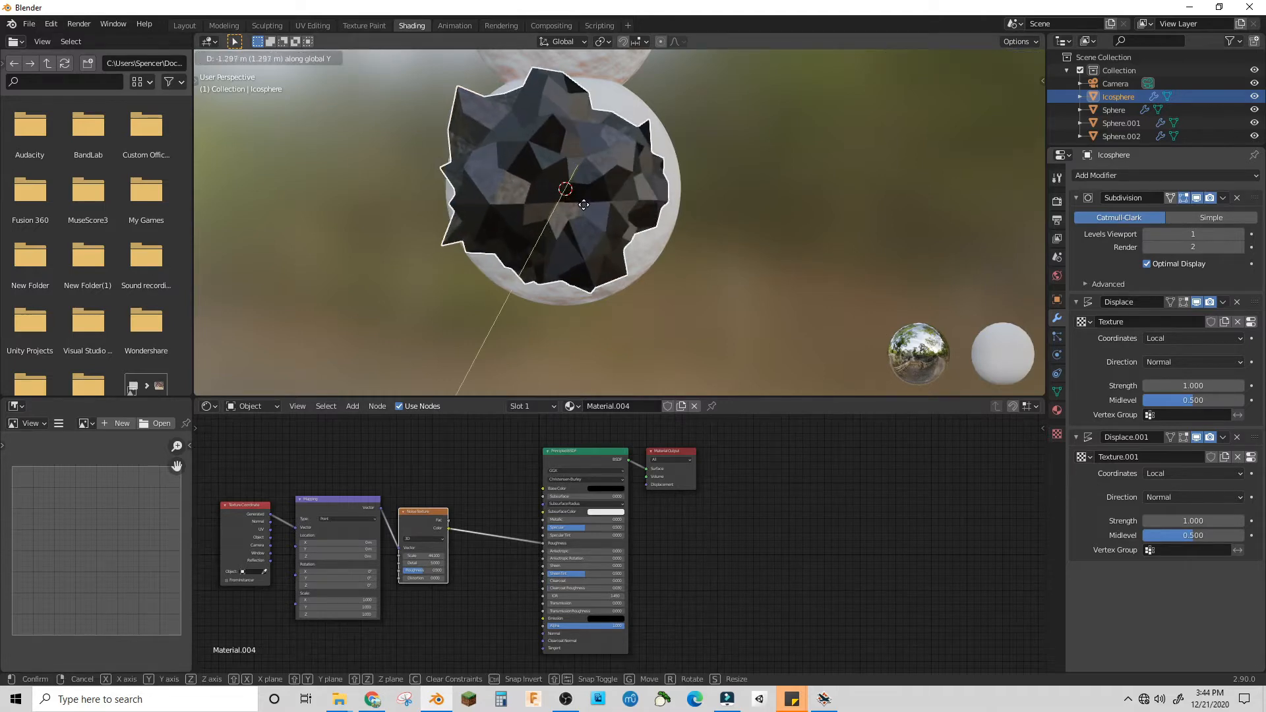
{"action": "left_click", "coordinate": [584, 211]}
{"action": "left_click_drag", "start_coordinate": [1187, 520], "coordinate": [1220, 521]}
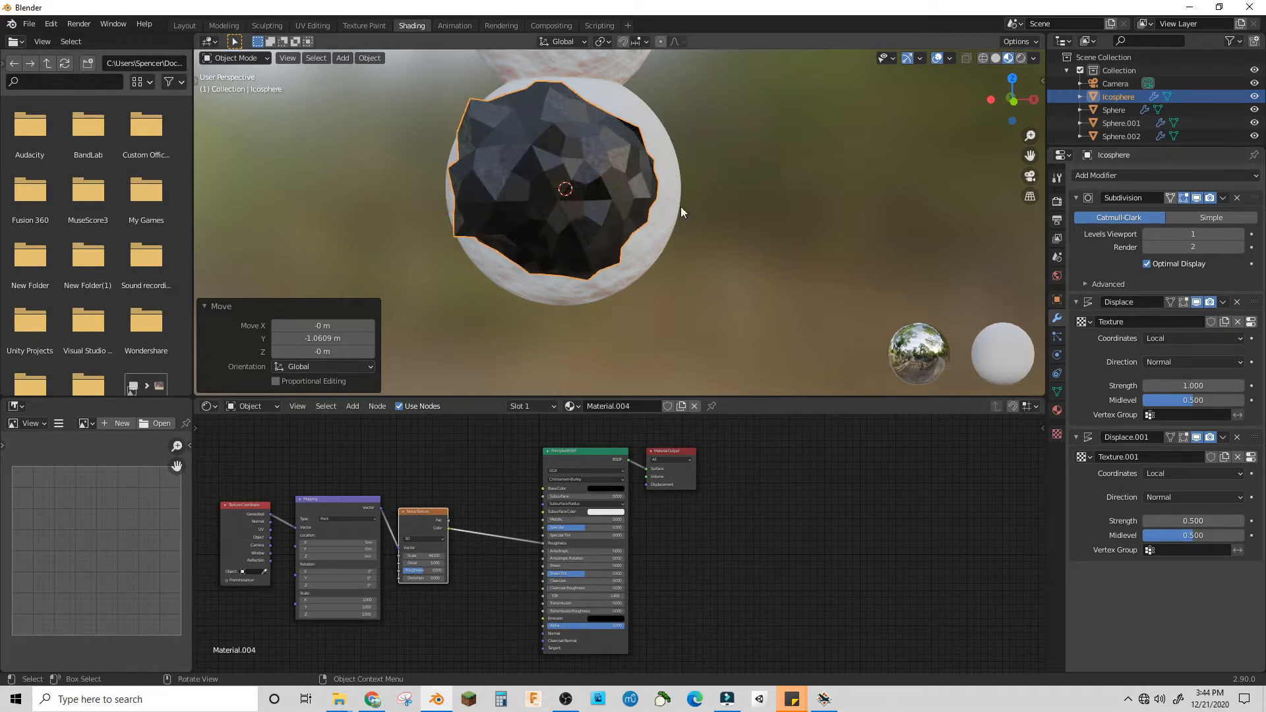
Apply smooth shading to the displaced ico sphere
{"action": "right_click", "coordinate": [573, 141]}
{"action": "left_click", "coordinate": [572, 141]}
{"action": "middle_click_drag", "start_coordinate": [633, 180], "coordinate": [745, 192]}
{"action": "scroll", "coordinate": [749, 188], "scroll_direction": "up", "scroll_amount": 3}
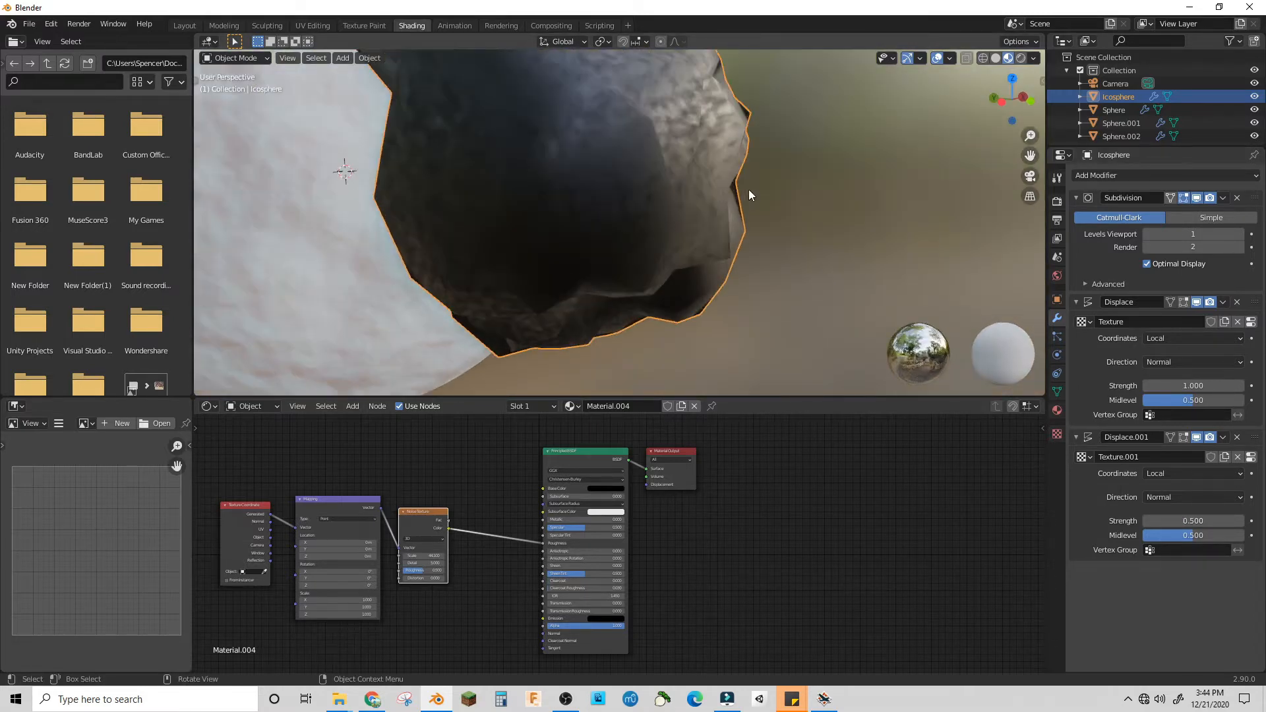
Set the Subdivision modifier's viewport levels to 2 and lower the second Displace modifier's Strength to 0.1
{"action": "left_click", "coordinate": [1239, 234]}
{"action": "middle_click_drag", "start_coordinate": [607, 214], "coordinate": [841, 272]}
{"action": "left_click", "coordinate": [1147, 521]}
{"action": "left_click", "coordinate": [1147, 521]}
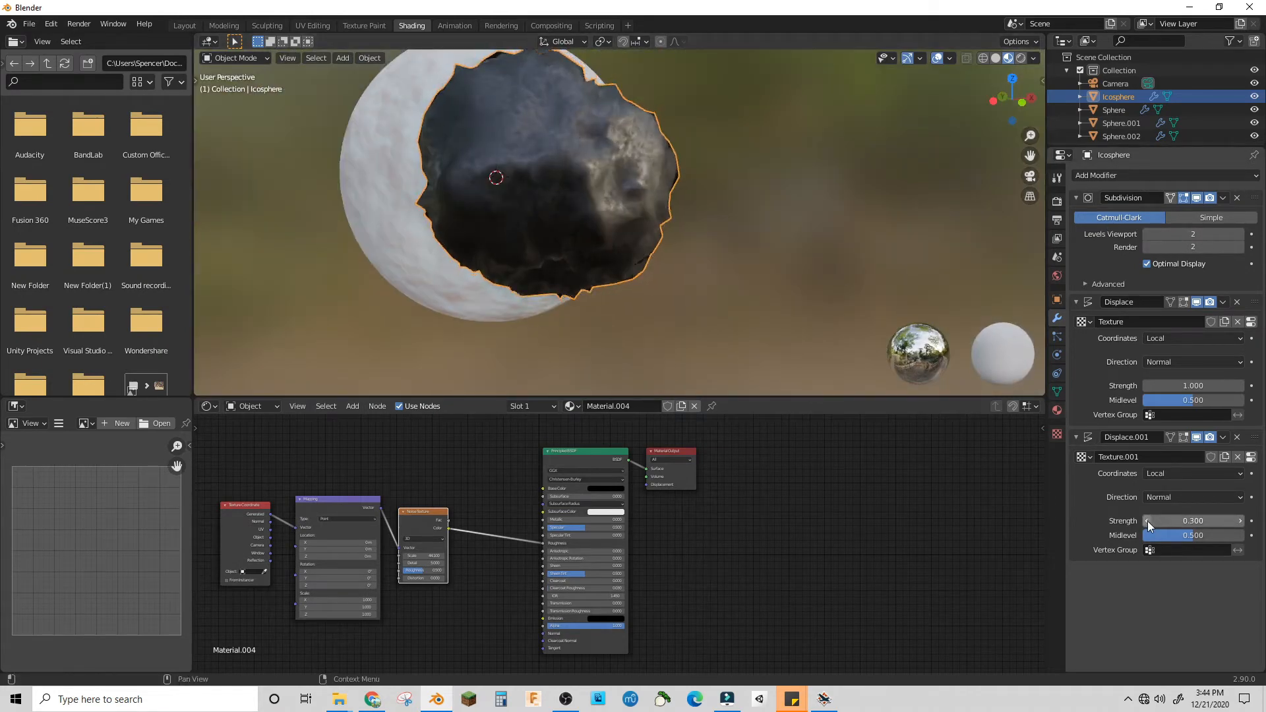
{"action": "left_click", "coordinate": [1147, 521]}
{"action": "left_click", "coordinate": [1147, 521]}
{"action": "middle_click_drag", "start_coordinate": [666, 214], "coordinate": [758, 199]}
{"action": "scroll", "coordinate": [758, 199], "scroll_direction": "up", "scroll_amount": 3}
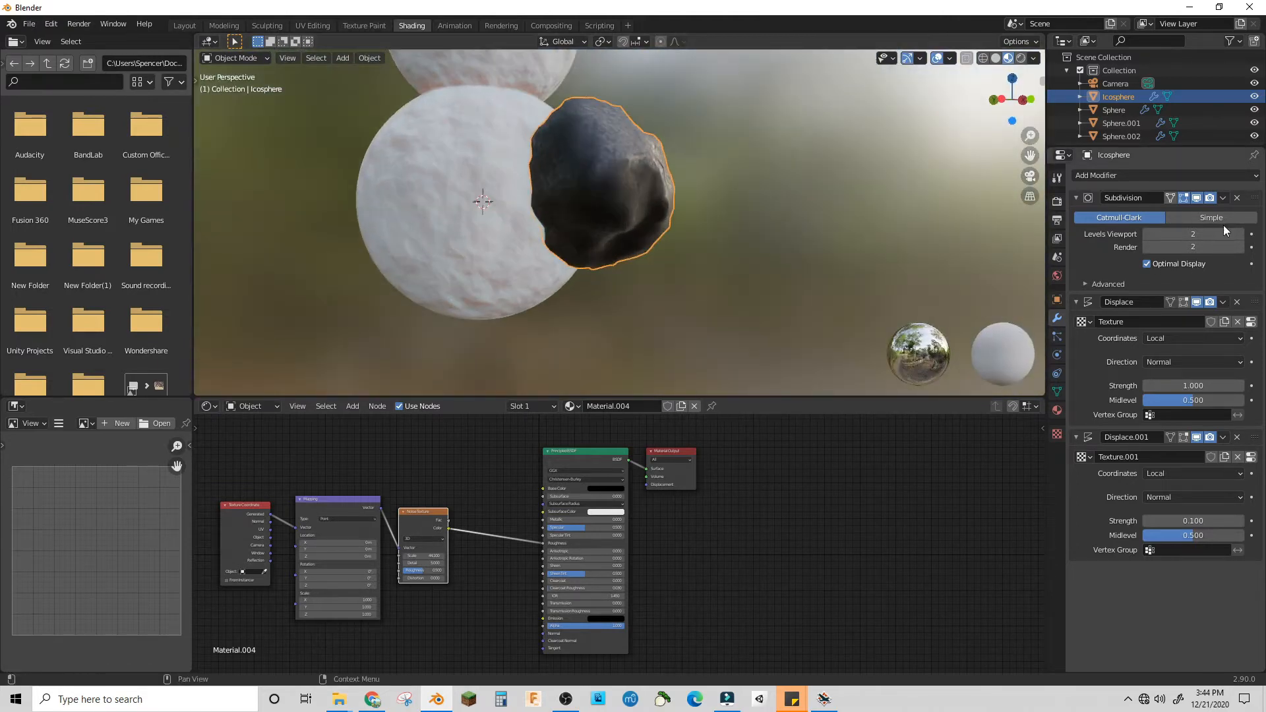
Raise the ico sphere's Subdivision viewport levels to 3
{"action": "left_click", "coordinate": [1239, 234]}
{"action": "mouse_move", "coordinate": [647, 228]}
{"action": "middle_mouse_down"}
{"action": "mouse_move", "coordinate": [540, 259]}
{"action": "mouse_move", "coordinate": [460, 253]}
{"action": "mouse_move", "coordinate": [666, 211]}
{"action": "mouse_move", "coordinate": [771, 218]}
{"action": "middle_mouse_up"}
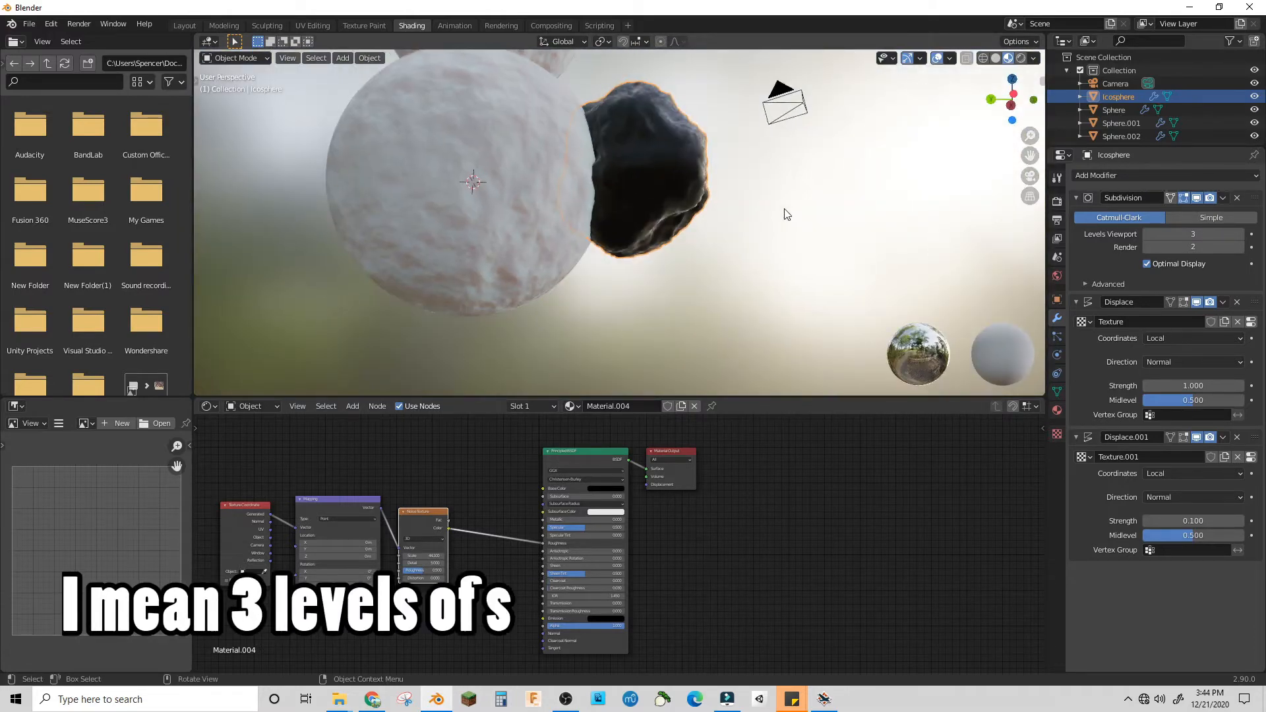
{"action": "key", "text": "KP_7"}
{"action": "scroll", "coordinate": [757, 228], "scroll_direction": "down", "scroll_amount": 3}
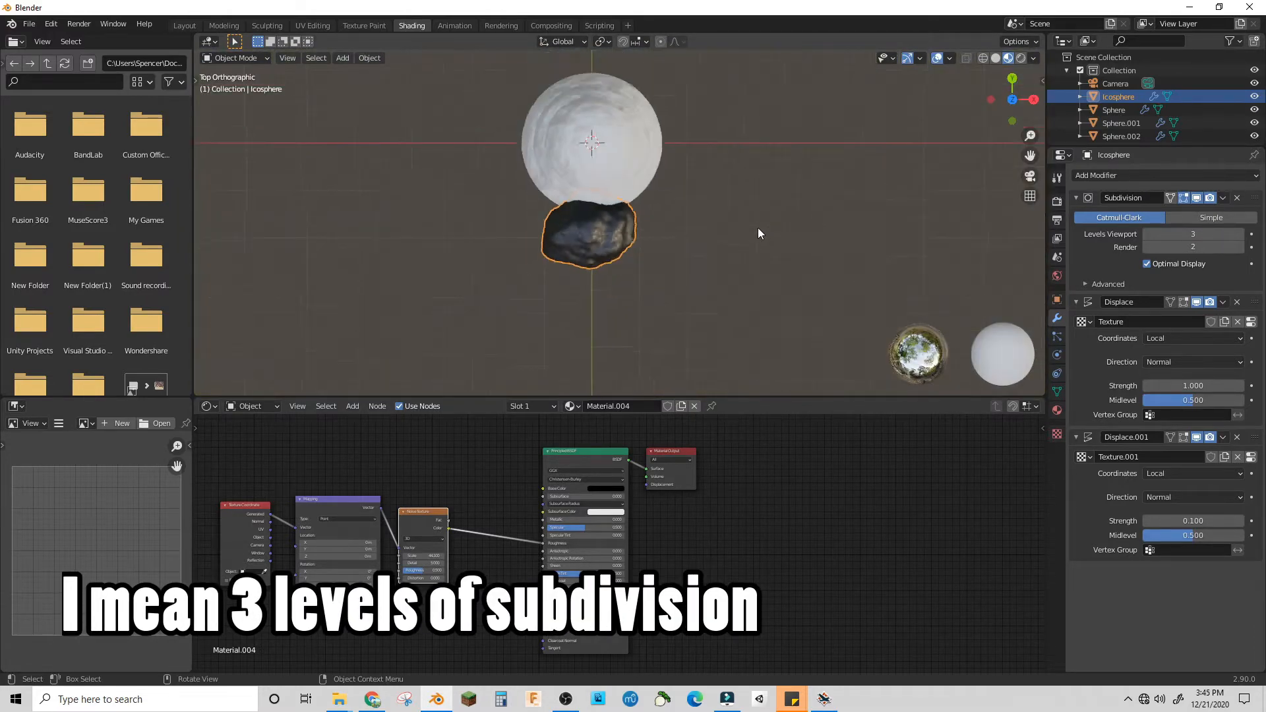
Try to move the ico sphere about 0.51 m along Y
{"action": "scroll", "coordinate": [757, 227], "scroll_direction": "up", "scroll_amount": 3}
{"action": "key", "text": "g"}
{"action": "key", "text": "y"}
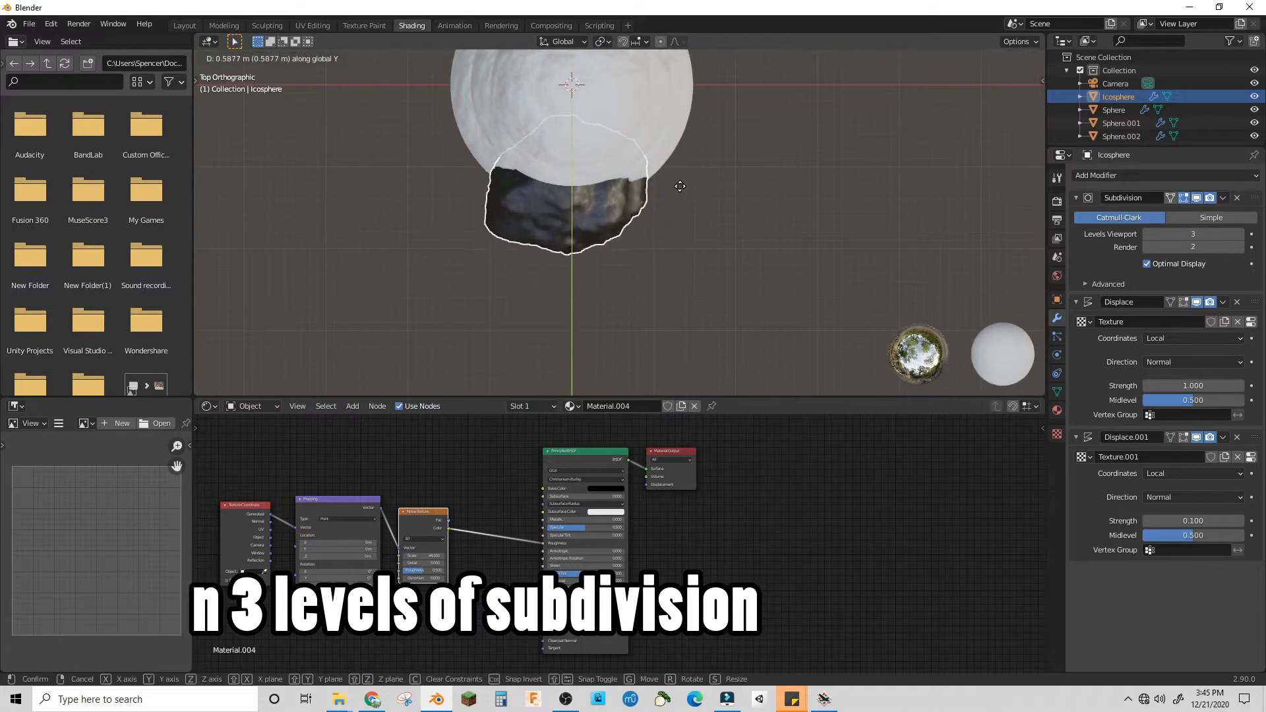
{"action": "left_click", "coordinate": [747, 220]}
{"action": "middle_click_drag", "start_coordinate": [745, 215], "coordinate": [735, 108]}
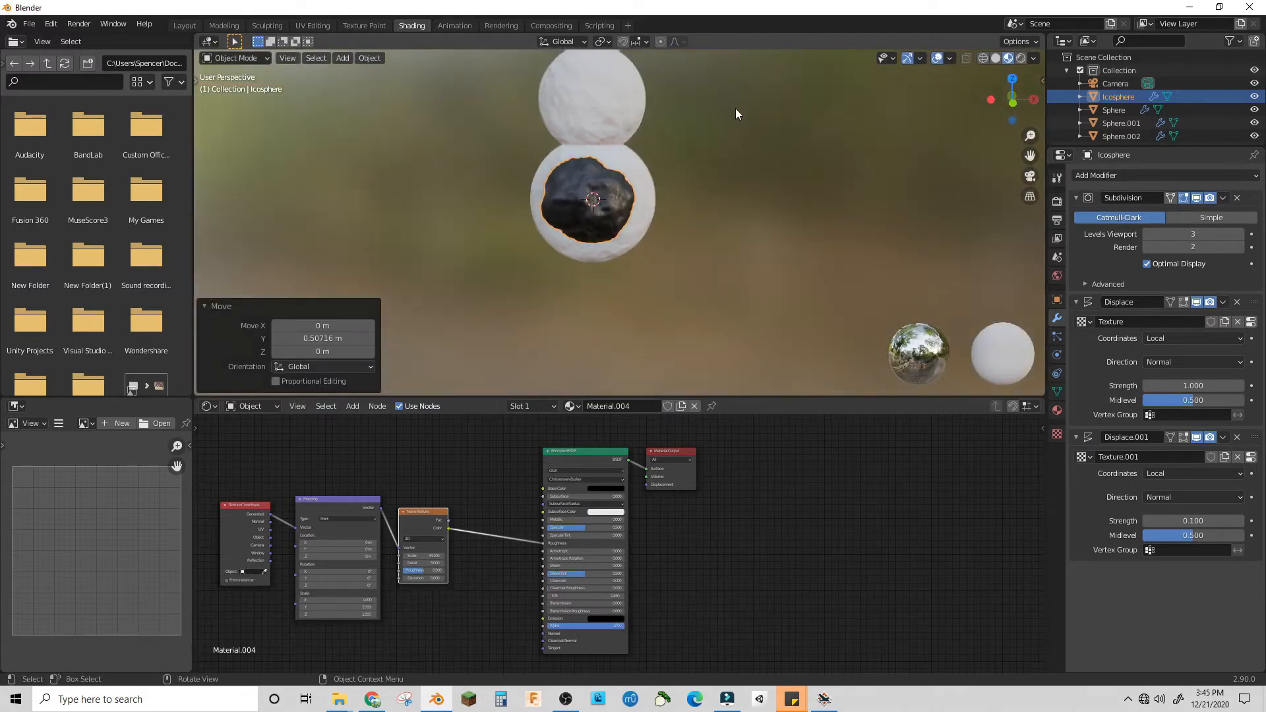
Clear the ico sphere's location, then move its mesh 4 m up along Z in Edit Mode
{"action": "key", "text": "ctrl+z"}
{"action": "left_click", "coordinate": [228, 58]}
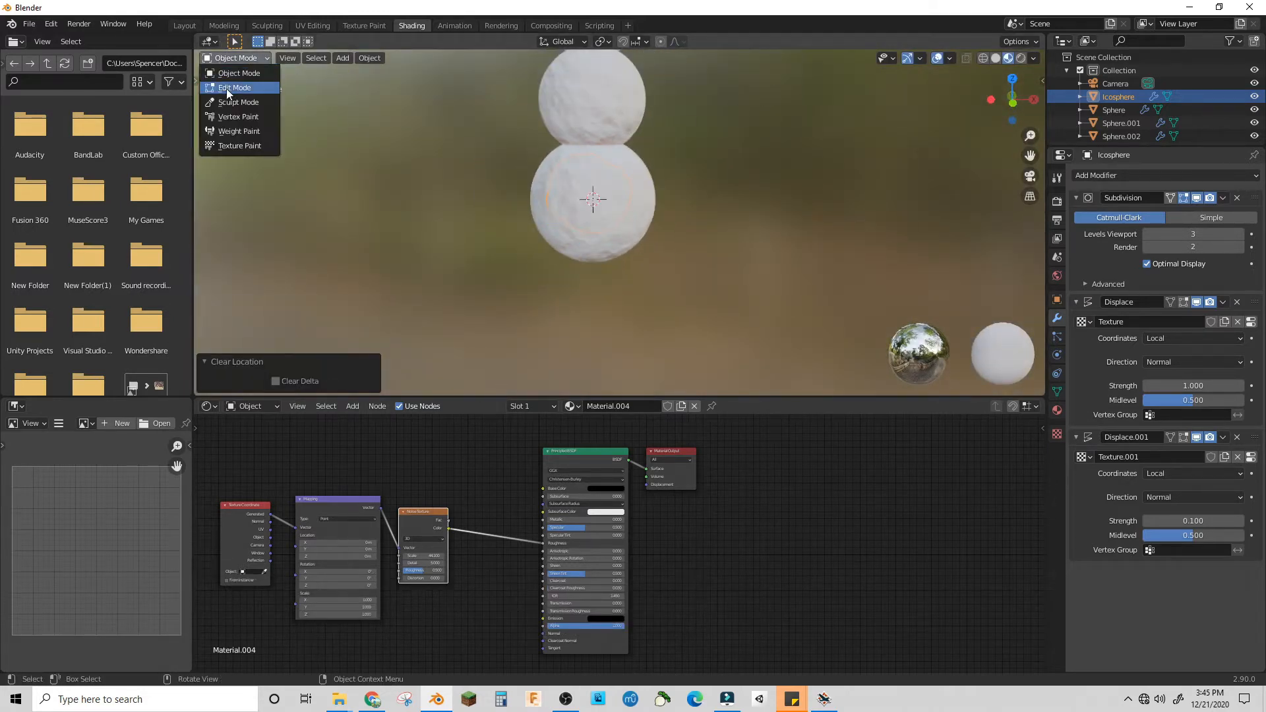
{"action": "left_click", "coordinate": [227, 89]}
{"action": "mouse_move", "coordinate": [645, 153]}
{"action": "middle_mouse_down"}
{"action": "mouse_move", "coordinate": [633, 188]}
{"action": "mouse_move", "coordinate": [635, 172]}
{"action": "middle_mouse_up"}
{"action": "scroll", "coordinate": [635, 170], "scroll_direction": "down", "scroll_amount": 1}
{"action": "key", "text": "g"}
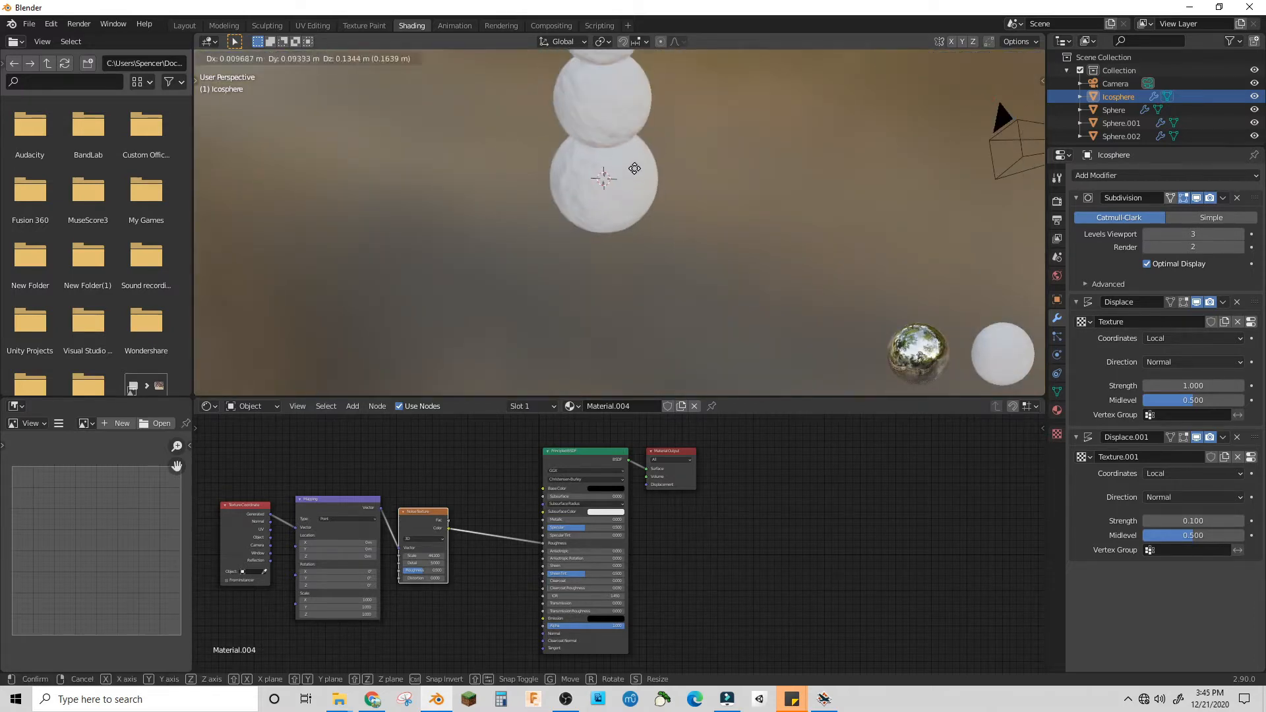
{"action": "key", "text": "z"}
{"action": "left_click", "coordinate": [640, 384]}
Move the ico sphere mesh about 0.33 m along negative Y and about 0.19 m up along Z to line up with the head
{"action": "middle_click_drag", "start_coordinate": [728, 232], "coordinate": [708, 389], "text": "shift"}
{"action": "key", "text": "KP_7"}
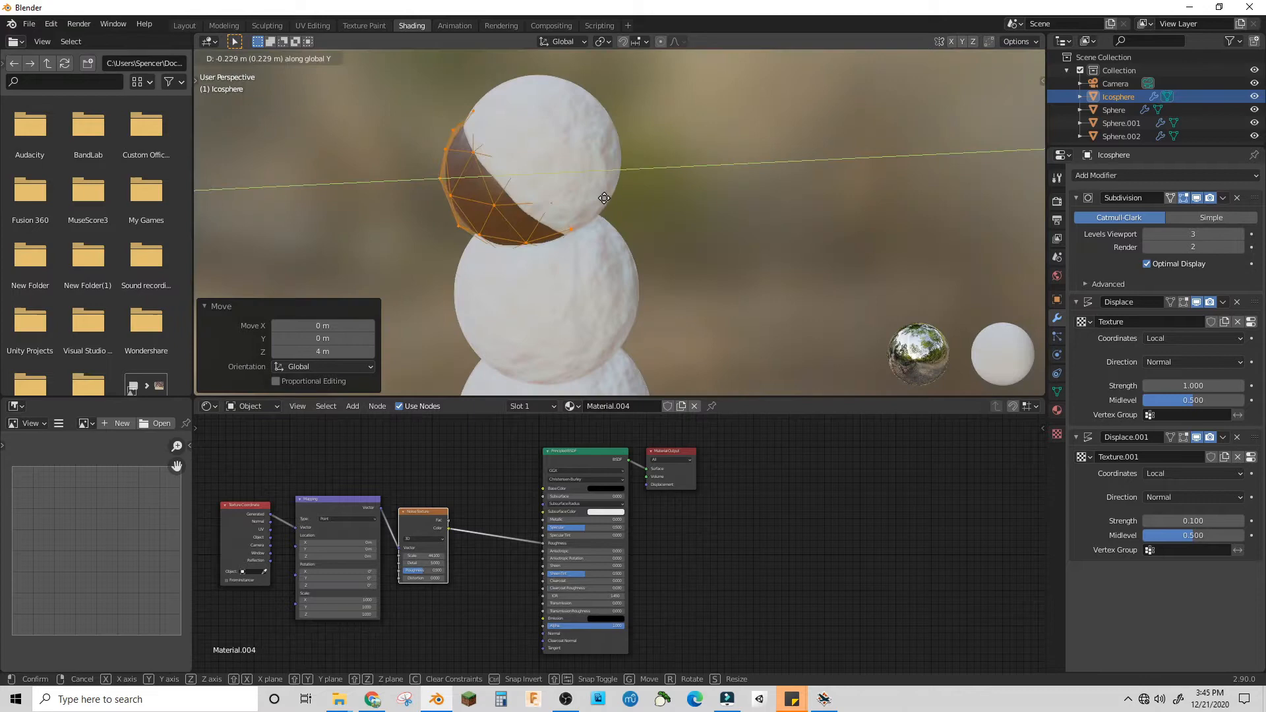
{"action": "left_click", "coordinate": [559, 221]}
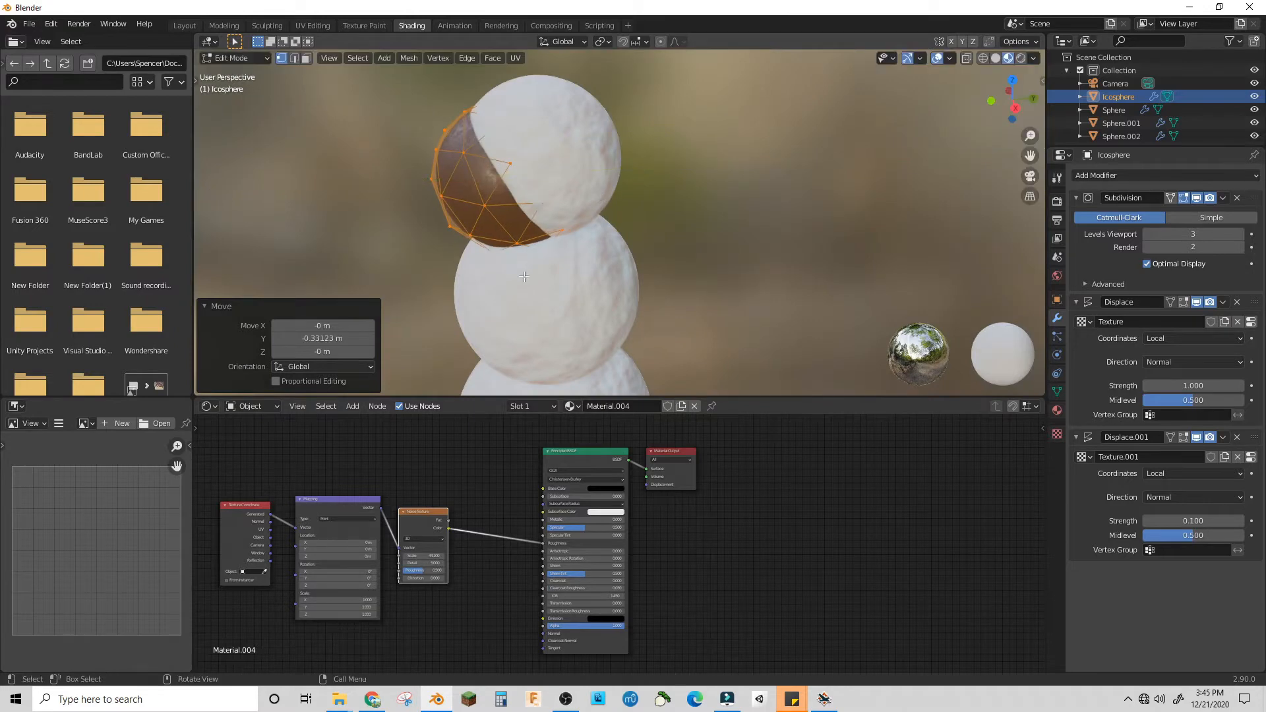
{"action": "middle_click_drag", "start_coordinate": [559, 221], "coordinate": [667, 220]}
{"action": "key", "text": "KP_1"}
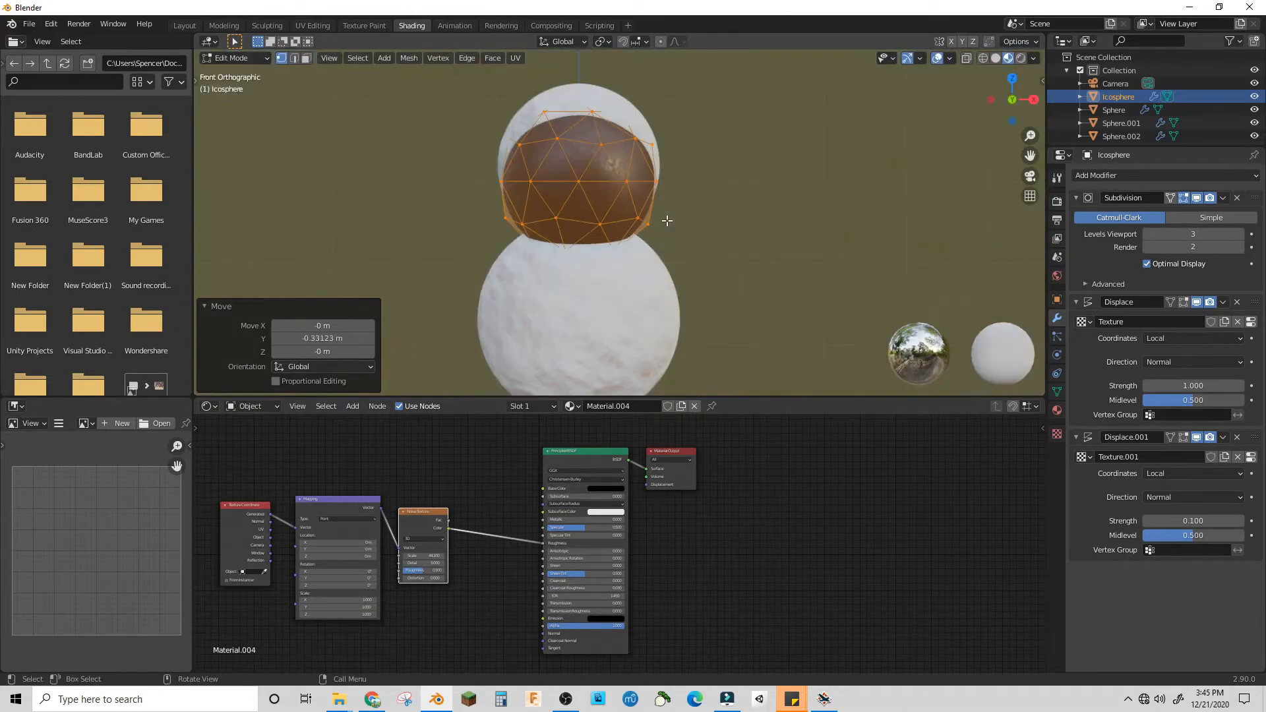
{"action": "key", "text": "g"}
{"action": "key", "text": "z"}
{"action": "left_click", "coordinate": [779, 204]}
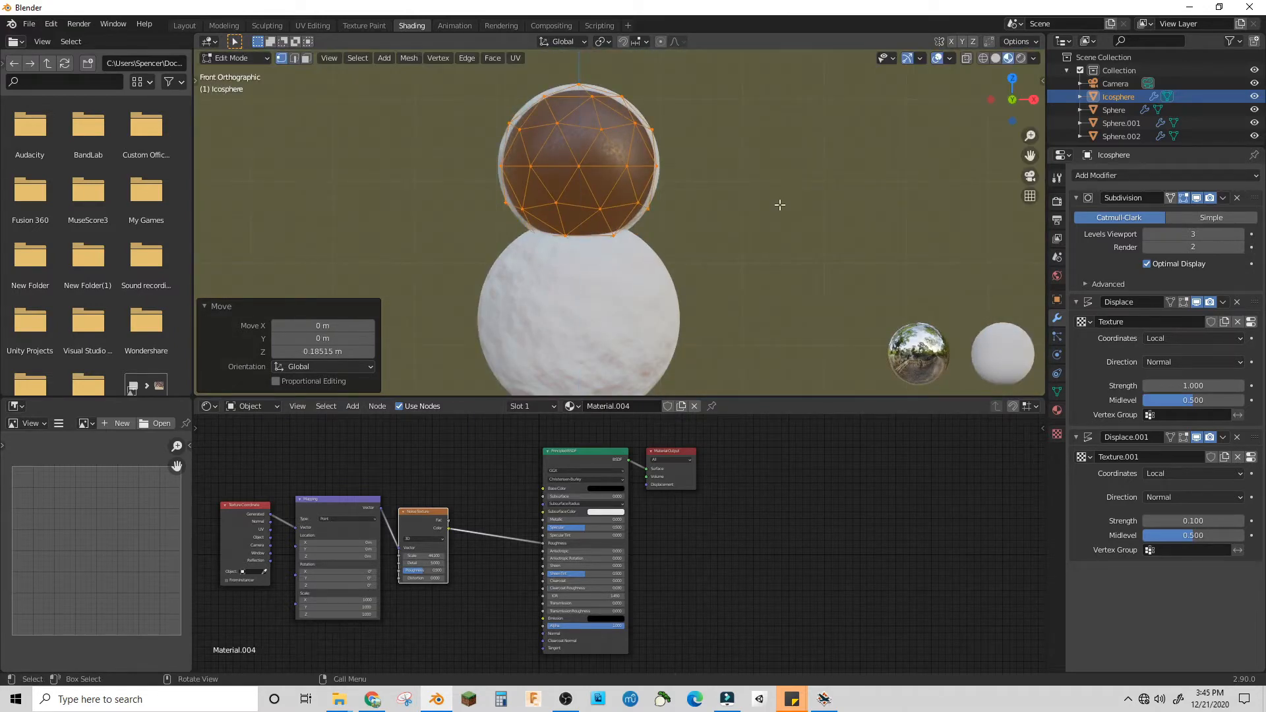
Scale the ico sphere mesh uniformly to 0.7 and move it about 0.08 m along negative Y
{"action": "key", "text": "s"}
{"action": "left_click", "coordinate": [712, 203]}
{"action": "key", "text": "g"}
{"action": "key", "text": "y"}
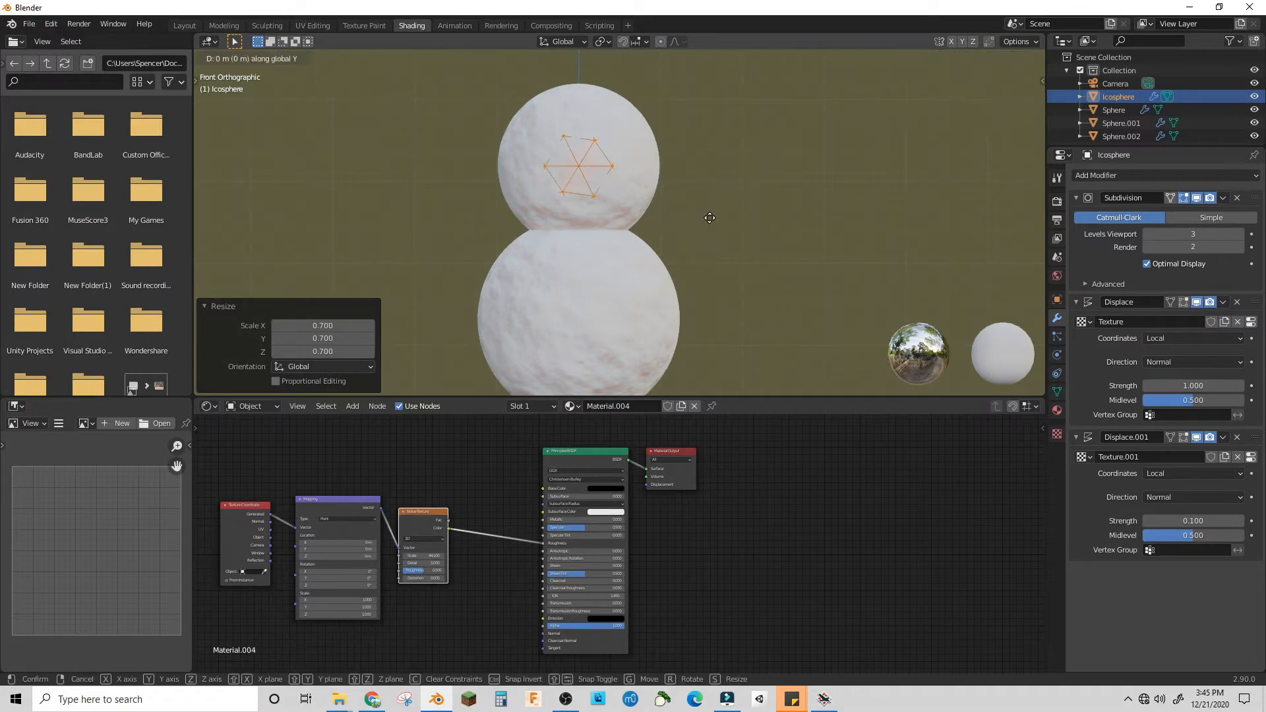
{"action": "left_click", "coordinate": [714, 192]}
Move the ico sphere mesh toward negative X and scale it down to eye size
{"action": "key", "text": "g"}
{"action": "key", "text": "x"}
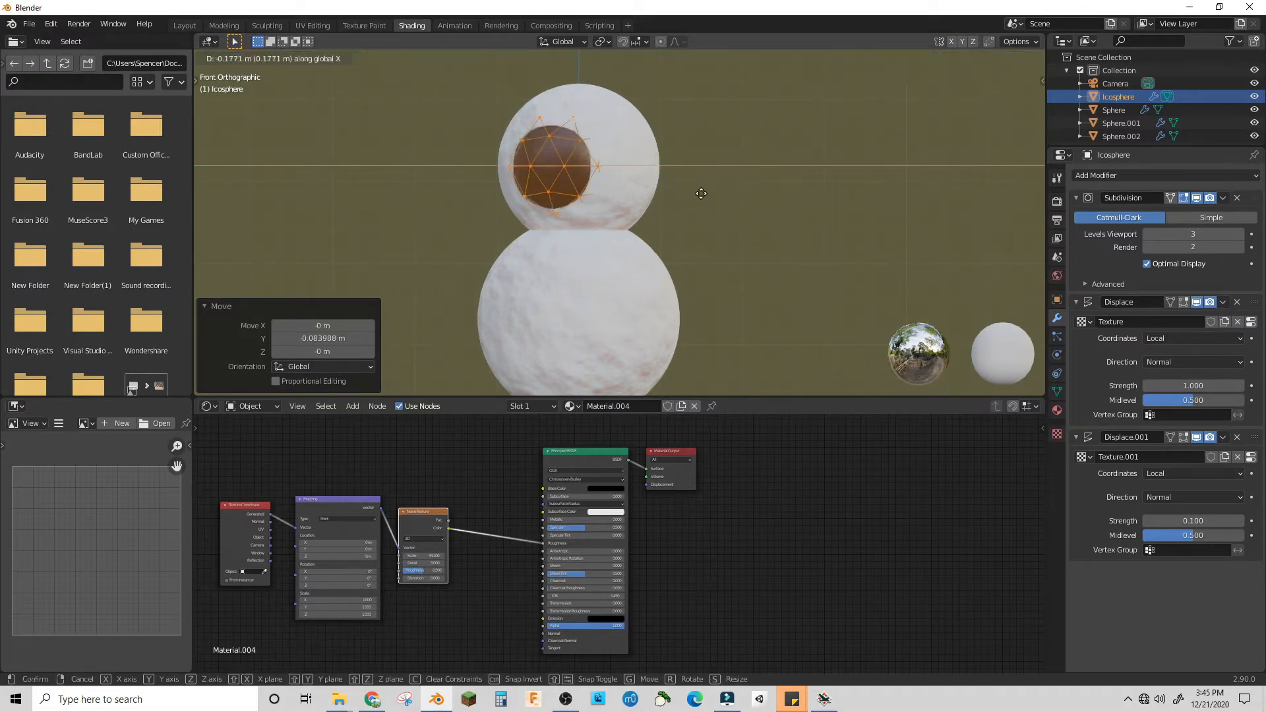
{"action": "left_click", "coordinate": [696, 196]}
{"action": "key", "text": "s"}
{"action": "left_click", "coordinate": [659, 185]}
Place the small mesh on the head as an eye, raising it 0.3 m along Z and shifting it about 0.1 m along negative X
{"action": "key", "text": "g"}
{"action": "key", "text": "y"}
{"action": "key", "text": "g"}
{"action": "key", "text": "z"}
{"action": "key", "text": "g"}
{"action": "key", "text": "x"}
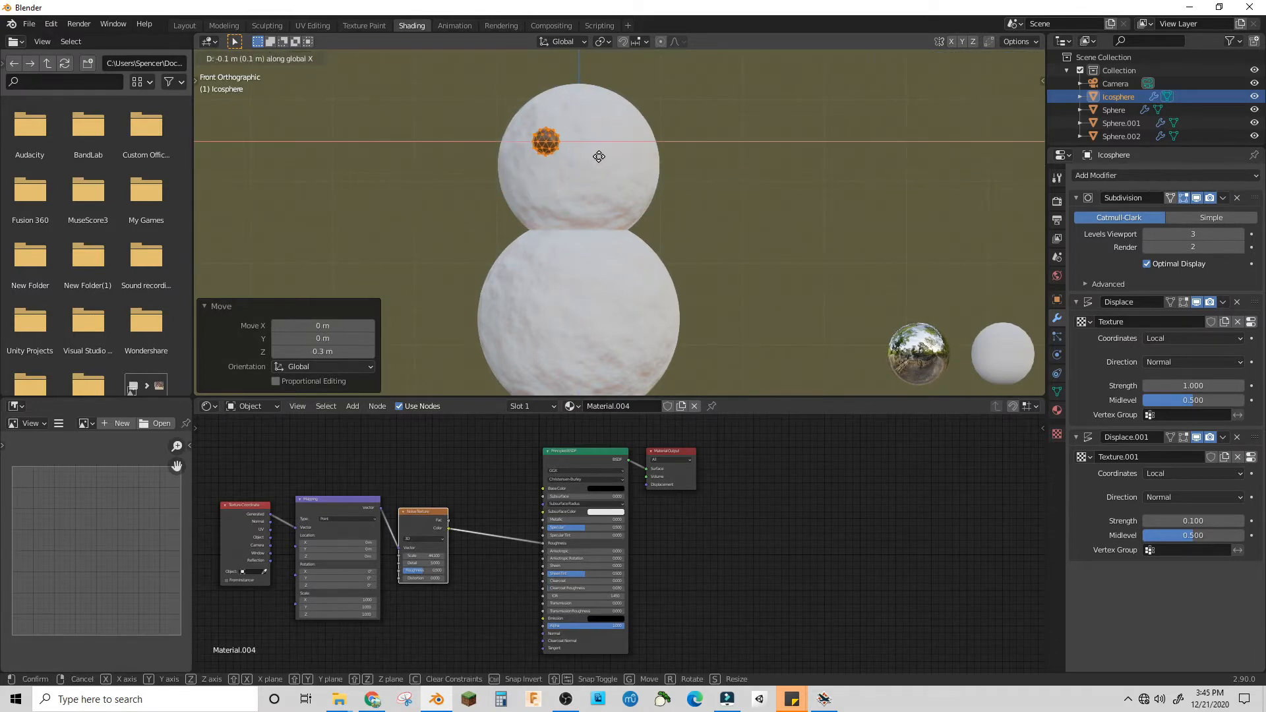
{"action": "middle_click_drag", "start_coordinate": [487, 179], "coordinate": [633, 194]}
{"action": "key", "text": "g"}
{"action": "key", "text": "z"}
{"action": "left_click", "coordinate": [632, 193]}
{"action": "key", "text": "KP_1"}
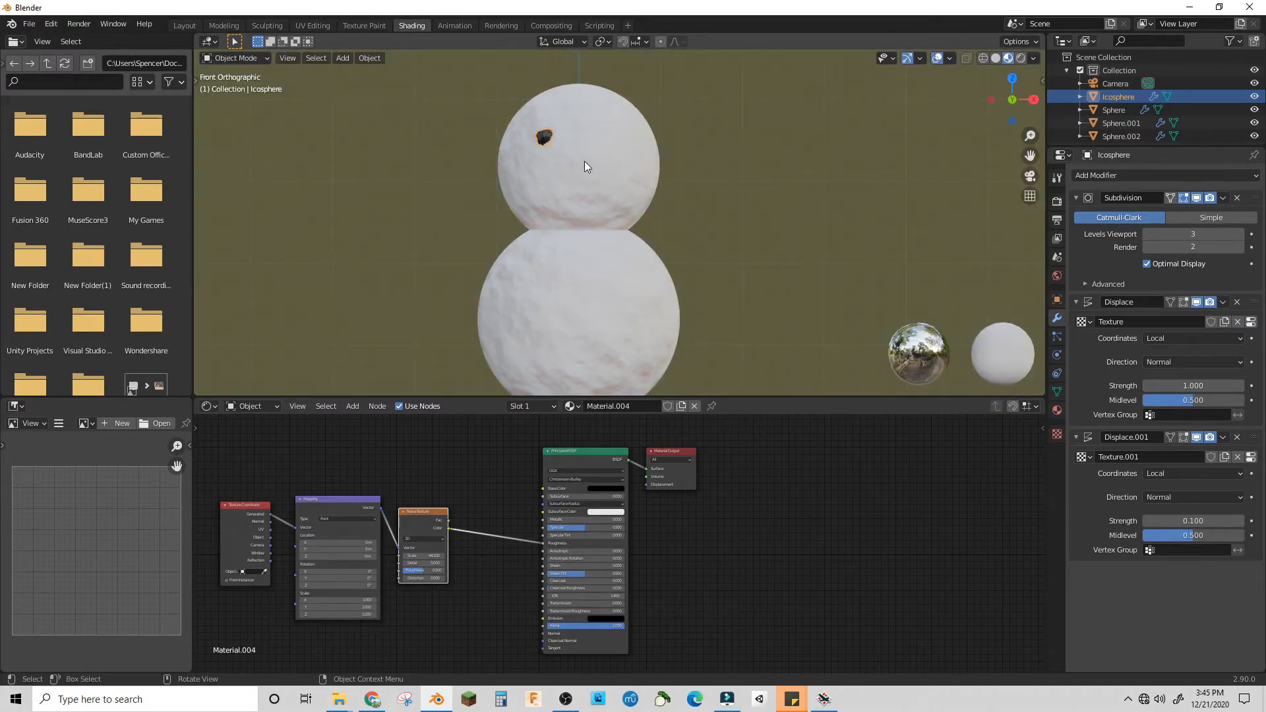
Duplicate the eye mesh along X in Edit Mode to form a second eye on the other side of the face
{"action": "scroll", "coordinate": [584, 160], "scroll_direction": "up", "scroll_amount": 3}
{"action": "middle_click_drag", "start_coordinate": [543, 134], "coordinate": [596, 302], "text": "shift"}
{"action": "scroll", "coordinate": [593, 281], "scroll_direction": "up", "scroll_amount": 3}
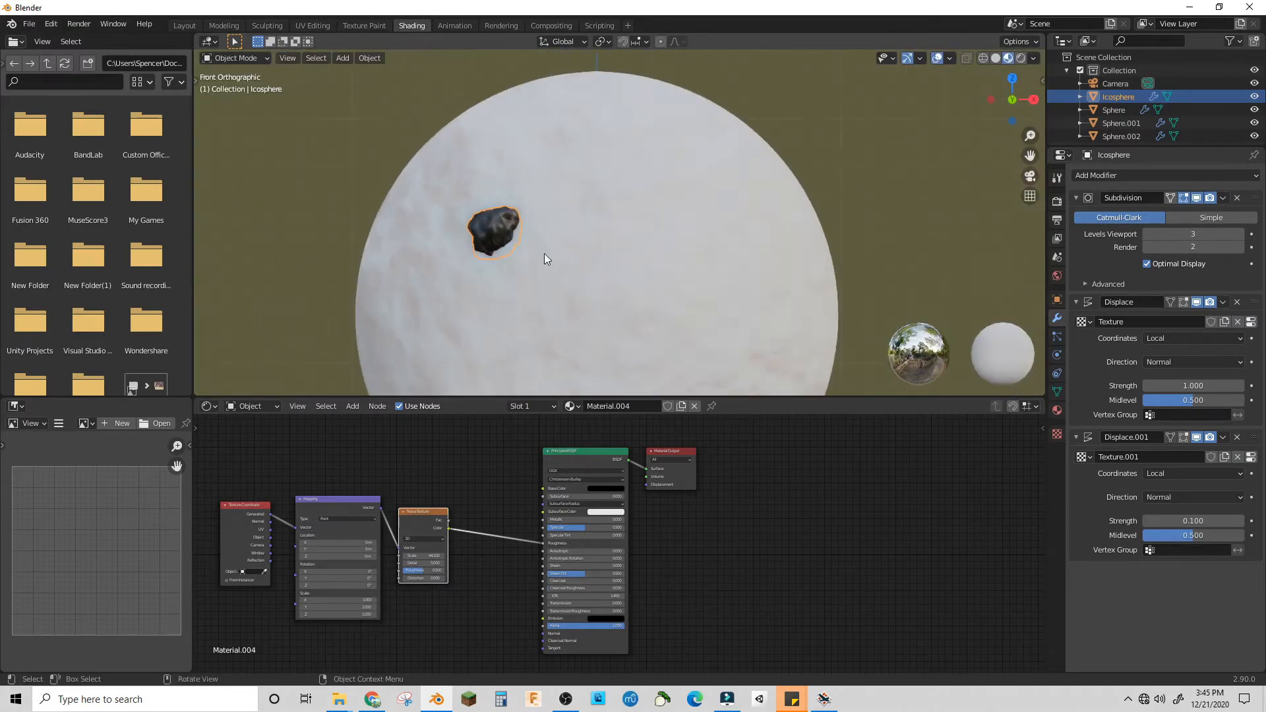
{"action": "left_click", "coordinate": [236, 62]}
{"action": "left_click", "coordinate": [232, 87]}
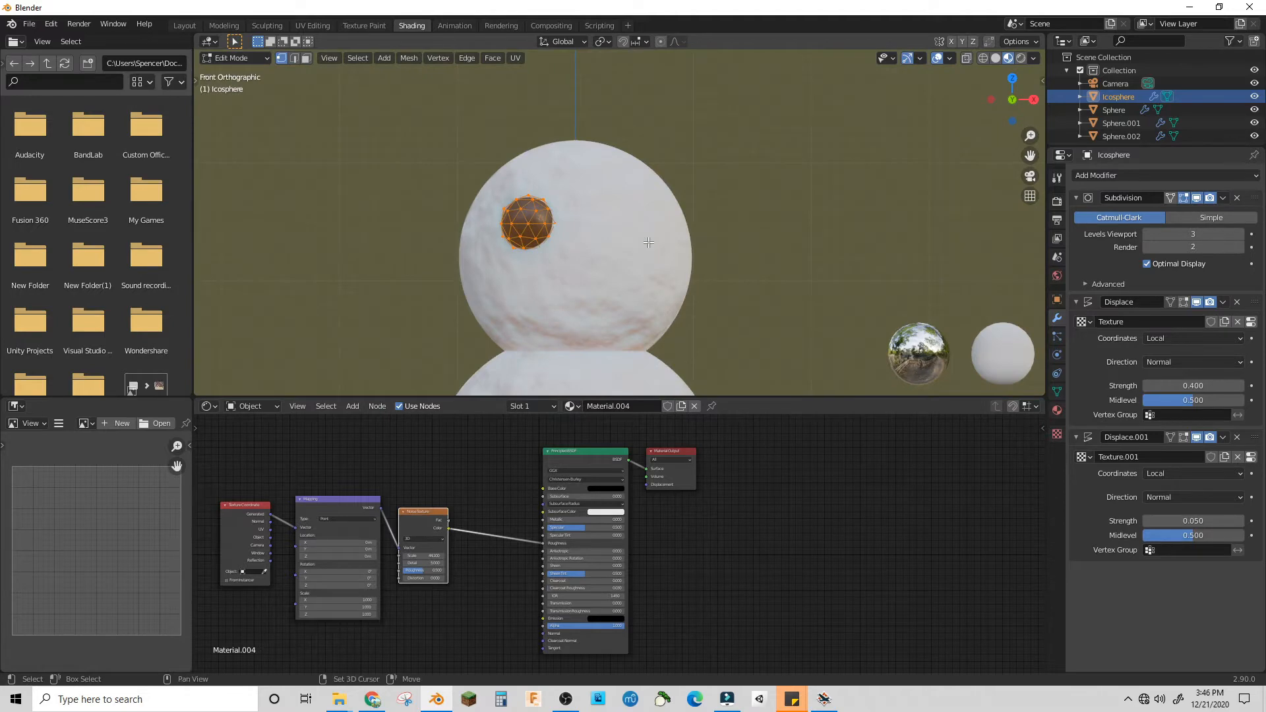
{"action": "key", "text": "shift+d"}
{"action": "key", "text": "x"}
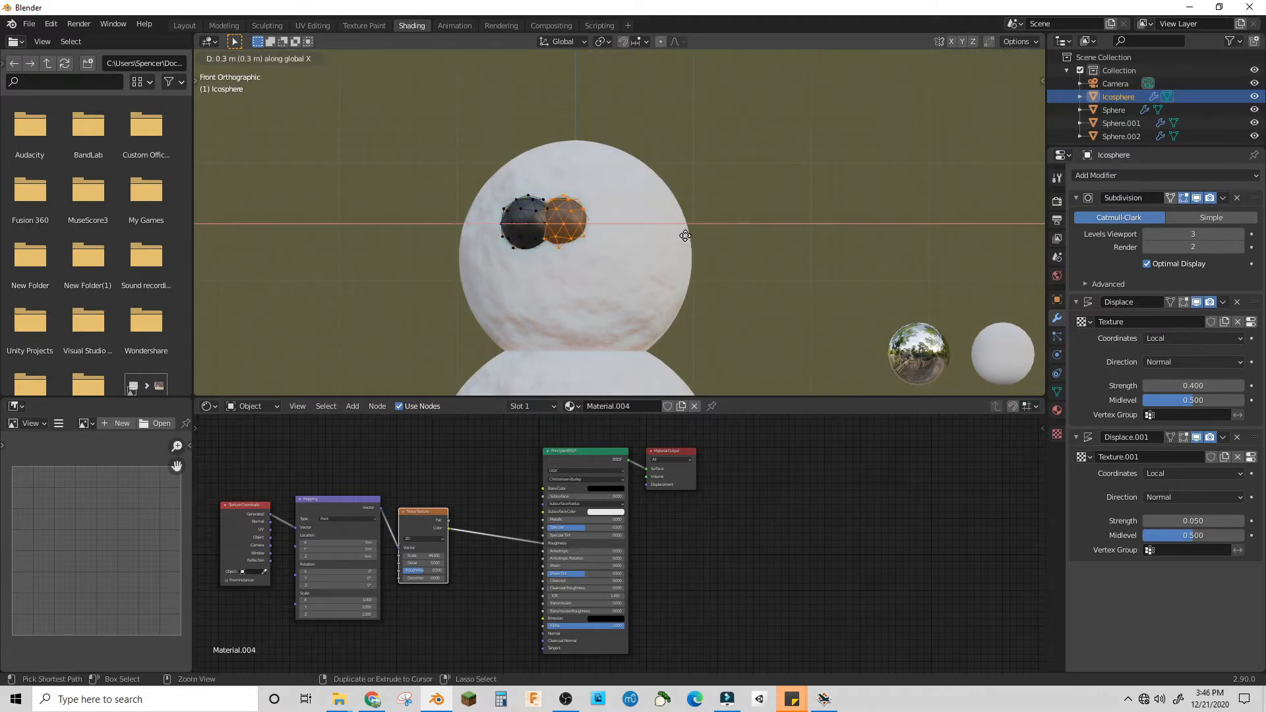
{"action": "left_click", "coordinate": [739, 249]}
{"action": "key", "text": "Tab"}
{"action": "scroll", "coordinate": [691, 243], "scroll_direction": "up", "scroll_amount": 1}
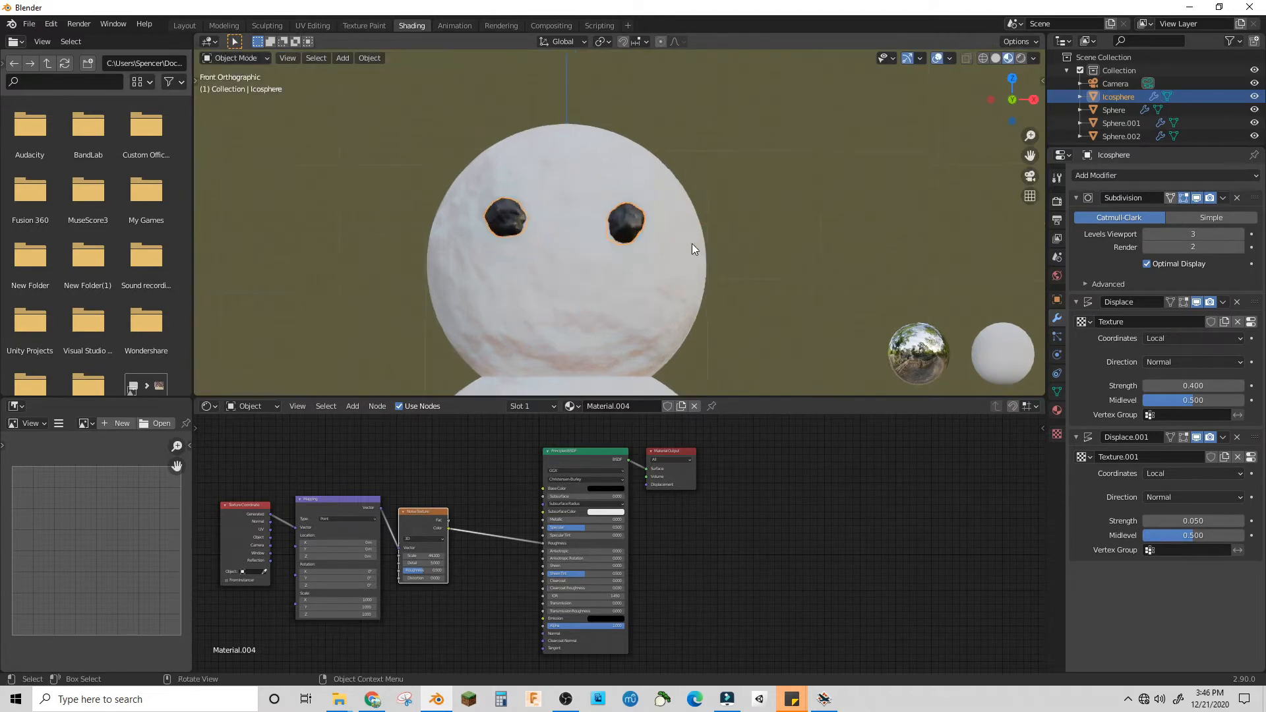
Select the whole linked mesh of the negative-X eye in Edit Mode and rescale it independently of the other eye
{"action": "key", "text": "g"}
{"action": "key", "text": "y"}
{"action": "middle_click_drag", "start_coordinate": [691, 244], "coordinate": [745, 281]}
{"action": "key", "text": "Tab"}
{"action": "left_click", "coordinate": [489, 209]}
{"action": "key", "text": "ctrl+l"}
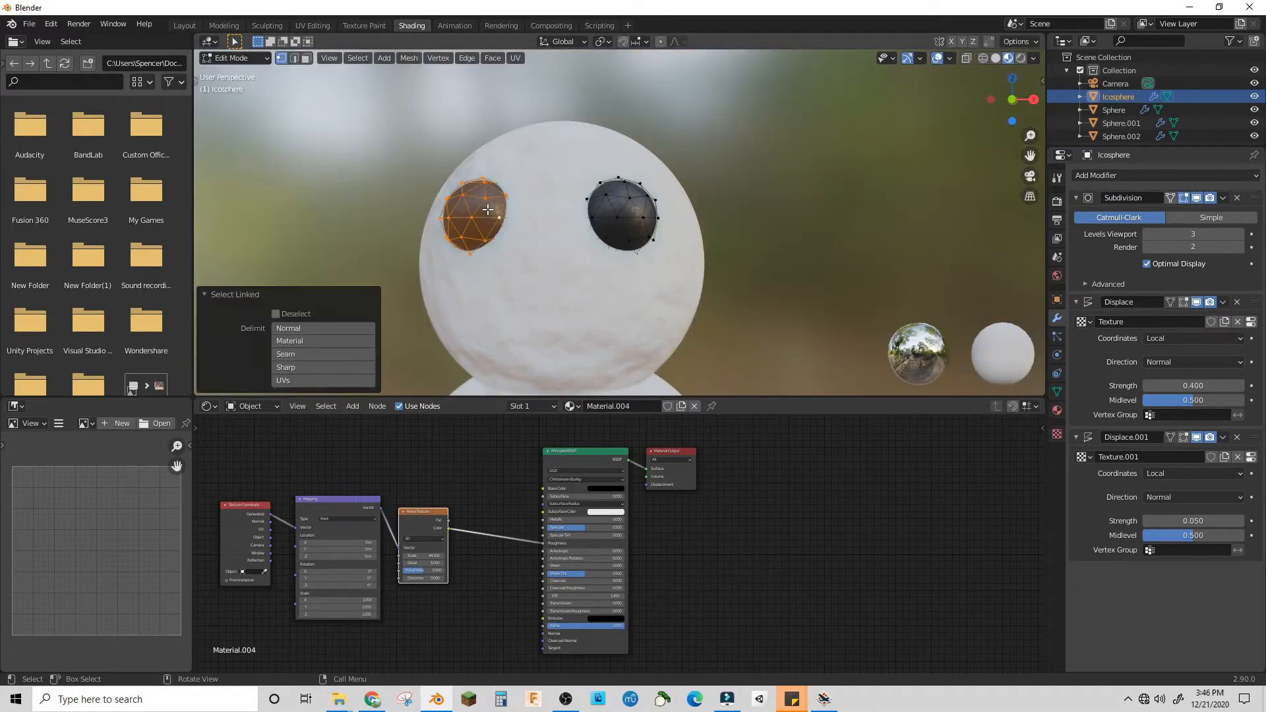
{"action": "key", "text": "s"}
{"action": "left_click", "coordinate": [254, 68]}
{"action": "key", "text": "Tab"}
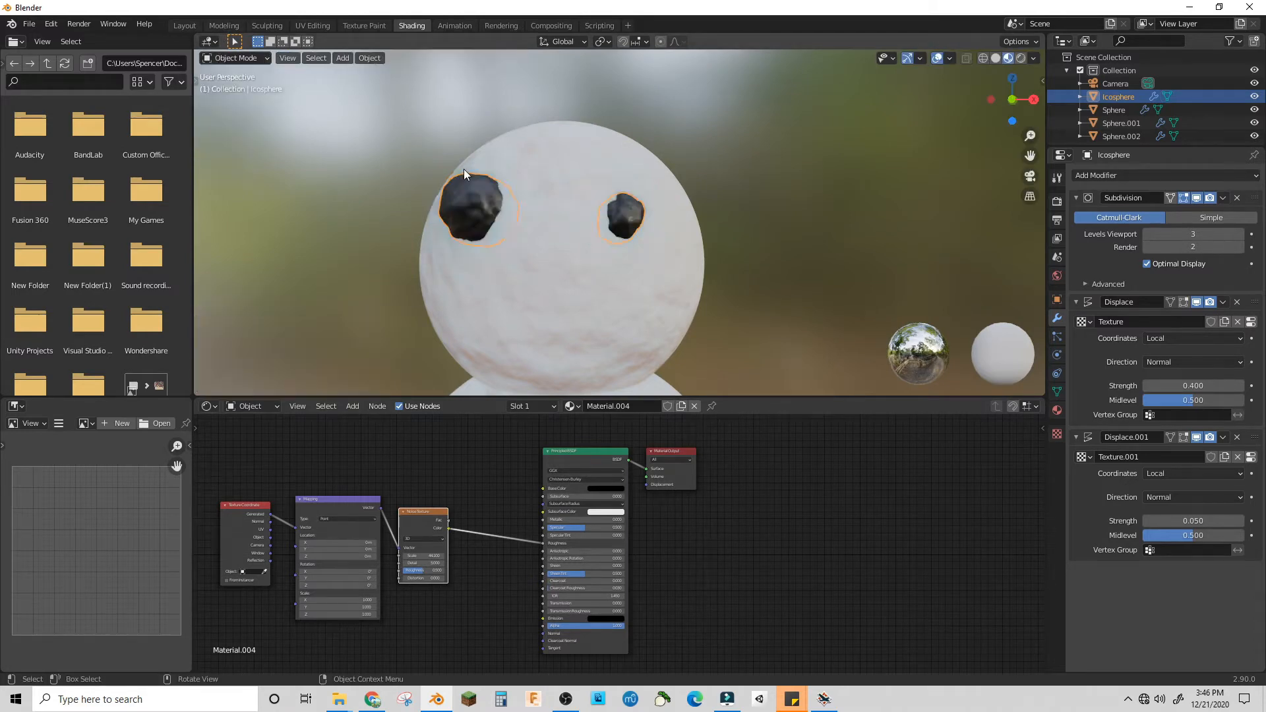
{"action": "key", "text": "Tab"}
{"action": "key", "text": "s"}
{"action": "left_click", "coordinate": [541, 263]}
Separate the two eyes into their own objects and enlarge the positive-X eye slightly
{"action": "key", "text": "p"}
{"action": "key", "text": "Tab"}
{"action": "scroll", "coordinate": [718, 192], "scroll_direction": "down", "scroll_amount": 4}
{"action": "left_click", "coordinate": [620, 201]}
{"action": "key", "text": "Tab"}
{"action": "key", "text": "s"}
{"action": "left_click", "coordinate": [624, 203]}
{"action": "key", "text": "KP_1"}
{"action": "scroll", "coordinate": [624, 203], "scroll_direction": "up", "scroll_amount": 2}
{"action": "key", "text": "Tab"}
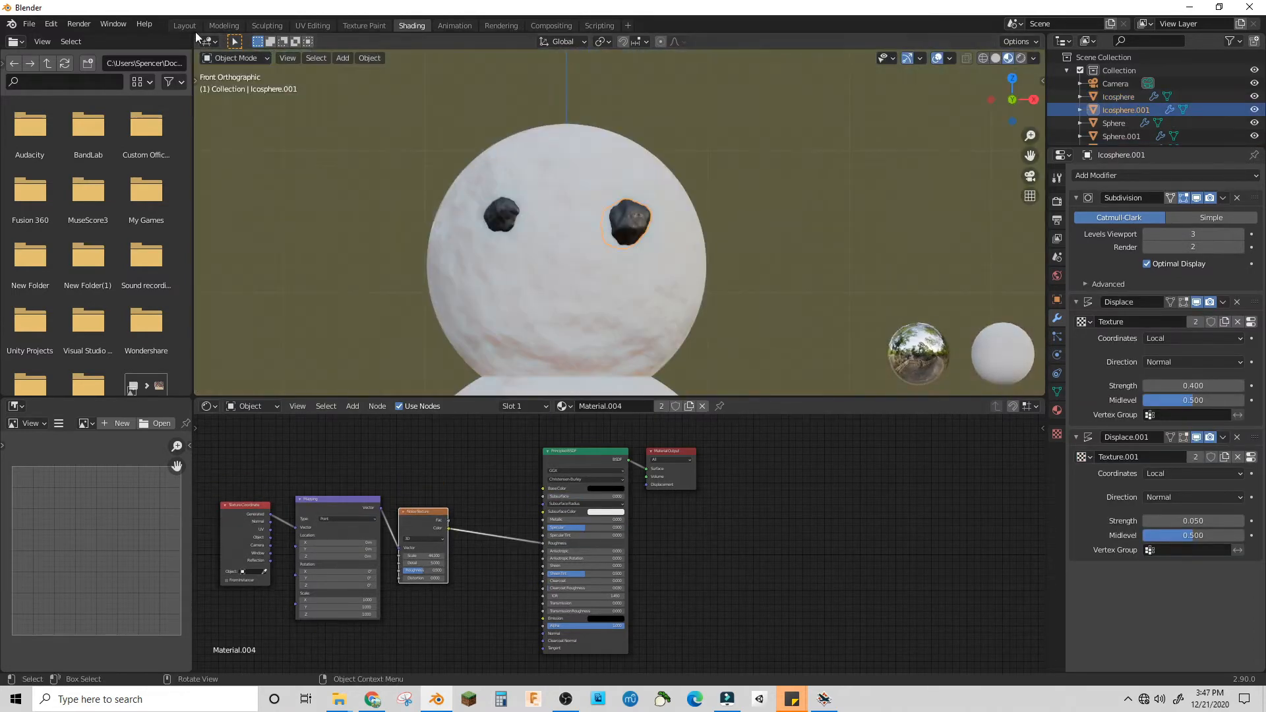
Duplicate the positive-X eye's mesh by -0.4 m in X and -0.3 m in Z as a nose and separate it into its own object
{"action": "left_click", "coordinate": [236, 58]}
{"action": "left_click", "coordinate": [236, 91]}
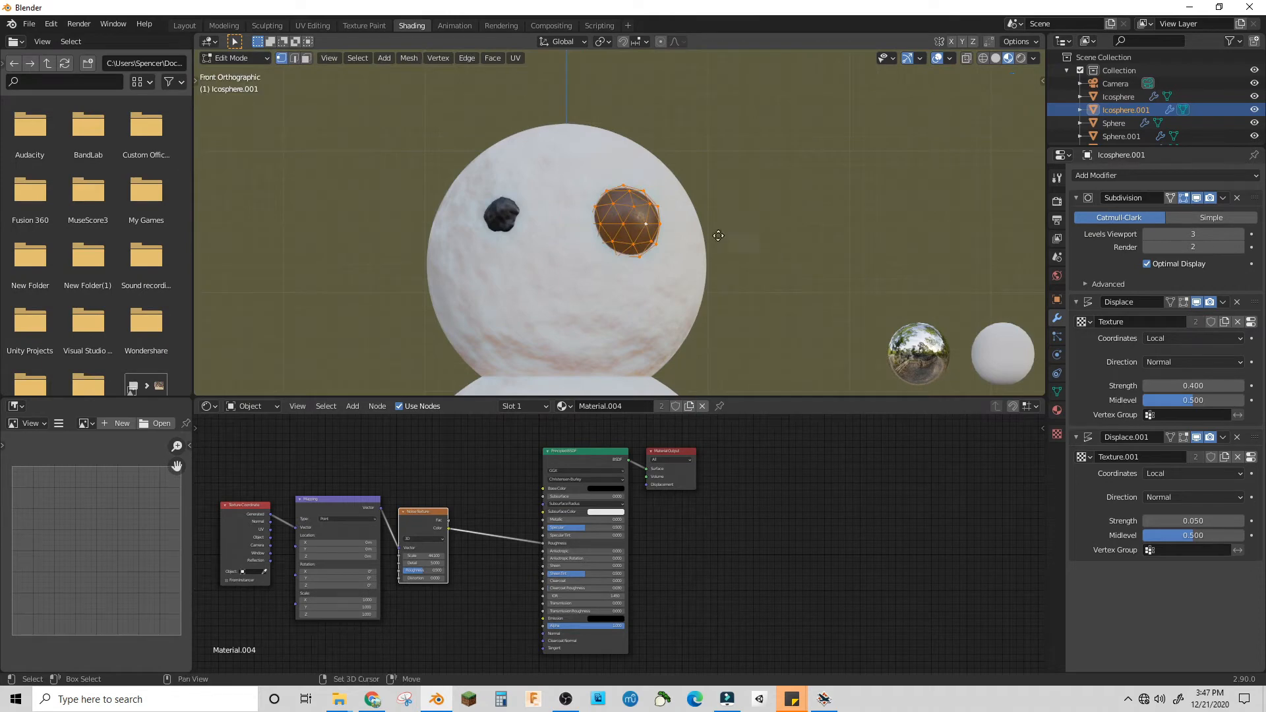
{"action": "key", "text": "shift+d"}
{"action": "left_click", "coordinate": [672, 275]}
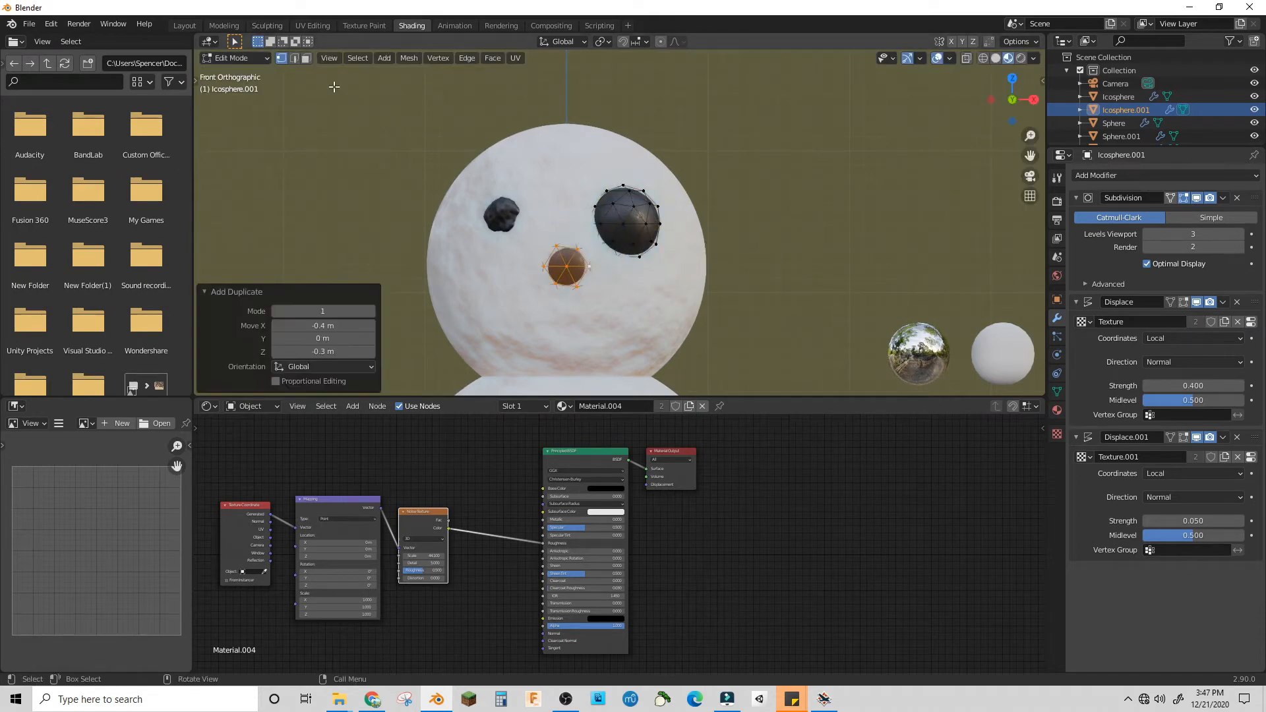
{"action": "key", "text": "p"}
{"action": "left_click", "coordinate": [467, 143]}
{"action": "key", "text": "Tab"}
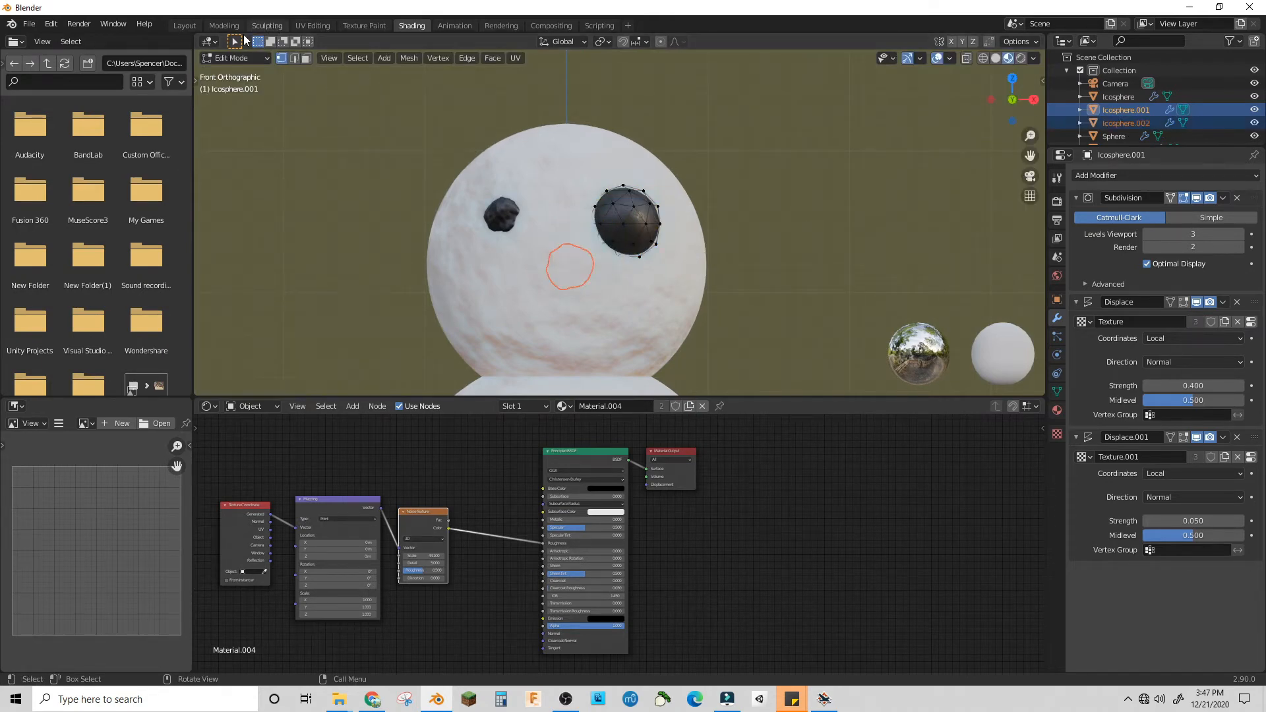
{"action": "left_click", "coordinate": [242, 58]}
{"action": "left_click", "coordinate": [238, 72]}
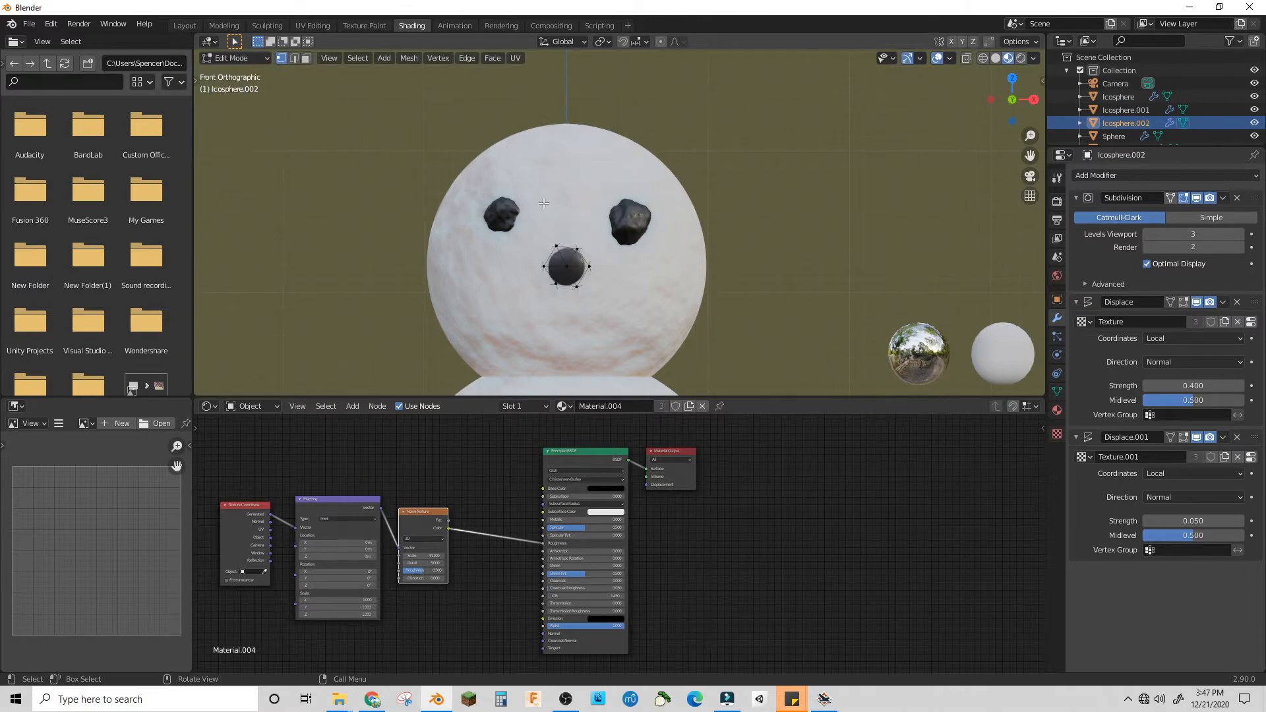
Move the whole nose mesh forward along Y so it sits out on the head's front surface
{"action": "key", "text": "l"}
{"action": "key", "text": "g"}
{"action": "key", "text": "y"}
{"action": "left_click", "coordinate": [568, 271]}
{"action": "key", "text": "Tab"}
{"action": "middle_click_drag", "start_coordinate": [649, 239], "coordinate": [568, 248]}
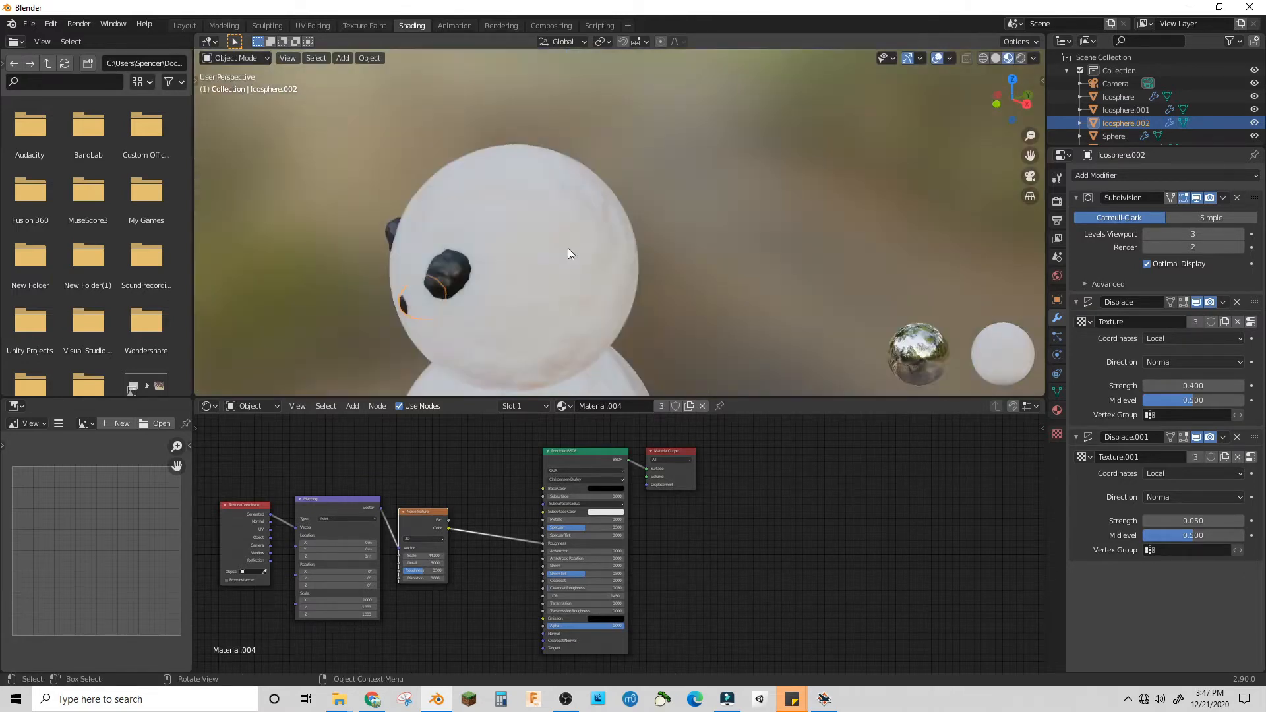
{"action": "key", "text": "KP_1"}
{"action": "mouse_move", "coordinate": [724, 181]}
{"action": "middle_mouse_down"}
{"action": "mouse_move", "coordinate": [658, 199]}
{"action": "mouse_move", "coordinate": [720, 173]}
{"action": "middle_mouse_up"}
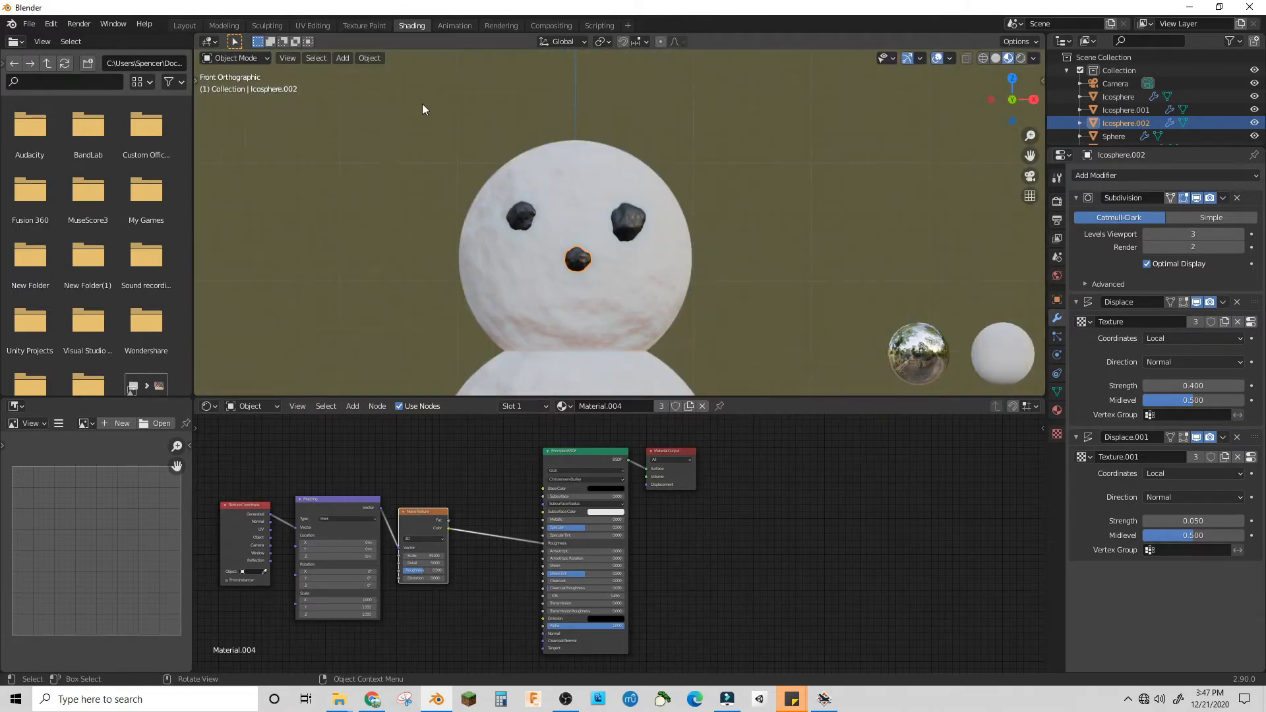
Duplicate the nose mesh into five smaller pieces of varied size, arranged as a curved mouth below the nose
{"action": "left_click", "coordinate": [255, 58]}
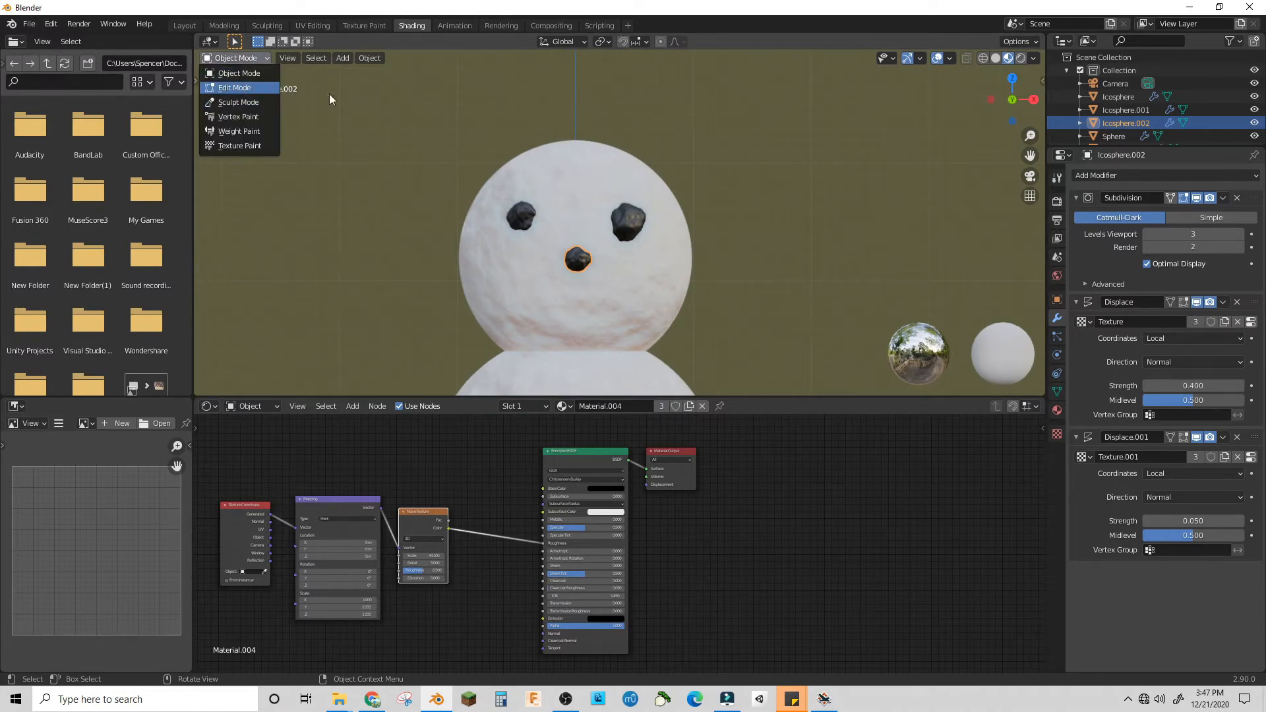
{"action": "left_click", "coordinate": [263, 91]}
{"action": "key", "text": "shift+d"}
{"action": "key", "text": "s"}
{"action": "key", "text": "shift+d"}
{"action": "key", "text": "shift+d"}
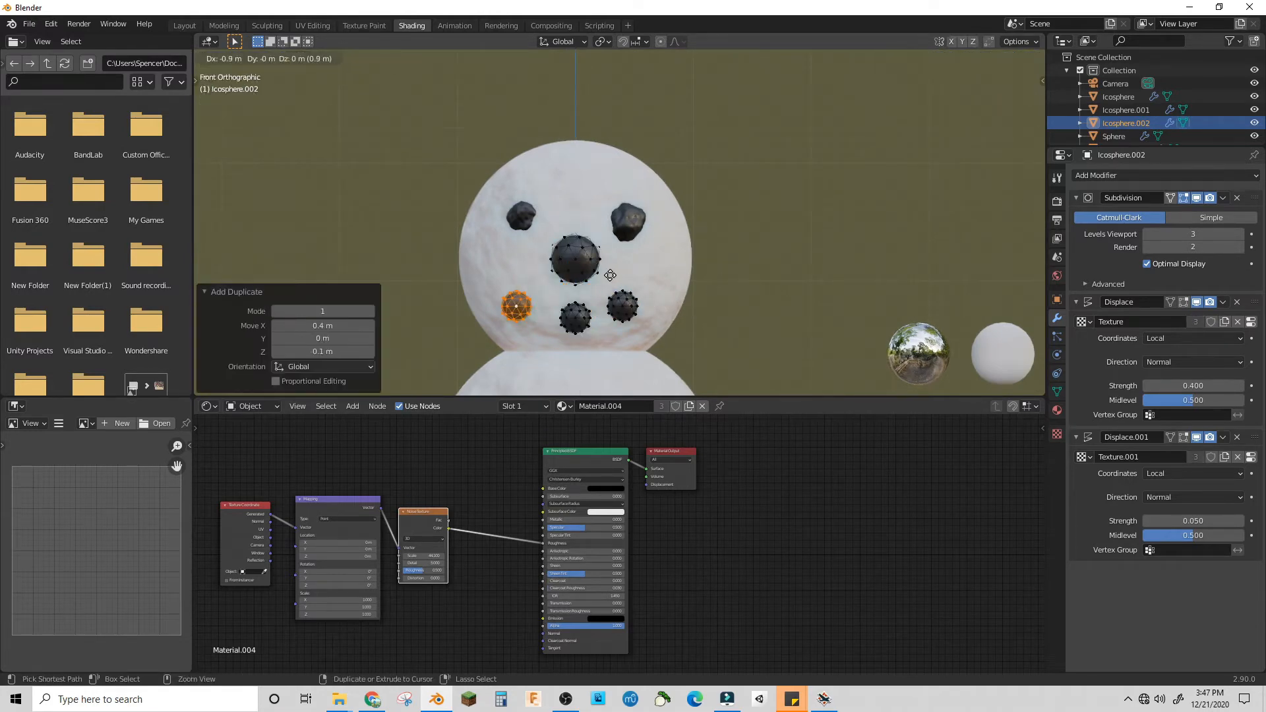
{"action": "left_click", "coordinate": [612, 275]}
{"action": "key", "text": "shift+d"}
{"action": "scroll", "coordinate": [593, 336], "scroll_direction": "up", "scroll_amount": 6}
{"action": "key", "text": "shift+d"}
{"action": "left_click", "coordinate": [802, 244]}
{"action": "scroll", "coordinate": [661, 243], "scroll_direction": "down", "scroll_amount": 3}
{"action": "key", "text": "s"}
Scale the mouth piece at the negative-X end to 0.933 and the one at the positive-X end to 0.769
{"action": "left_click", "coordinate": [481, 227]}
{"action": "key", "text": "ctrl+l"}
{"action": "key", "text": "s"}
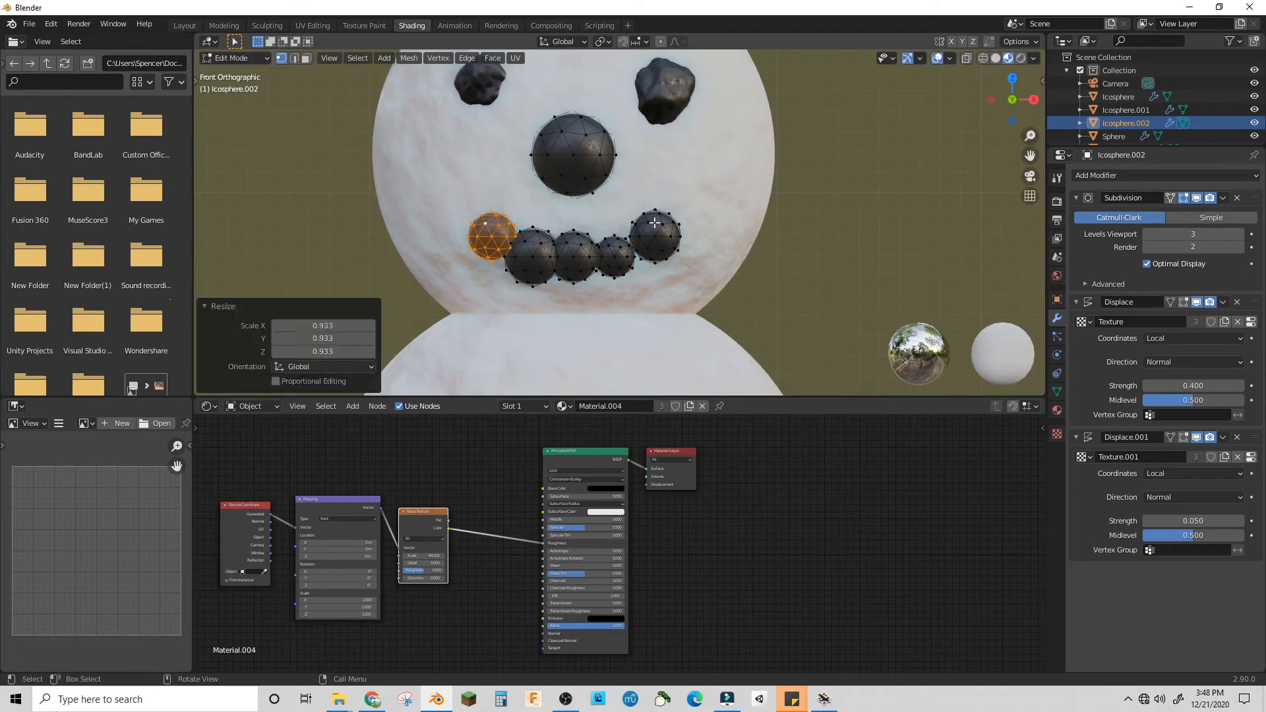
{"action": "left_click", "coordinate": [646, 226]}
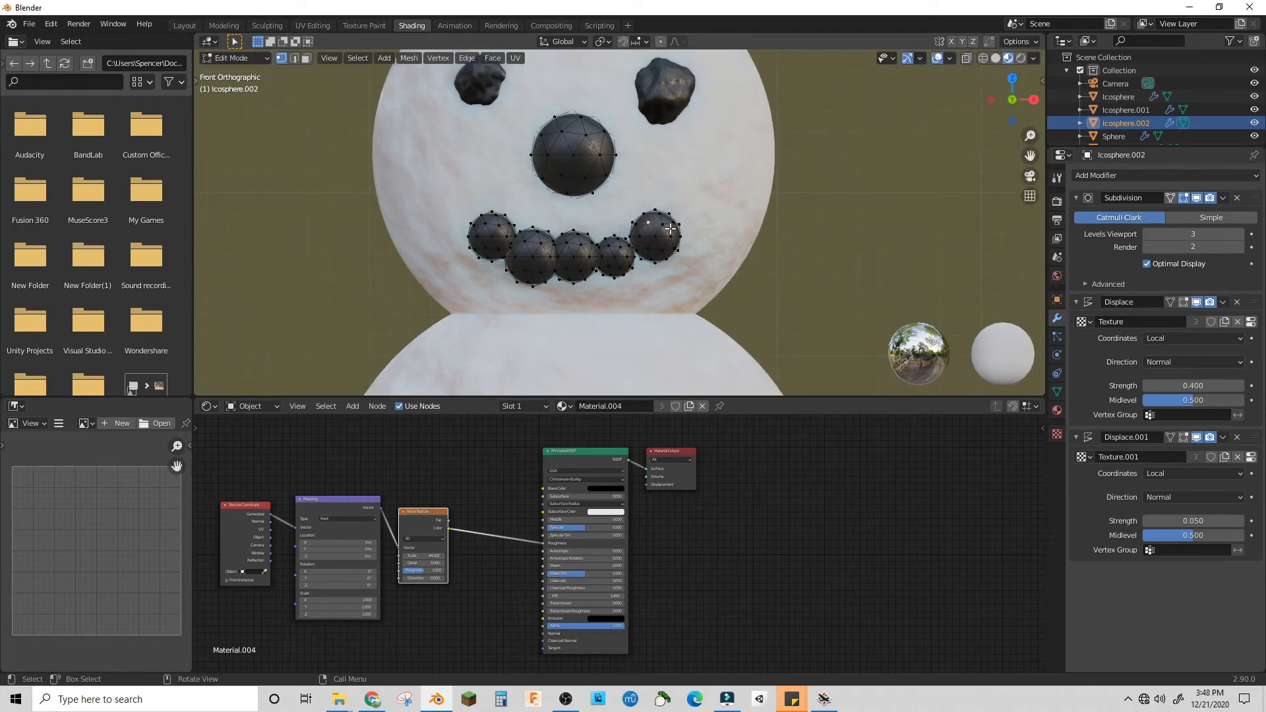
{"action": "left_click", "coordinate": [670, 229]}
{"action": "key", "text": "ctrl+l"}
{"action": "key", "text": "s"}
{"action": "left_click", "coordinate": [669, 232]}
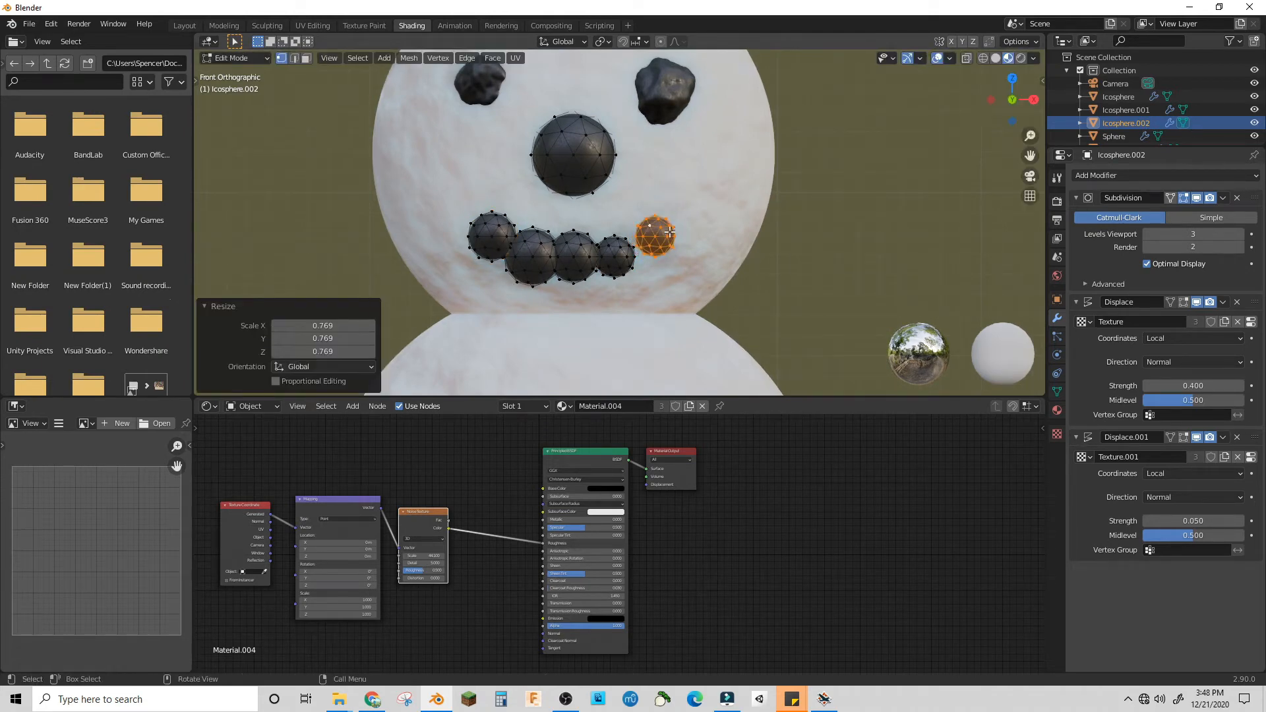
{"action": "left_click", "coordinate": [243, 57]}
{"action": "left_click", "coordinate": [232, 70]}
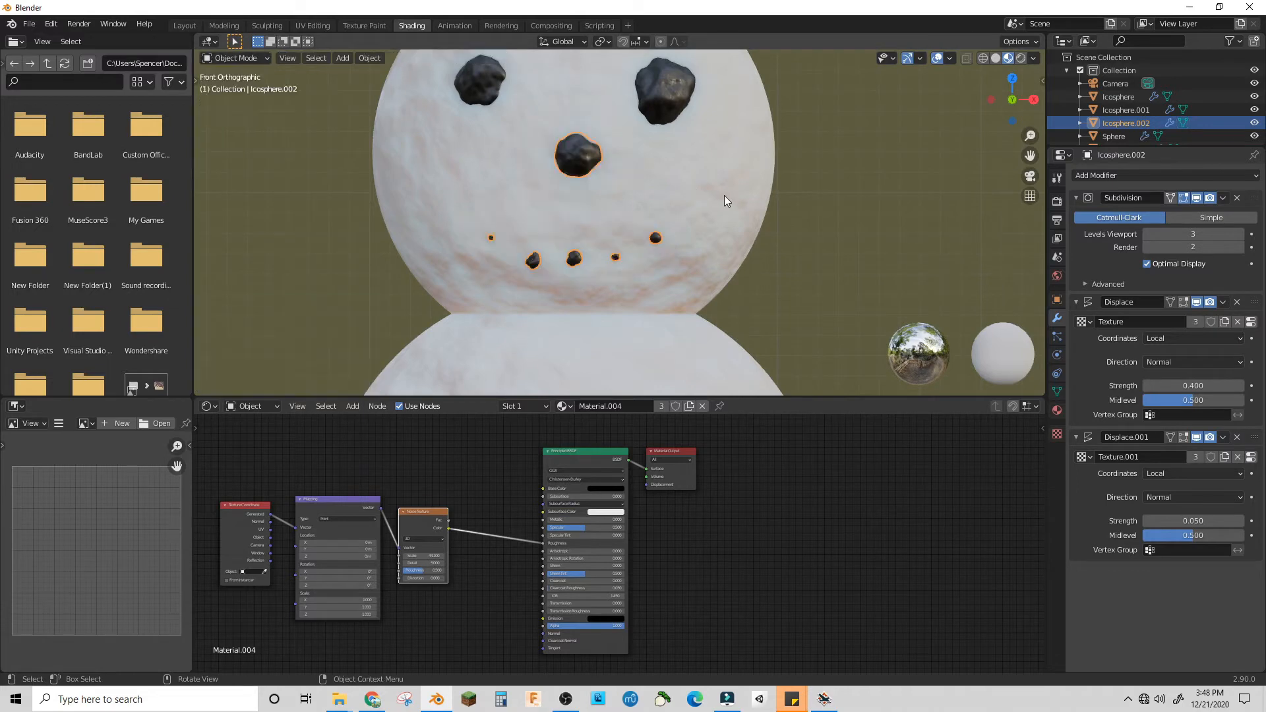
Separate the nose and mouth meshes by loose parts into individual objects and return to Object Mode
{"action": "middle_click_drag", "start_coordinate": [724, 195], "coordinate": [427, 125]}
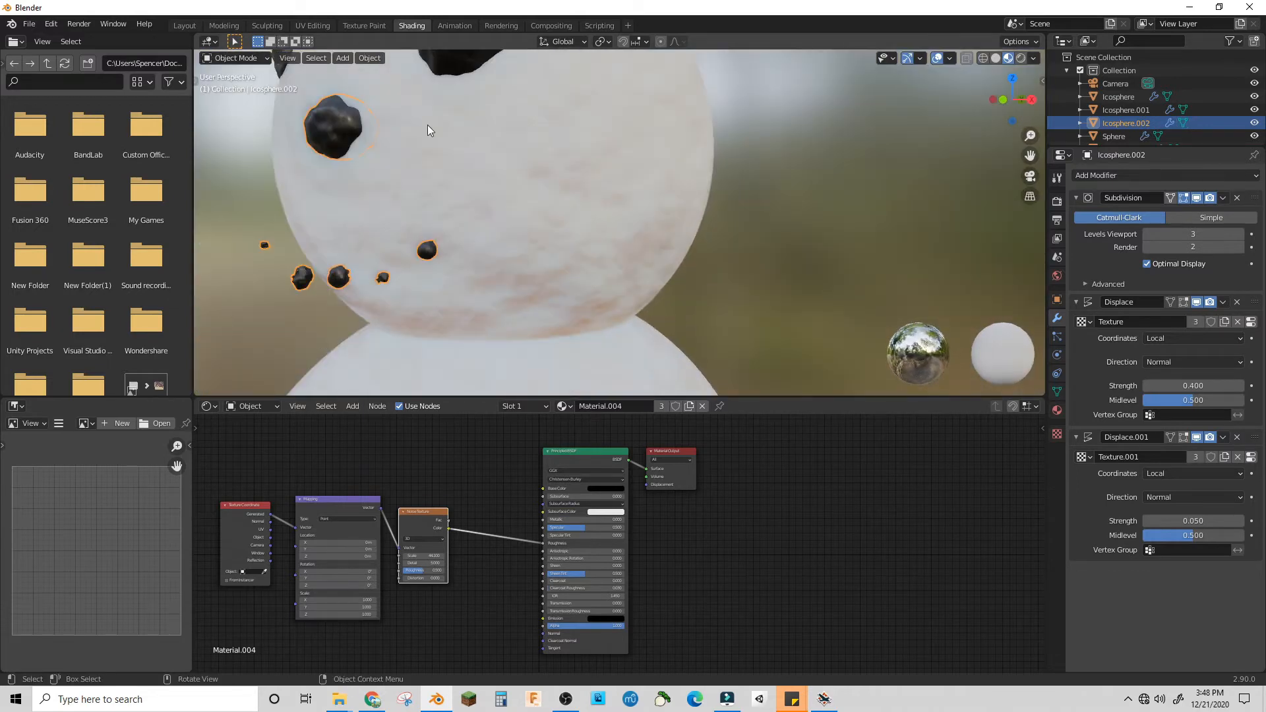
{"action": "left_click", "coordinate": [218, 59]}
{"action": "left_click", "coordinate": [229, 85]}
{"action": "middle_click_drag", "start_coordinate": [495, 216], "coordinate": [555, 224]}
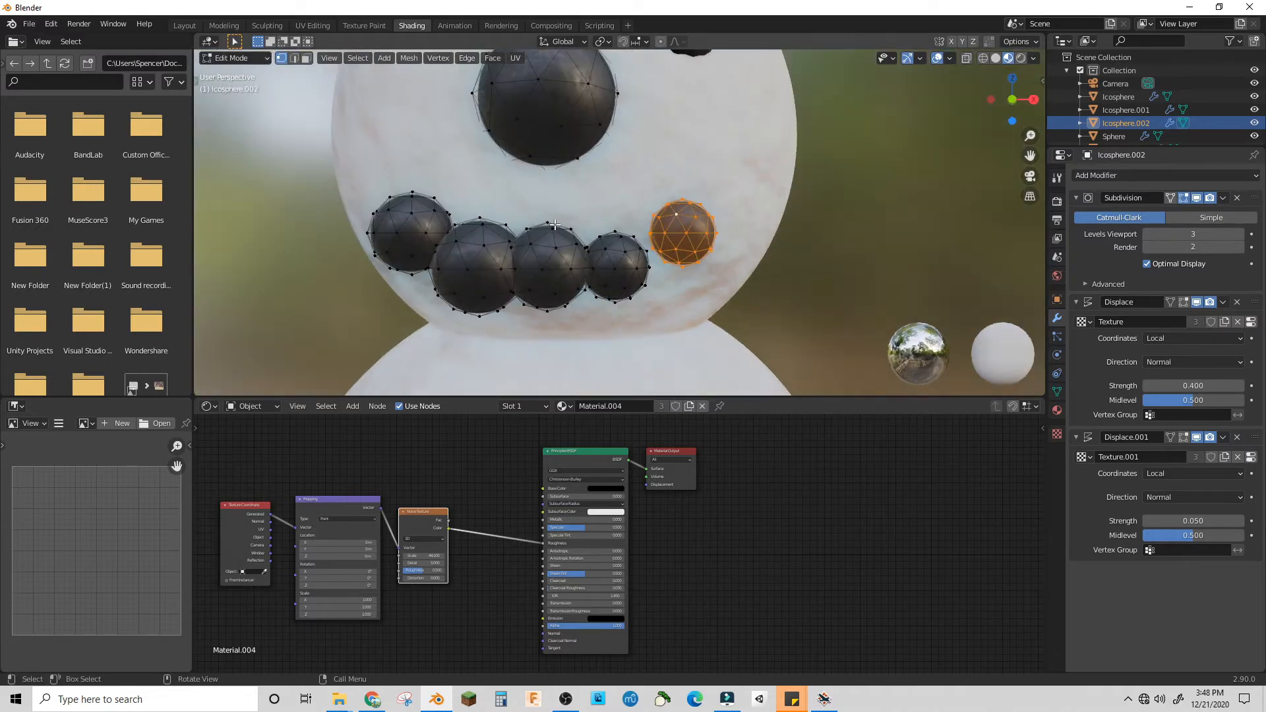
{"action": "key", "text": "a"}
{"action": "key", "text": "p"}
{"action": "left_click", "coordinate": [555, 220]}
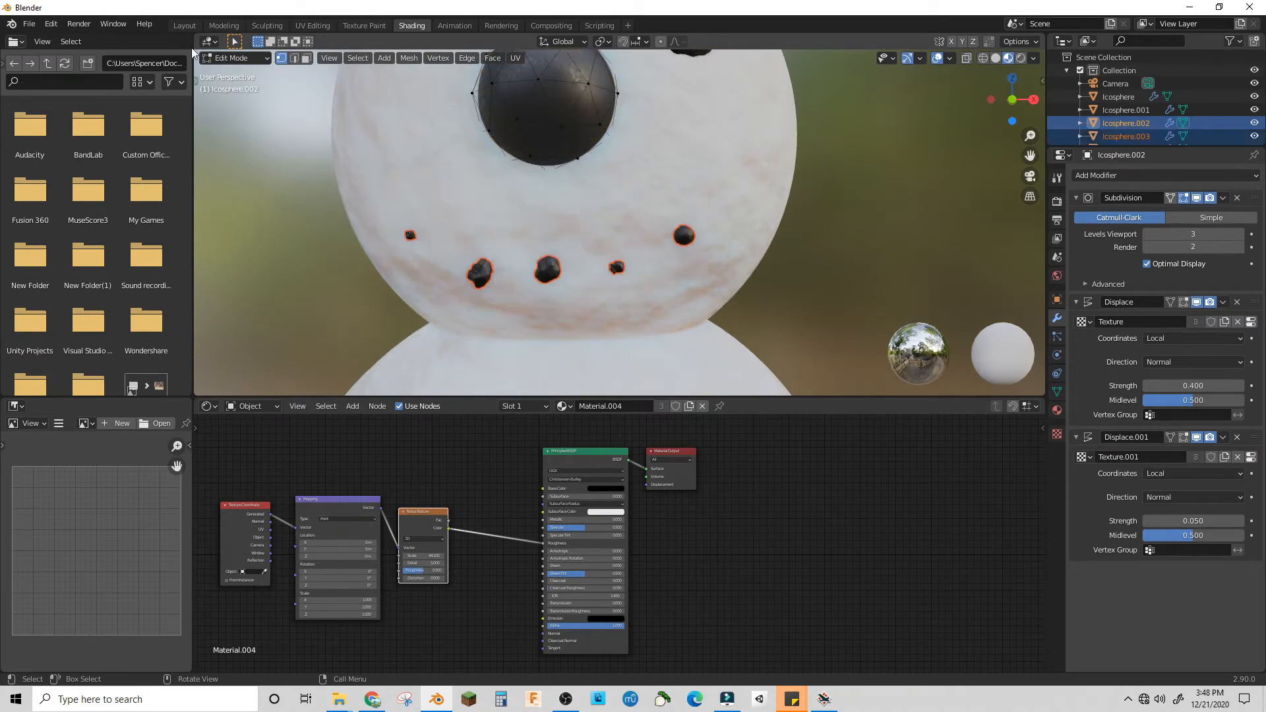
{"action": "left_click", "coordinate": [238, 63]}
{"action": "left_click", "coordinate": [231, 73]}
Enlarge the second mouth piece from the negative-X end by scaling its whole mesh in Edit Mode
{"action": "left_click", "coordinate": [484, 267]}
{"action": "key", "text": "Tab"}
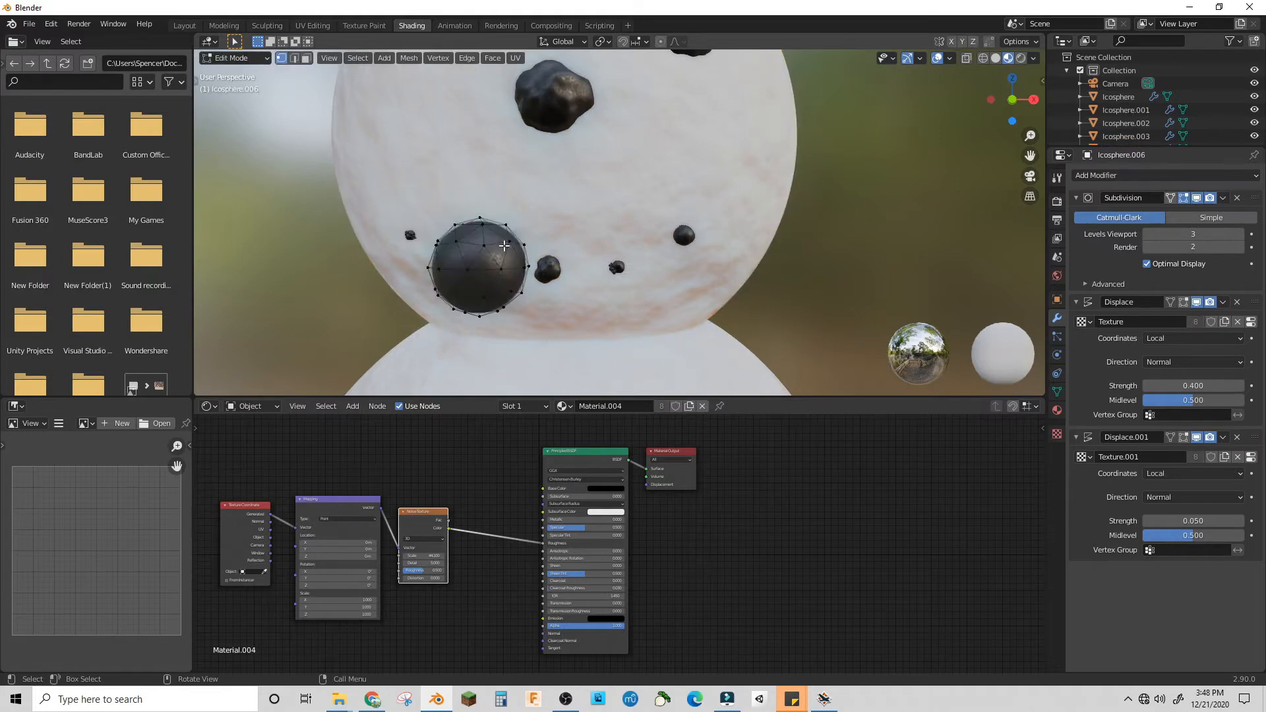
{"action": "key", "text": "a"}
{"action": "key", "text": "s"}
{"action": "left_click", "coordinate": [222, 57]}
{"action": "left_click", "coordinate": [256, 58]}
{"action": "left_click", "coordinate": [568, 338]}
Scale up the meshes of the remaining inner mouth pieces in Edit Mode and return to Object Mode
{"action": "middle_click_drag", "start_coordinate": [527, 218], "coordinate": [633, 165]}
{"action": "key", "text": "Tab"}
{"action": "key", "text": "s"}
{"action": "left_click", "coordinate": [239, 58]}
{"action": "left_click", "coordinate": [236, 73]}
Scale the mesh of the mouth piece at the positive-X end to 1.377 in Edit Mode
{"action": "left_click", "coordinate": [754, 222]}
{"action": "key", "text": "Tab"}
{"action": "key", "text": "s"}
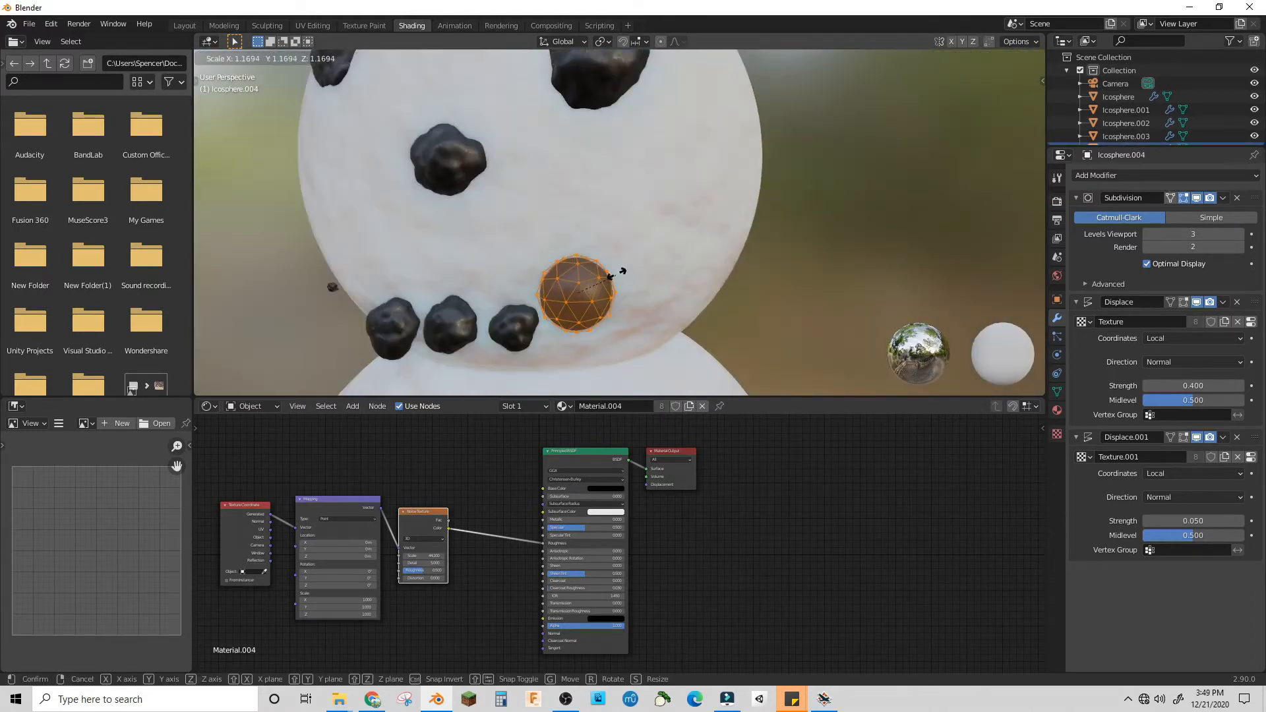
{"action": "left_click", "coordinate": [623, 264]}
{"action": "left_click", "coordinate": [239, 58]}
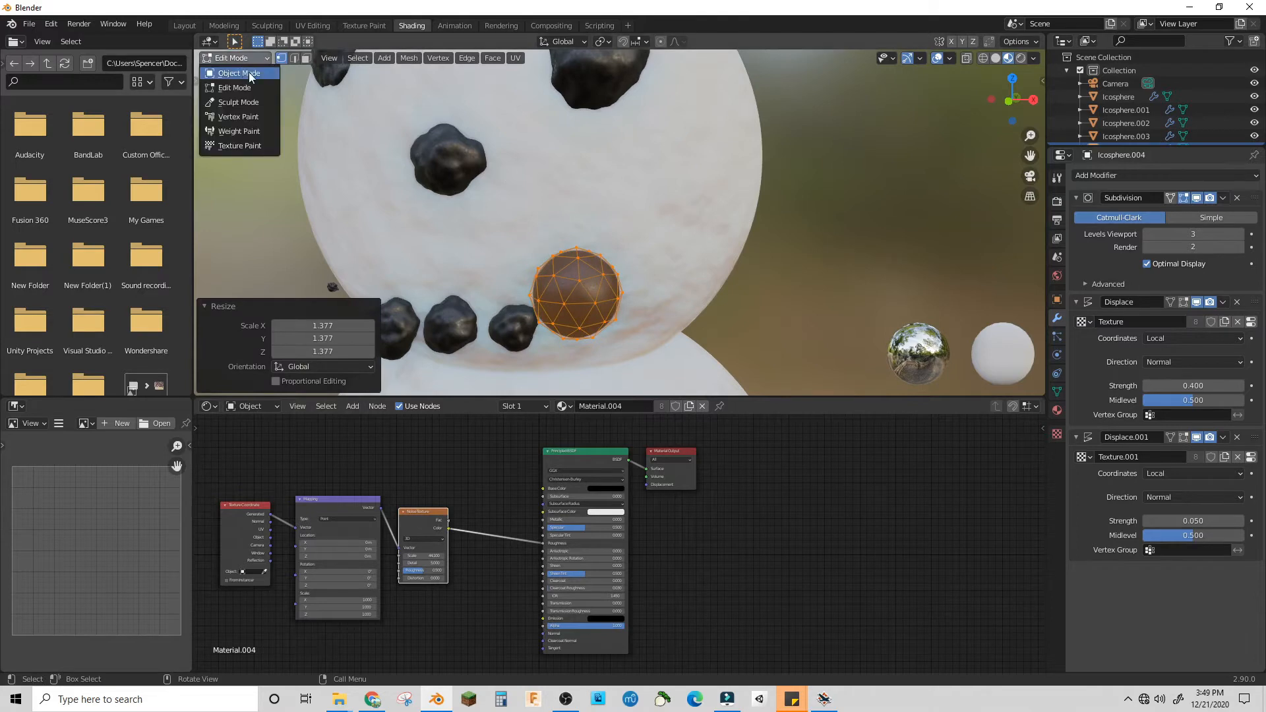
{"action": "left_click", "coordinate": [248, 73]}
Scale up the mesh of the mouth piece at the negative-X end and return to Object Mode
{"action": "middle_click_drag", "start_coordinate": [571, 247], "coordinate": [684, 233]}
{"action": "left_click", "coordinate": [238, 58]}
{"action": "left_click", "coordinate": [239, 87]}
{"action": "key", "text": "s"}
{"action": "left_click", "coordinate": [527, 264]}
{"action": "left_click", "coordinate": [239, 58]}
{"action": "left_click", "coordinate": [247, 72]}
Move the two end mouth pieces together along Y so they fit the head's curved surface
{"action": "key", "text": "KP_7"}
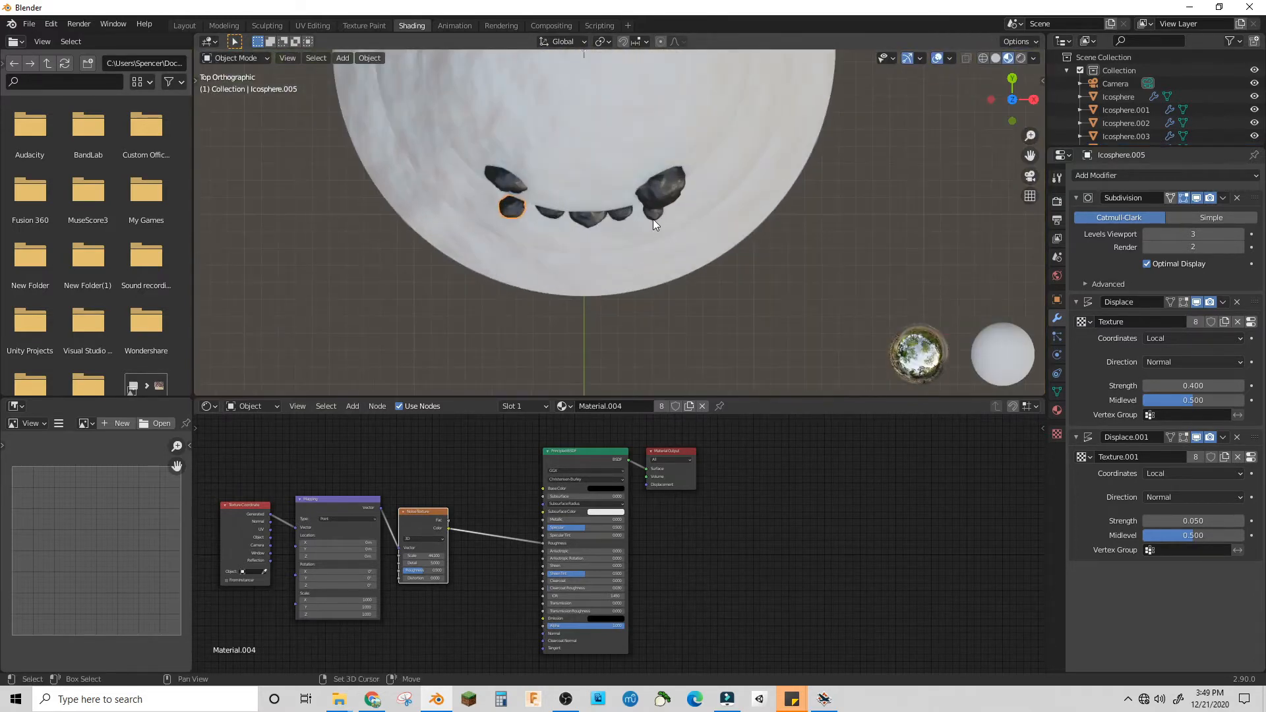
{"action": "left_click", "coordinate": [653, 219], "text": "shift"}
{"action": "key", "text": "g"}
{"action": "key", "text": "y"}
{"action": "left_click", "coordinate": [655, 203]}
{"action": "key", "text": "g"}
{"action": "key", "text": "y"}
{"action": "middle_click_drag", "start_coordinate": [655, 203], "coordinate": [606, 125]}
{"action": "left_click", "coordinate": [576, 113]}
Move the inner mouth coal along Y to seat it in the head's front surface
{"action": "left_click", "coordinate": [608, 240]}
{"action": "key", "text": "g"}
{"action": "key", "text": "y"}
{"action": "left_click", "coordinate": [594, 240]}
Select all five mouth pieces and raise them about 0.122 m along Z, closer to the nose
{"action": "middle_click_drag", "start_coordinate": [567, 240], "coordinate": [666, 263]}
{"action": "left_click", "coordinate": [613, 271], "text": "shift"}
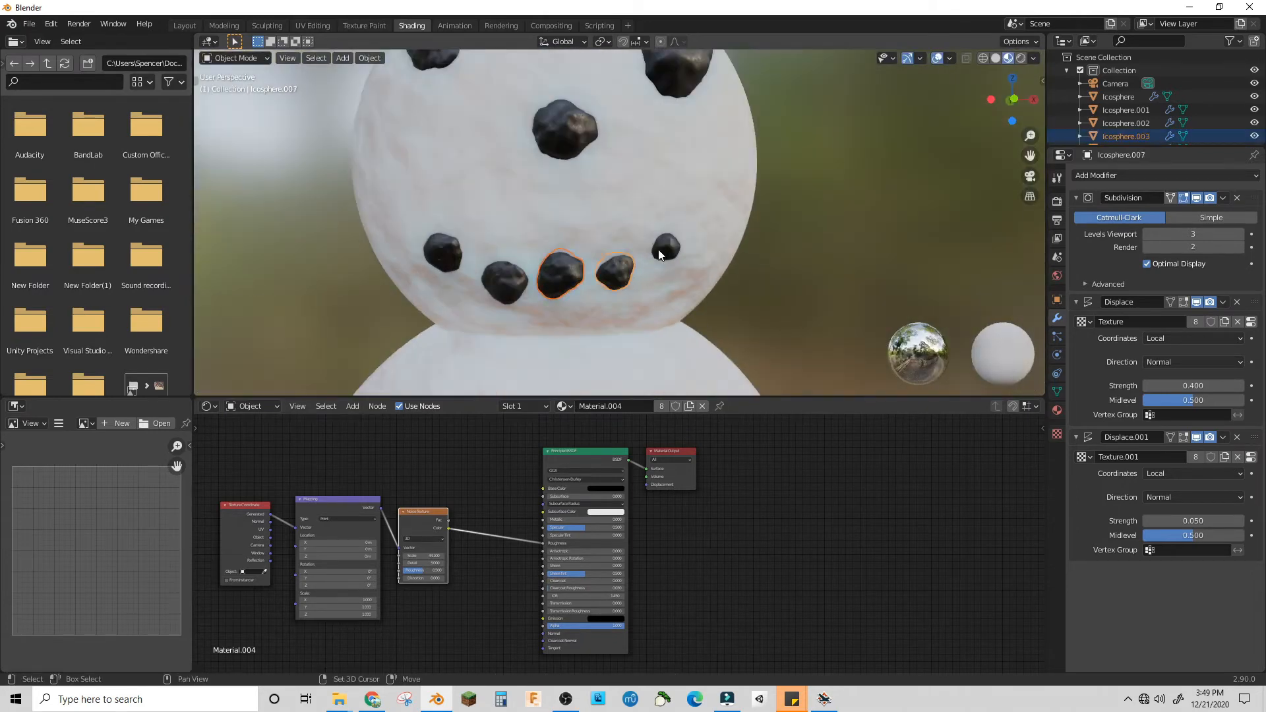
{"action": "left_click", "coordinate": [517, 279], "text": "shift"}
{"action": "left_click", "coordinate": [457, 257], "text": "shift"}
{"action": "key", "text": "g"}
{"action": "key", "text": "z"}
{"action": "left_click", "coordinate": [559, 233]}
{"action": "key", "text": "g"}
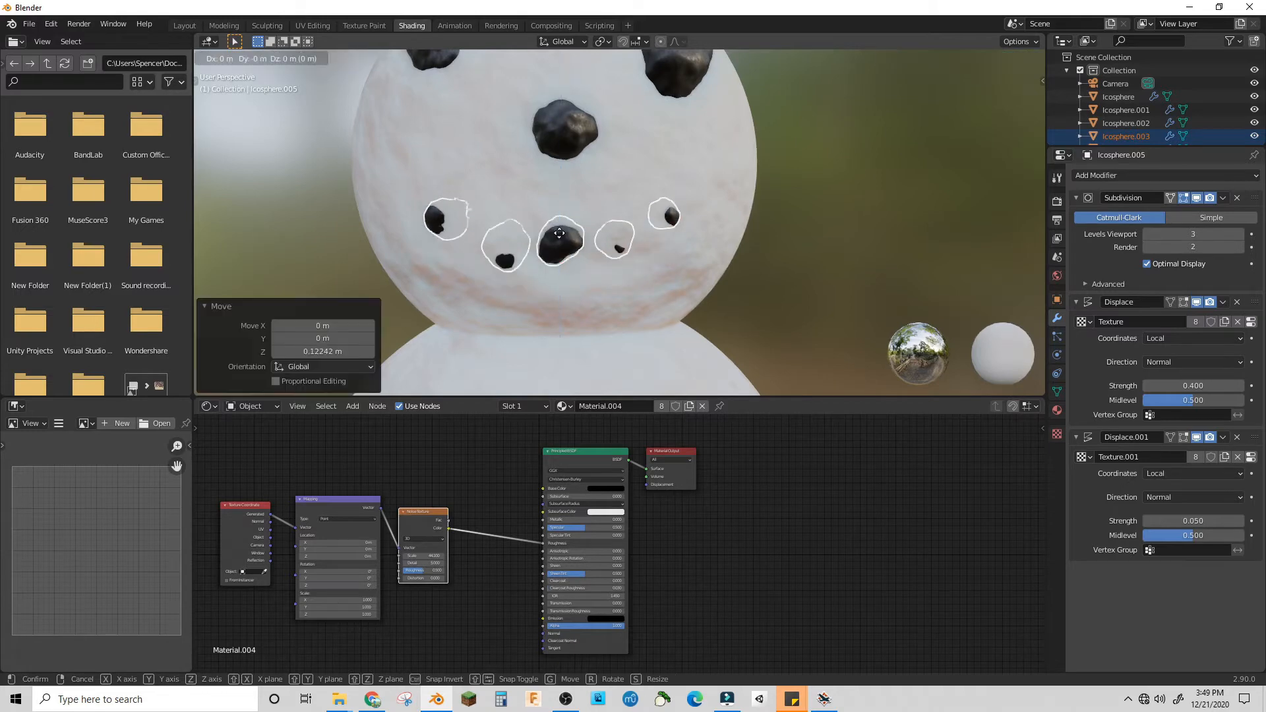
{"action": "left_click", "coordinate": [559, 227]}
Fine-tune the placement of individual coal pieces on the face from the front view
{"action": "key", "text": "KP_1"}
{"action": "left_click", "coordinate": [647, 152]}
{"action": "key", "text": "g"}
{"action": "left_click", "coordinate": [538, 150]}
{"action": "left_click", "coordinate": [571, 191]}
{"action": "key", "text": "g"}
{"action": "middle_click_drag", "start_coordinate": [611, 197], "coordinate": [585, 265]}
{"action": "scroll", "coordinate": [600, 204], "scroll_direction": "up", "scroll_amount": 5}
Duplicate the nose mesh in Edit Mode and place the copy about 1.367 m lower along Z, on the middle snowball
{"action": "left_click", "coordinate": [594, 177]}
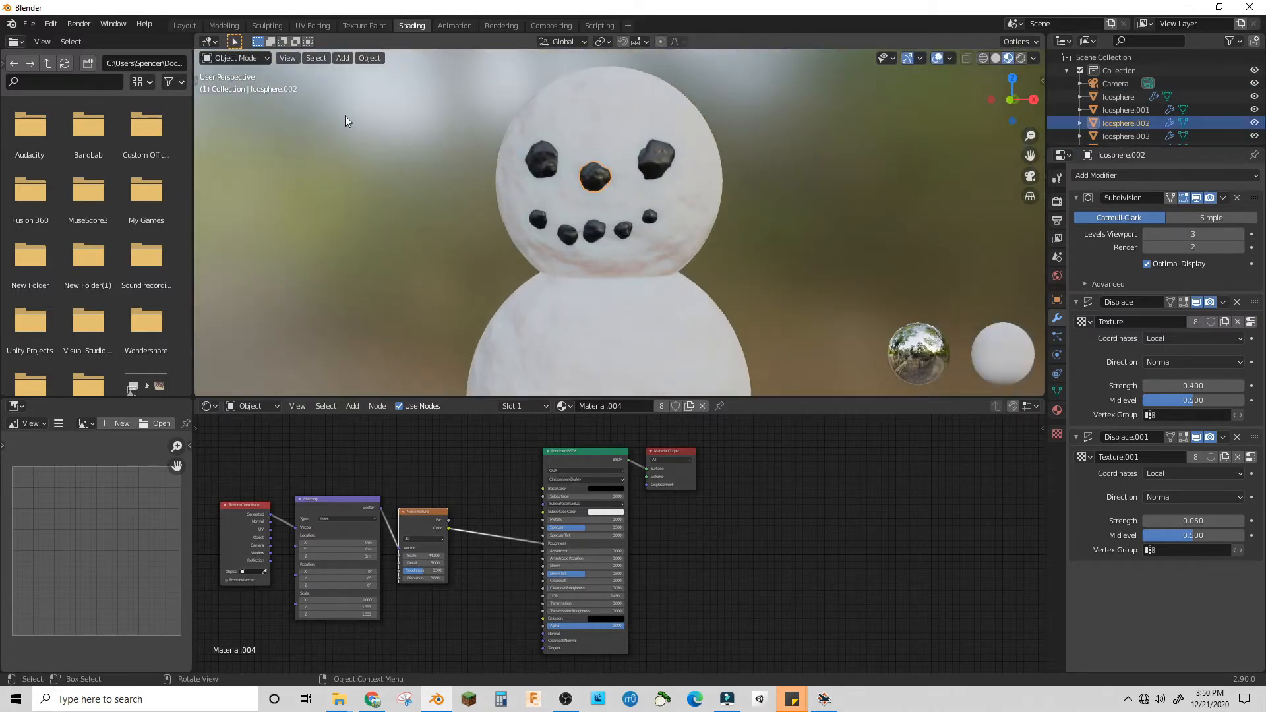
{"action": "left_click", "coordinate": [254, 58]}
{"action": "left_click", "coordinate": [238, 88]}
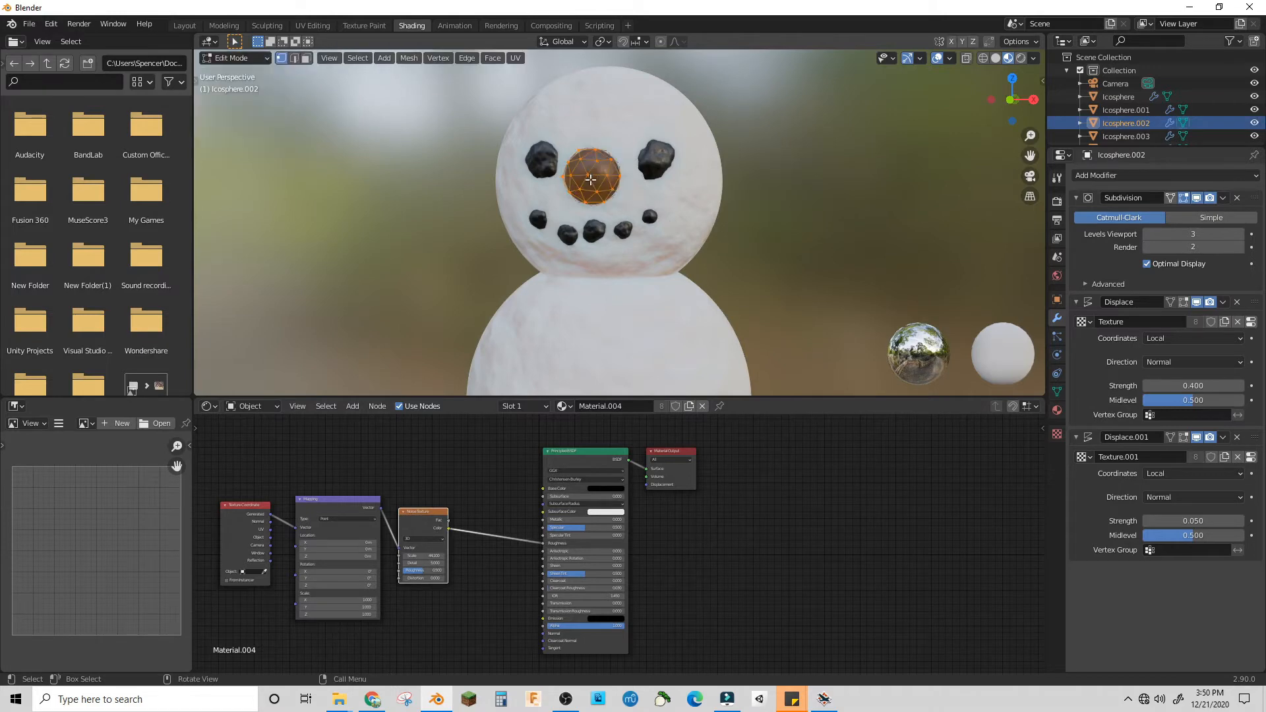
{"action": "key", "text": "shift+d"}
{"action": "key", "text": "z"}
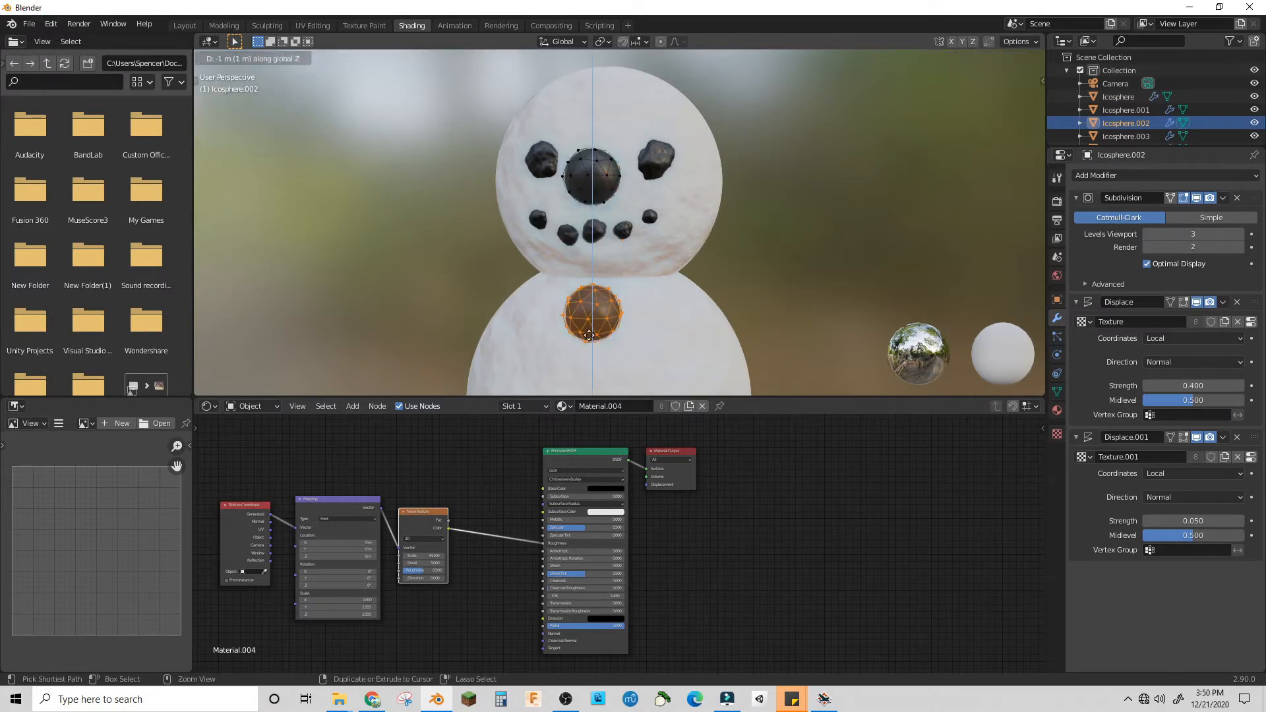
{"action": "left_click", "coordinate": [586, 364]}
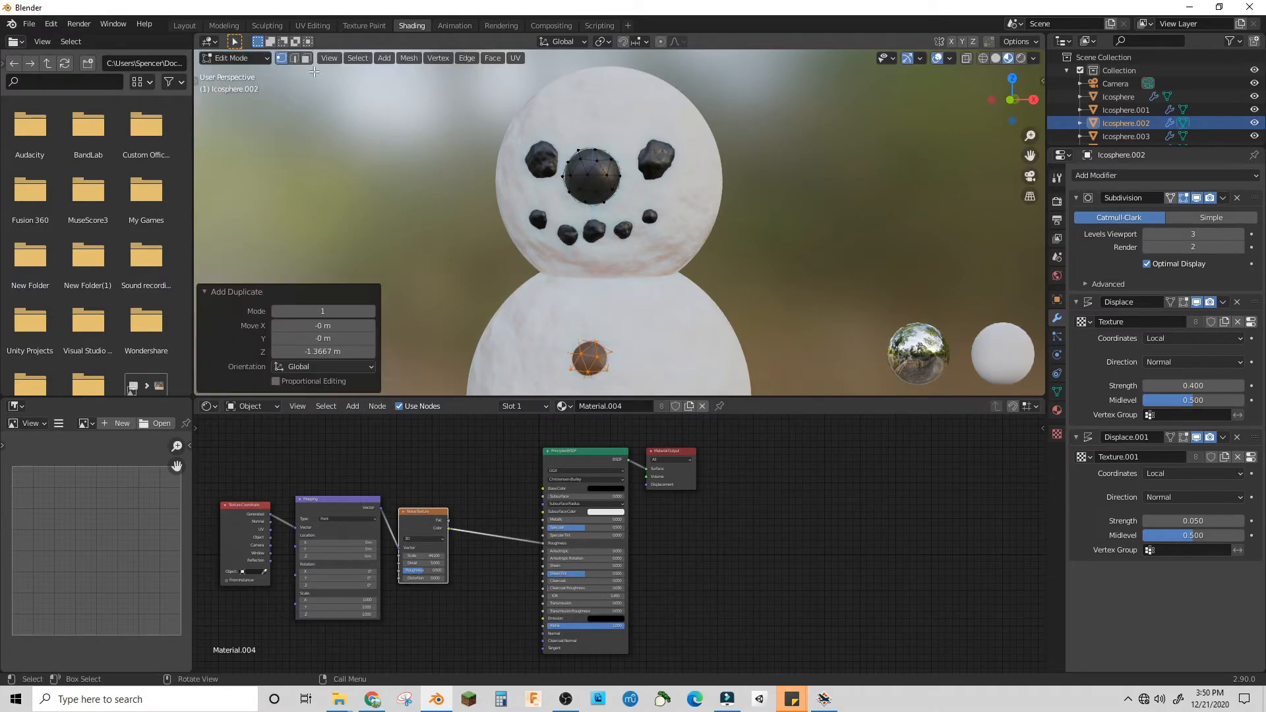
Separate the duplicated coal from the nose into its own object and return to Object Mode
{"action": "key", "text": "p"}
{"action": "left_click", "coordinate": [544, 222]}
{"action": "left_click", "coordinate": [215, 58]}
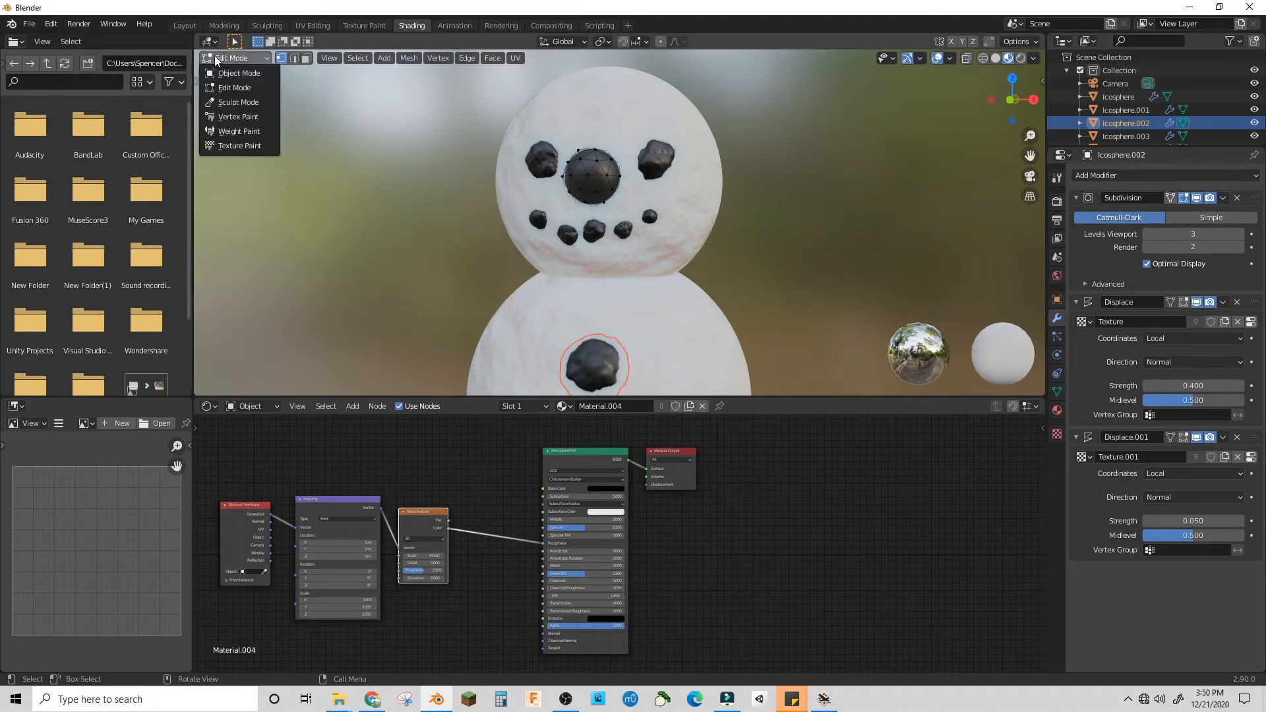
{"action": "left_click", "coordinate": [228, 73]}
Move the separated coal along Y to sit on the middle snowball's front as the top button
{"action": "scroll", "coordinate": [658, 238], "scroll_direction": "down", "scroll_amount": 5}
{"action": "left_click", "coordinate": [607, 288]}
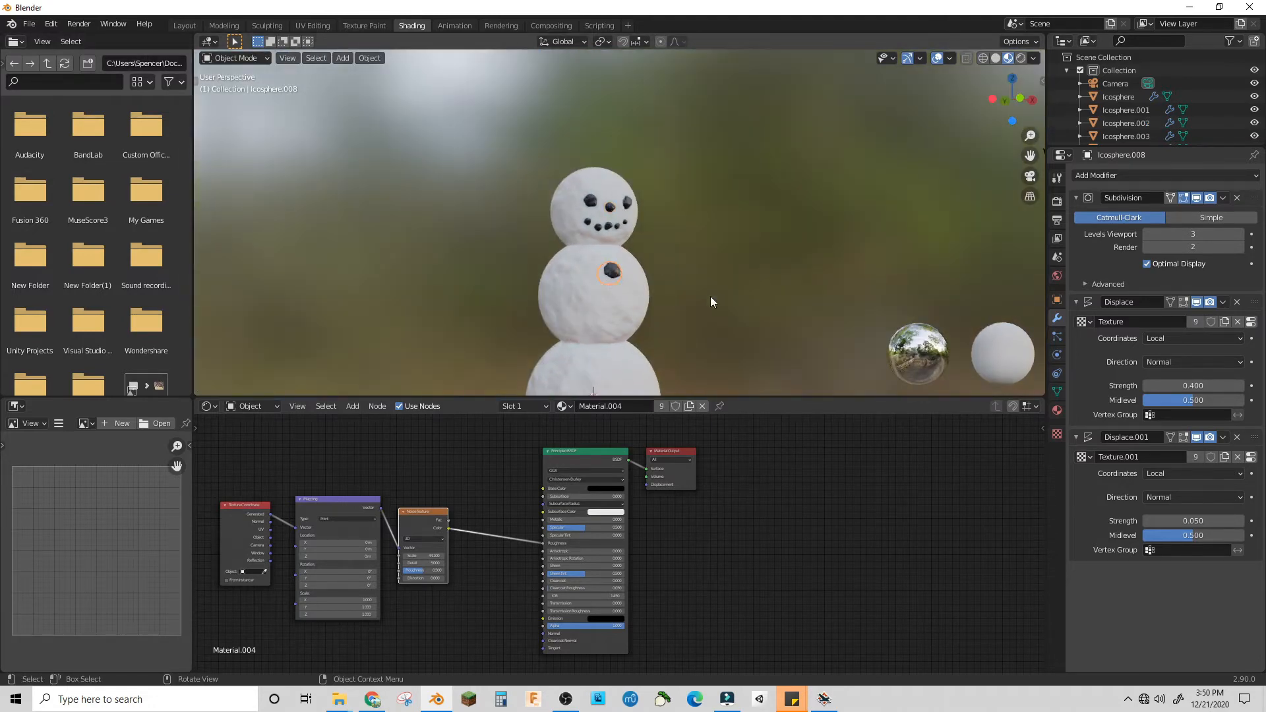
{"action": "key", "text": "KP_1"}
{"action": "scroll", "coordinate": [671, 304], "scroll_direction": "up", "scroll_amount": 3}
{"action": "middle_click_drag", "start_coordinate": [672, 303], "coordinate": [678, 152], "text": "shift"}
{"action": "key", "text": "g"}
{"action": "key", "text": "y"}
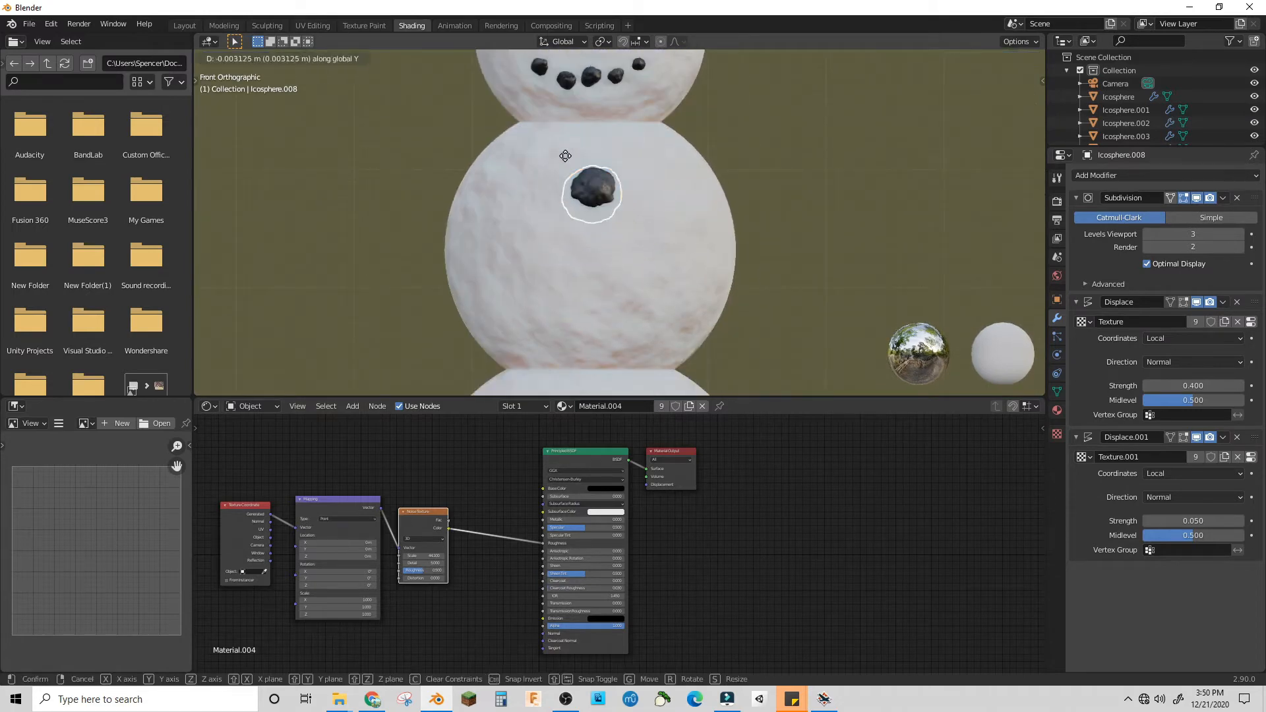
{"action": "left_click", "coordinate": [724, 135]}
{"action": "middle_click_drag", "start_coordinate": [724, 135], "coordinate": [815, 218]}
Duplicate the top button's mesh below it as a second, separate coal button on the middle snowball
{"action": "key", "text": "Tab"}
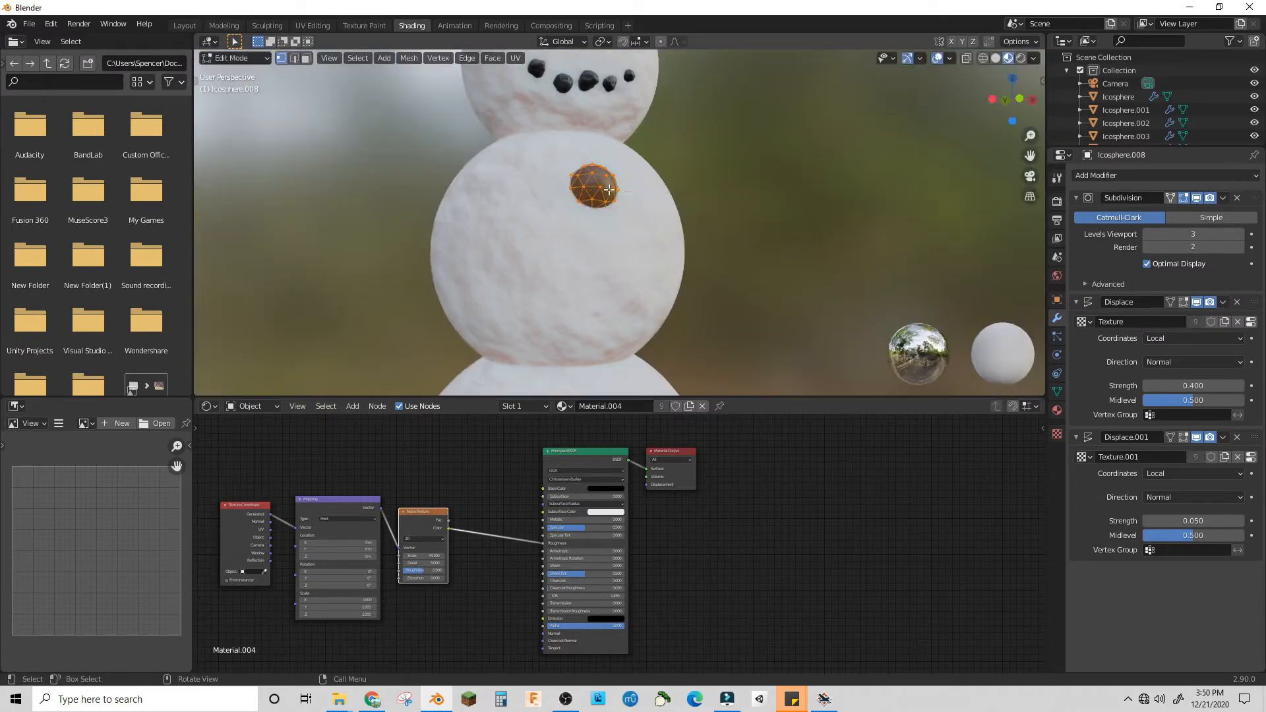
{"action": "key", "text": "shift+d"}
{"action": "left_click", "coordinate": [600, 253]}
{"action": "key", "text": "Tab"}
{"action": "left_click", "coordinate": [599, 255]}
{"action": "key", "text": "Tab"}
{"action": "middle_click_drag", "start_coordinate": [685, 198], "coordinate": [662, 218]}
{"action": "scroll", "coordinate": [662, 218], "scroll_direction": "down", "scroll_amount": 4}
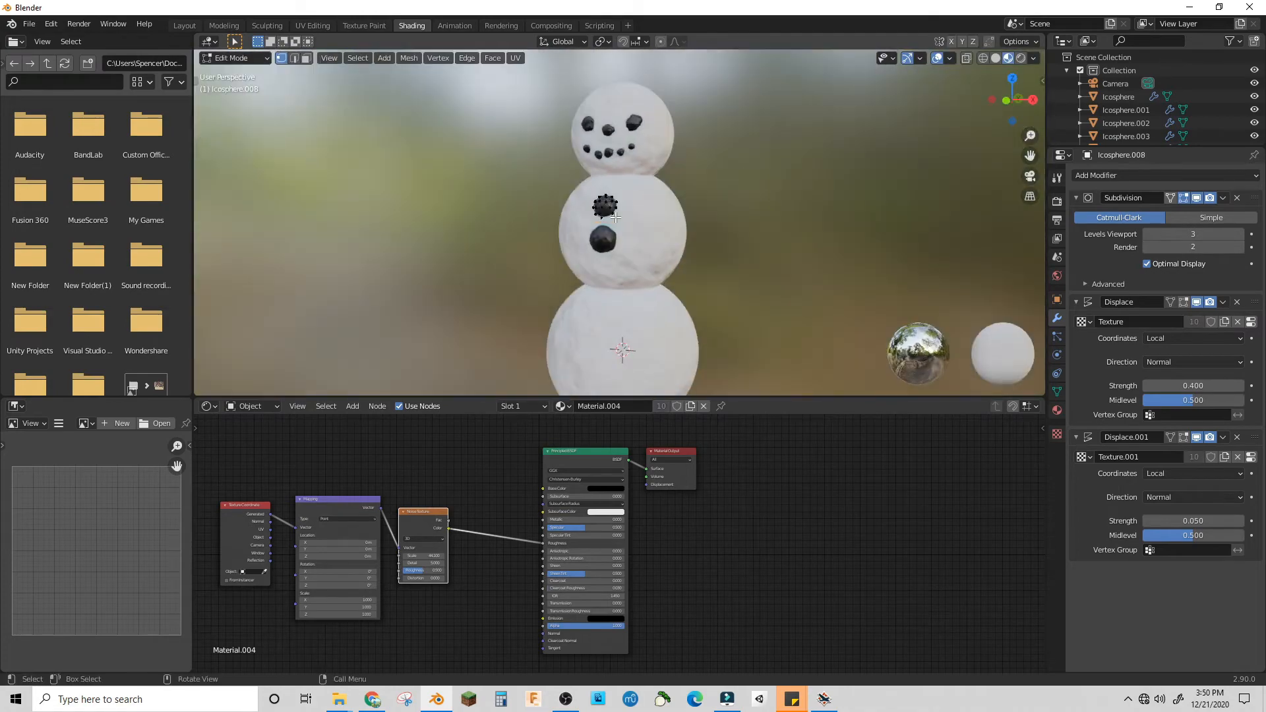
{"action": "scroll", "coordinate": [613, 218], "scroll_direction": "up", "scroll_amount": 3}
Duplicate the second button downward along Z as a third coal button on the middle snowball
{"action": "key", "text": "Tab"}
{"action": "left_click", "coordinate": [594, 247]}
{"action": "key", "text": "shift+d"}
{"action": "key", "text": "z"}
{"action": "left_click", "coordinate": [566, 273]}
{"action": "middle_click_drag", "start_coordinate": [566, 273], "coordinate": [488, 264]}
Lower the third button's mesh about 0.136 m along Z in Edit Mode and return to Object Mode
{"action": "key", "text": "Tab"}
{"action": "key", "text": "g"}
{"action": "key", "text": "y"}
{"action": "left_click", "coordinate": [235, 59]}
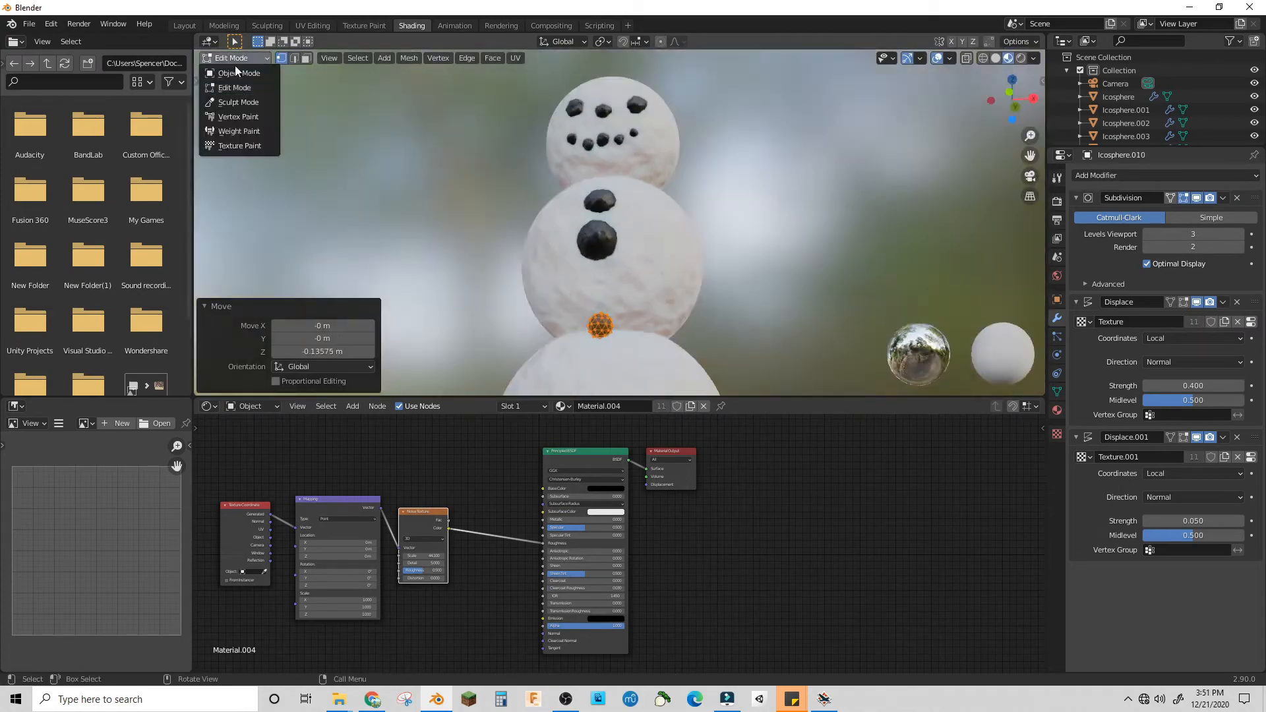
{"action": "left_click", "coordinate": [235, 73]}
Push the middle button about 0.11 m along Y into the body and adjust the button spacing along Z
{"action": "middle_click_drag", "start_coordinate": [527, 224], "coordinate": [850, 231]}
{"action": "left_click", "coordinate": [607, 251]}
{"action": "key", "text": "g"}
{"action": "key", "text": "y"}
{"action": "left_click", "coordinate": [602, 248]}
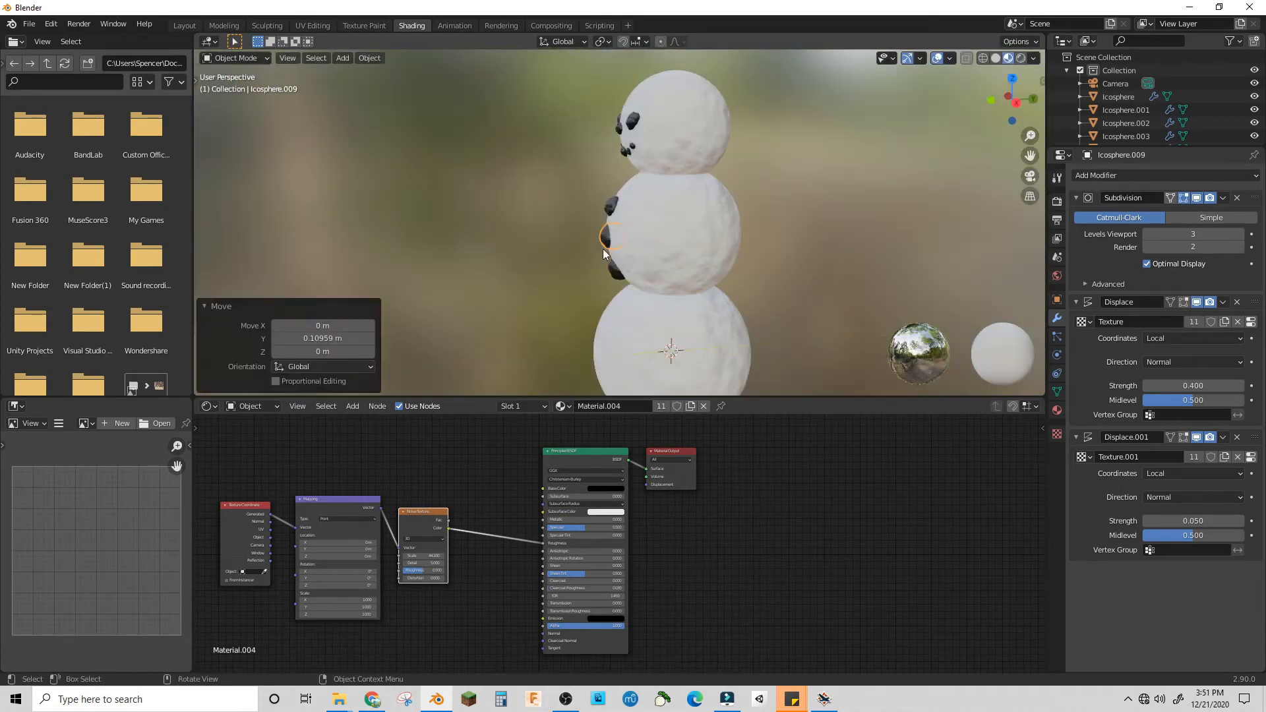
{"action": "key", "text": "g"}
{"action": "key", "text": "z"}
{"action": "left_click", "coordinate": [569, 267]}
Add a cylinder mesh with default settings and move it 6 m up along Z, above the snowman's head
{"action": "key", "text": "KP_1"}
{"action": "middle_click_drag", "start_coordinate": [606, 184], "coordinate": [639, 282], "text": "shift"}
{"action": "key", "text": "shift+a"}
{"action": "mouse_move", "coordinate": [613, 282]}
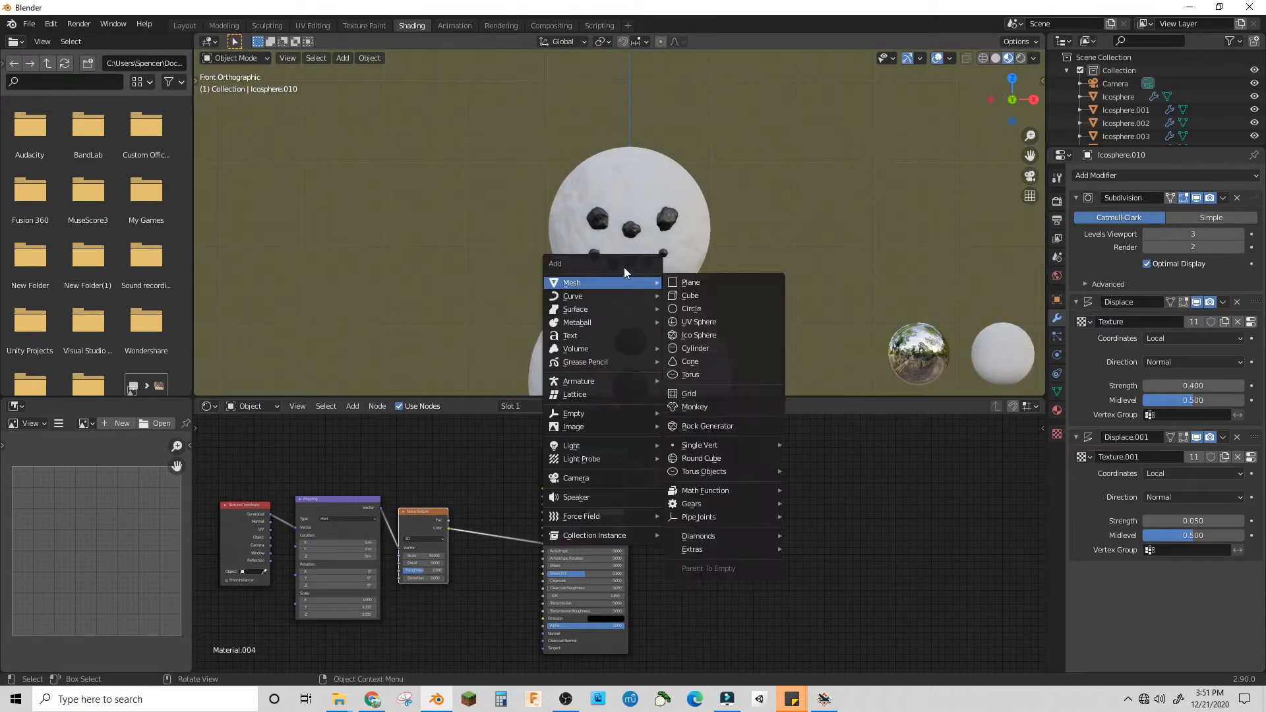
{"action": "left_click", "coordinate": [693, 347]}
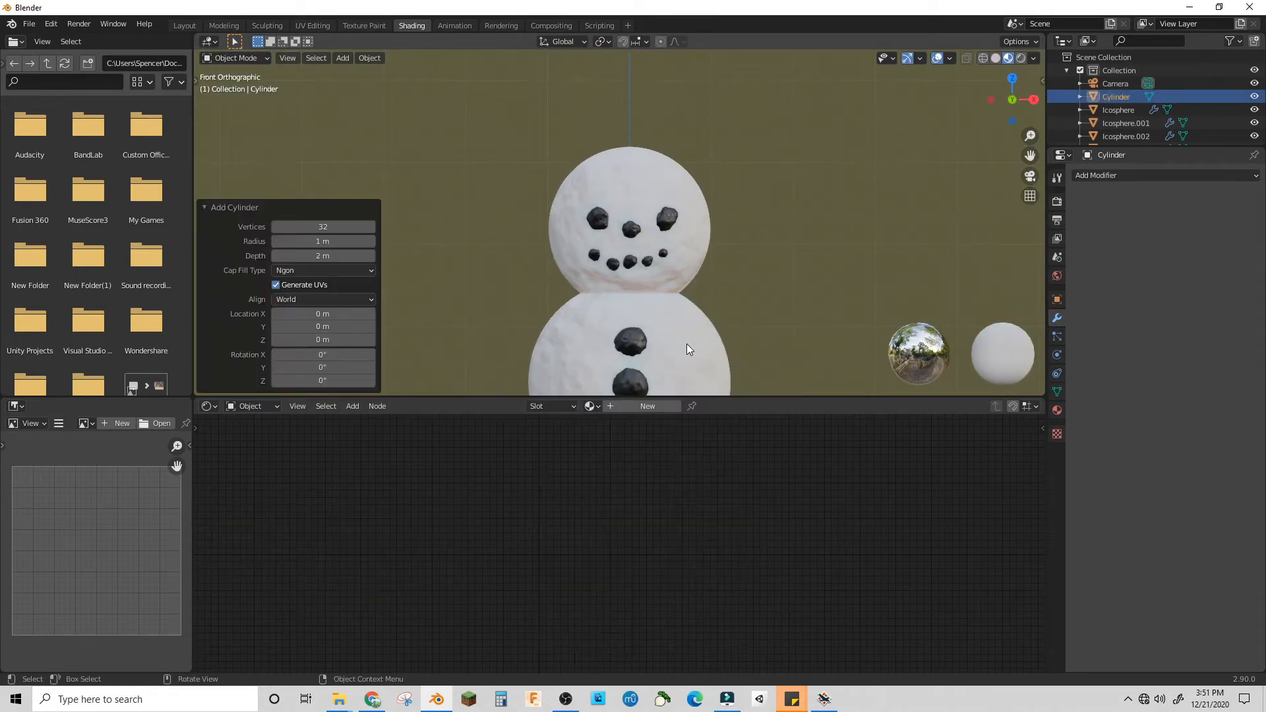
{"action": "scroll", "coordinate": [671, 279], "scroll_direction": "down", "scroll_amount": 5}
{"action": "scroll", "coordinate": [671, 280], "scroll_direction": "up", "scroll_amount": 1}
{"action": "key", "text": "g"}
{"action": "key", "text": "z"}
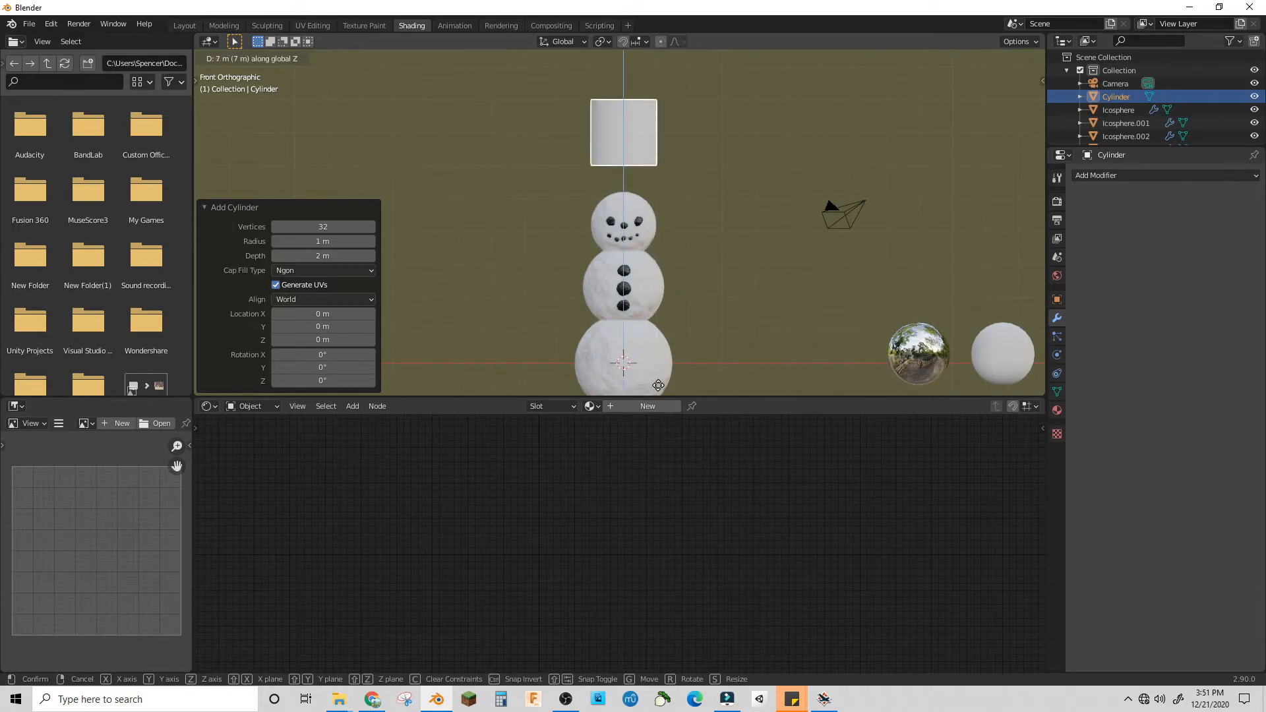
{"action": "left_click", "coordinate": [655, 89]}
Raise the cylinder another 0.7 m along Z, clear of the head
{"action": "scroll", "coordinate": [689, 203], "scroll_direction": "up", "scroll_amount": 4}
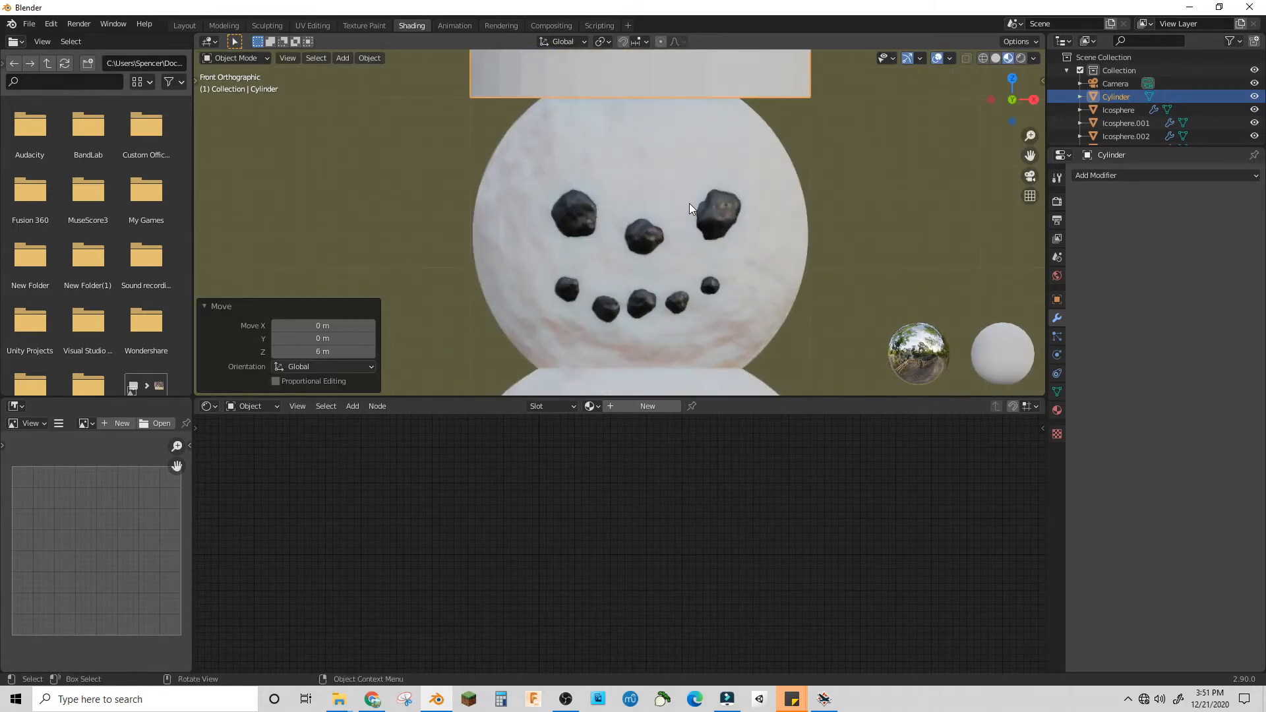
{"action": "scroll", "coordinate": [712, 205], "scroll_direction": "up", "scroll_amount": 3}
{"action": "key", "text": "g"}
{"action": "key", "text": "z"}
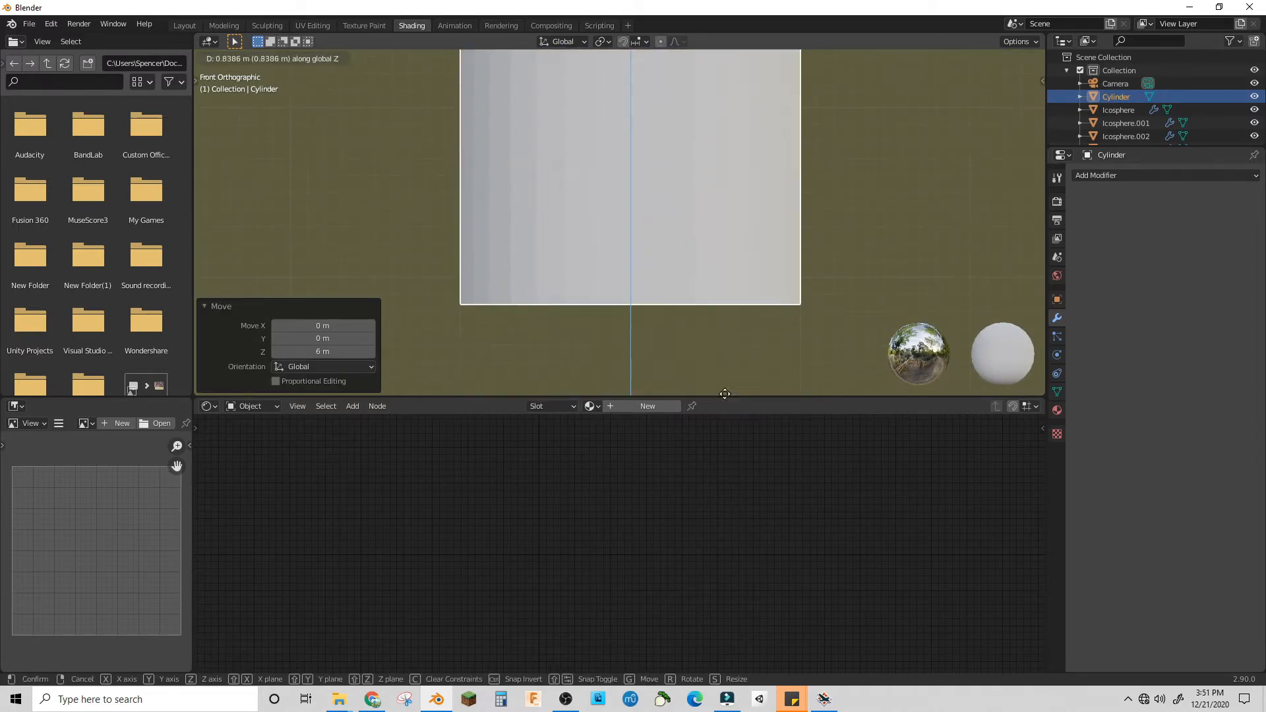
{"action": "left_click", "coordinate": [706, 88]}
{"action": "scroll", "coordinate": [700, 99], "scroll_direction": "down", "scroll_amount": 7}
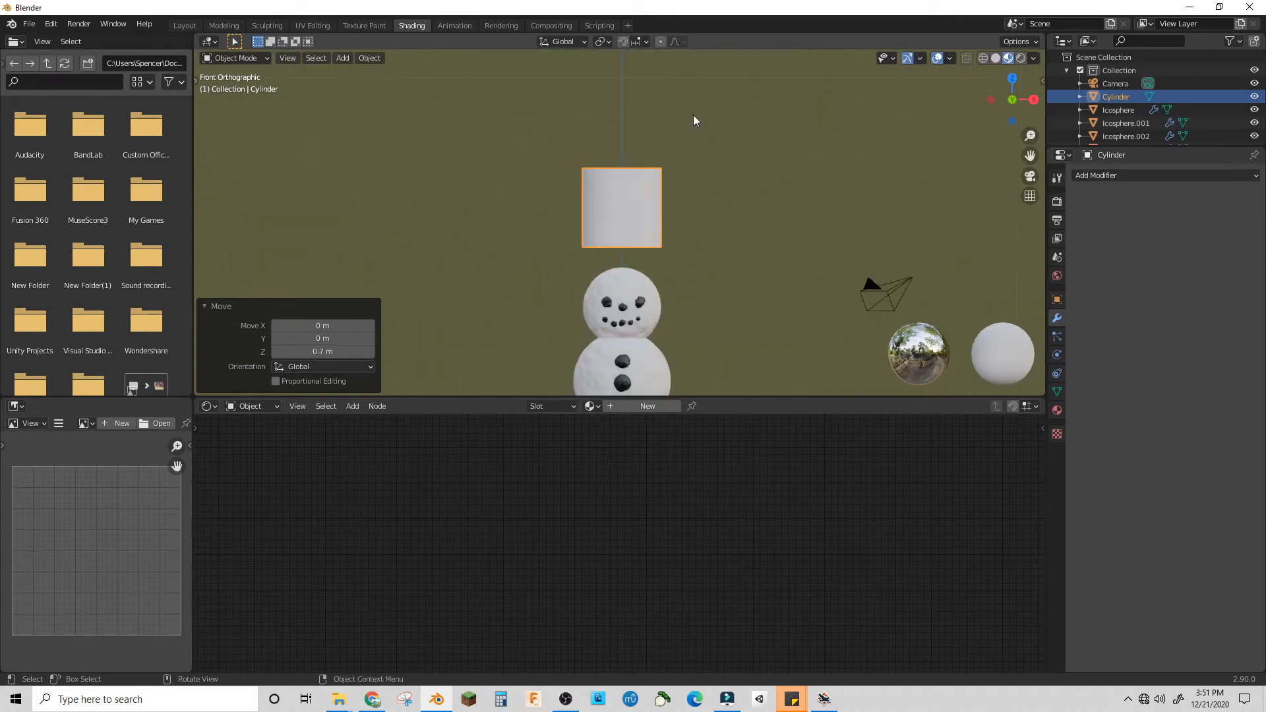
Scale the whole cylinder mesh in Edit Mode, first by 0.5 and again by 1.4
{"action": "left_click", "coordinate": [234, 58]}
{"action": "left_click", "coordinate": [228, 88]}
{"action": "key", "text": "s"}
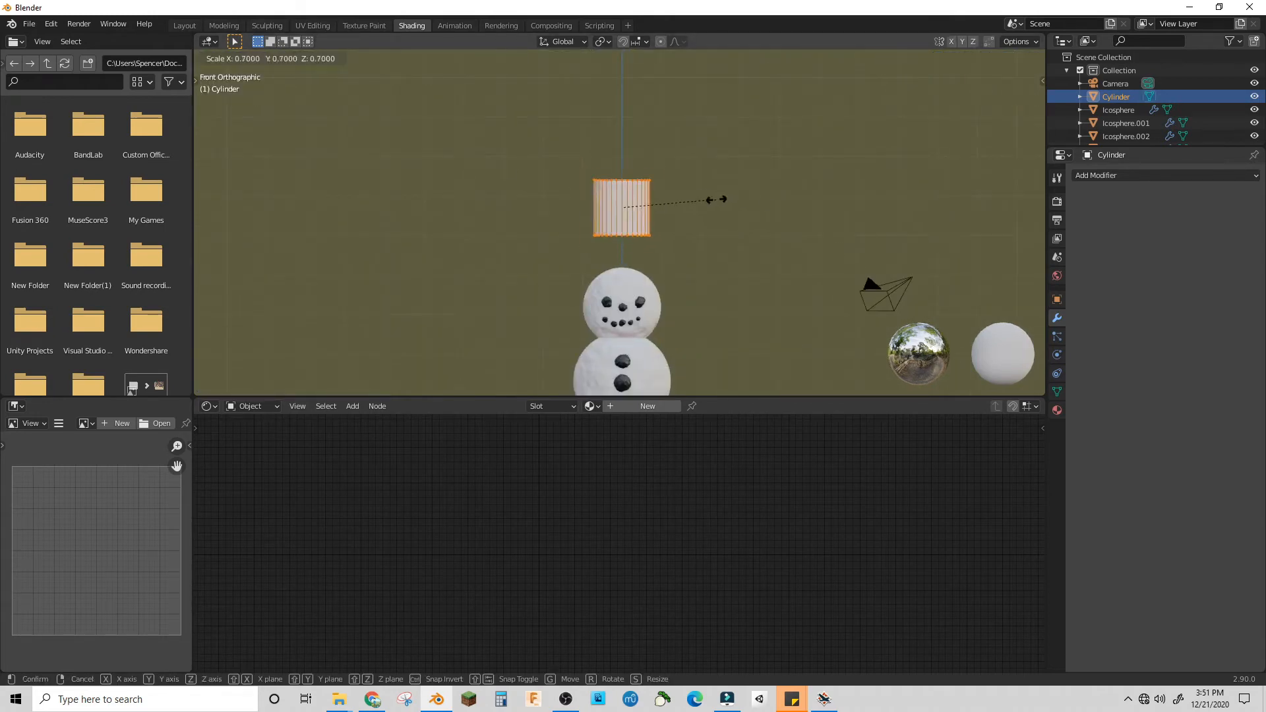
{"action": "left_click", "coordinate": [692, 192]}
{"action": "scroll", "coordinate": [713, 168], "scroll_direction": "up", "scroll_amount": 5}
{"action": "scroll", "coordinate": [714, 169], "scroll_direction": "down", "scroll_amount": 2}
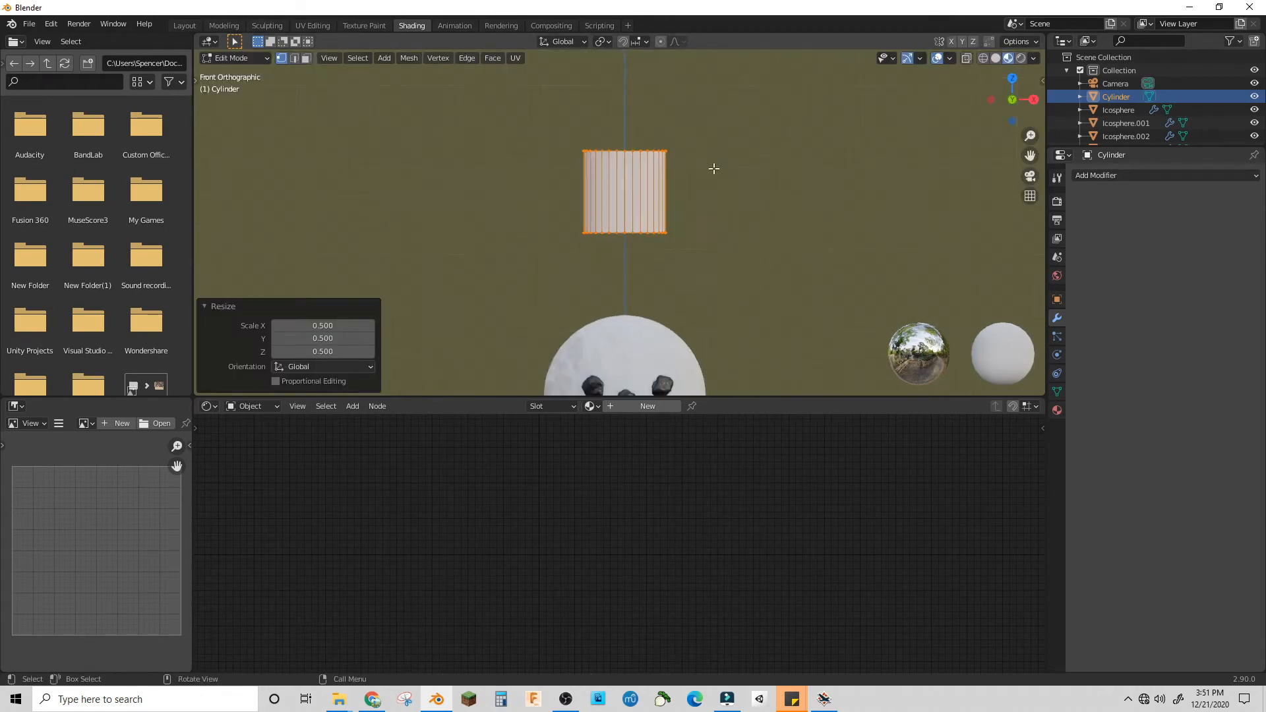
{"action": "key", "text": "s"}
{"action": "left_click", "coordinate": [756, 177], "text": "ctrl"}
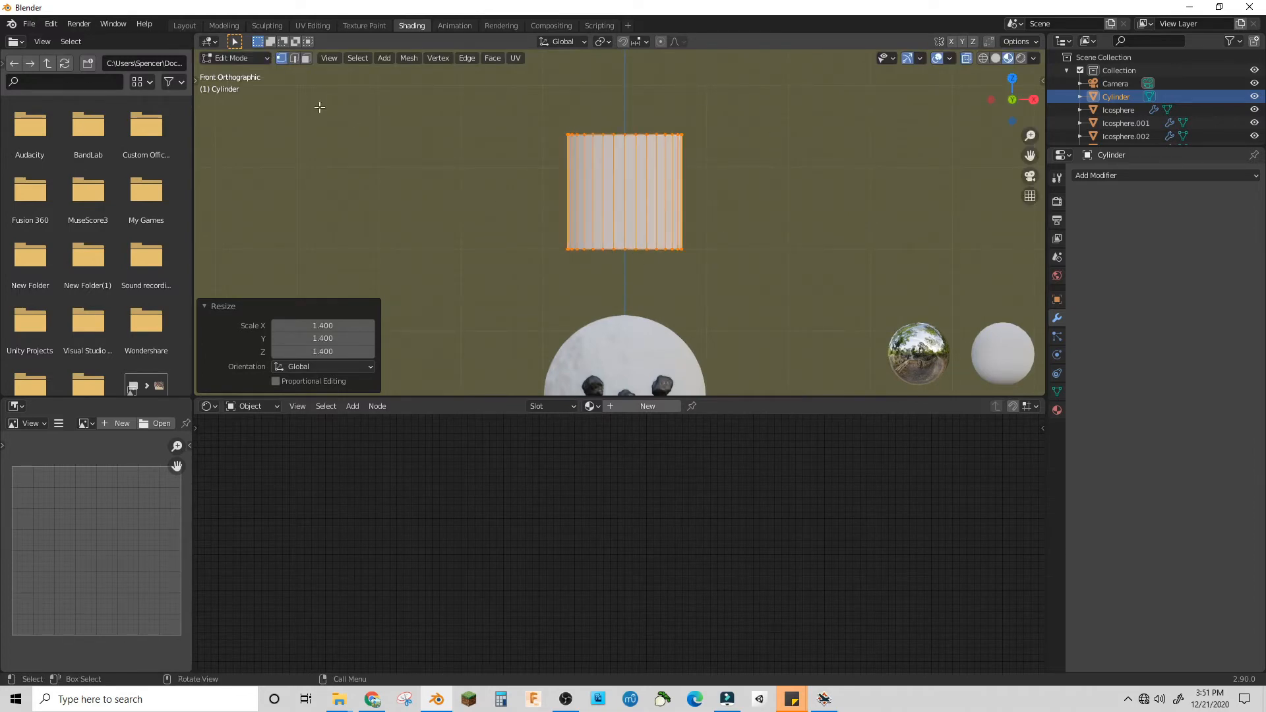
Pull the cylinder's front and back bottom edges about 0.483 m down along Z with smooth proportional editing
{"action": "left_click", "coordinate": [617, 238]}
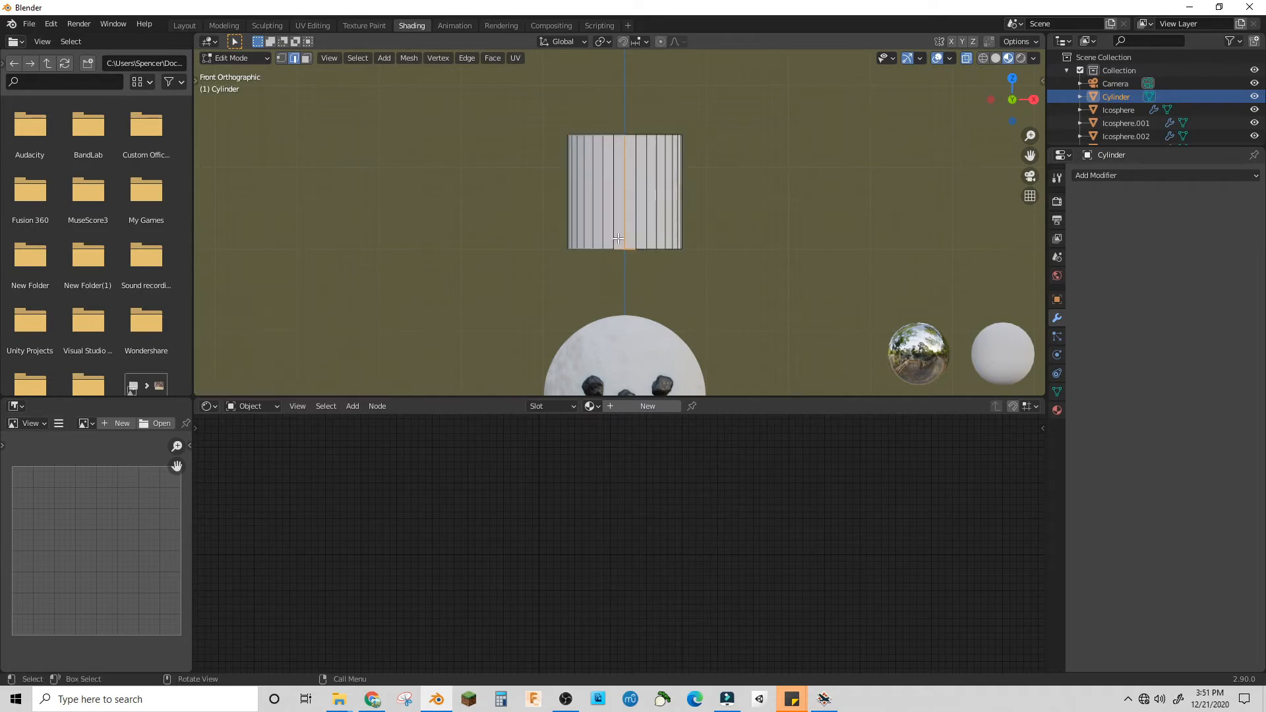
{"action": "left_click", "coordinate": [659, 42]}
{"action": "key", "text": "g"}
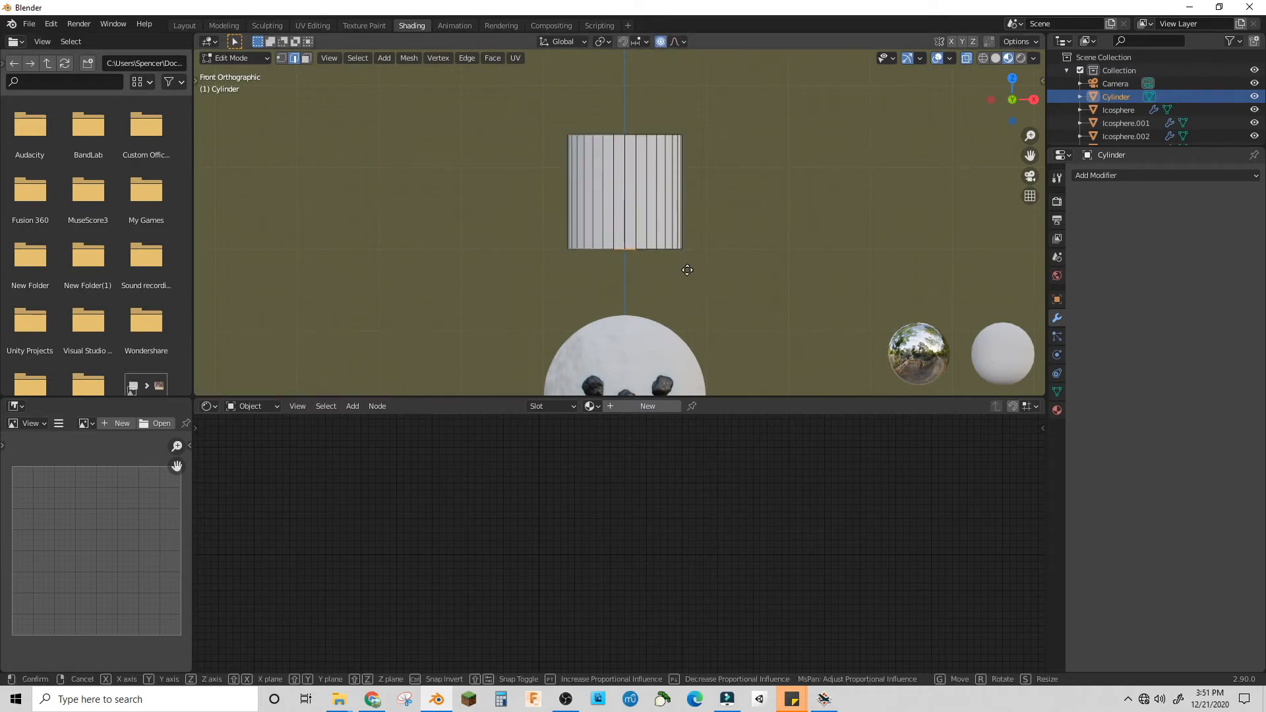
{"action": "key", "text": "z"}
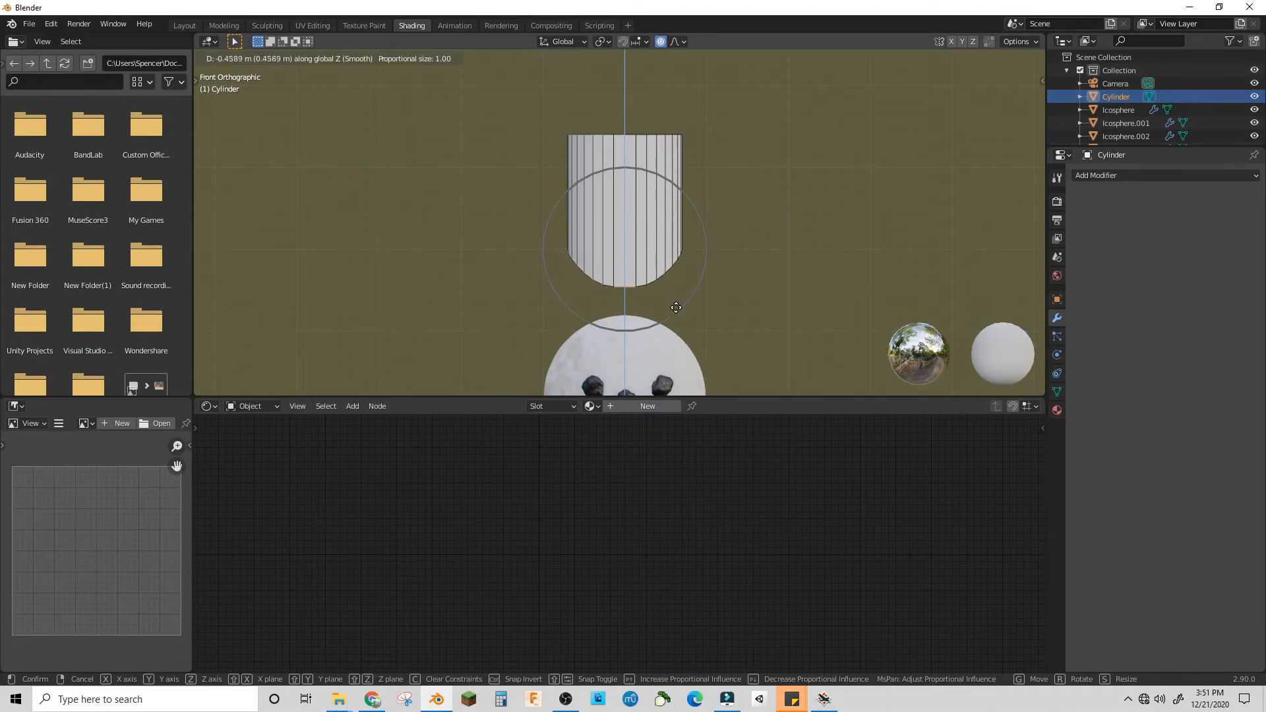
{"action": "left_click", "coordinate": [709, 302]}
{"action": "middle_click_drag", "start_coordinate": [710, 302], "coordinate": [679, 244]}
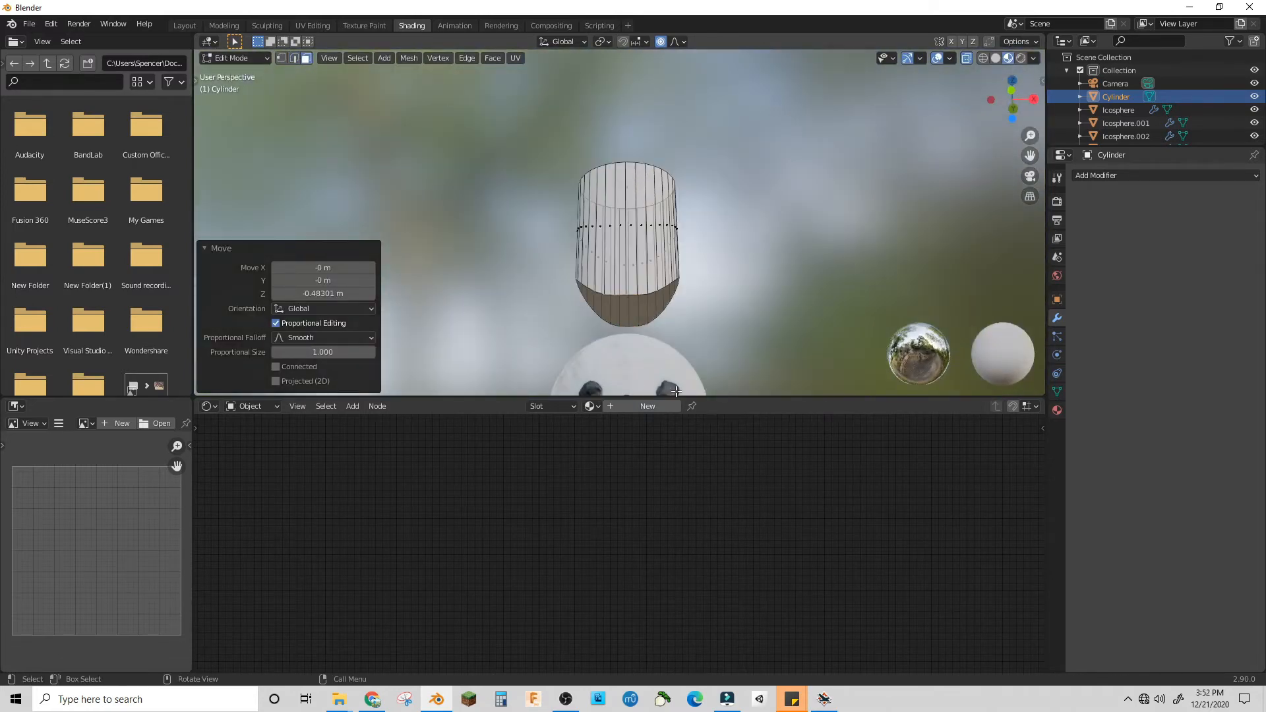
Delete the cylinder's bottom face to leave the underside open
{"action": "left_click", "coordinate": [628, 302]}
{"action": "key", "text": "x"}
{"action": "left_click", "coordinate": [671, 298]}
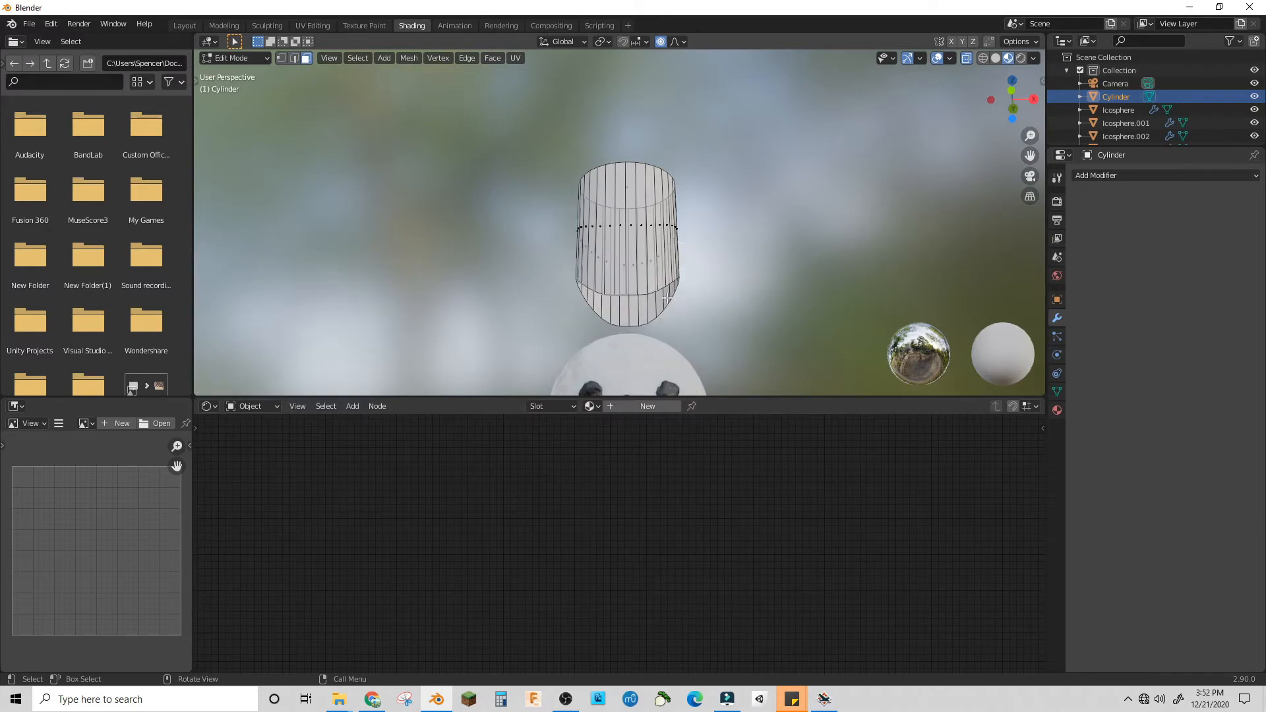
Extrude the hat's open bottom edge loop and scale it by 1.628 with proportional editing off to form the brim
{"action": "middle_click_drag", "start_coordinate": [666, 298], "coordinate": [329, 101]}
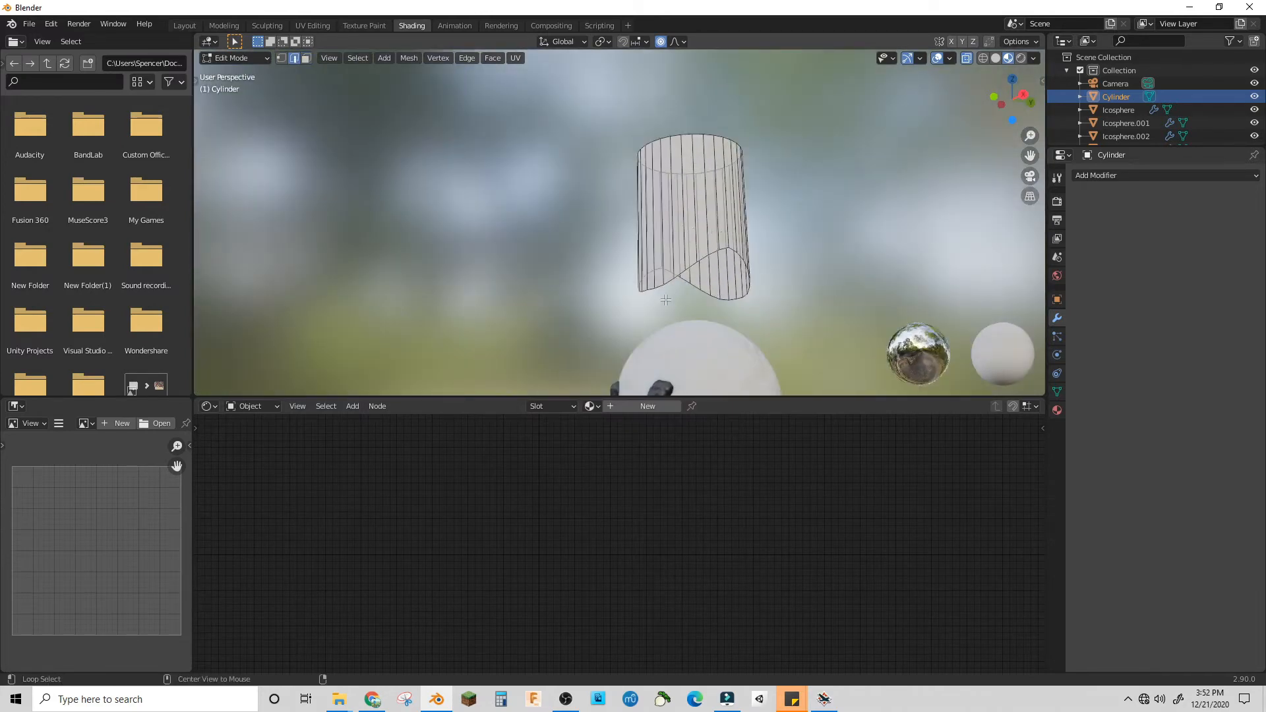
{"action": "middle_click_drag", "start_coordinate": [661, 289], "coordinate": [789, 300]}
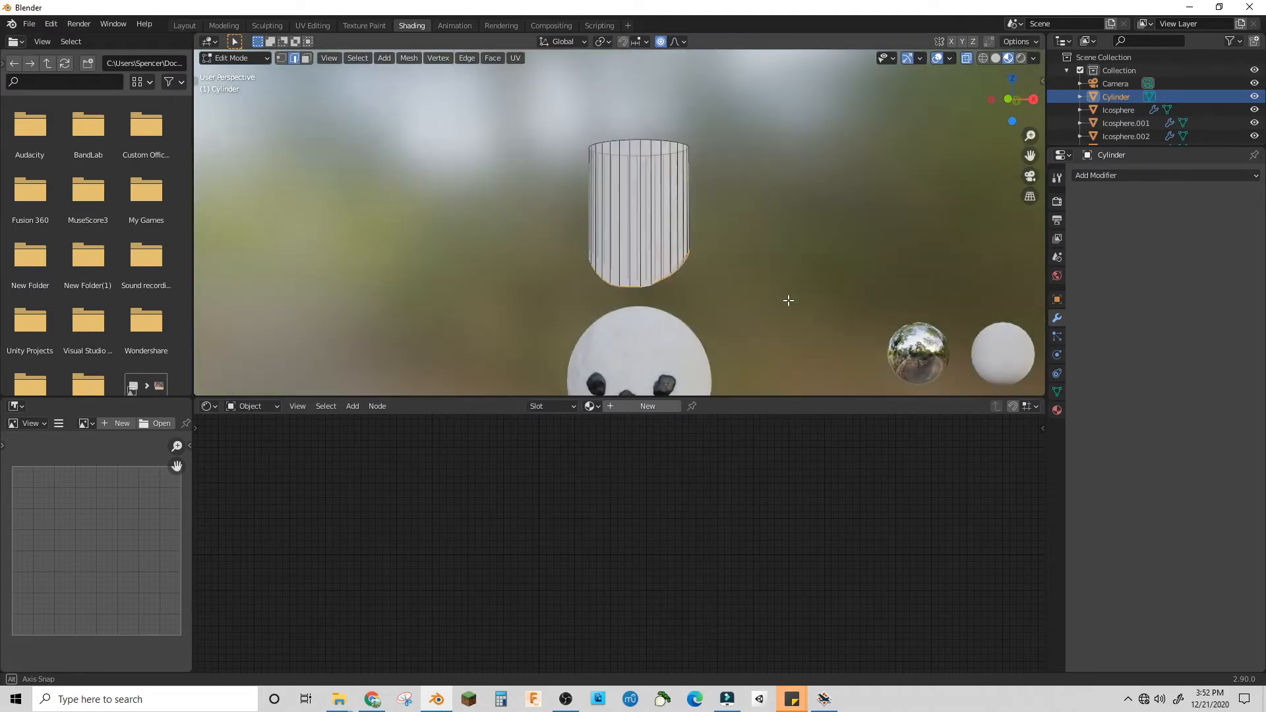
{"action": "key", "text": "e"}
{"action": "right_click", "coordinate": [738, 302]}
{"action": "key", "text": "s"}
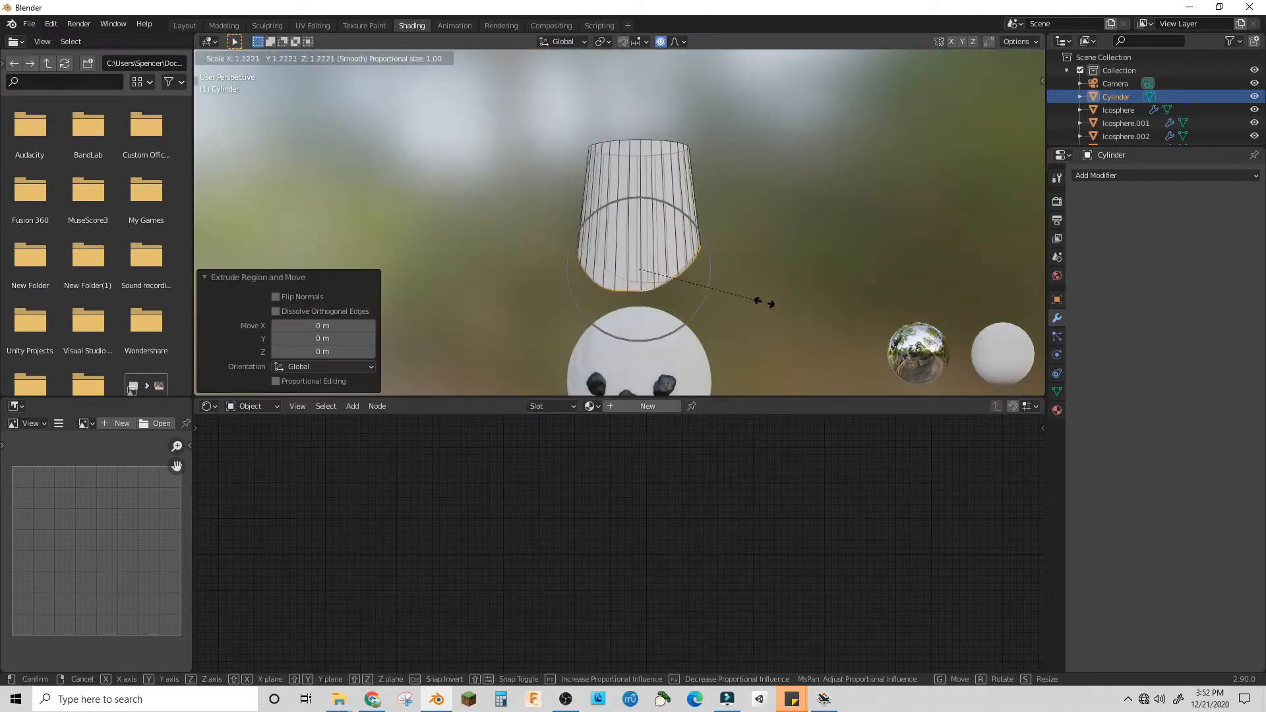
{"action": "right_click", "coordinate": [773, 300]}
{"action": "key", "text": "o"}
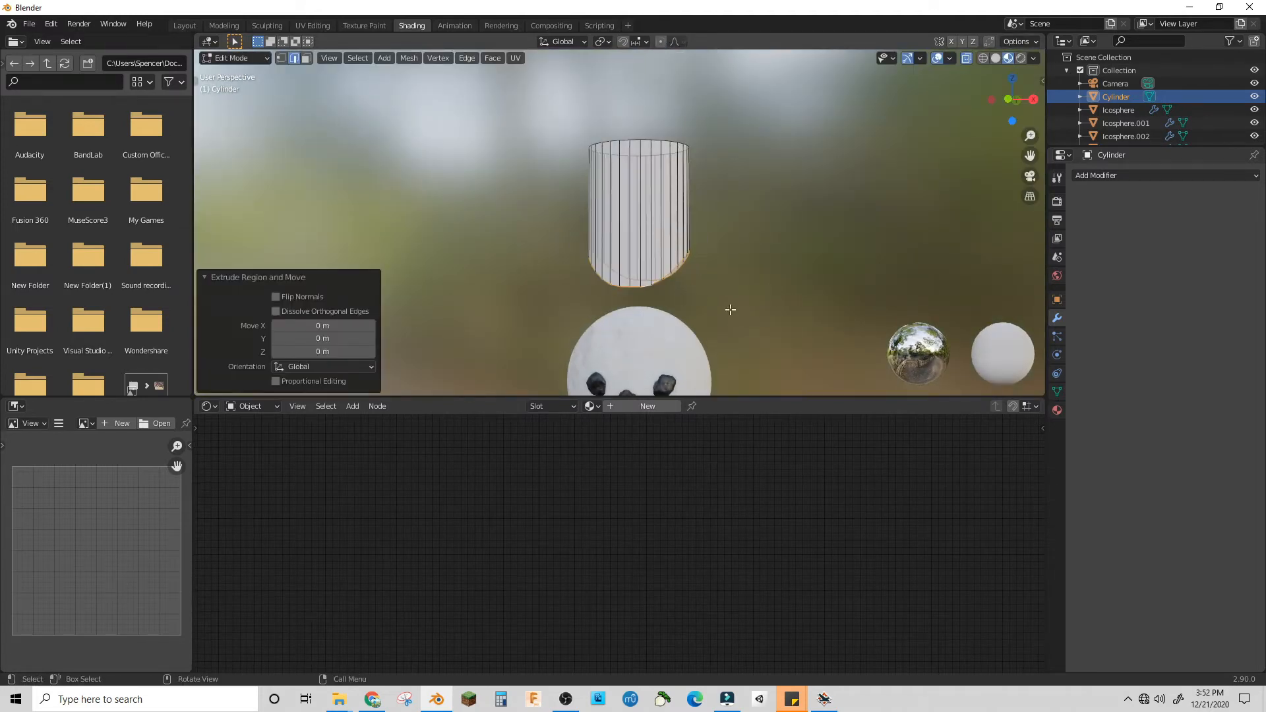
{"action": "key", "text": "s"}
{"action": "left_click", "coordinate": [799, 303]}
{"action": "middle_click_drag", "start_coordinate": [799, 303], "coordinate": [893, 278]}
{"action": "middle_click_drag", "start_coordinate": [758, 252], "coordinate": [659, 243]}
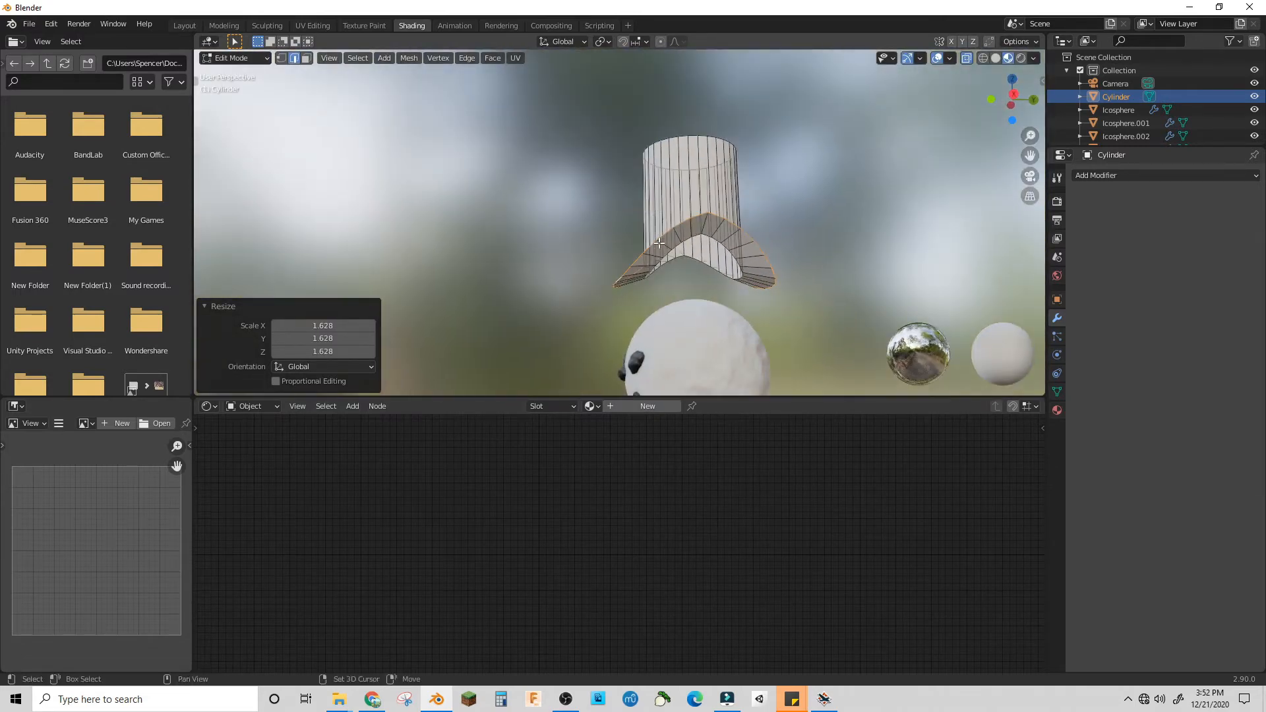
Extend the brim's inner and outer edge loops down along Z and bridge them to give the brim thickness
{"action": "left_click", "coordinate": [669, 251], "text": "alt"}
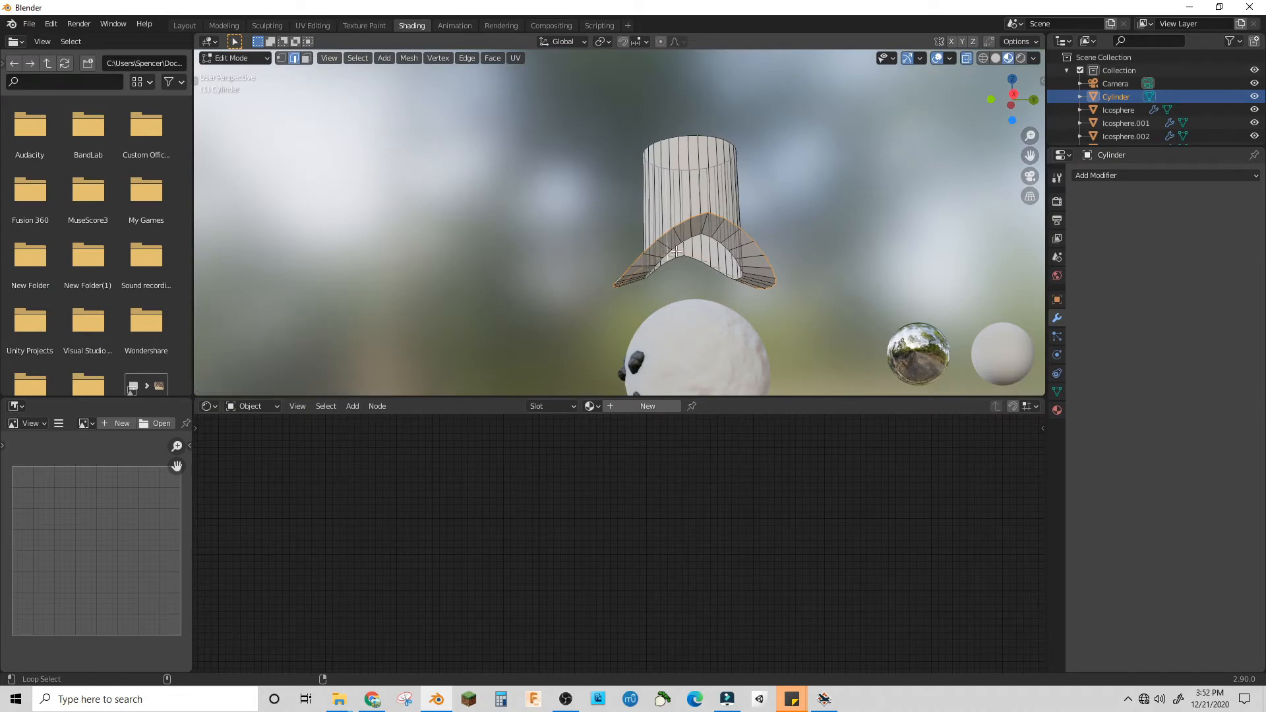
{"action": "middle_click_drag", "start_coordinate": [690, 236], "coordinate": [699, 209]}
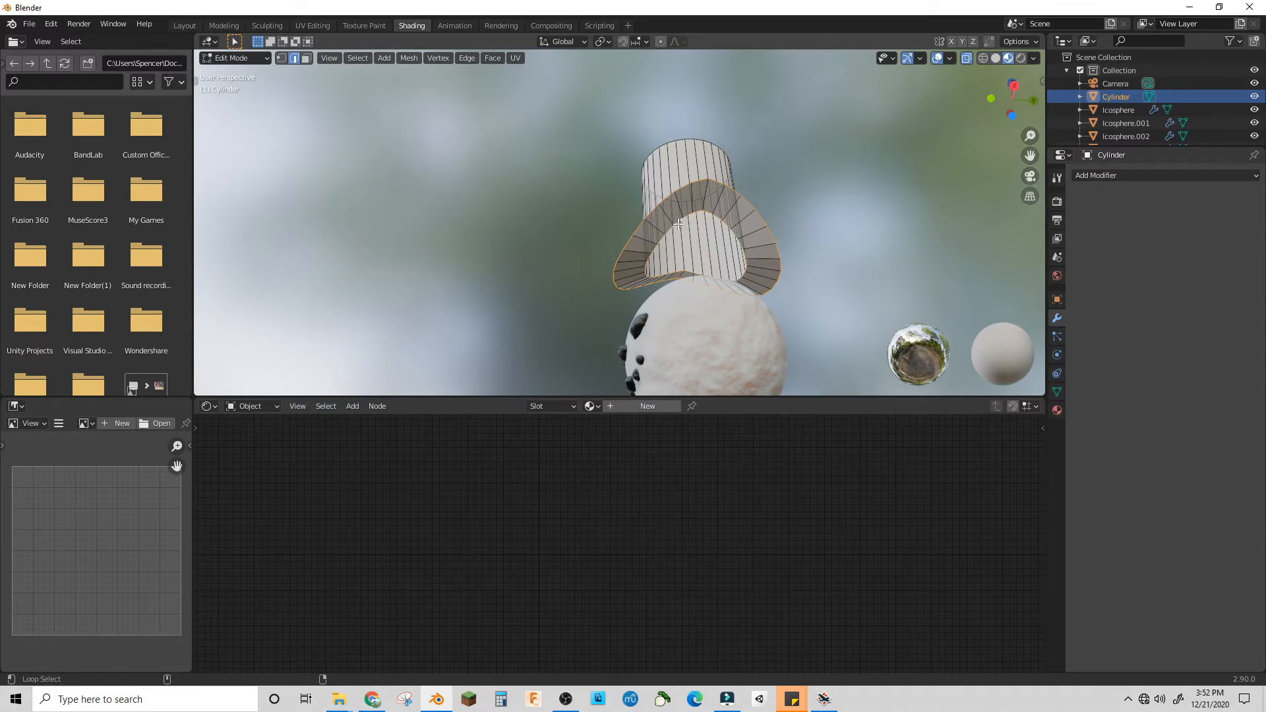
{"action": "key", "text": "g"}
{"action": "key", "text": "z"}
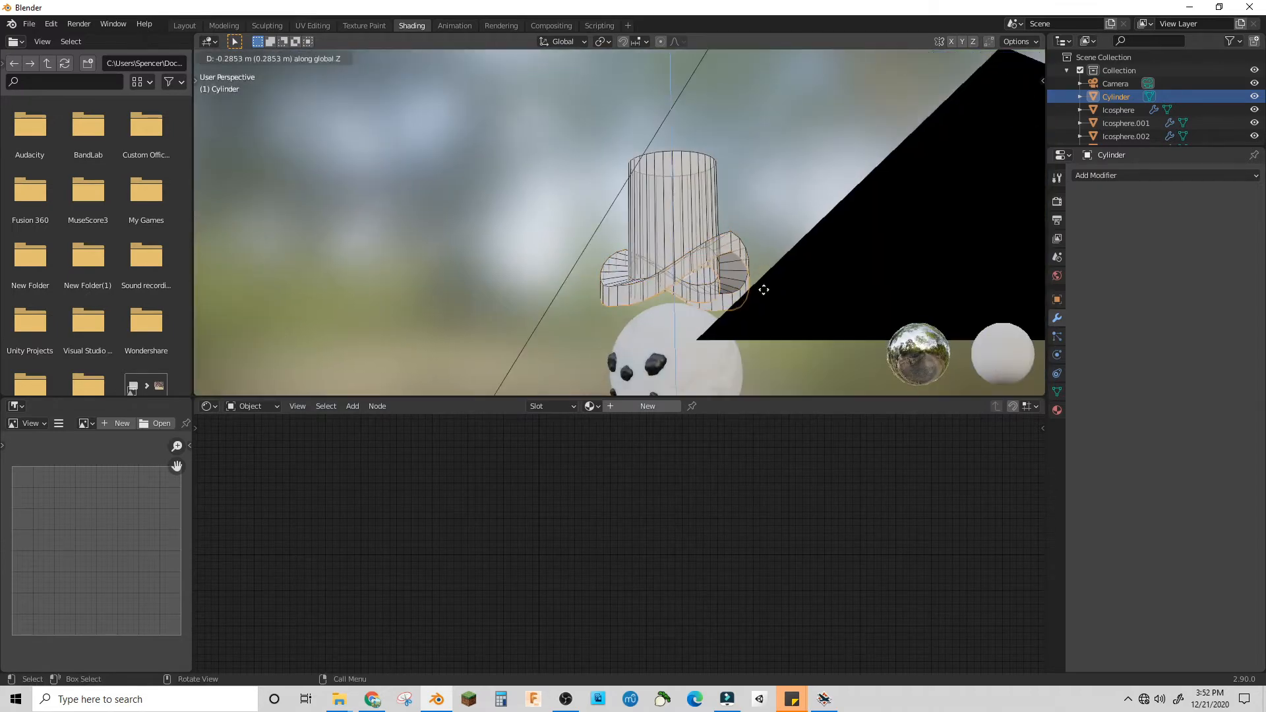
{"action": "left_click", "coordinate": [763, 279]}
{"action": "middle_click_drag", "start_coordinate": [763, 279], "coordinate": [679, 264]}
{"action": "key", "text": "ctrl+e"}
{"action": "left_click", "coordinate": [723, 269]}
{"action": "key", "text": "alt+a"}
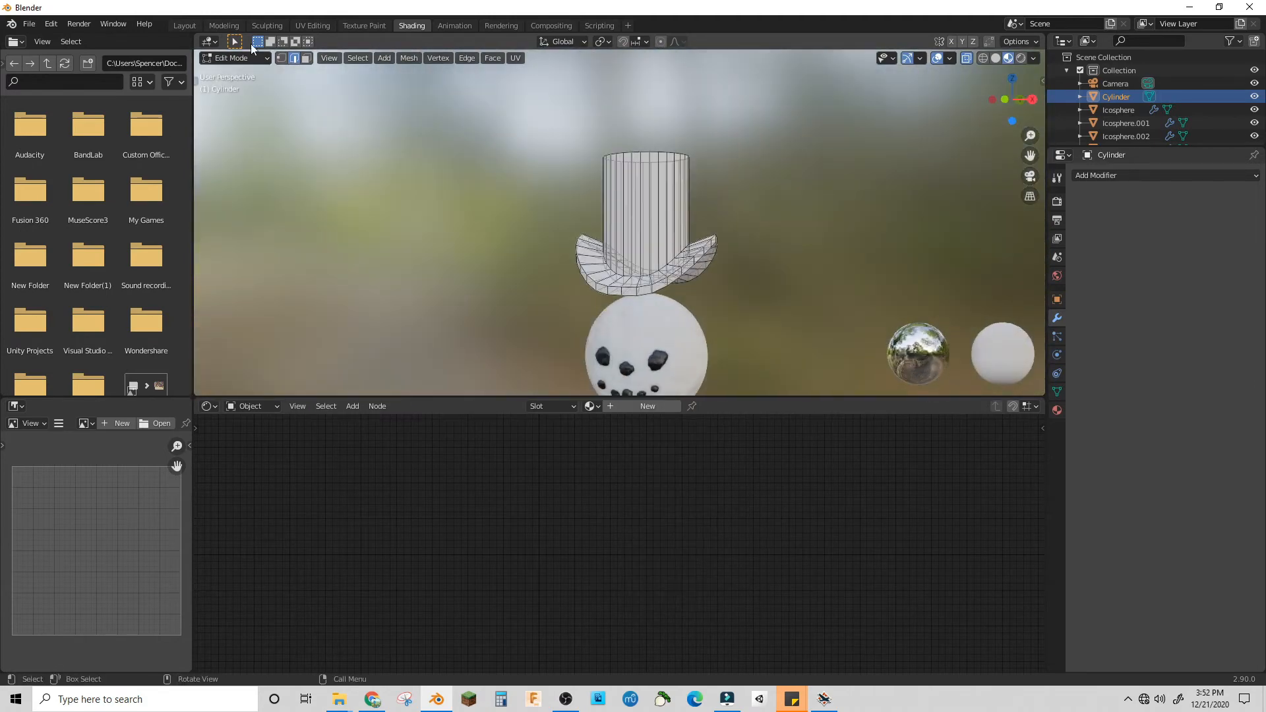
Return to Object Mode and lower the hat about 0.618 m along Z onto the head, fine-tuning its height
{"action": "left_click", "coordinate": [234, 58]}
{"action": "left_click", "coordinate": [233, 74]}
{"action": "middle_click_drag", "start_coordinate": [754, 231], "coordinate": [681, 227]}
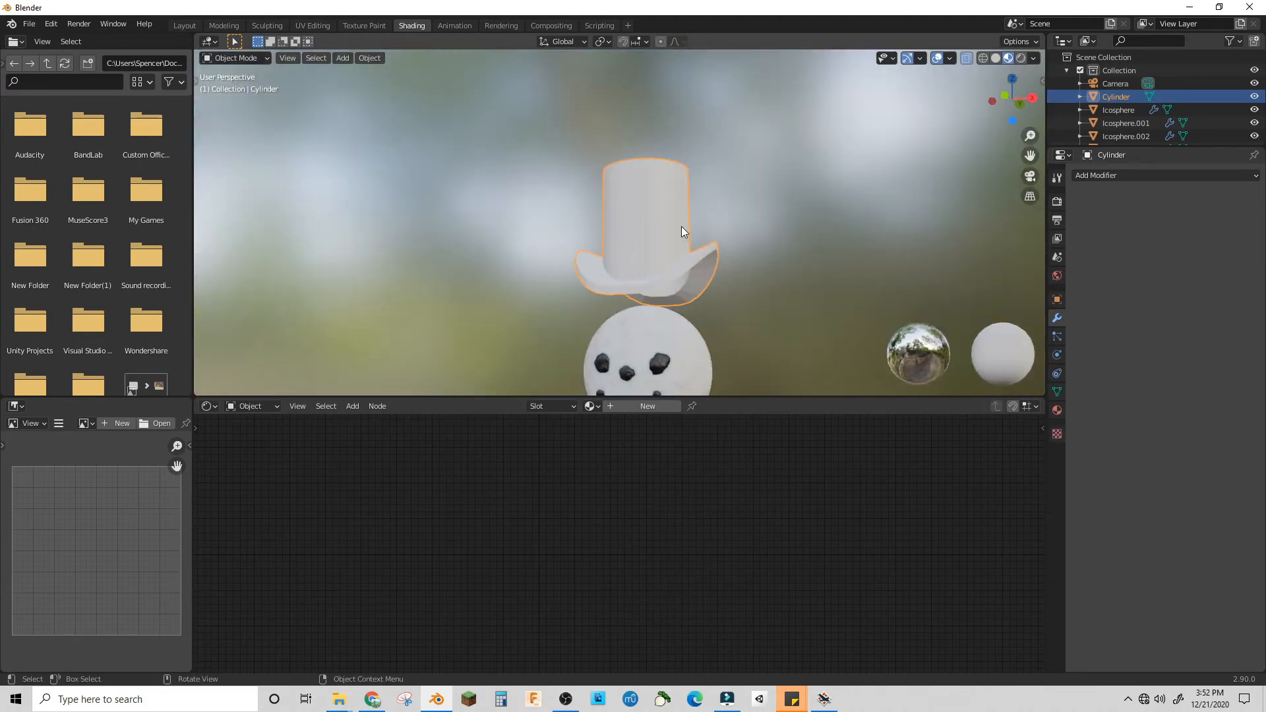
{"action": "key", "text": "KP_1"}
{"action": "key", "text": "g"}
{"action": "key", "text": "z"}
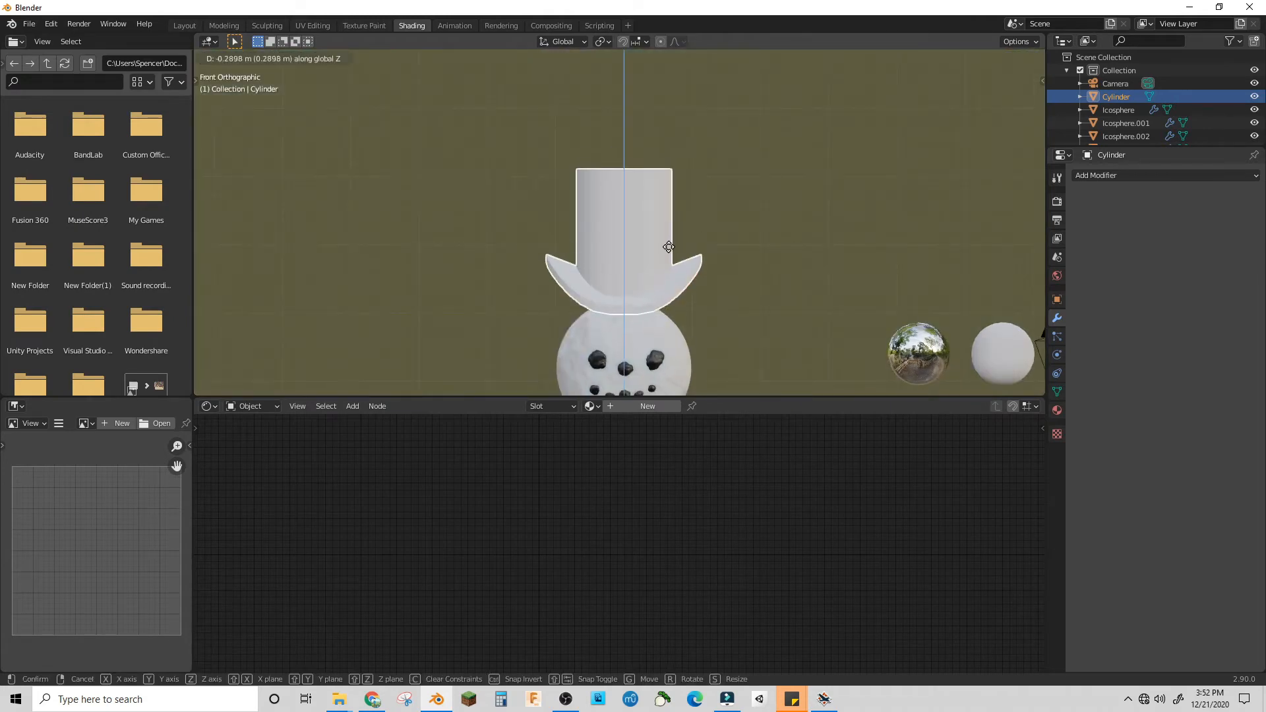
{"action": "left_click", "coordinate": [742, 278]}
{"action": "middle_click_drag", "start_coordinate": [742, 279], "coordinate": [627, 255]}
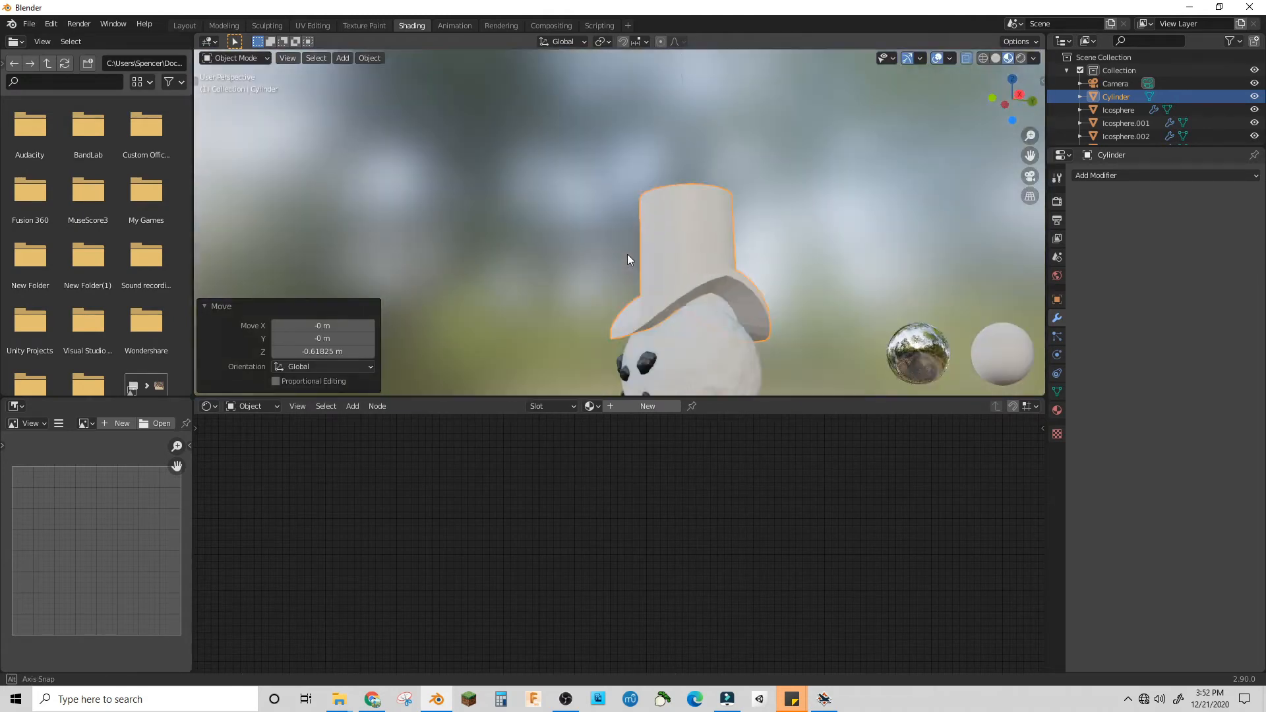
{"action": "key", "text": "g"}
{"action": "key", "text": "z"}
{"action": "left_click", "coordinate": [739, 266]}
In Edit Mode, flatten the brim by 0.277 along Z with smooth proportional editing and resize it by 0.899 with proportional editing off
{"action": "key", "text": "Tab"}
{"action": "middle_click_drag", "start_coordinate": [739, 266], "coordinate": [732, 224]}
{"action": "left_click", "coordinate": [661, 41]}
{"action": "key", "text": "s"}
{"action": "key", "text": "z"}
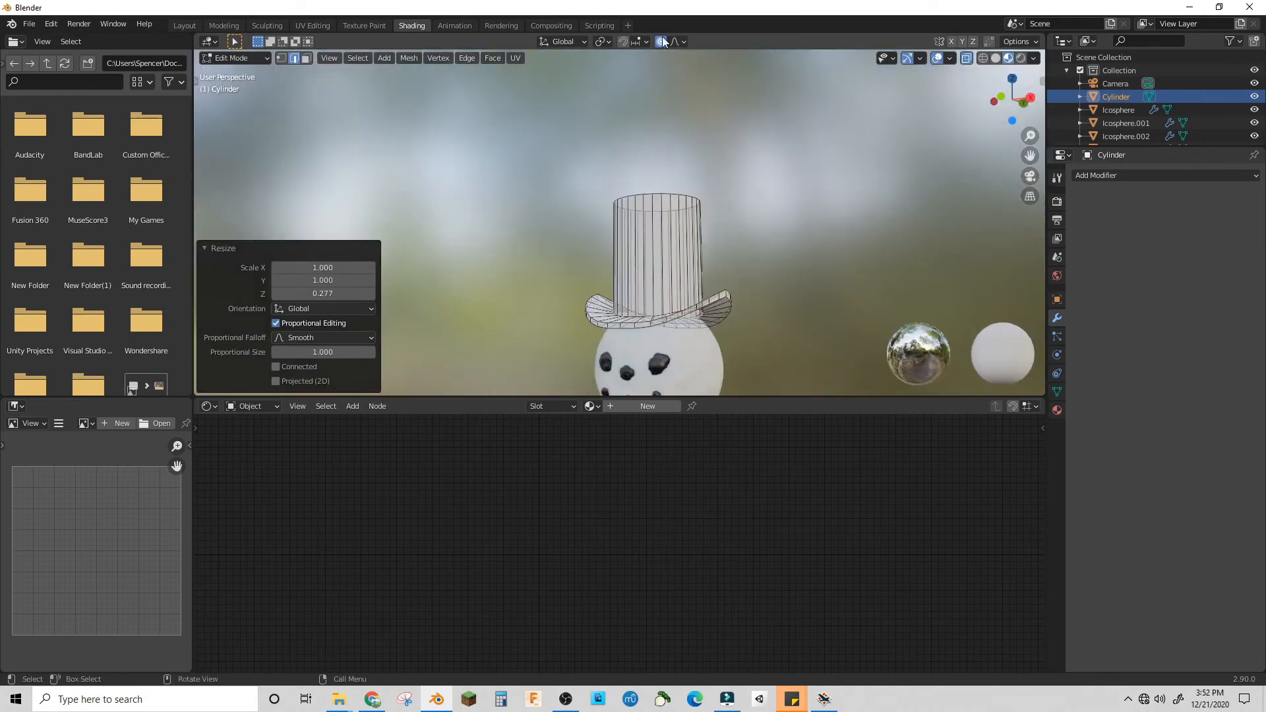
{"action": "key", "text": "s"}
{"action": "left_click", "coordinate": [836, 275]}
{"action": "middle_click_drag", "start_coordinate": [799, 277], "coordinate": [706, 273]}
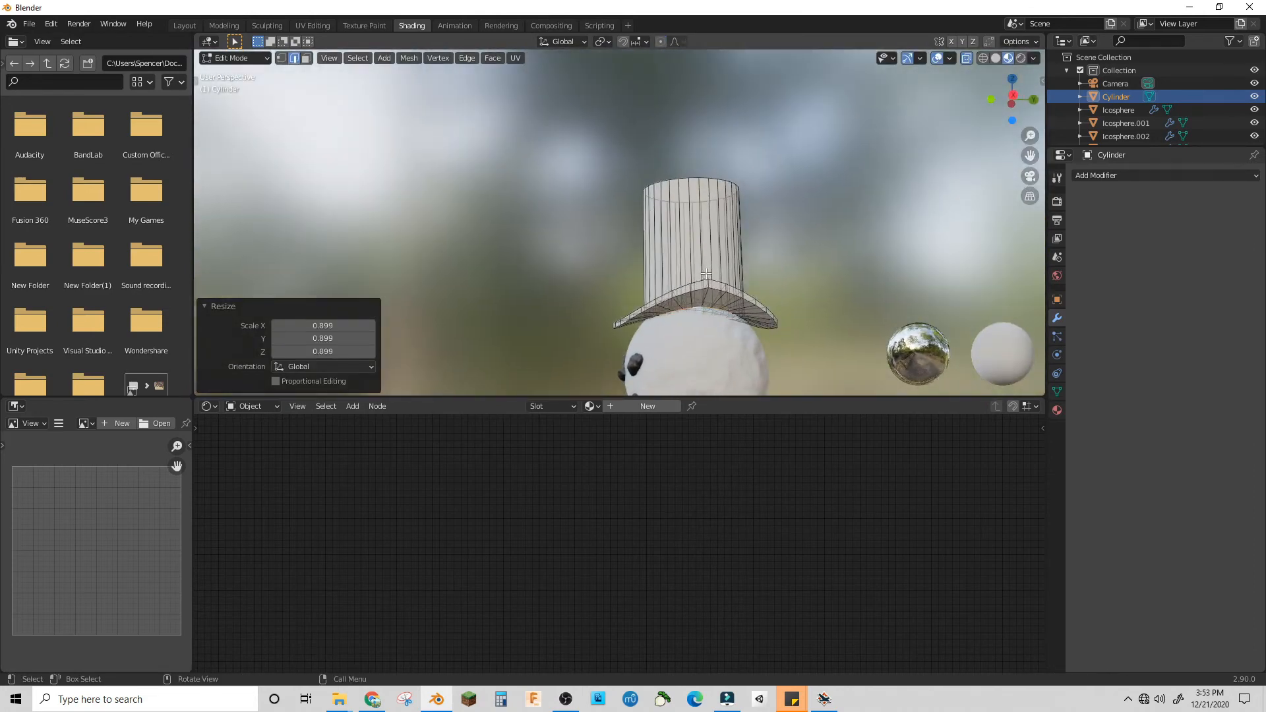
Return to Object Mode and reseat the hat on the head along Z, finishing with a raise of about 0.043 m
{"action": "left_click", "coordinate": [251, 60]}
{"action": "left_click", "coordinate": [239, 73]}
{"action": "key", "text": "g"}
{"action": "key", "text": "z"}
{"action": "left_click", "coordinate": [650, 307]}
{"action": "key", "text": "g"}
{"action": "key", "text": "z"}
{"action": "middle_click_drag", "start_coordinate": [650, 306], "coordinate": [849, 243]}
{"action": "left_click", "coordinate": [774, 260]}
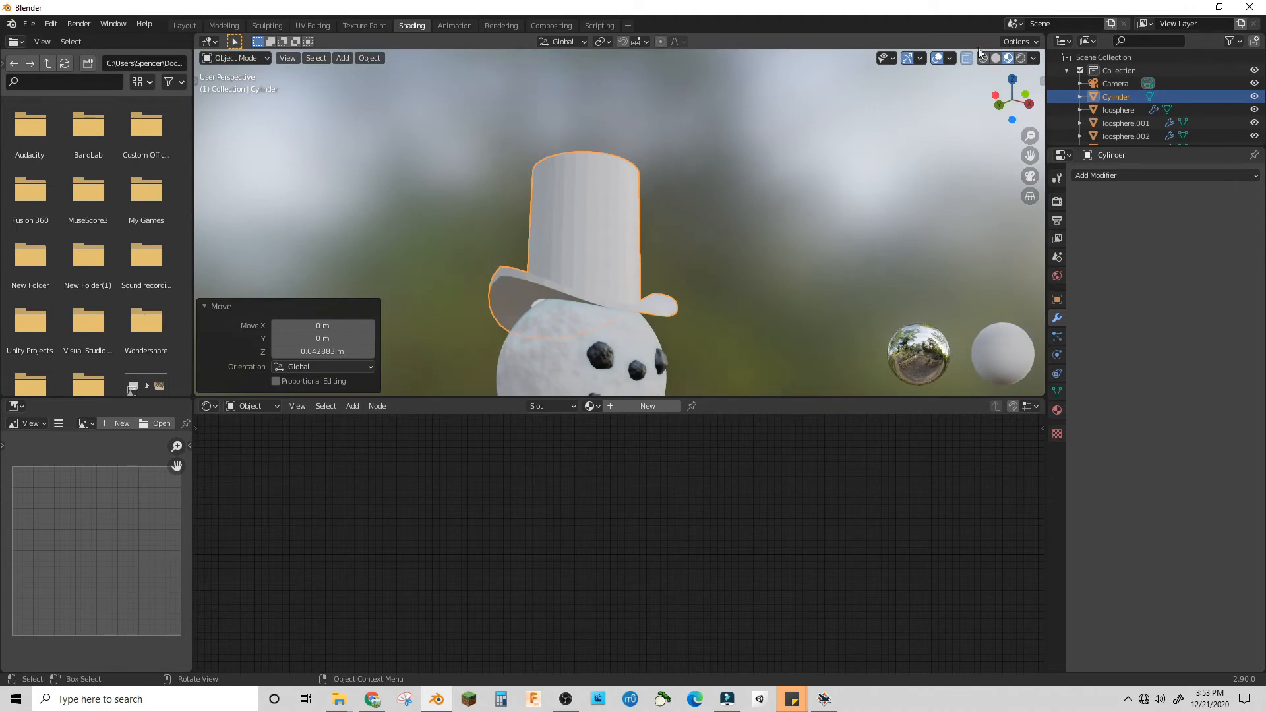
Switch the viewport to rendered shading with the whole snowman in view
{"action": "left_click", "coordinate": [1020, 58]}
{"action": "scroll", "coordinate": [687, 319], "scroll_direction": "down", "scroll_amount": 5}
{"action": "middle_click_drag", "start_coordinate": [720, 297], "coordinate": [648, 307]}
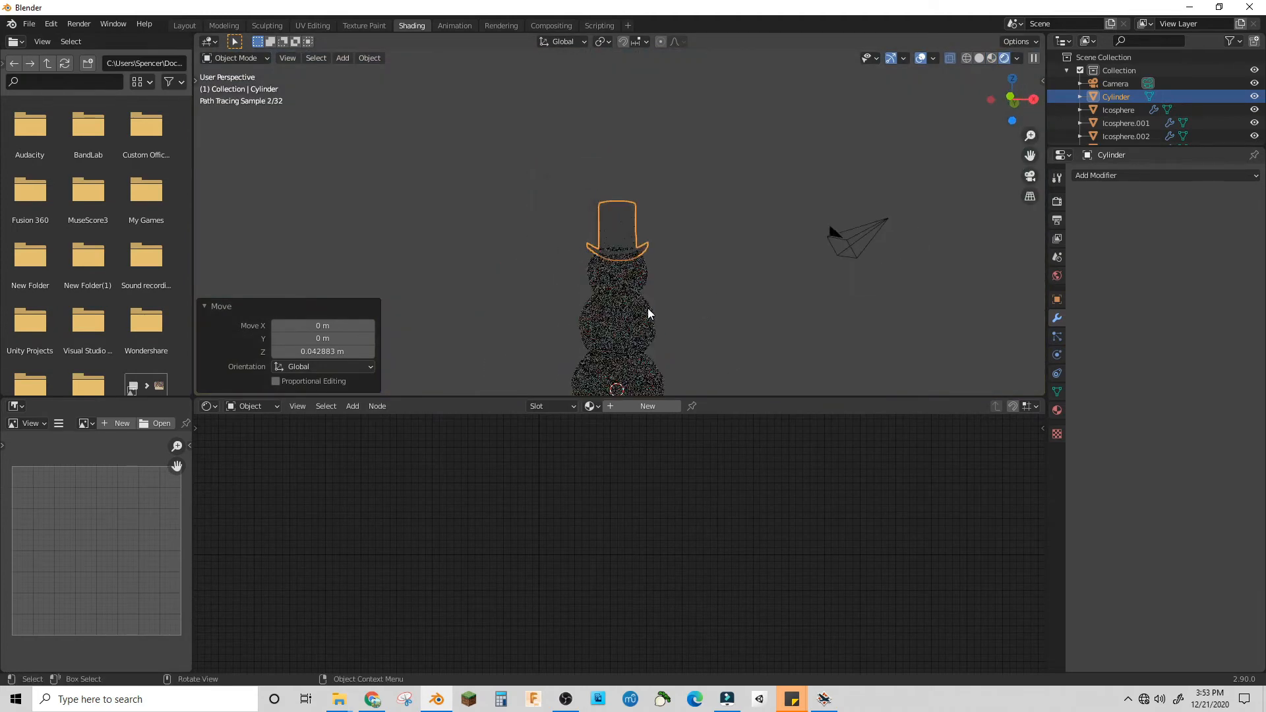
Select the head, middle and bottom snow spheres and scale them around their individual origins
{"action": "left_click", "coordinate": [625, 263]}
{"action": "scroll", "coordinate": [634, 323], "scroll_direction": "up", "scroll_amount": 2}
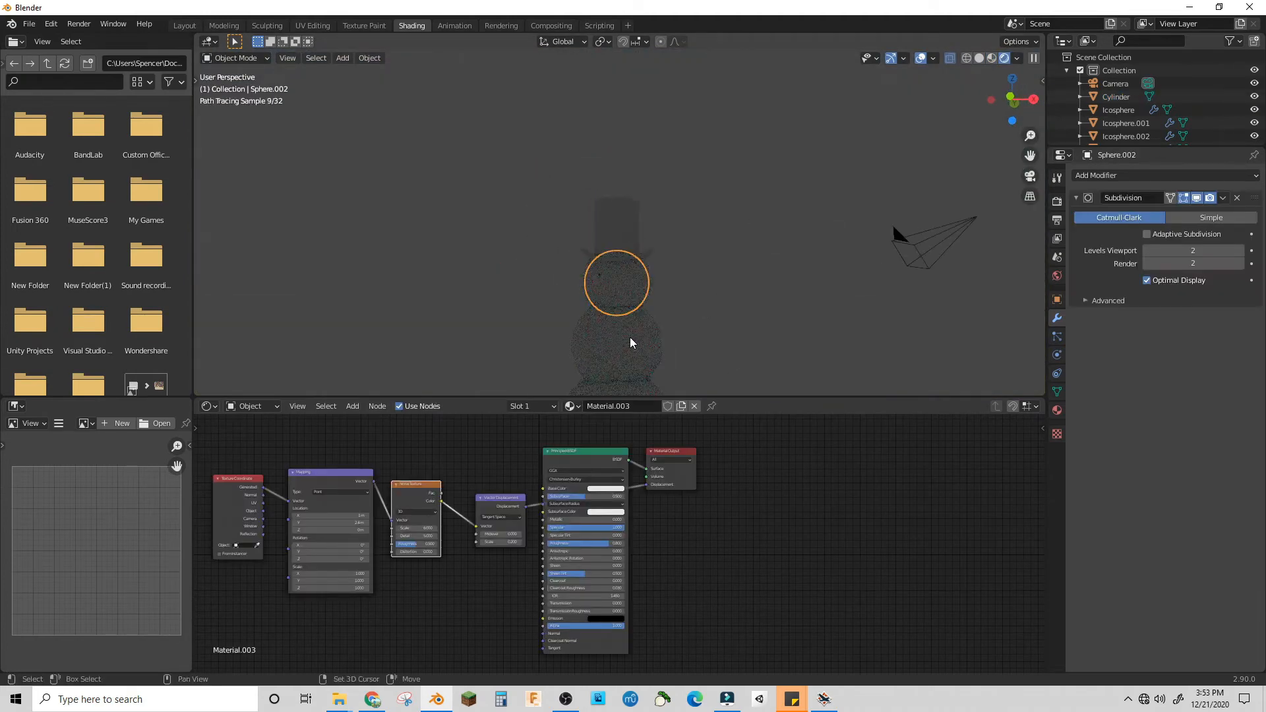
{"action": "middle_click_drag", "start_coordinate": [697, 331], "coordinate": [703, 254], "text": "shift"}
{"action": "left_click", "coordinate": [652, 319], "text": "shift"}
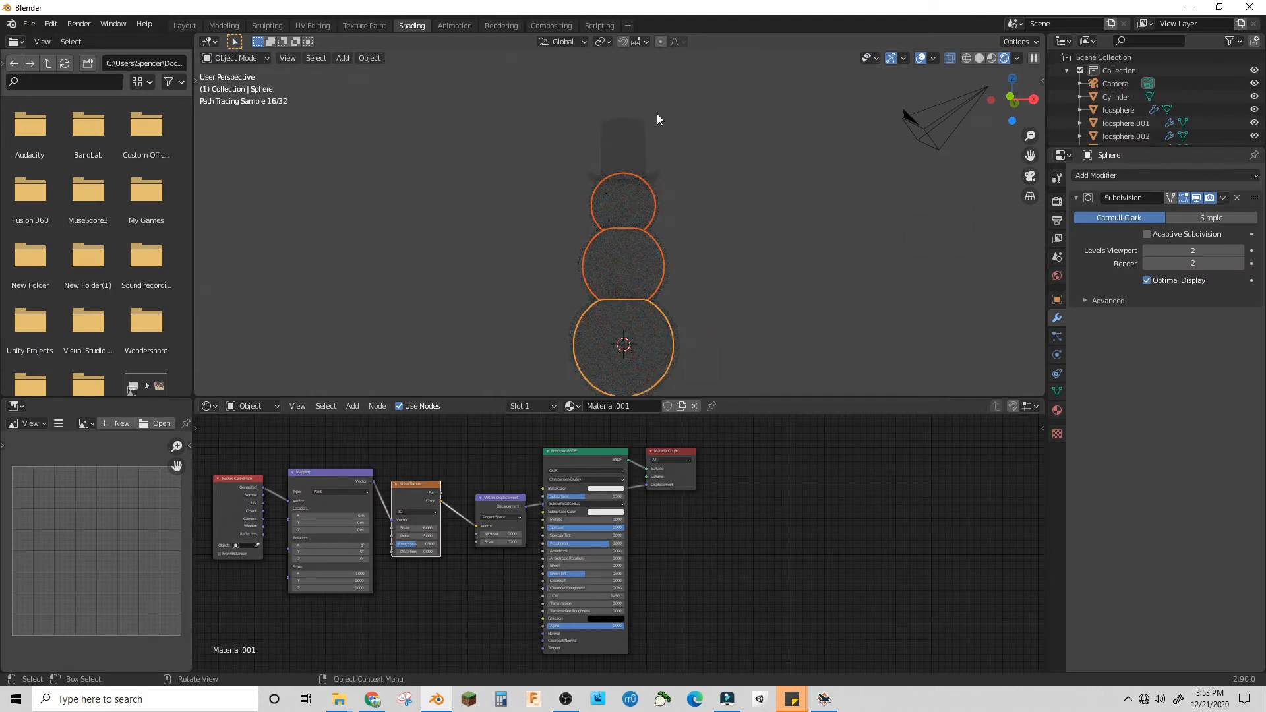
{"action": "left_click", "coordinate": [602, 41]}
{"action": "left_click", "coordinate": [621, 99]}
{"action": "key", "text": "s"}
{"action": "left_click", "coordinate": [729, 197]}
{"action": "middle_click_drag", "start_coordinate": [729, 197], "coordinate": [791, 191]}
{"action": "left_click", "coordinate": [663, 217]}
{"action": "scroll", "coordinate": [824, 171], "scroll_direction": "up", "scroll_amount": 2}
Add a sun light and rotate it freely by about 60.7° and 41.8° with trackball rotation
{"action": "key", "text": "shift+a"}
{"action": "mouse_move", "coordinate": [852, 299]}
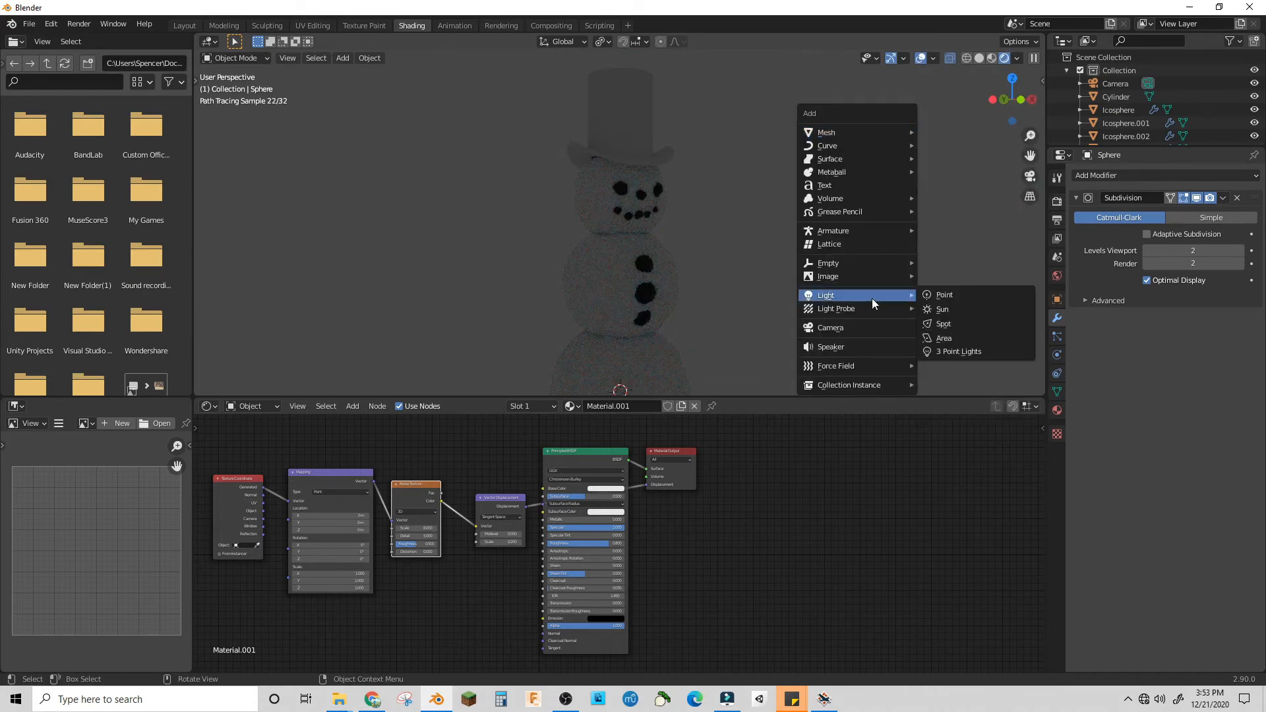
{"action": "left_click", "coordinate": [942, 309]}
{"action": "scroll", "coordinate": [806, 273], "scroll_direction": "down", "scroll_amount": 4}
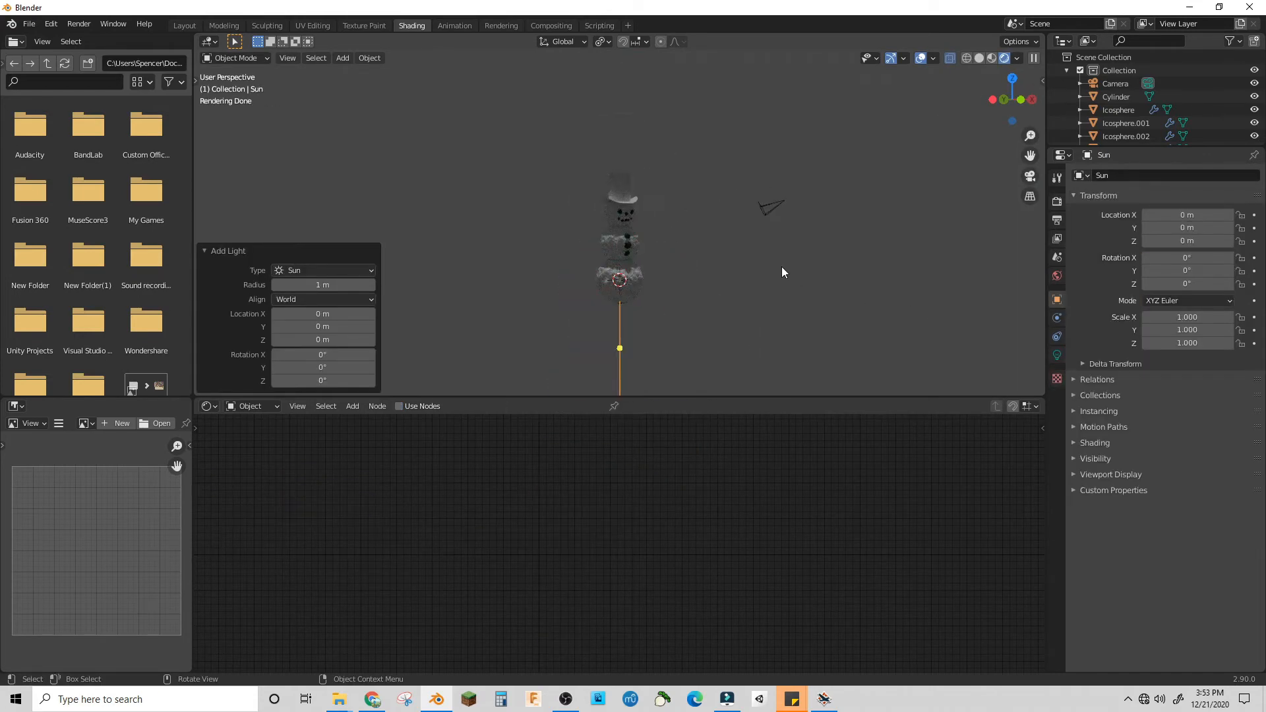
{"action": "key", "text": "r"}
{"action": "key", "text": "r"}
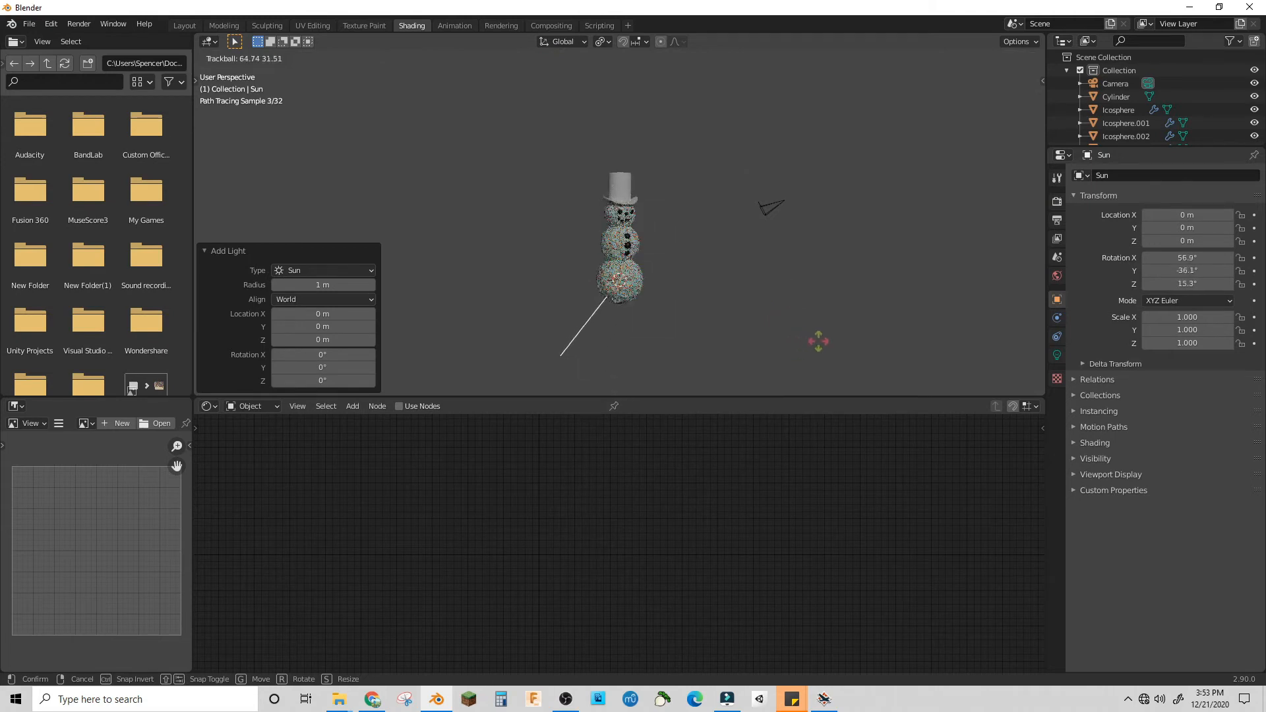
{"action": "left_click", "coordinate": [828, 339]}
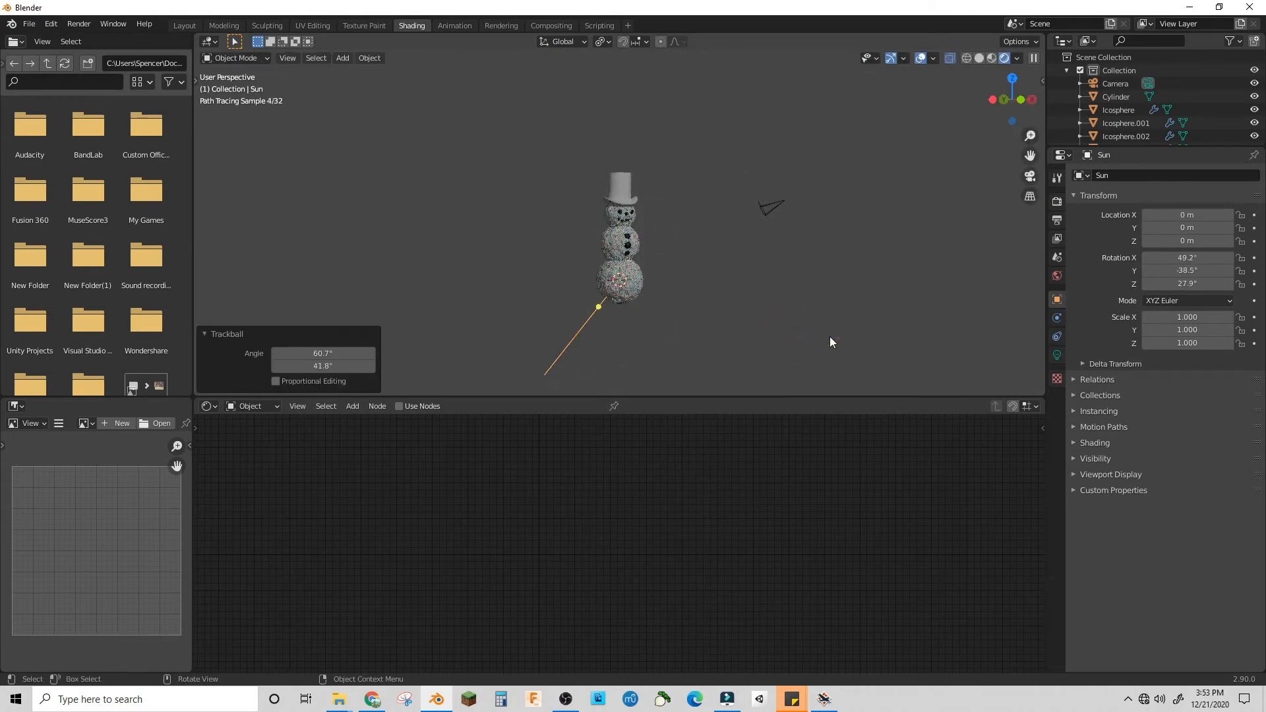
Set the sun light's strength to 5 and tint its colour a pale blue
{"action": "left_click", "coordinate": [1056, 356]}
{"action": "key", "text": "Return"}
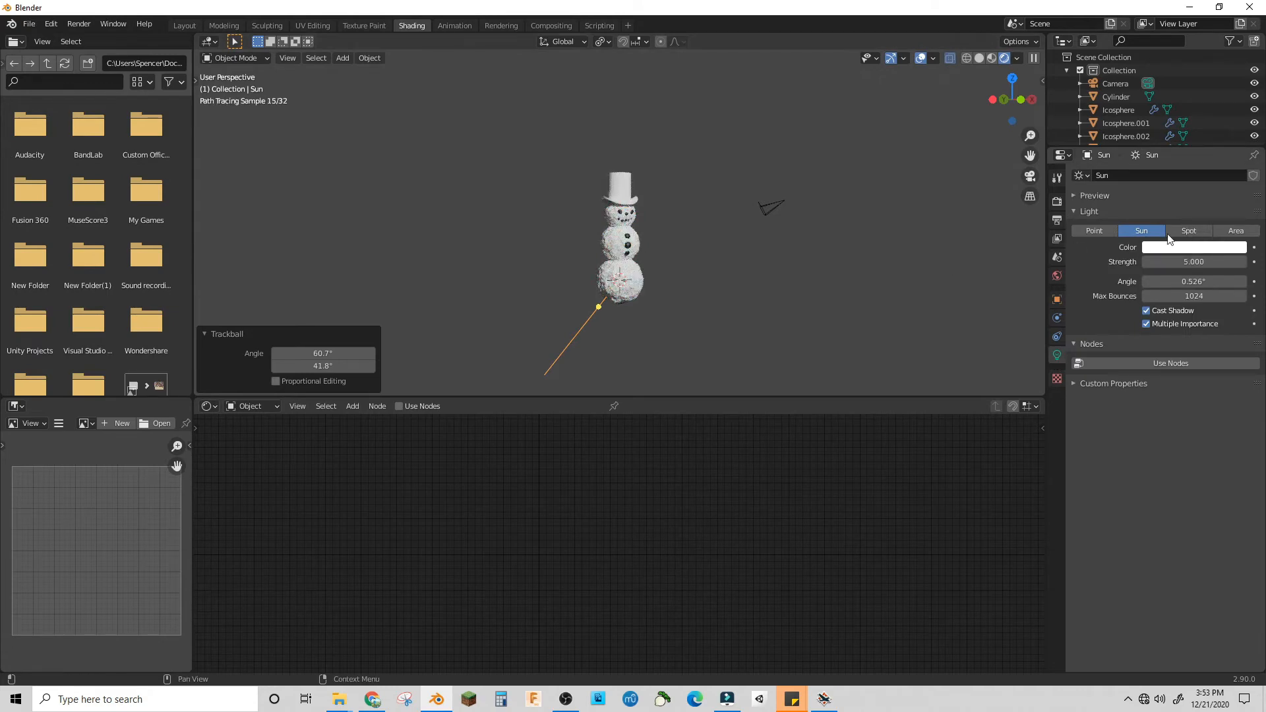
{"action": "left_click", "coordinate": [1189, 248]}
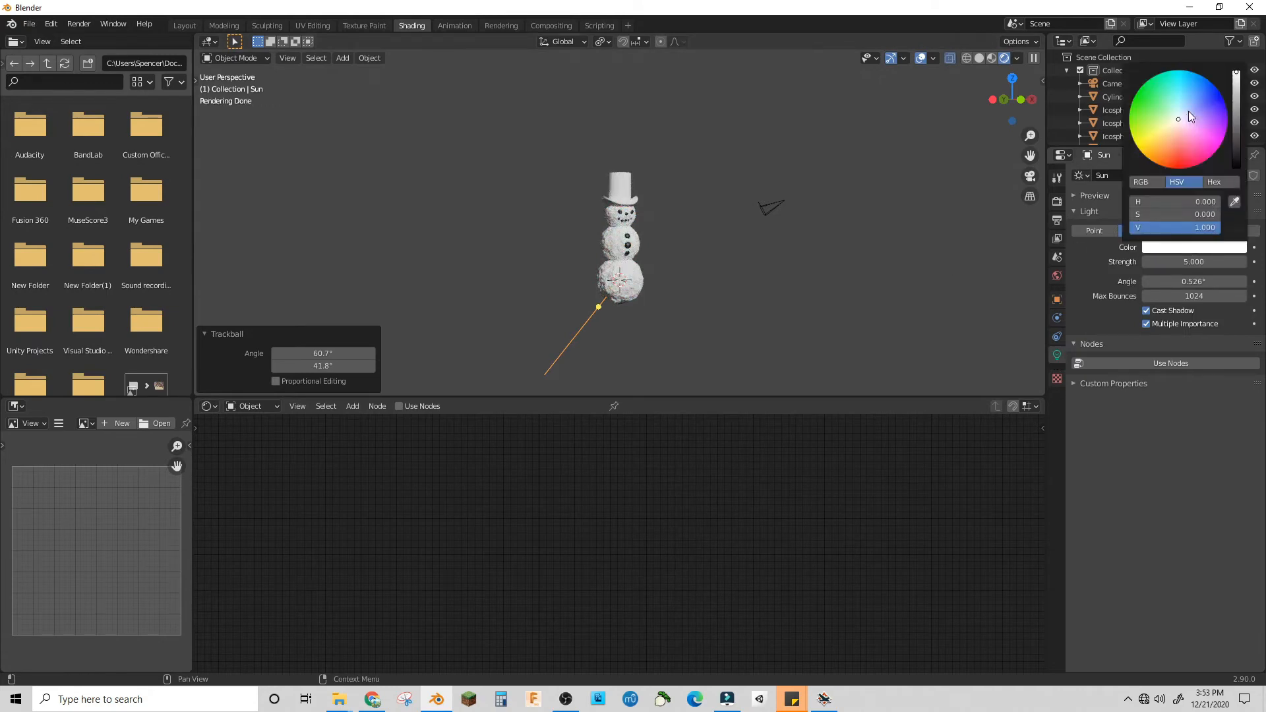
{"action": "left_click_drag", "start_coordinate": [1188, 111], "coordinate": [1186, 116]}
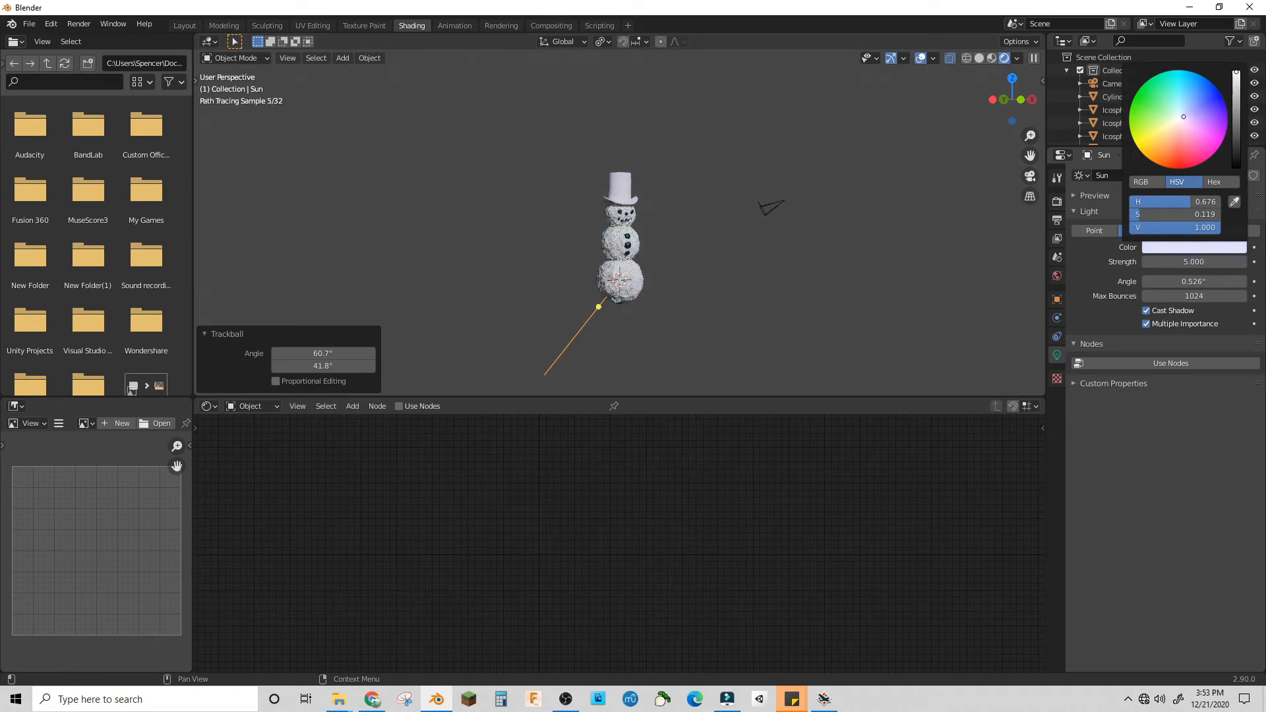
{"action": "scroll", "coordinate": [665, 219], "scroll_direction": "up", "scroll_amount": 6}
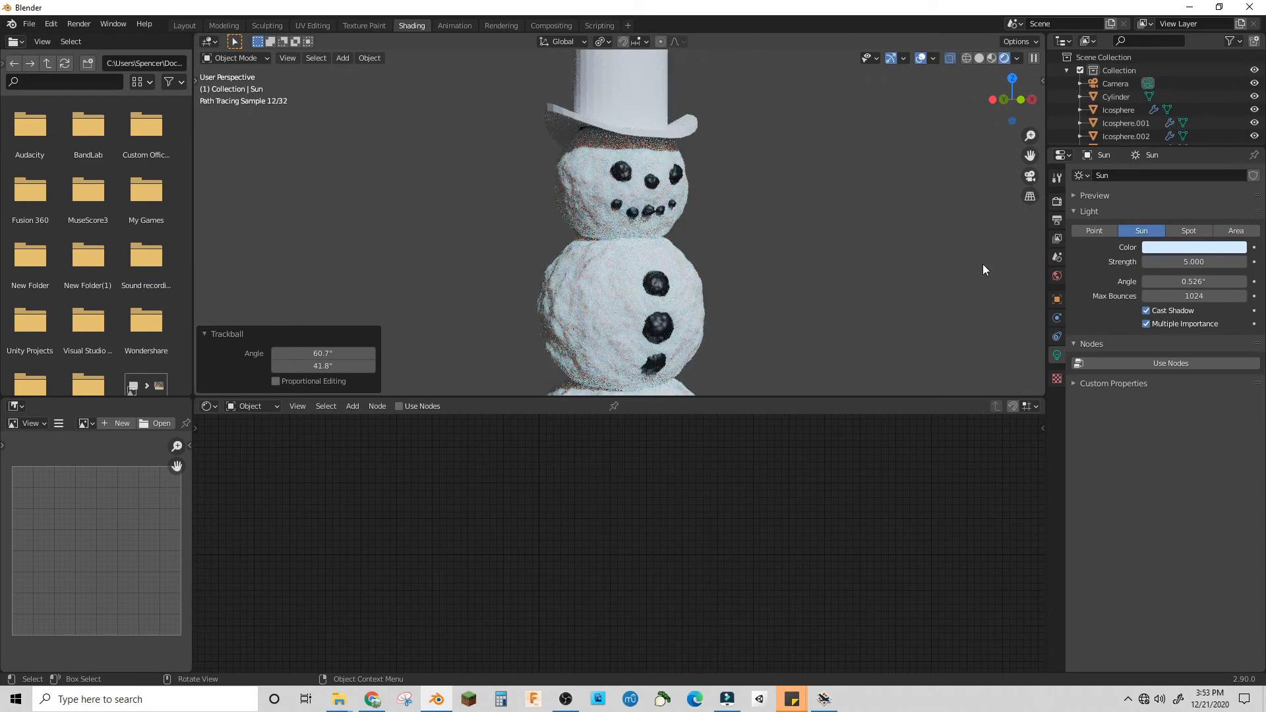
Reposition the camera with fly navigation in camera view, backing away and centring the snowman in the frame
{"action": "key", "text": "KP_0"}
{"action": "left_click", "coordinate": [830, 163]}
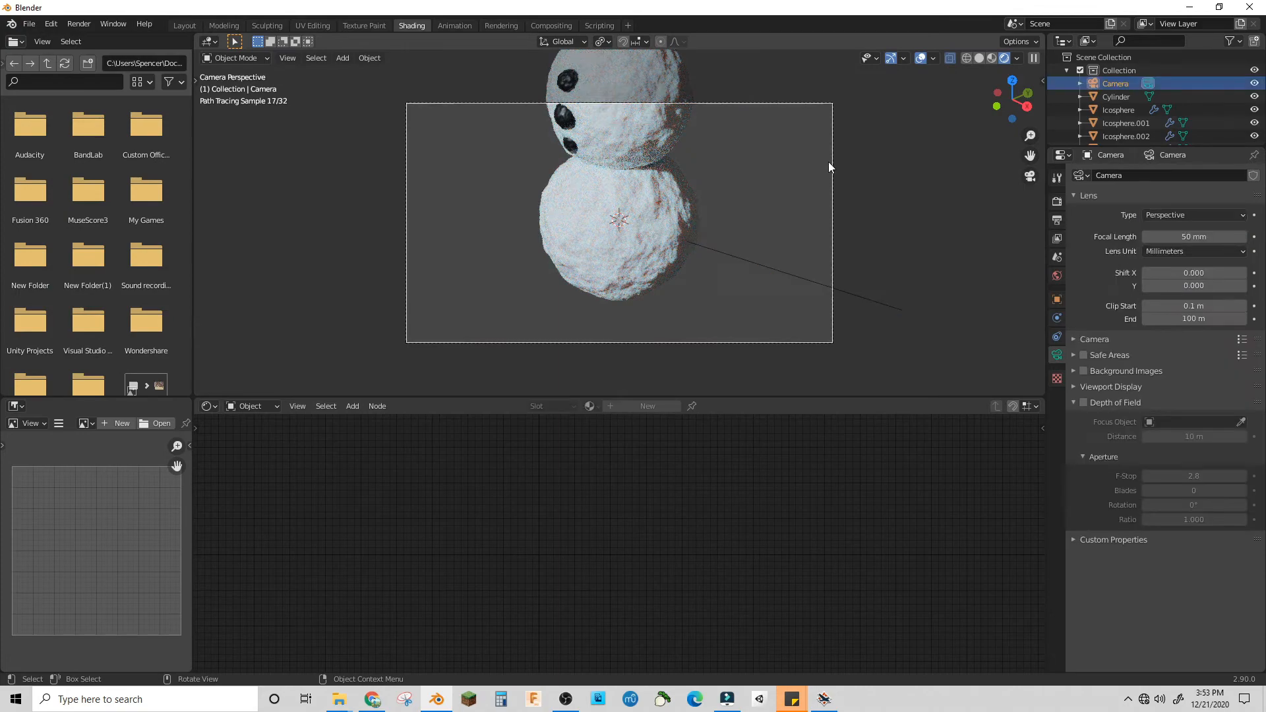
{"action": "key", "text": "shift+grave"}
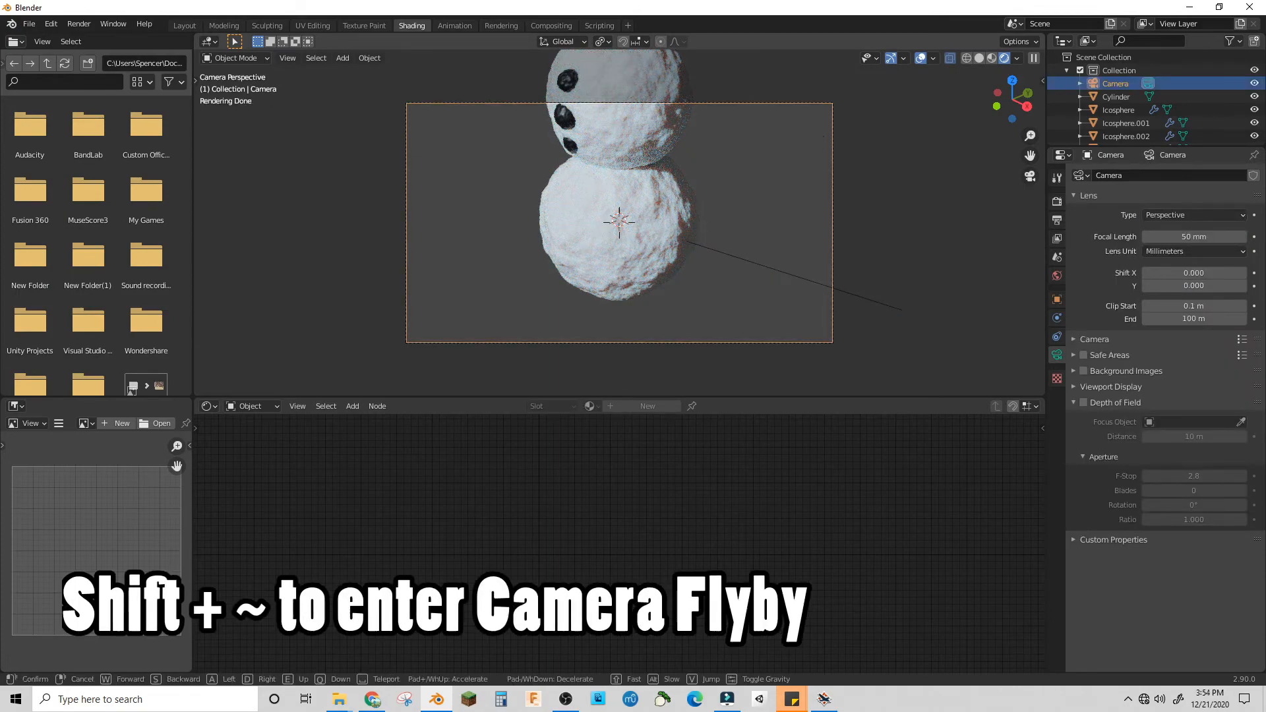
{"action": "key", "text": "s"}
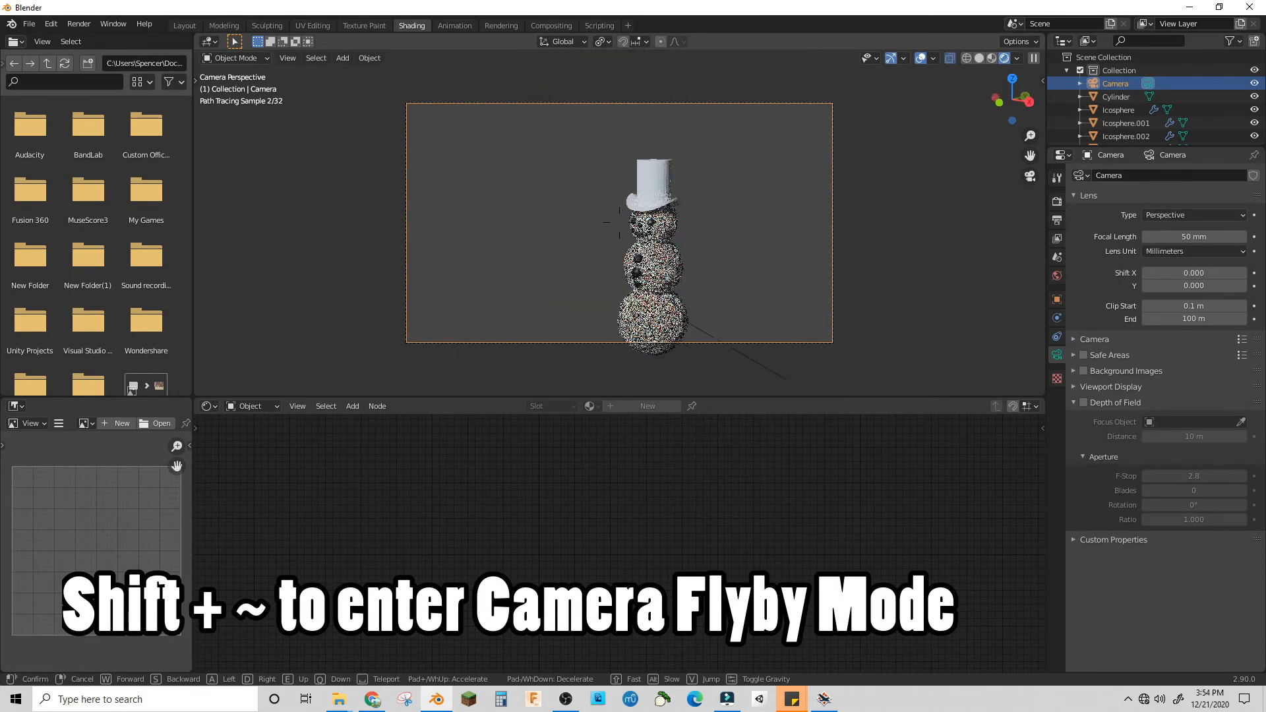
{"action": "key", "text": "w"}
{"action": "key", "text": "w"}
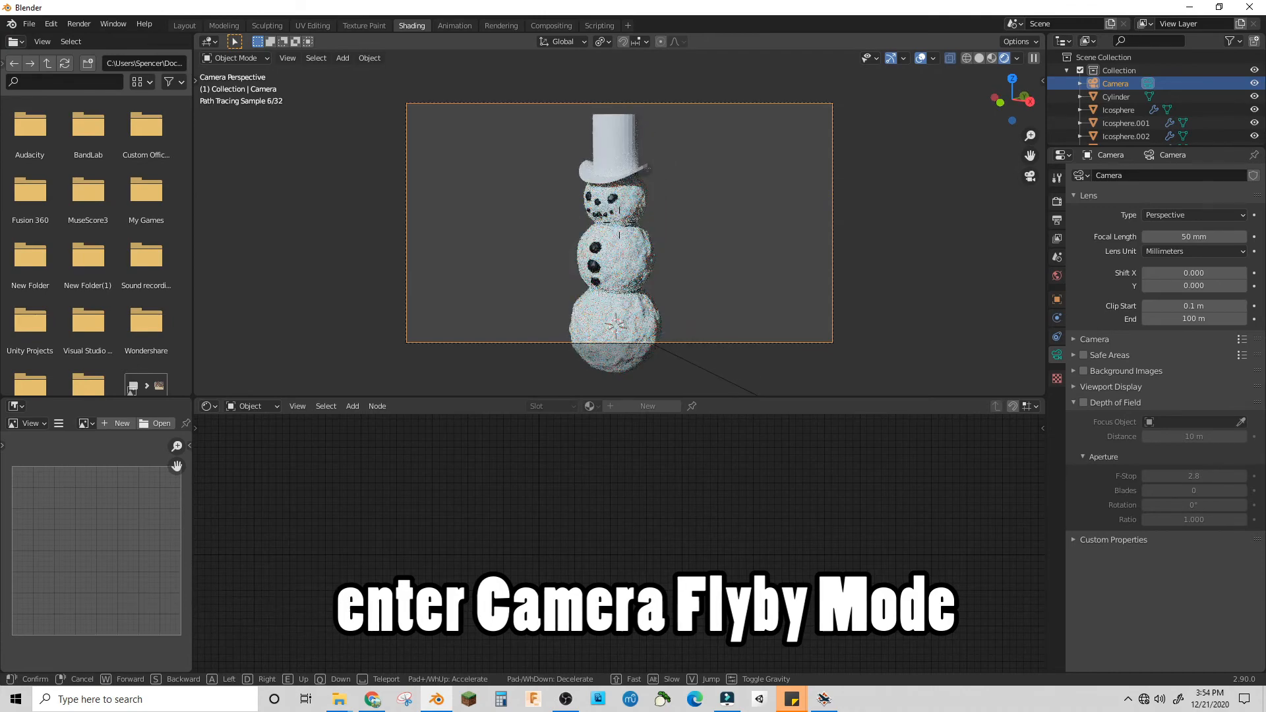
{"action": "left_click", "coordinate": [667, 284]}
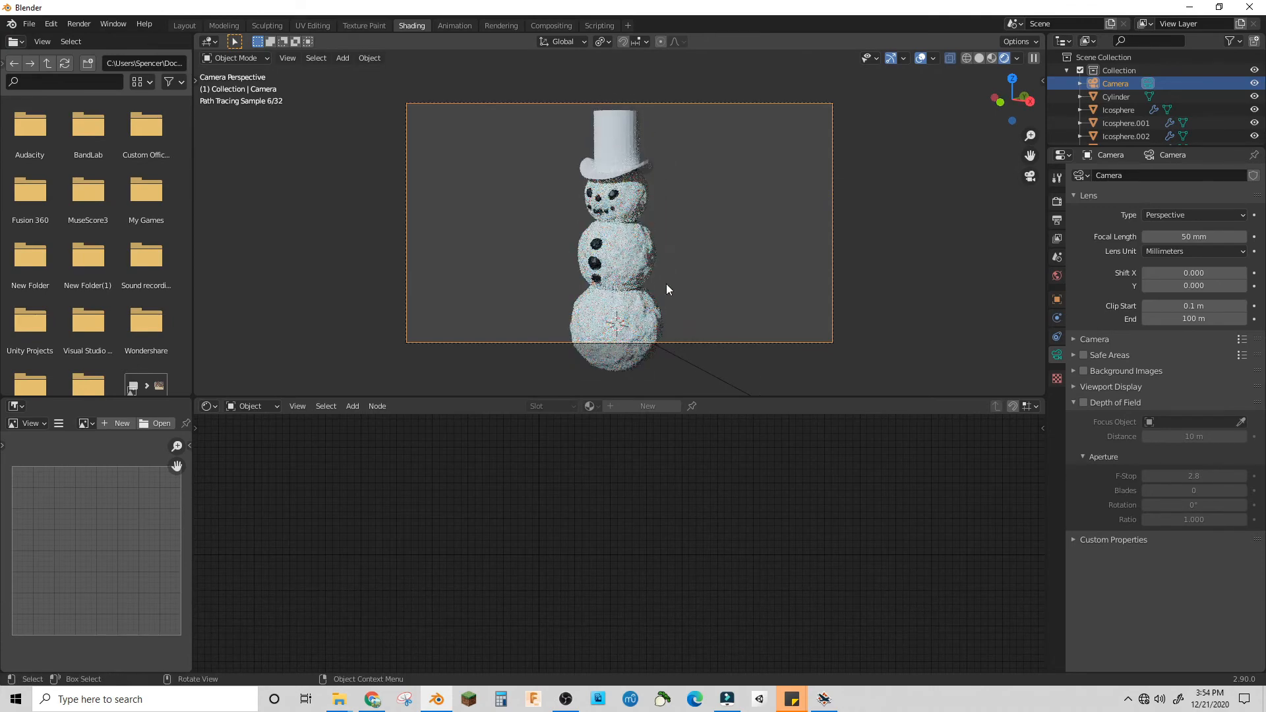
Give the hat a new material and set its base color to black
{"action": "scroll", "coordinate": [670, 283], "scroll_direction": "up", "scroll_amount": 5}
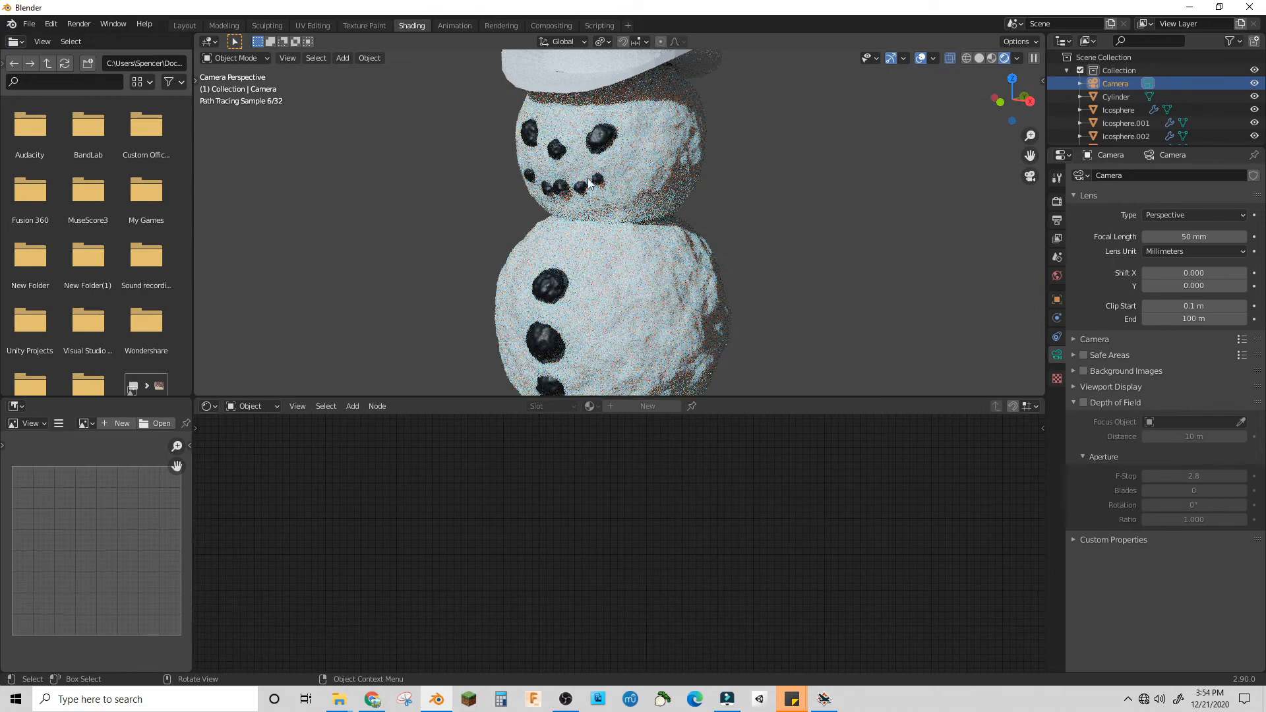
{"action": "left_click", "coordinate": [589, 80]}
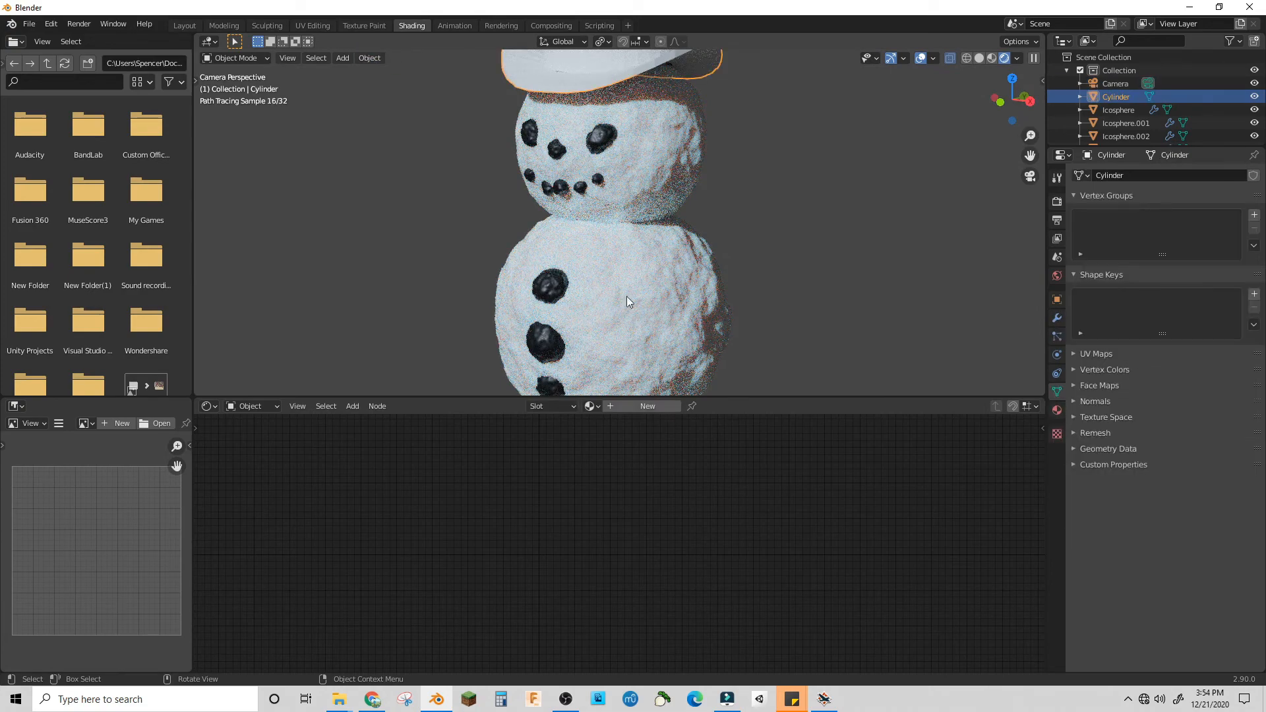
{"action": "left_click", "coordinate": [640, 408]}
{"action": "left_click", "coordinate": [597, 489]}
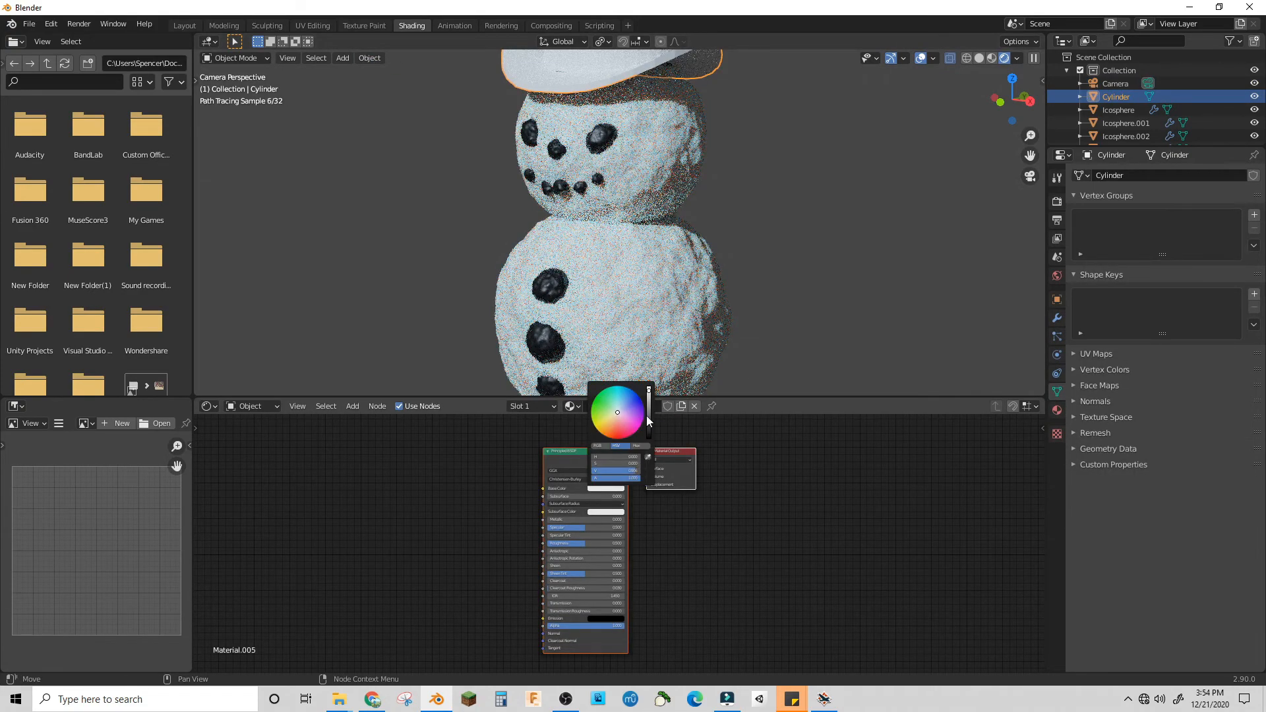
{"action": "left_click_drag", "start_coordinate": [647, 417], "coordinate": [649, 440]}
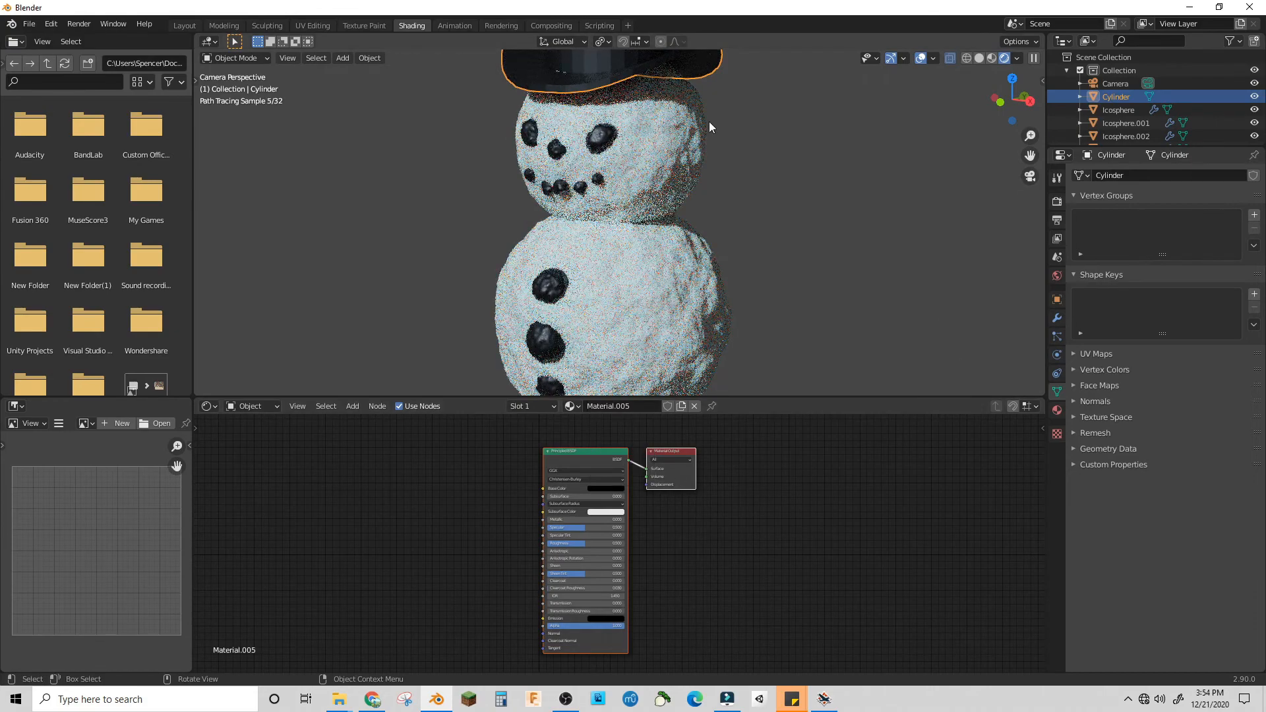
Shade the hat smooth and enable Auto Smooth for its normals at 30°
{"action": "right_click", "coordinate": [630, 63]}
{"action": "left_click", "coordinate": [629, 67]}
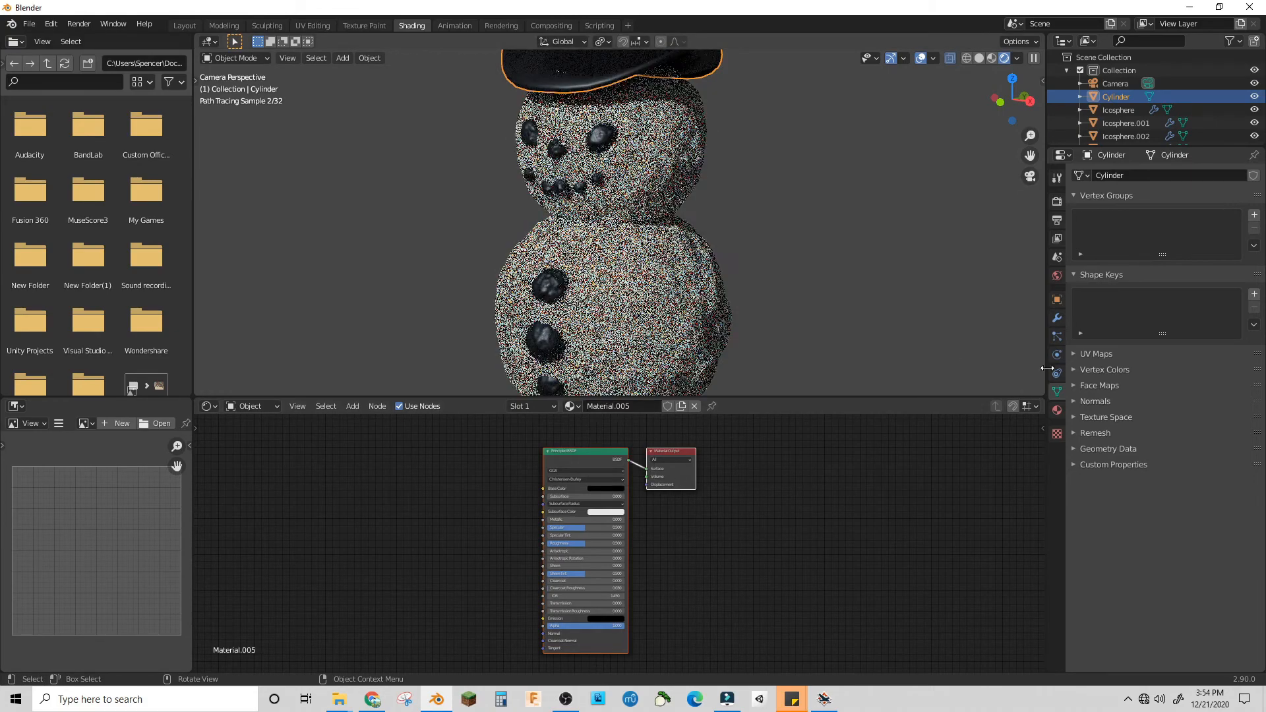
{"action": "left_click", "coordinate": [1095, 401]}
{"action": "left_click", "coordinate": [1146, 420]}
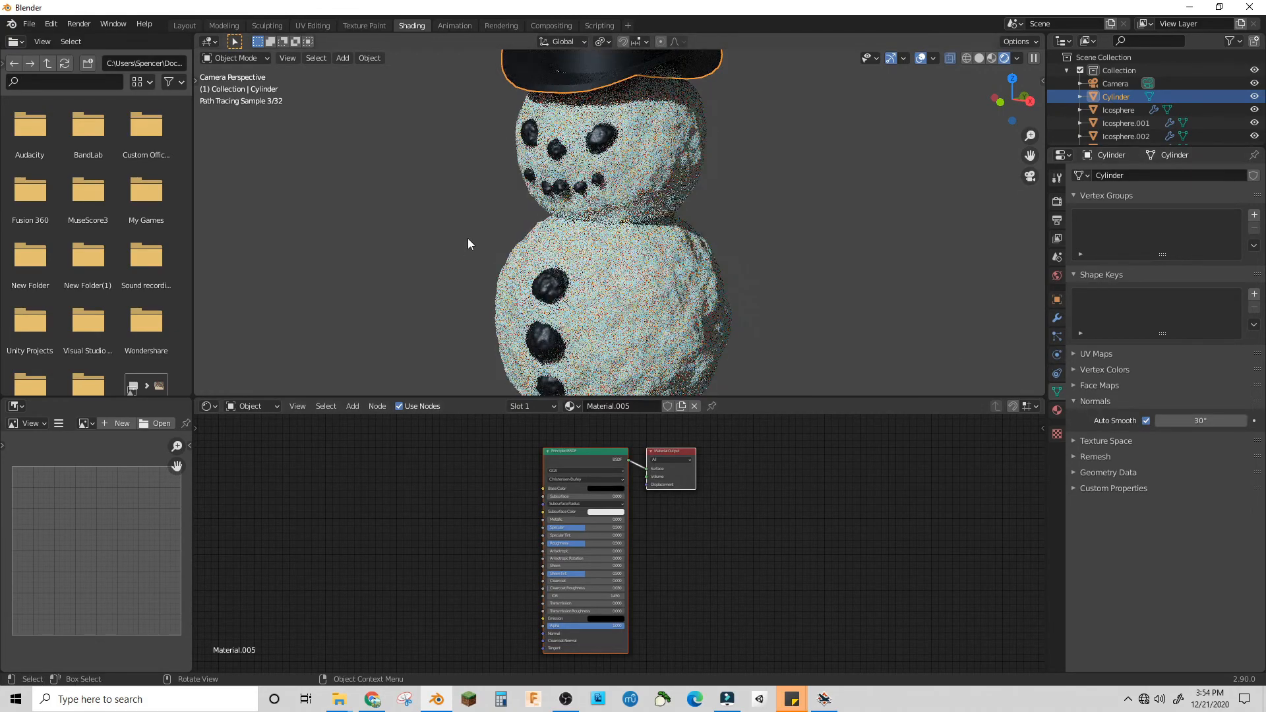
{"action": "scroll", "coordinate": [471, 238], "scroll_direction": "down", "scroll_amount": 3}
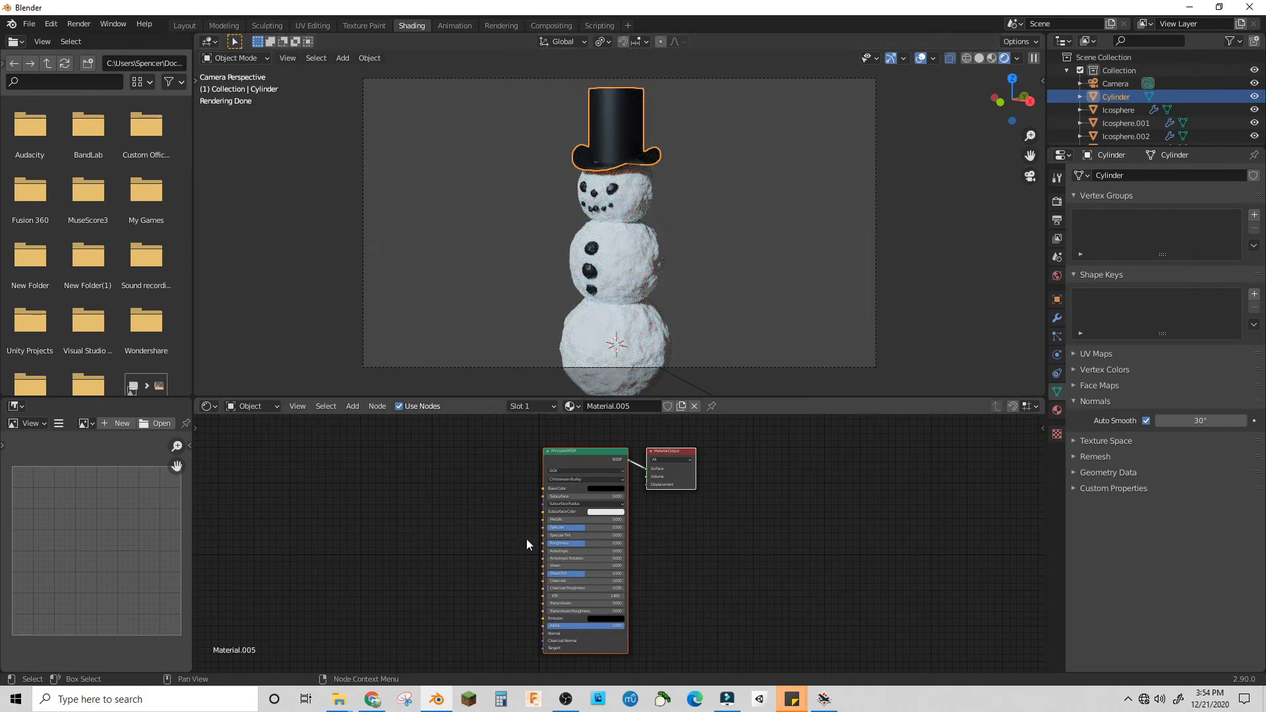
In Edit Mode, add one loop cut around the hat's crown just above the brim, with a slide factor of 0.700
{"action": "left_click", "coordinate": [257, 58]}
{"action": "left_click", "coordinate": [242, 87]}
{"action": "middle_click_drag", "start_coordinate": [659, 195], "coordinate": [696, 205]}
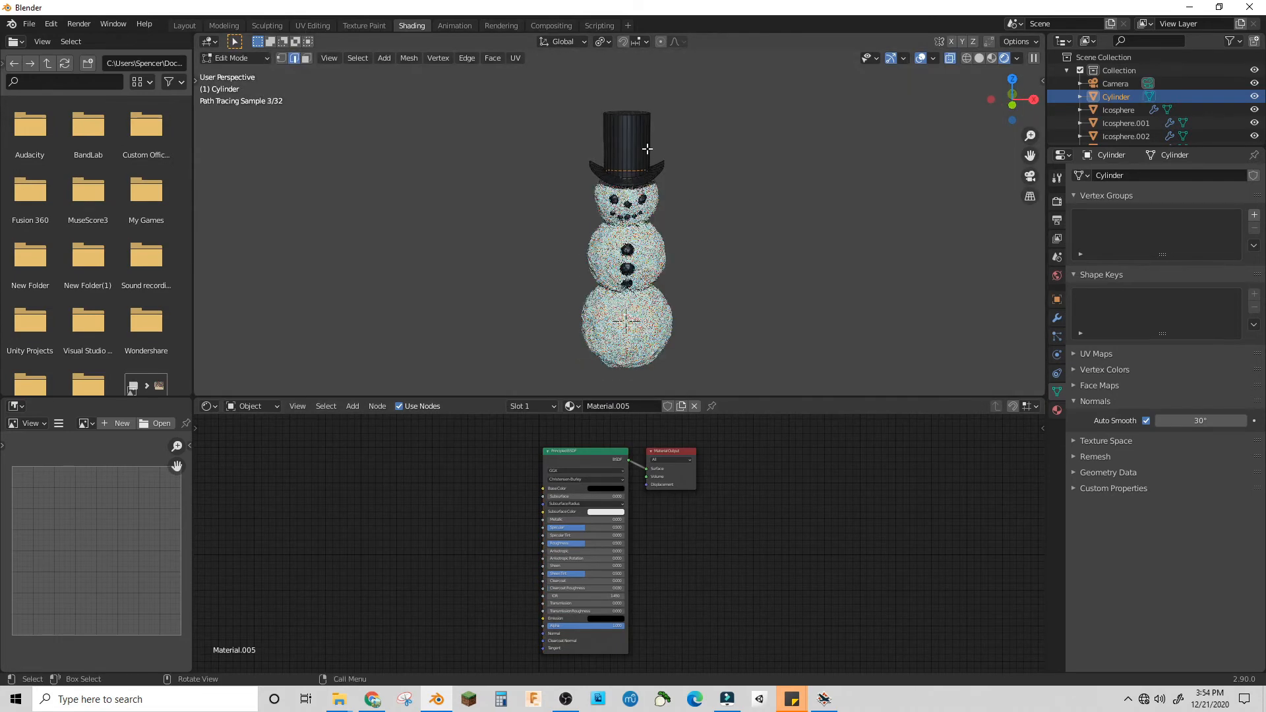
{"action": "key", "text": "ctrl+r"}
{"action": "left_click", "coordinate": [644, 149]}
{"action": "left_click", "coordinate": [613, 139]}
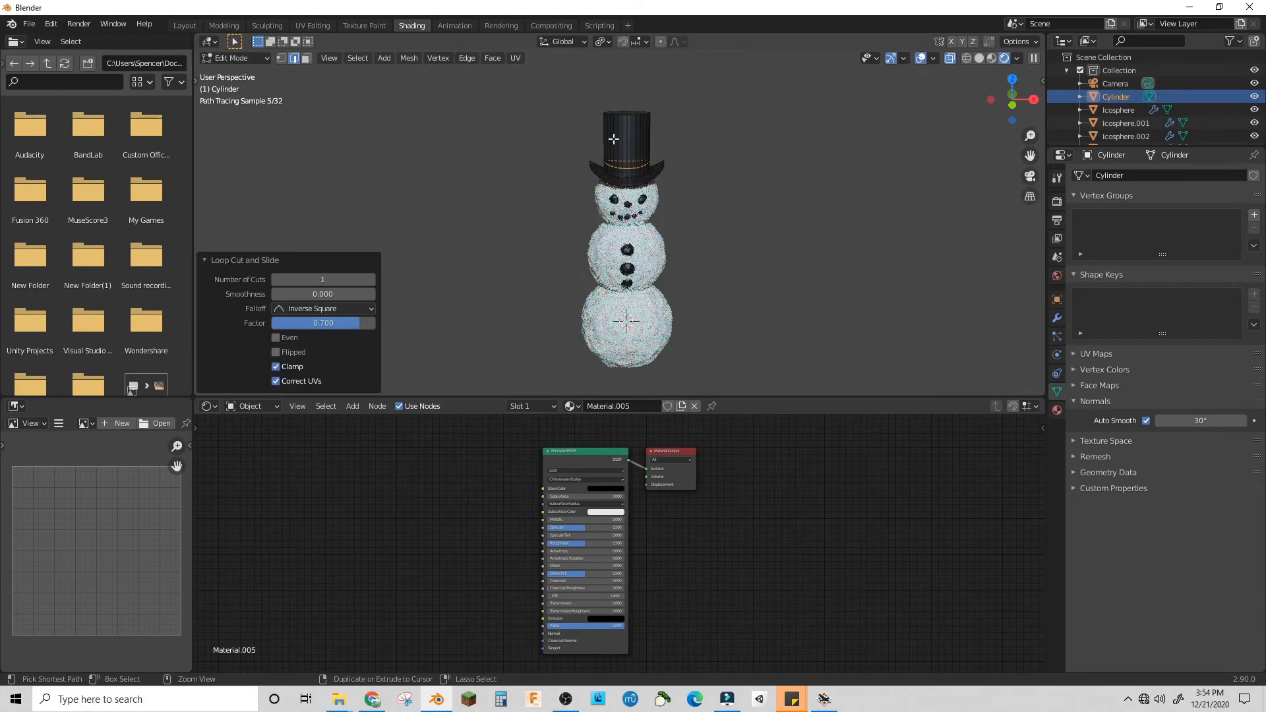
Select the face loop around the crown just above the brim and extrude it outward along its normals by about 0.045 as a hat band
{"action": "left_click", "coordinate": [307, 58]}
{"action": "left_click", "coordinate": [620, 171], "text": "alt"}
{"action": "left_click", "coordinate": [629, 175], "text": "alt"}
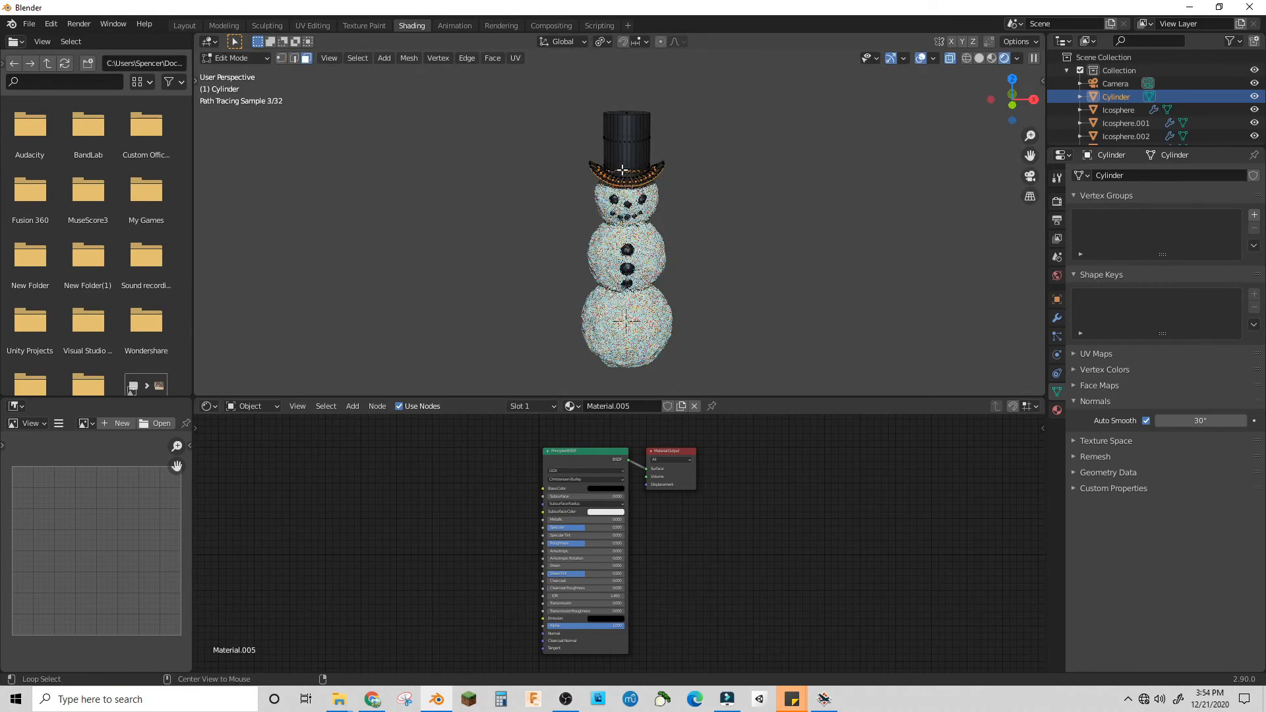
{"action": "left_click", "coordinate": [623, 172]}
{"action": "scroll", "coordinate": [629, 176], "scroll_direction": "up", "scroll_amount": 3}
{"action": "scroll", "coordinate": [629, 176], "scroll_direction": "up", "scroll_amount": 5}
{"action": "left_click", "coordinate": [664, 93], "text": "alt"}
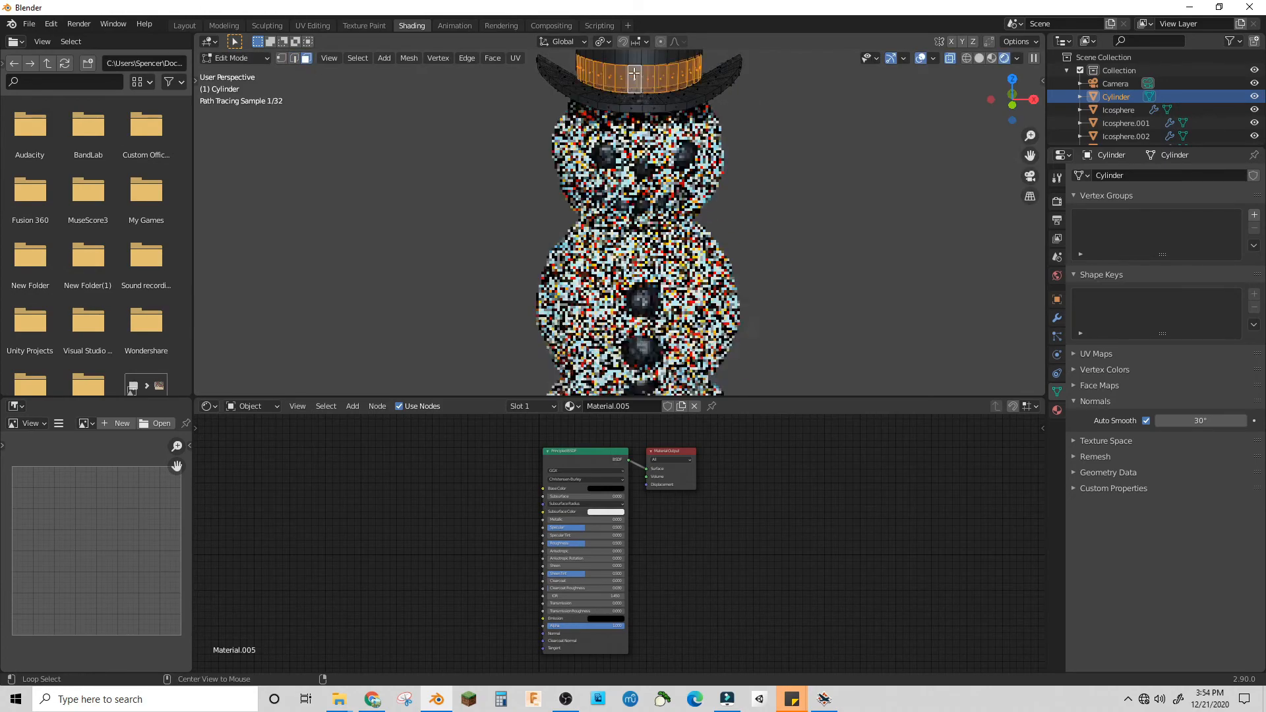
{"action": "key", "text": "alt+e"}
{"action": "left_click", "coordinate": [666, 91]}
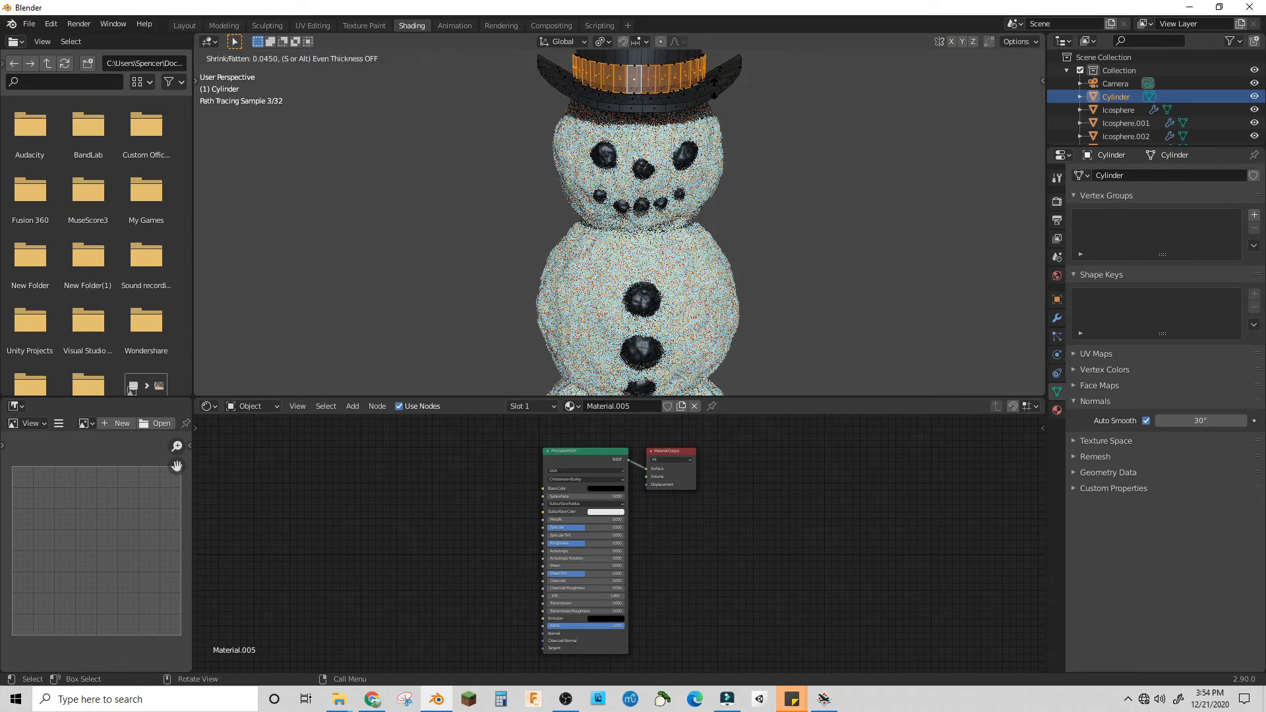
{"action": "left_click", "coordinate": [716, 92]}
Expand the selection over the hat band, assign it a new material in a second slot with a salmon-red base color, and return to Object Mode
{"action": "key", "text": "ctrl+KP_Add"}
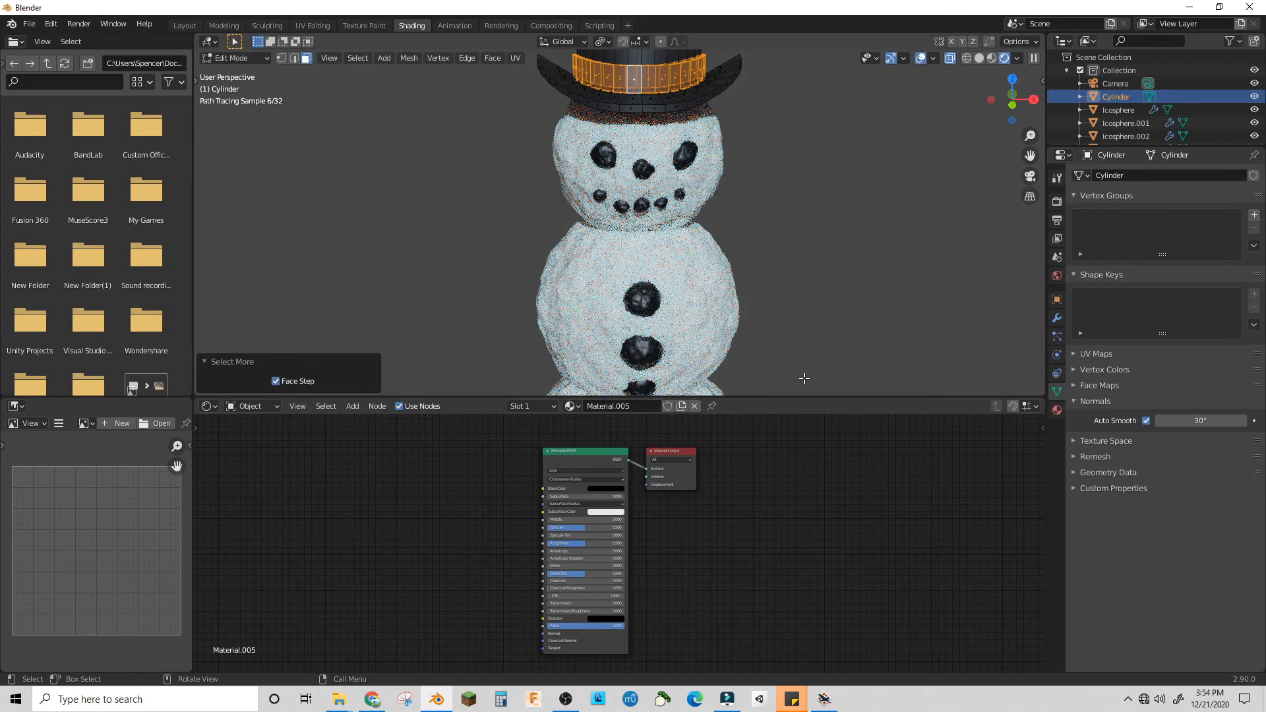
{"action": "left_click", "coordinate": [1055, 411]}
{"action": "left_click", "coordinate": [1255, 176]}
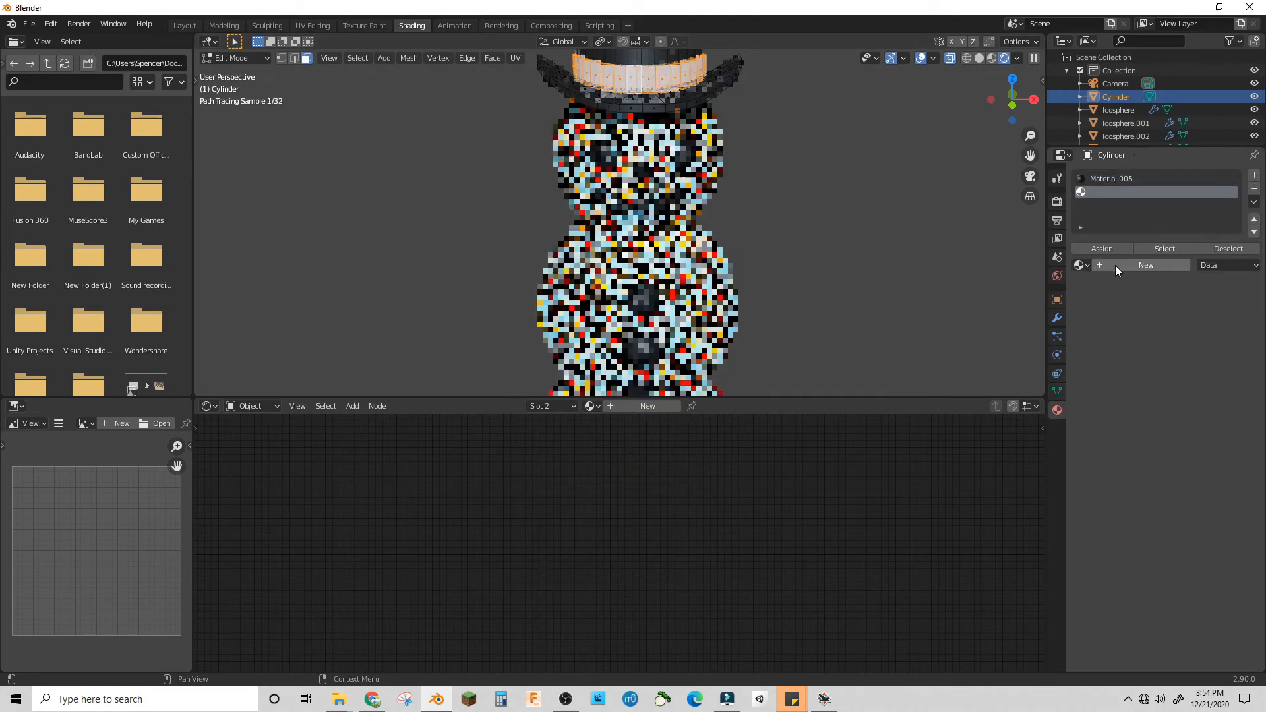
{"action": "left_click", "coordinate": [1115, 265]}
{"action": "left_click", "coordinate": [1200, 377]}
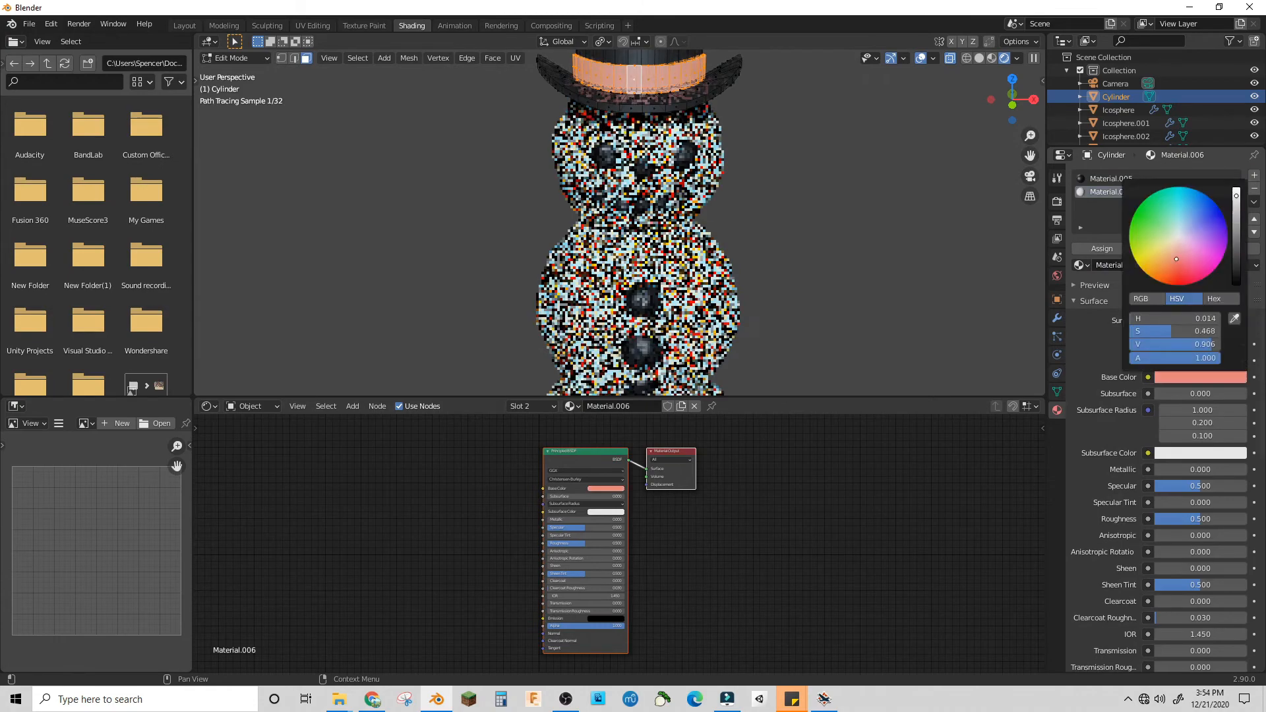
{"action": "left_click", "coordinate": [1226, 122]}
{"action": "left_click", "coordinate": [234, 58]}
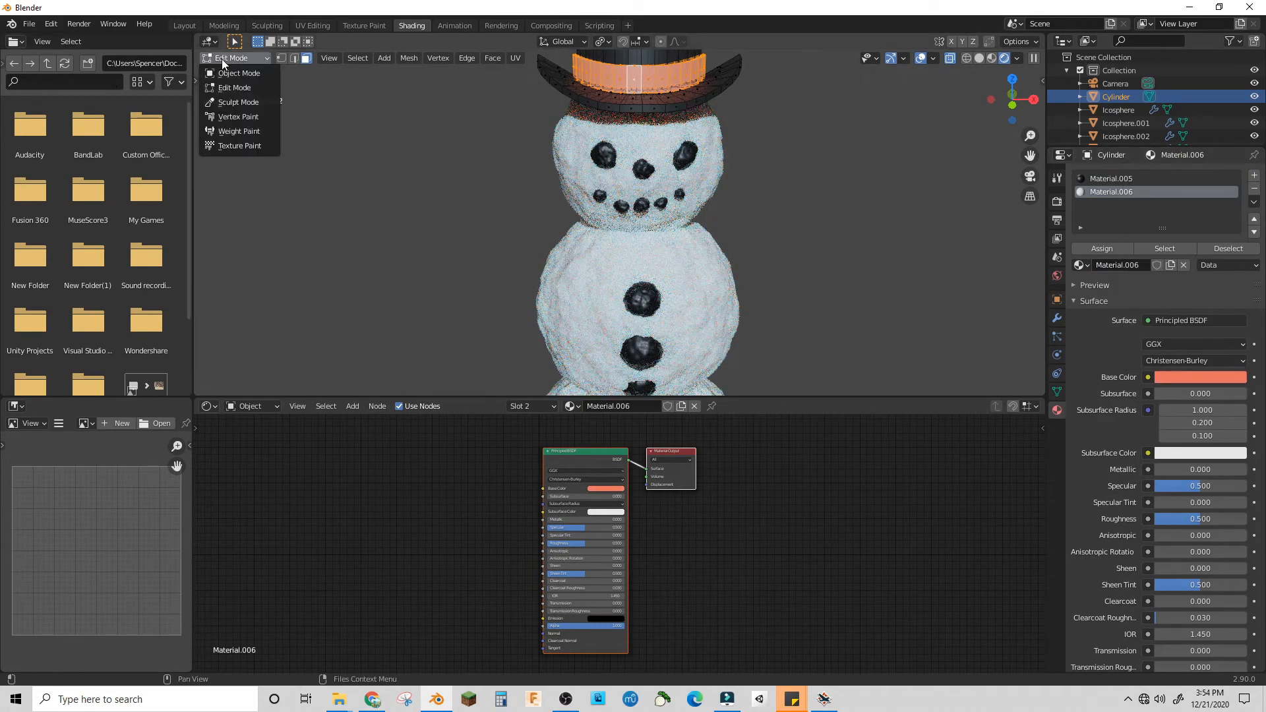
{"action": "left_click", "coordinate": [226, 73]}
Return to camera view and set the hat's black material to specular 0.436 and roughness 0.699
{"action": "left_click", "coordinate": [695, 185]}
{"action": "scroll", "coordinate": [825, 204], "scroll_direction": "down", "scroll_amount": 7}
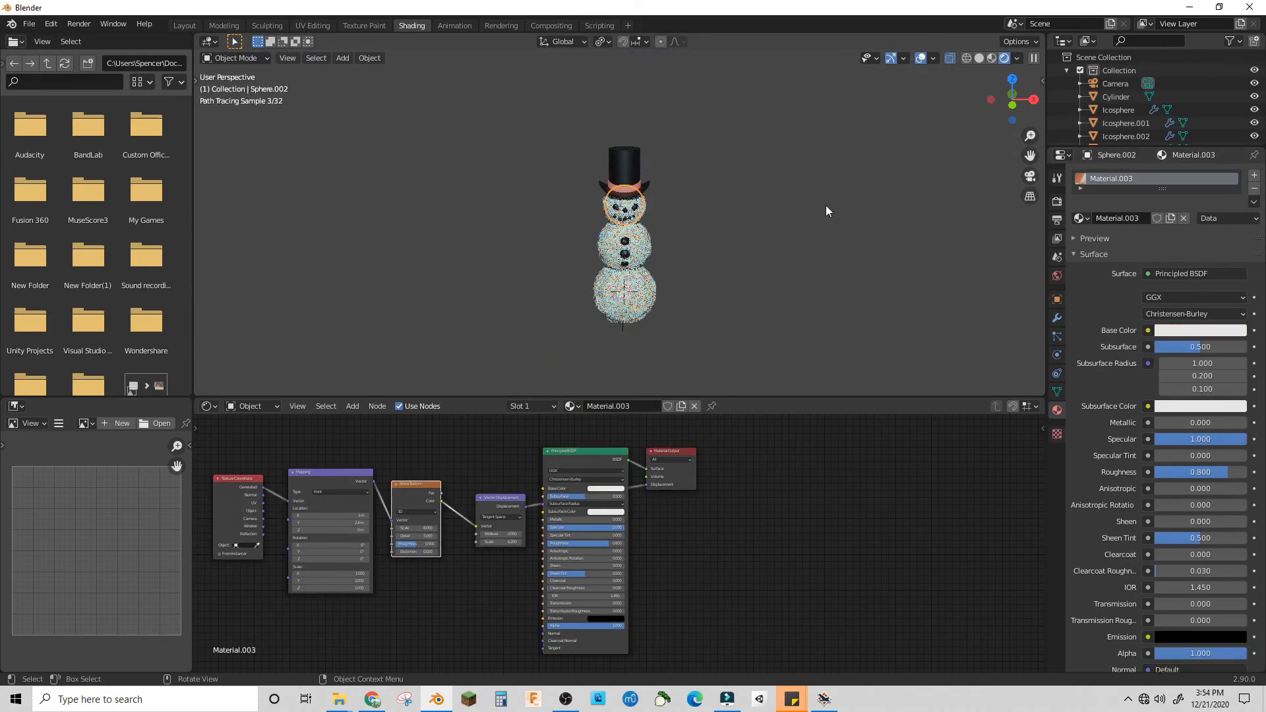
{"action": "middle_click_drag", "start_coordinate": [825, 204], "coordinate": [747, 189]}
{"action": "scroll", "coordinate": [748, 190], "scroll_direction": "up", "scroll_amount": 1}
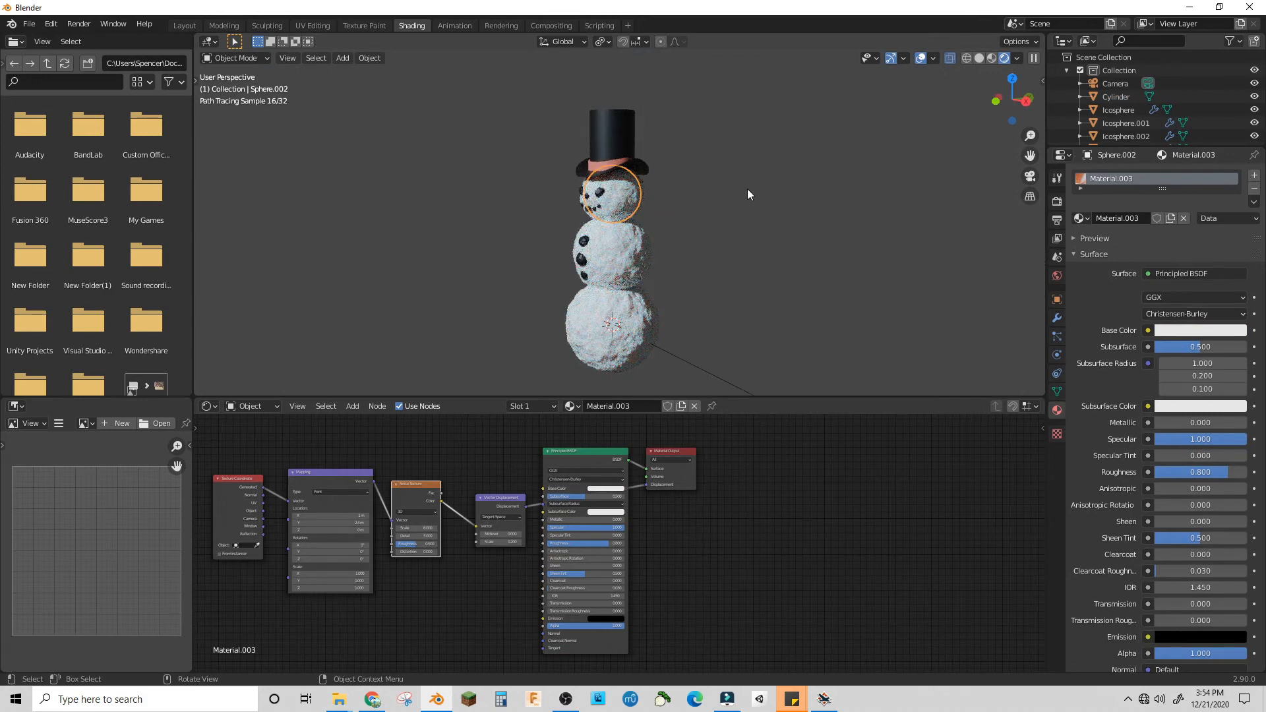
{"action": "key", "text": "KP_0"}
{"action": "left_click", "coordinate": [582, 114]}
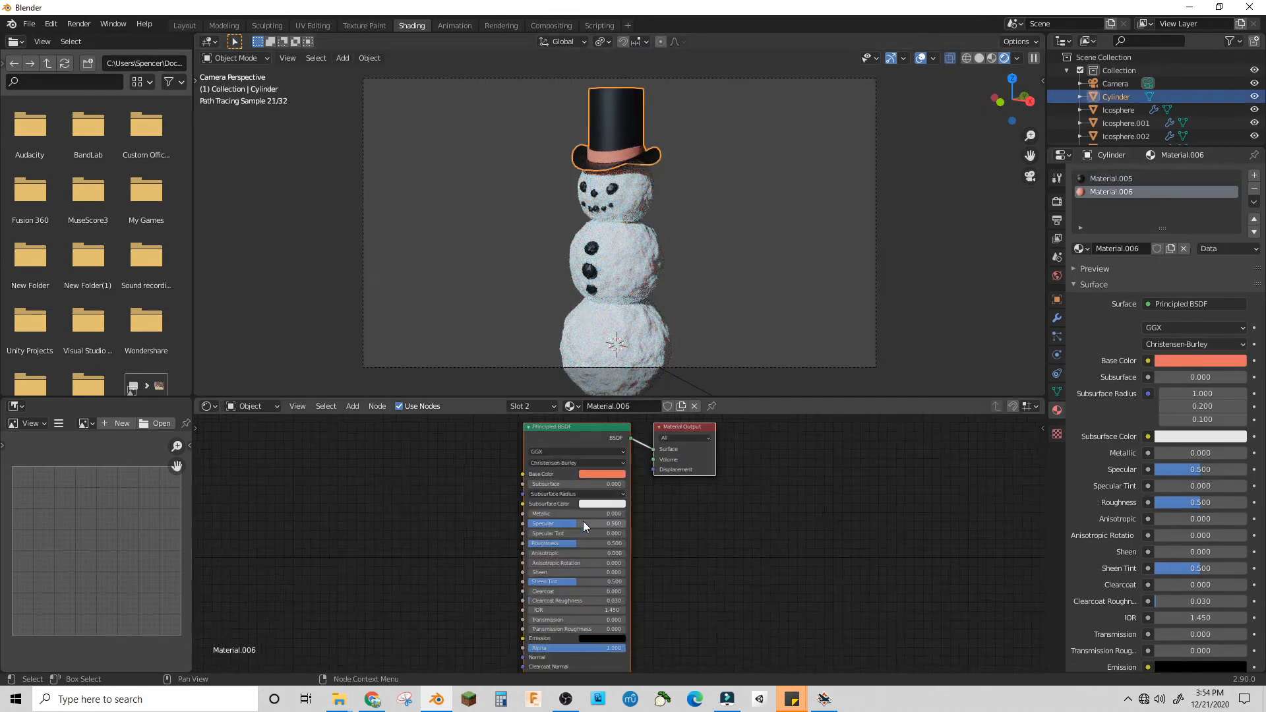
{"action": "scroll", "coordinate": [583, 521], "scroll_direction": "up", "scroll_amount": 5}
{"action": "left_click_drag", "start_coordinate": [567, 543], "coordinate": [526, 515]}
{"action": "left_click", "coordinate": [1121, 179]}
{"action": "left_click_drag", "start_coordinate": [1175, 468], "coordinate": [1168, 469]}
{"action": "left_click_drag", "start_coordinate": [1174, 502], "coordinate": [1193, 502]}
{"action": "left_click", "coordinate": [774, 182]}
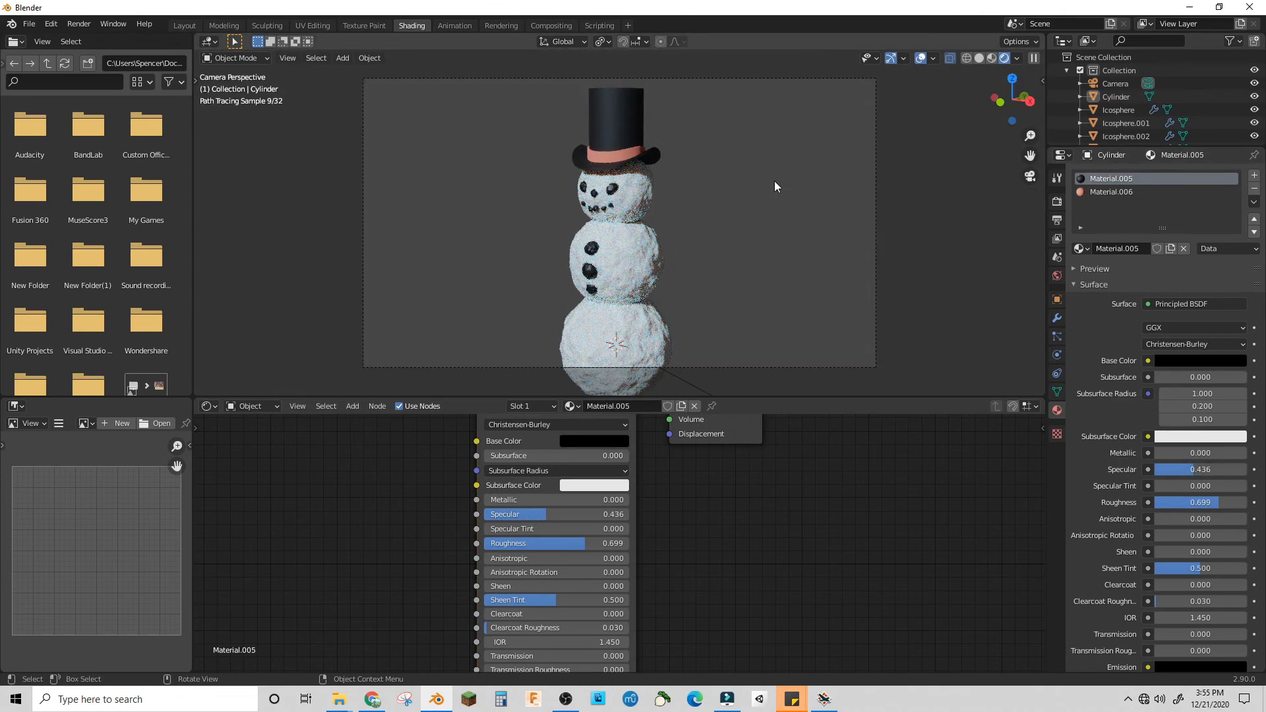
Enable a transparent film background in the render settings
{"action": "left_click", "coordinate": [1056, 201]}
{"action": "left_click", "coordinate": [1091, 458]}
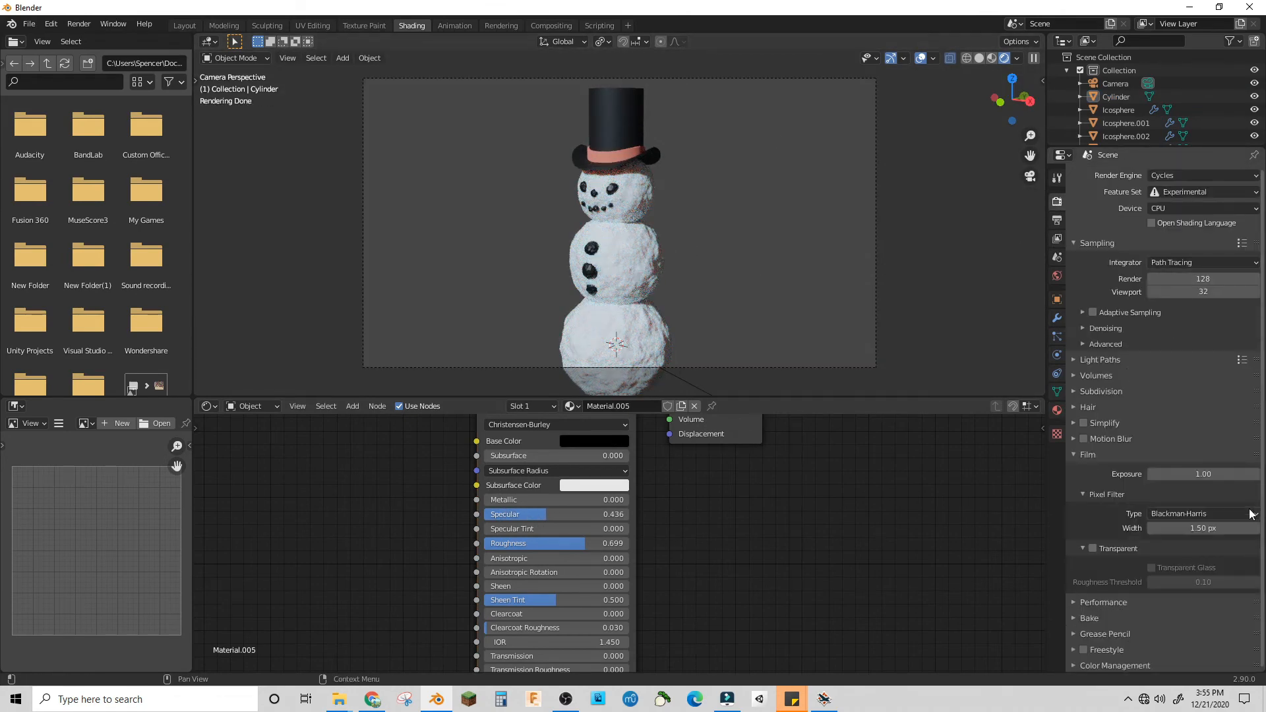
{"action": "left_click", "coordinate": [1093, 549]}
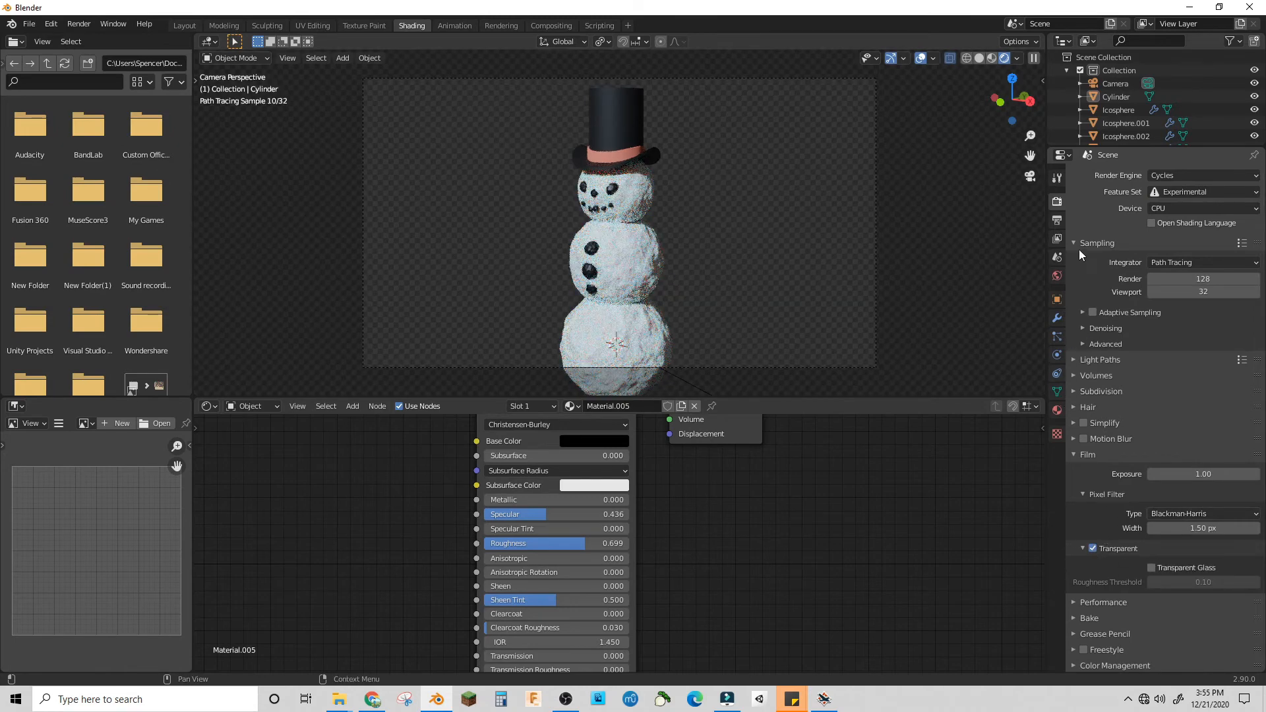
Use an environment texture as the world color and load PANO_20201008_083218.jpg from the Downloads folder
{"action": "left_click", "coordinate": [1057, 277]}
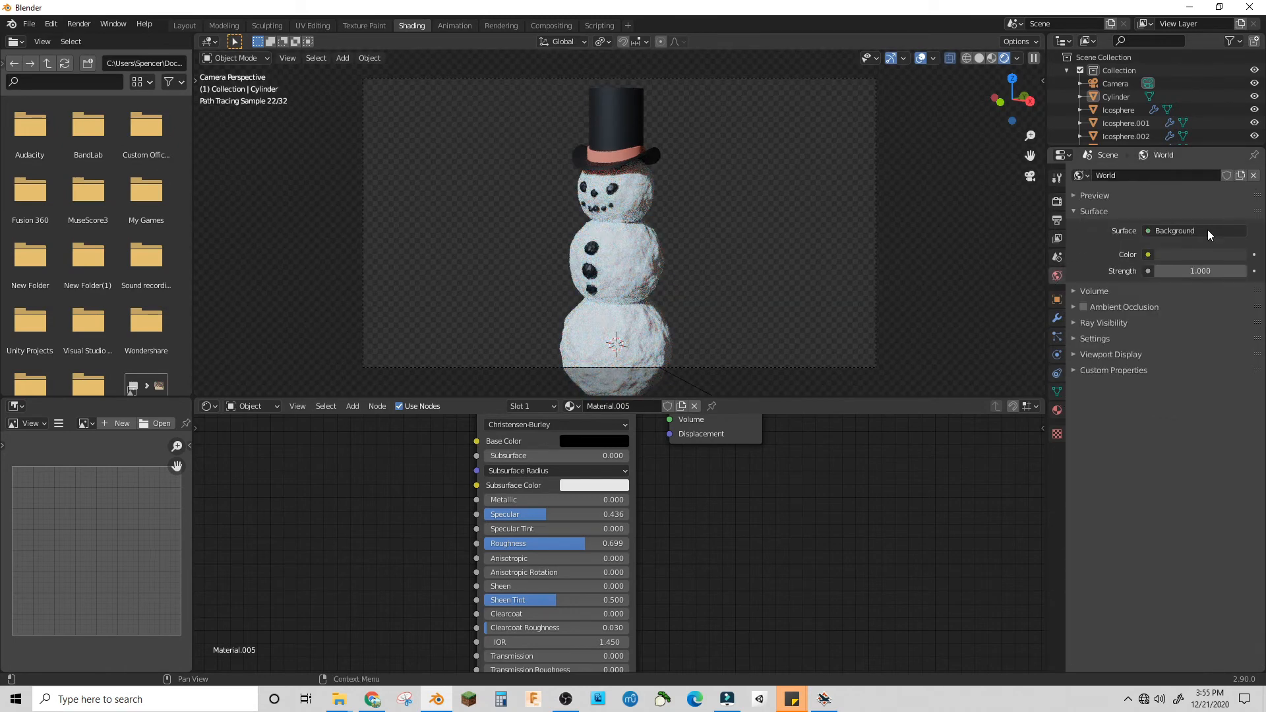
{"action": "left_click", "coordinate": [1150, 256]}
{"action": "left_click", "coordinate": [869, 312]}
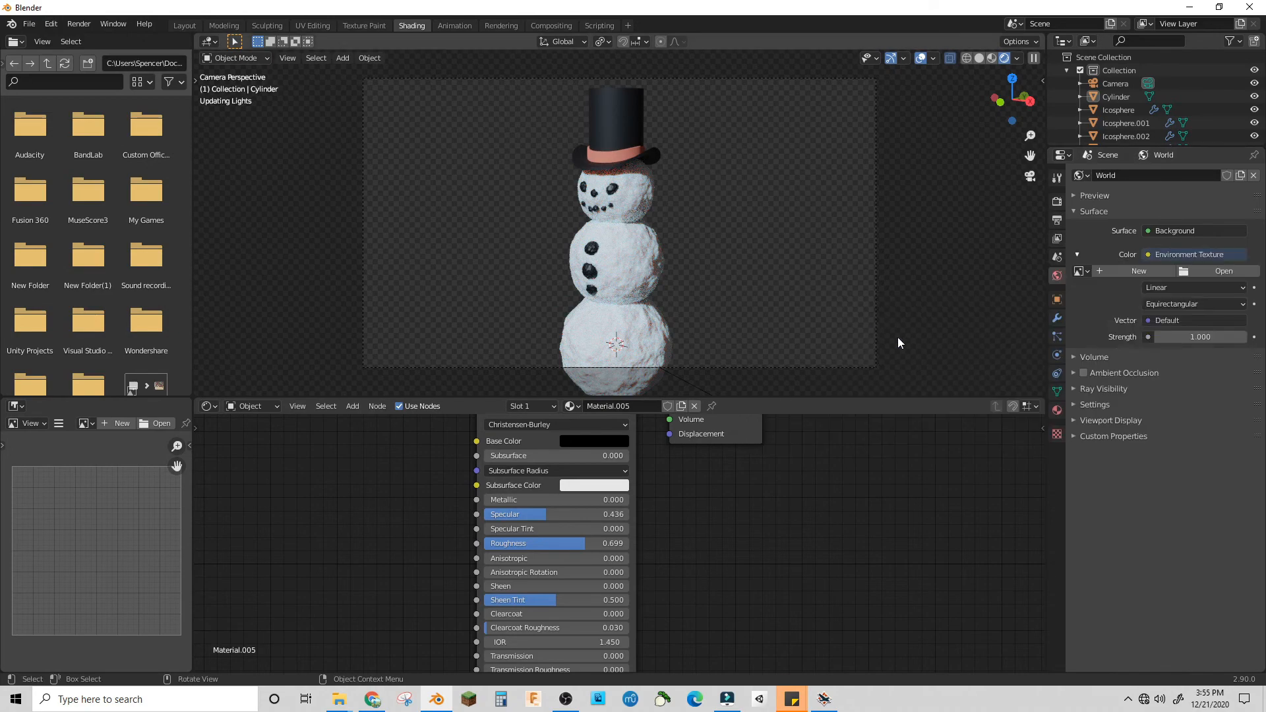
{"action": "left_click", "coordinate": [1204, 272]}
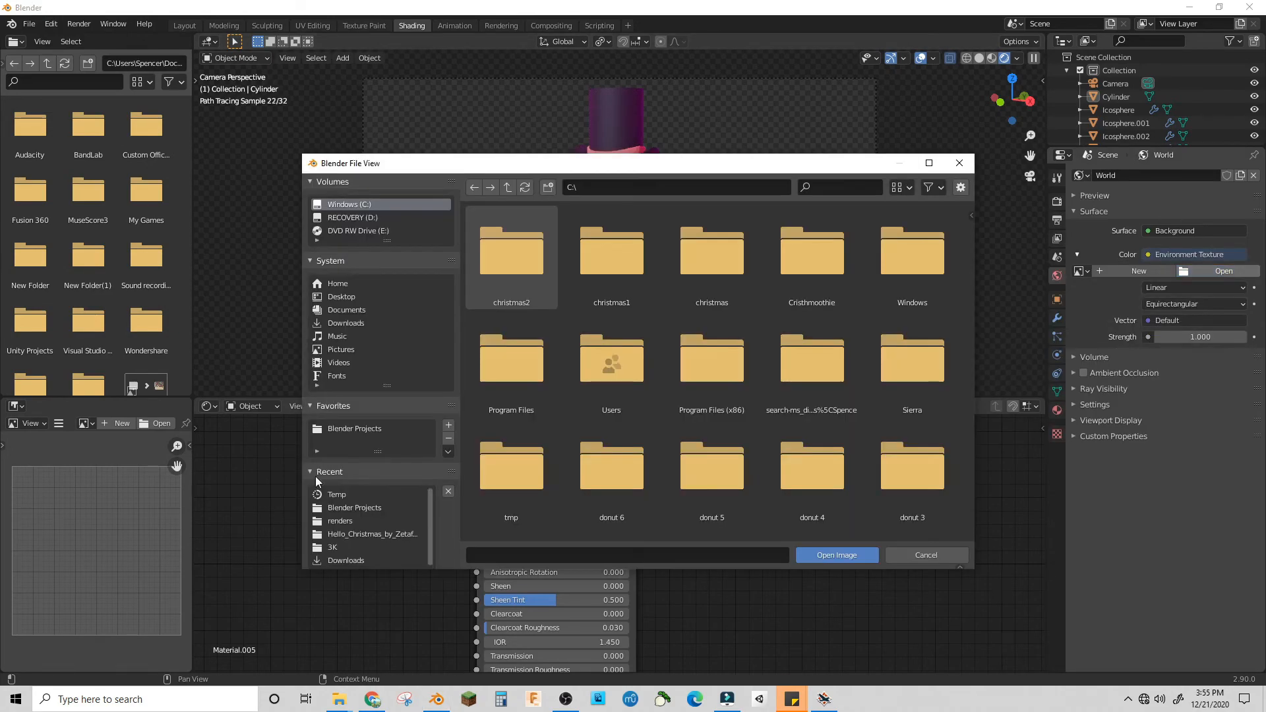
{"action": "left_click", "coordinate": [334, 324]}
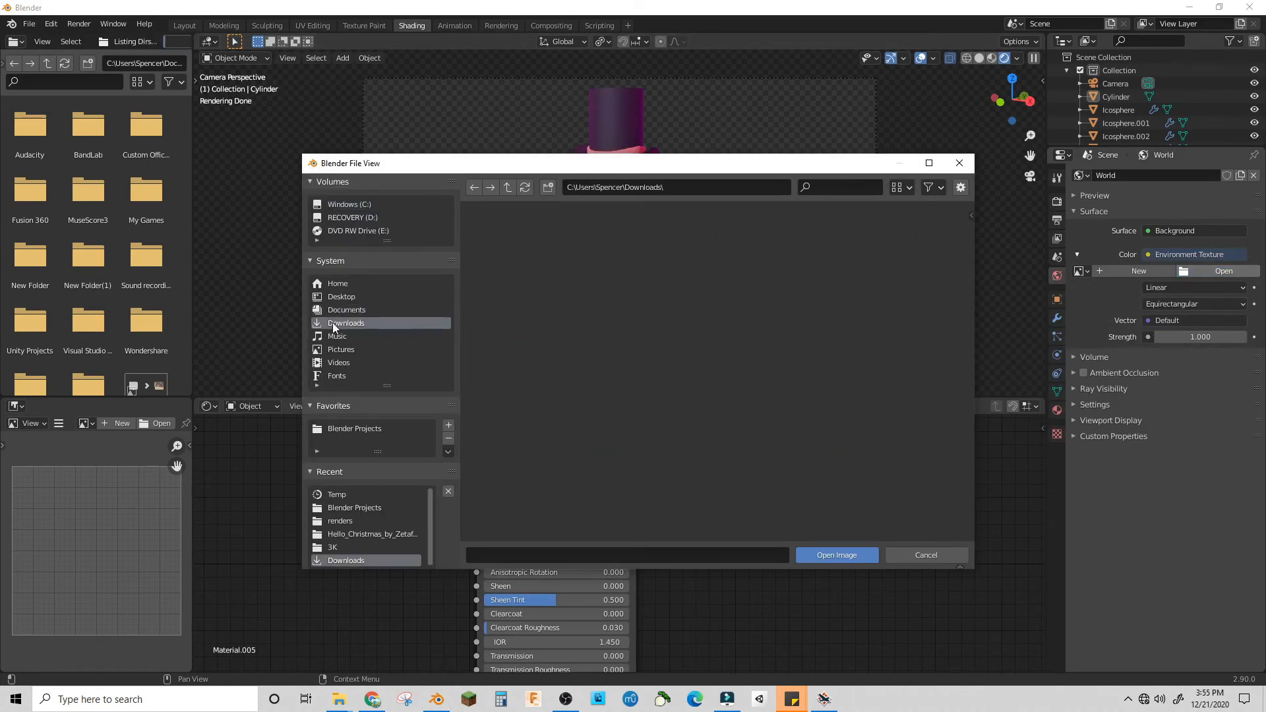
{"action": "left_click", "coordinate": [938, 187]}
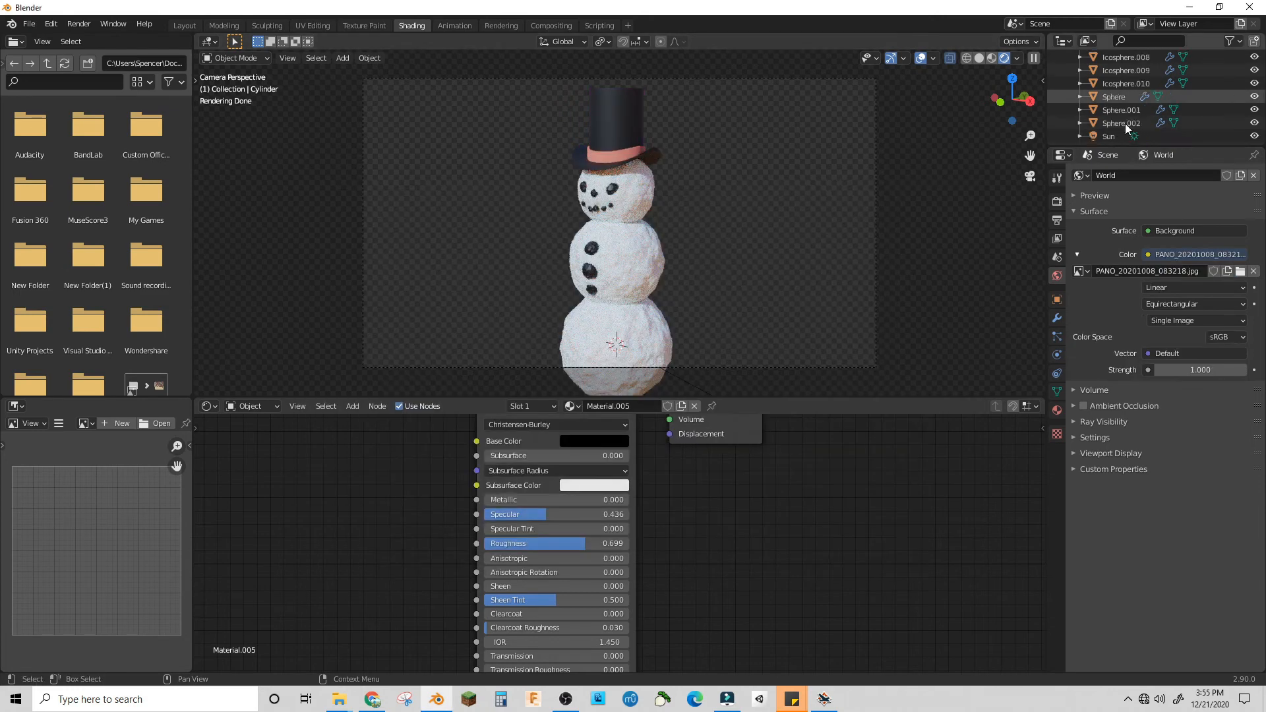
Change the sun light's color to a more saturated light blue
{"action": "left_click", "coordinate": [1114, 135]}
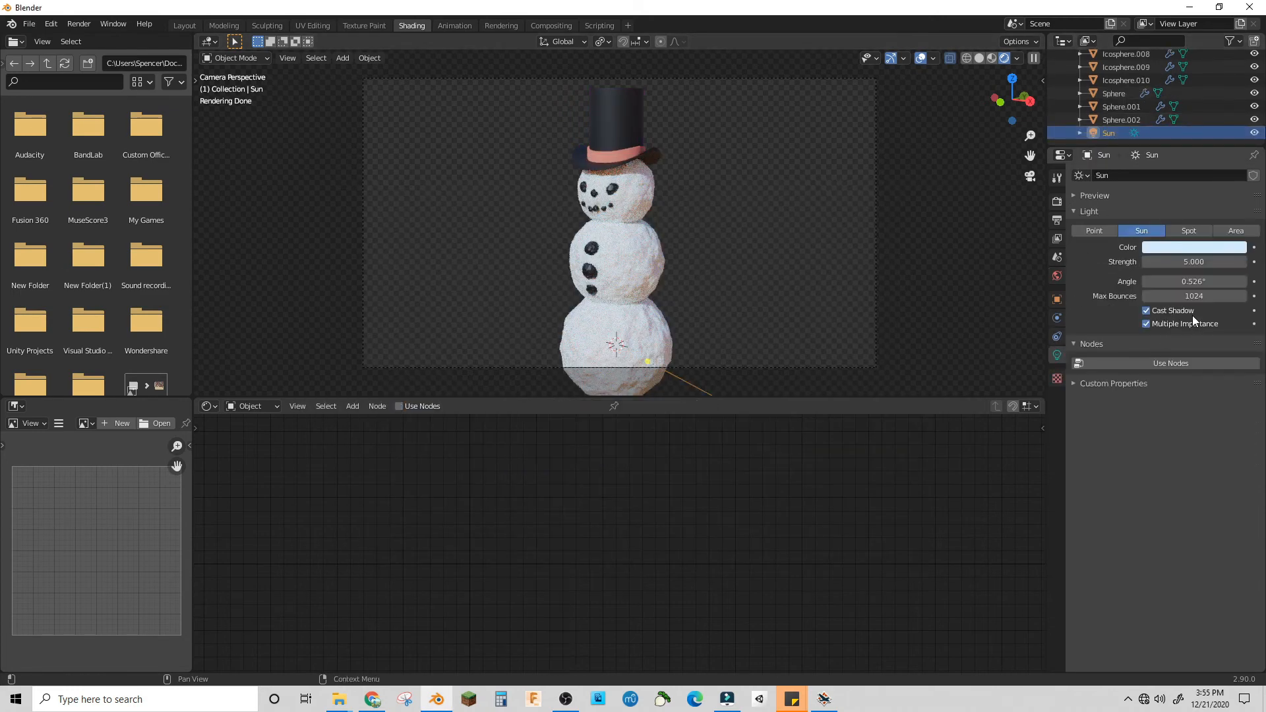
{"action": "left_click", "coordinate": [1213, 248]}
{"action": "left_click", "coordinate": [1186, 105]}
{"action": "left_click", "coordinate": [1188, 105]}
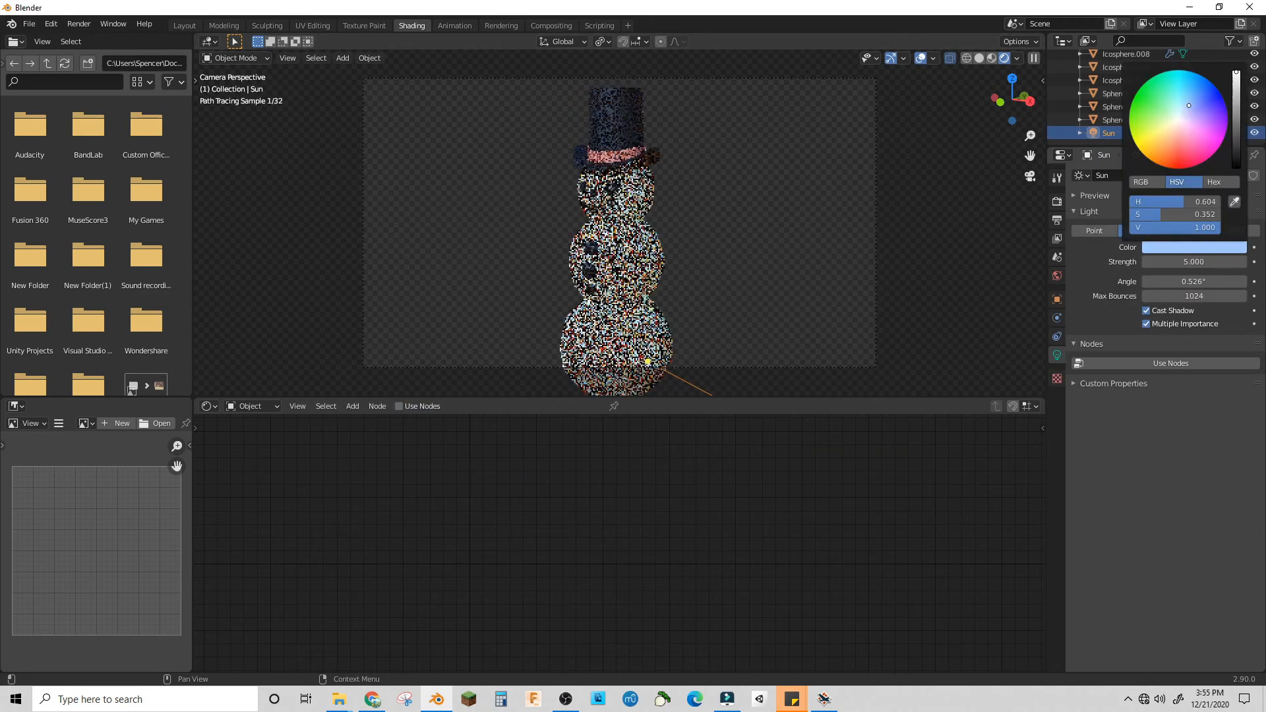
{"action": "left_click", "coordinate": [1191, 103]}
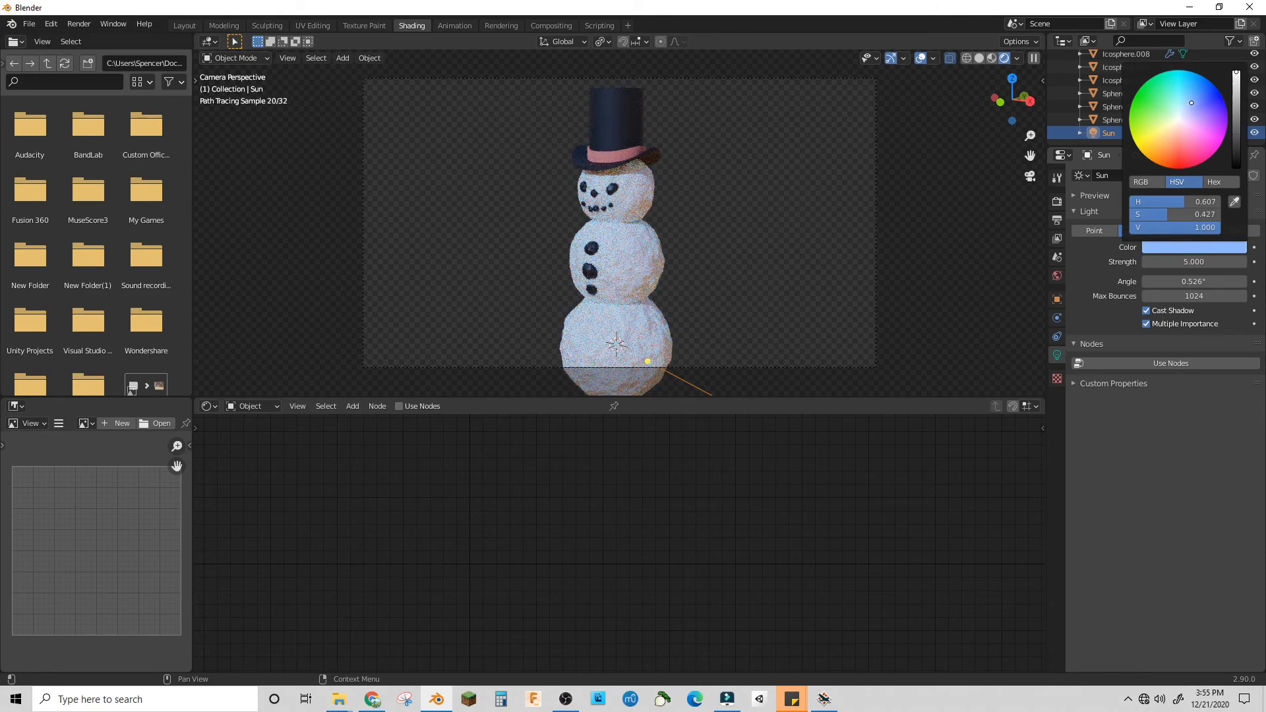
{"action": "left_click", "coordinate": [1198, 99]}
{"action": "left_click_drag", "start_coordinate": [1198, 99], "coordinate": [1188, 101]}
{"action": "left_click", "coordinate": [901, 252]}
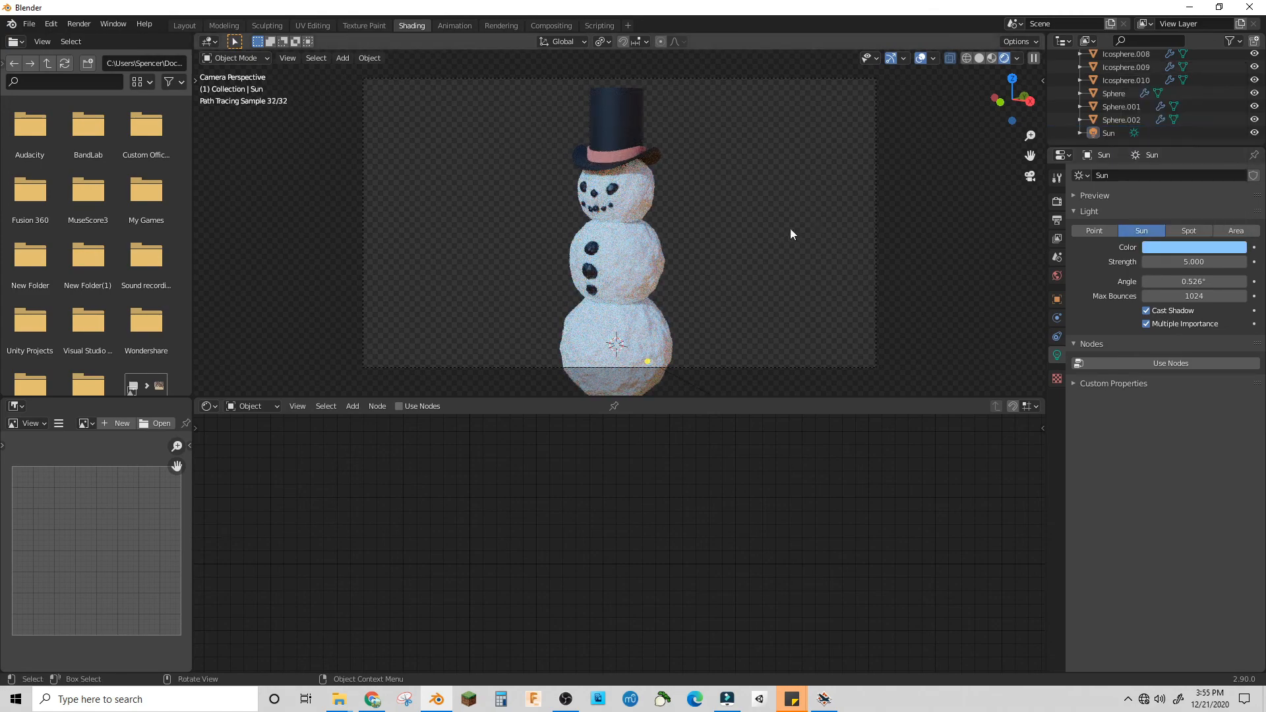
Start a test render of the camera image, then stop it and return to the scene
{"action": "left_click", "coordinate": [79, 25]}
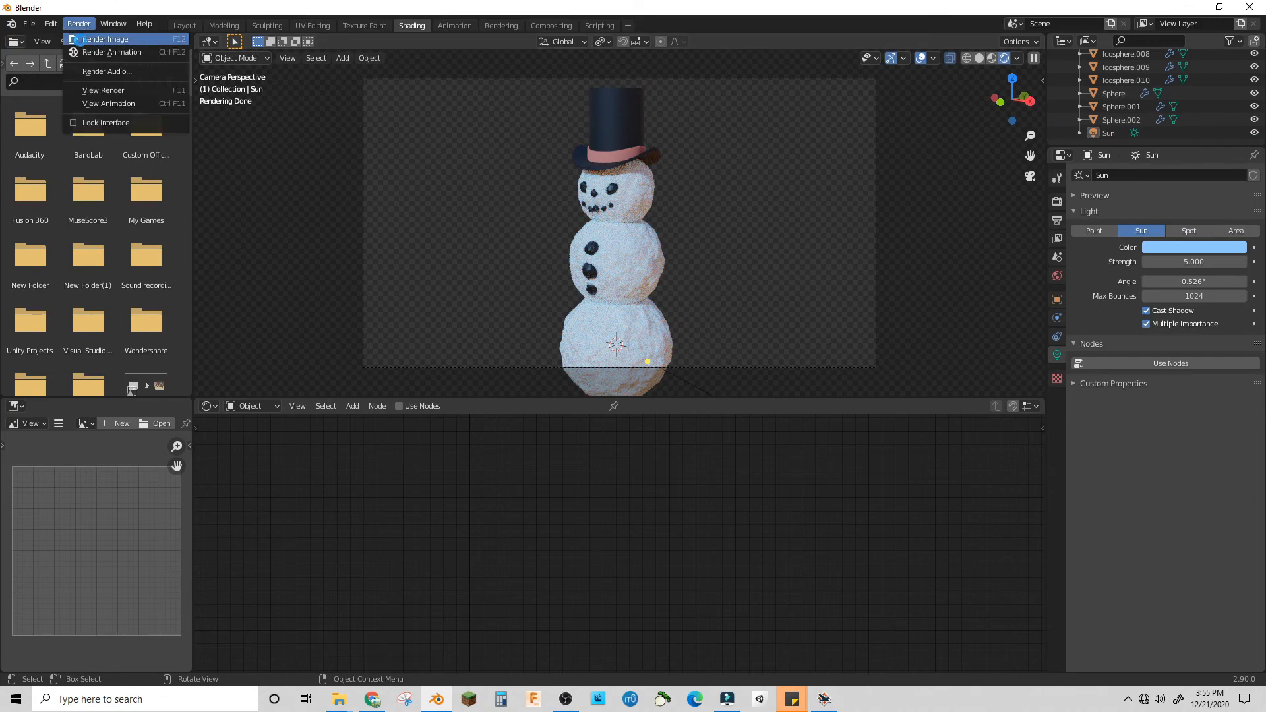
{"action": "left_click", "coordinate": [105, 39]}
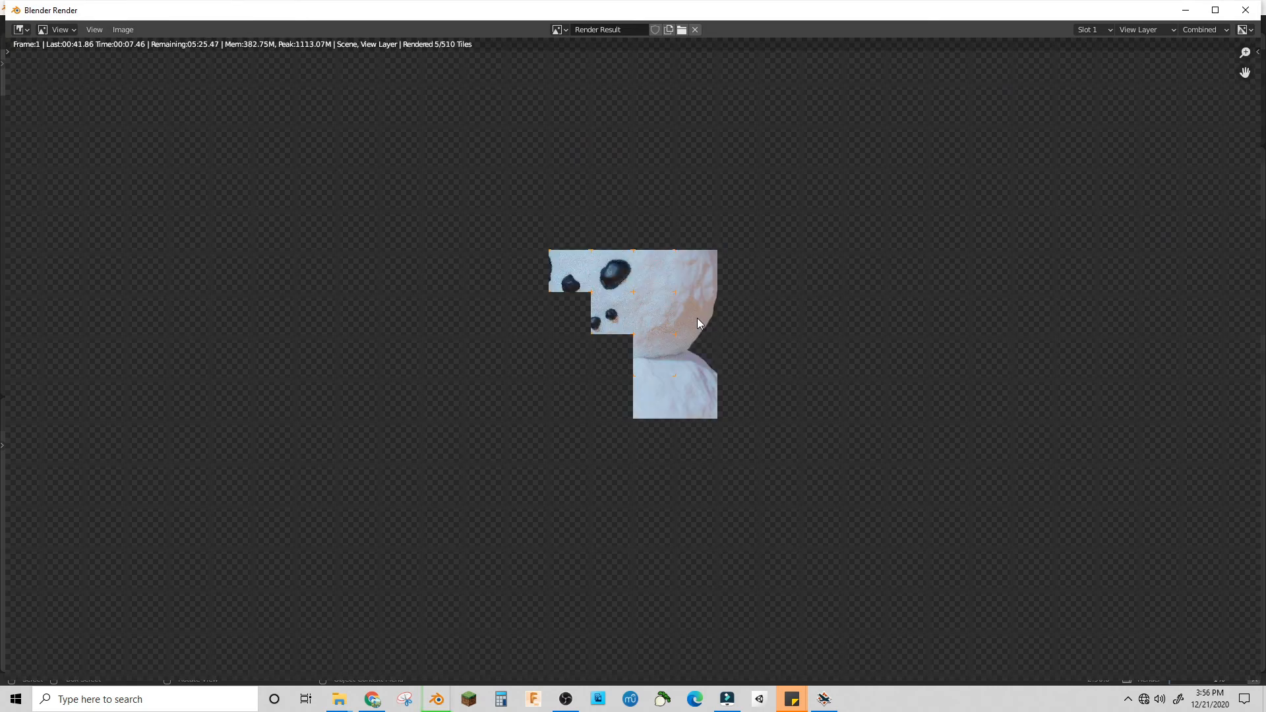
{"action": "key", "text": "Escape"}
Select all the coal eyes, nose, mouth pieces and buttons, and set the lowest button's render subdivision level to 3
{"action": "left_click", "coordinate": [615, 190]}
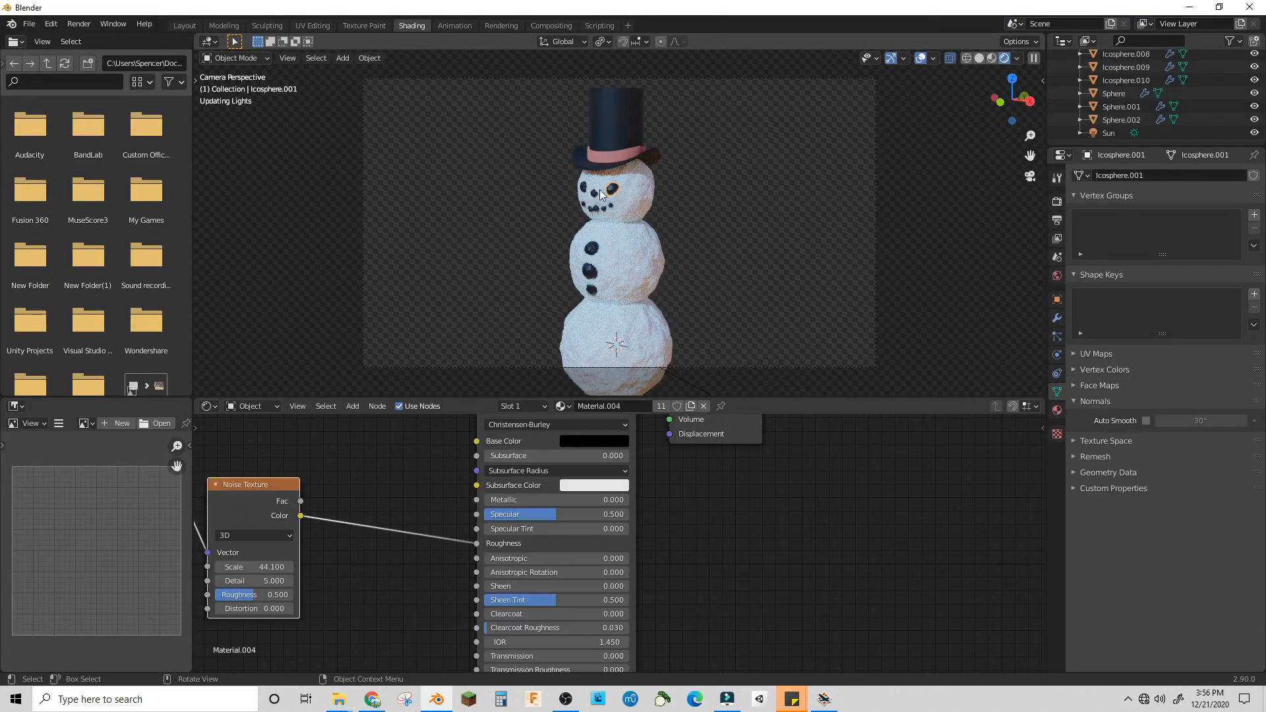
{"action": "left_click", "coordinate": [588, 193]}
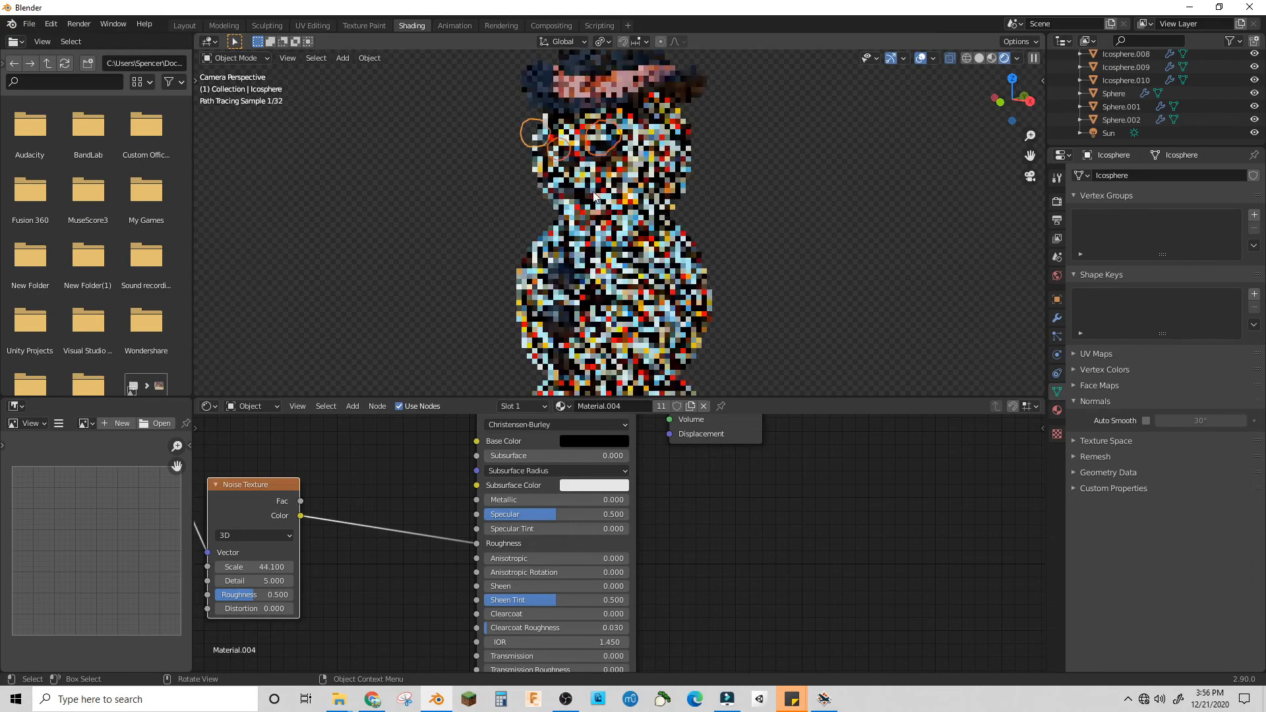
{"action": "scroll", "coordinate": [594, 196], "scroll_direction": "up", "scroll_amount": 5}
{"action": "left_click", "coordinate": [581, 148], "text": "shift"}
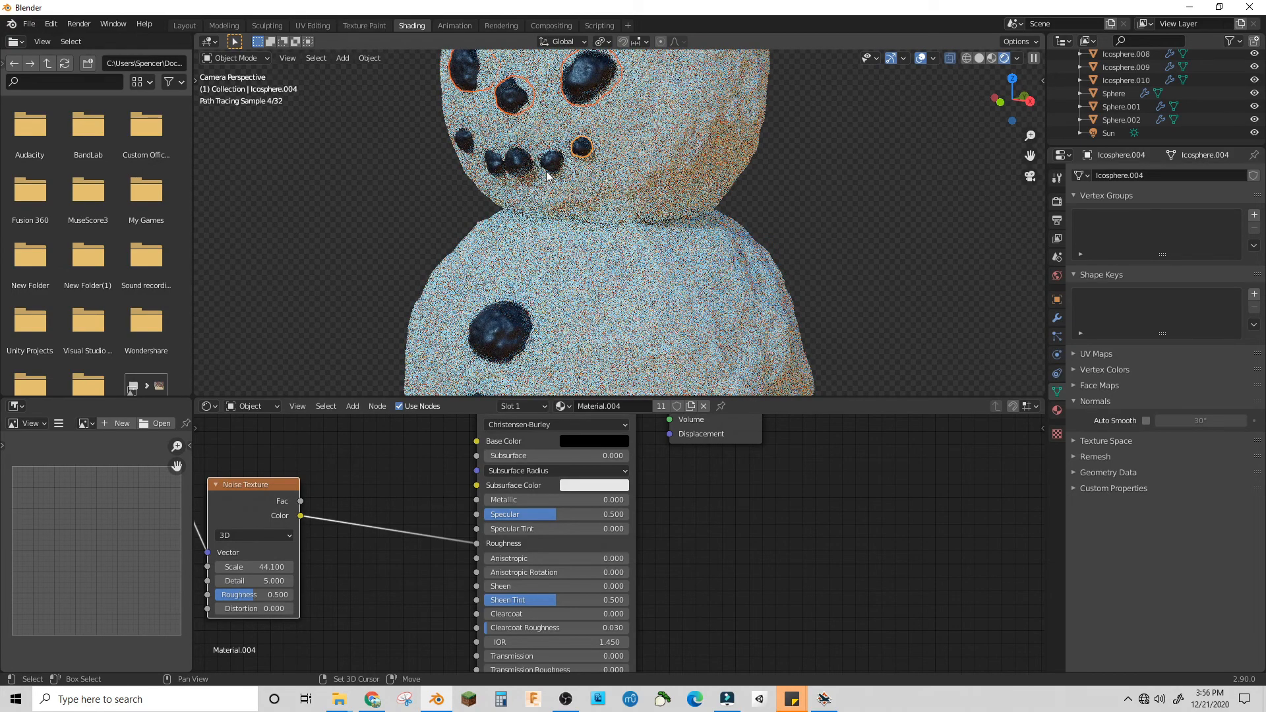
{"action": "left_click", "coordinate": [525, 342], "text": "shift"}
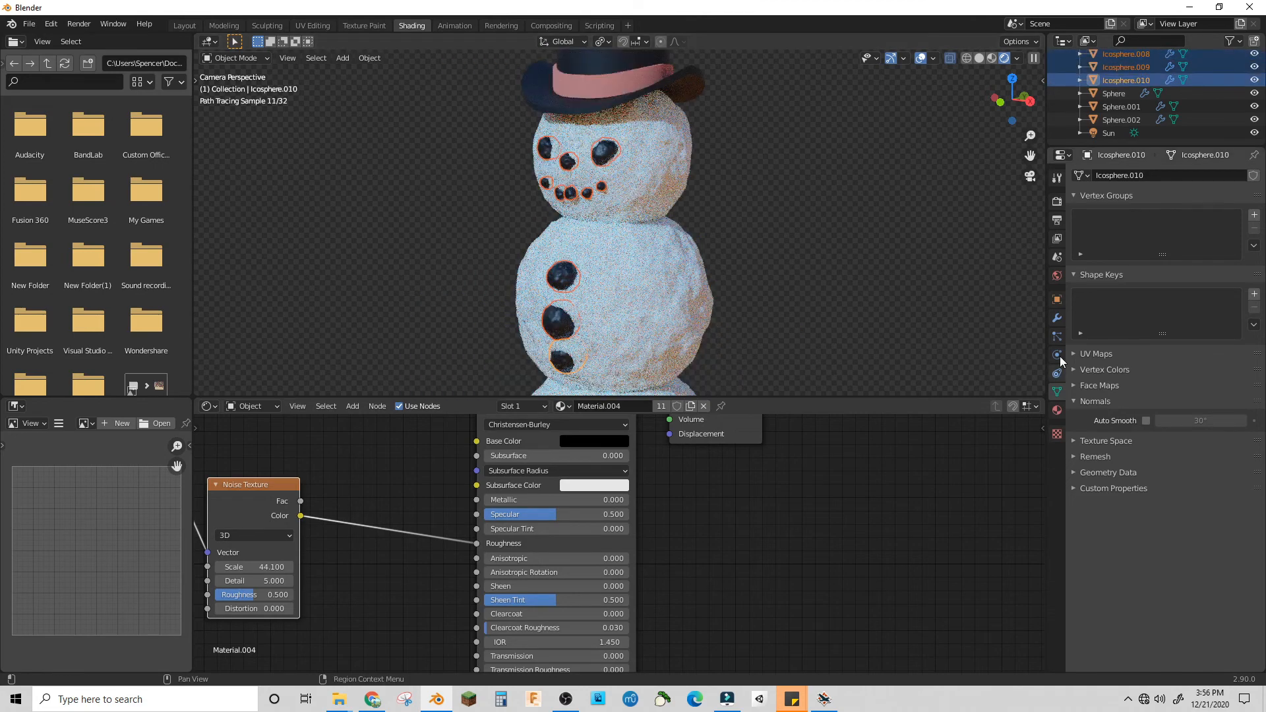
{"action": "left_click", "coordinate": [1058, 322]}
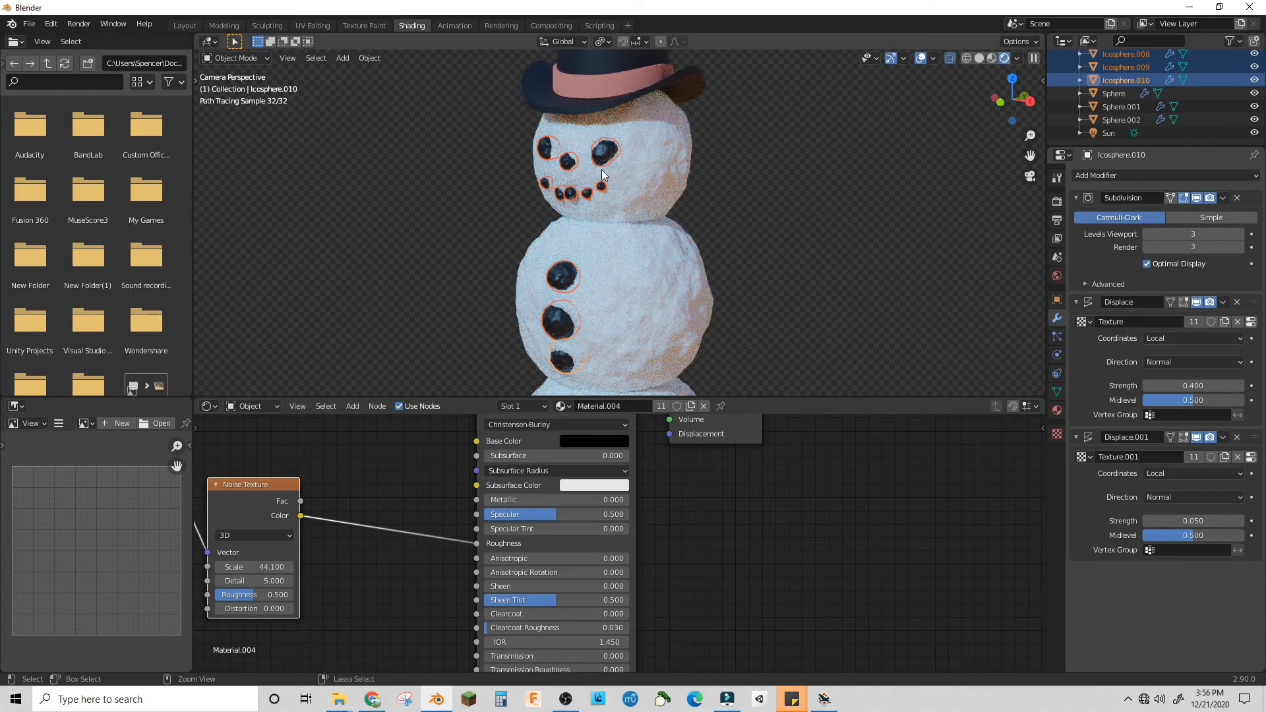
Try to link the lowest button's modifiers to all the other selected coal pieces, and undo the attempt
{"action": "key", "text": "ctrl+l"}
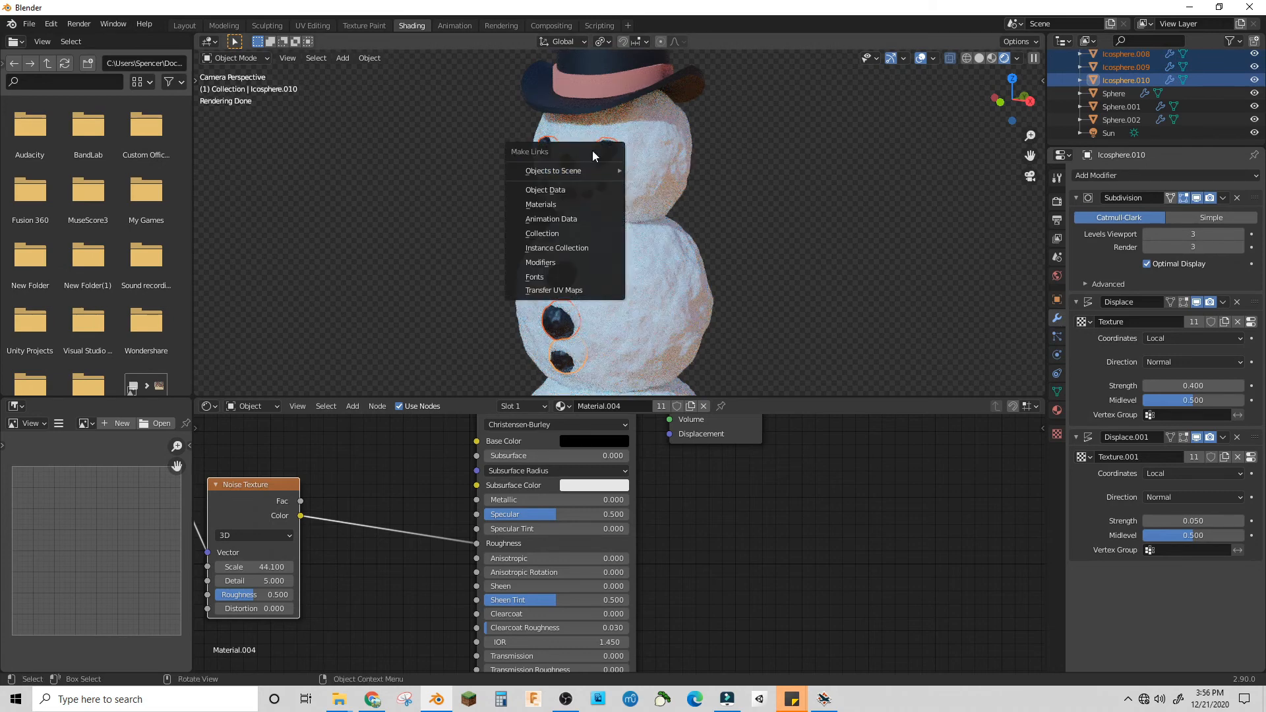
{"action": "left_click", "coordinate": [541, 262]}
{"action": "left_click", "coordinate": [702, 168]}
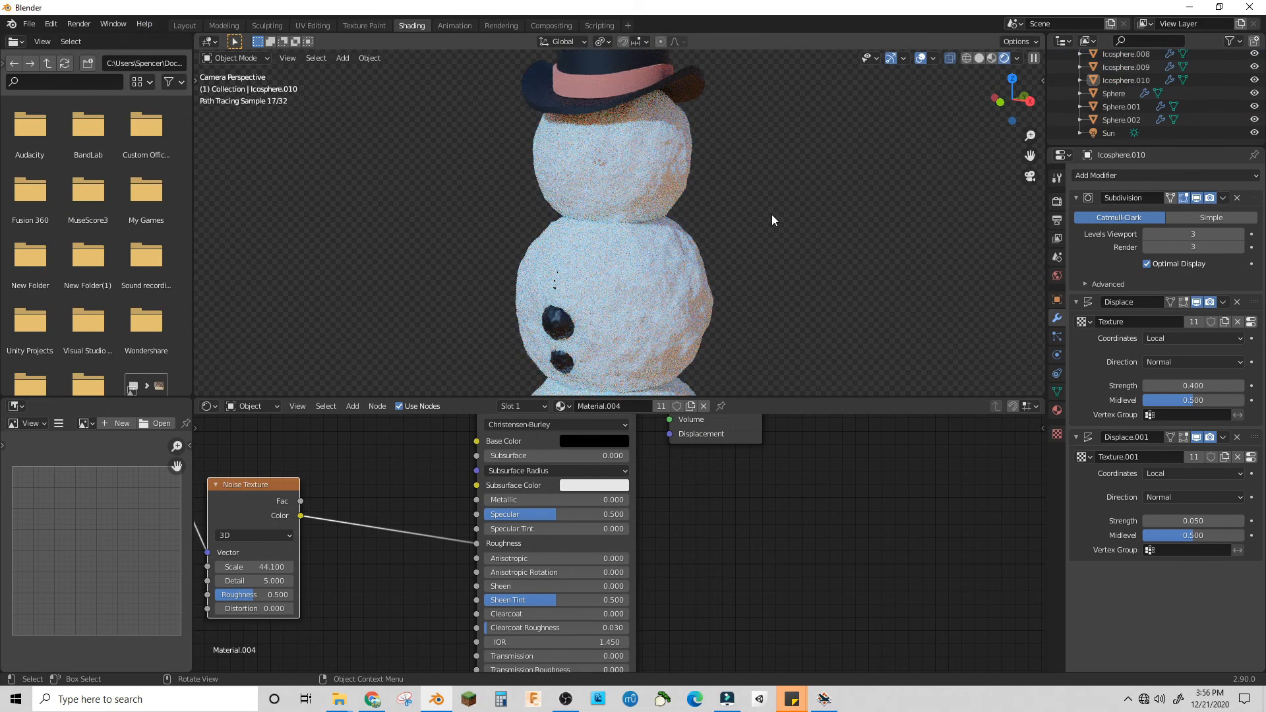
{"action": "mouse_move", "coordinate": [771, 215]}
{"action": "middle_mouse_down"}
{"action": "mouse_move", "coordinate": [782, 193]}
{"action": "mouse_move", "coordinate": [677, 256]}
{"action": "mouse_move", "coordinate": [776, 255]}
{"action": "middle_mouse_up"}
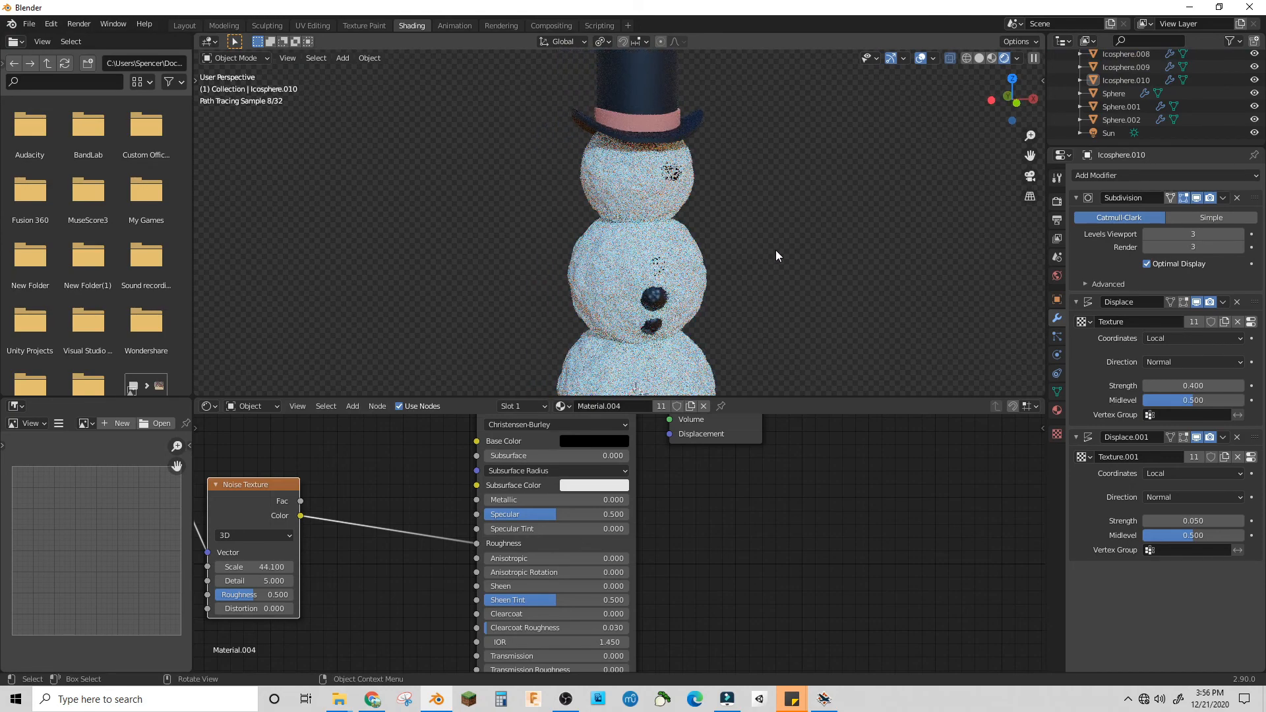
{"action": "key", "text": "ctrl+z"}
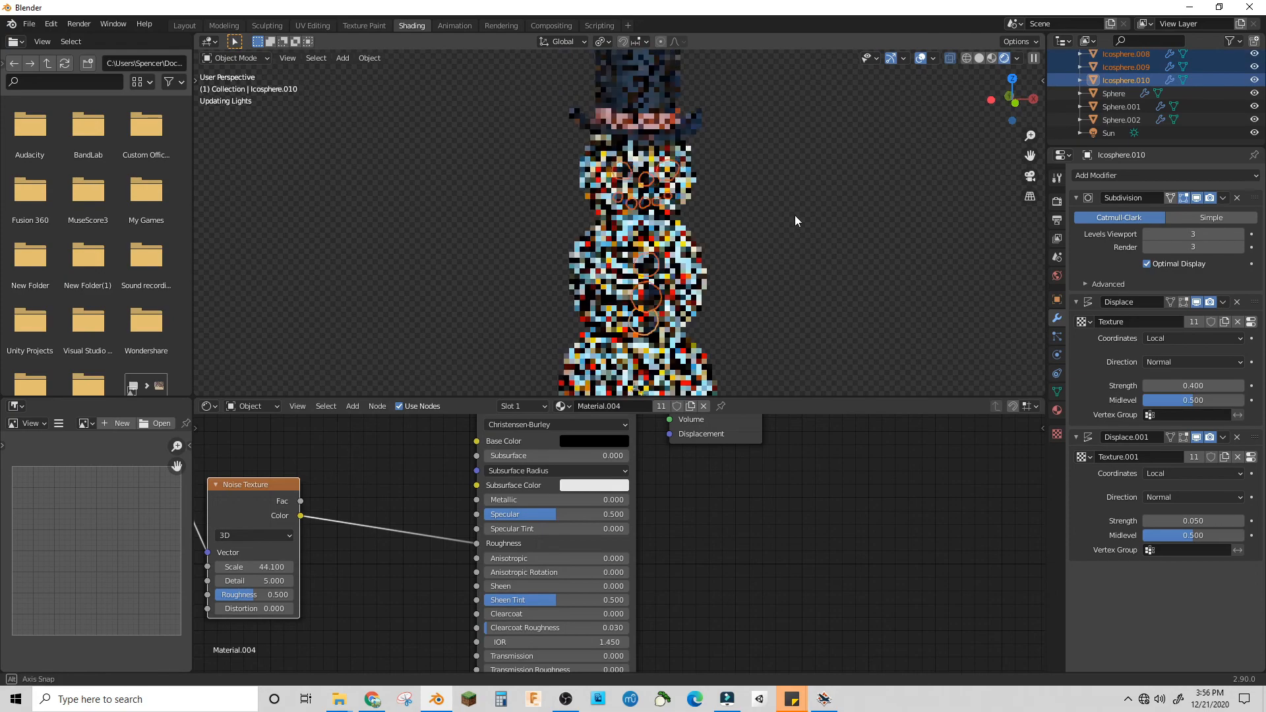
Set the Subdivision modifier's render level to 3 on the remaining coal buttons, mouth pieces, nose and eyes one by one
{"action": "middle_click_drag", "start_coordinate": [794, 215], "coordinate": [733, 215]}
{"action": "scroll", "coordinate": [675, 267], "scroll_direction": "up", "scroll_amount": 3}
{"action": "scroll", "coordinate": [675, 270], "scroll_direction": "down", "scroll_amount": 3}
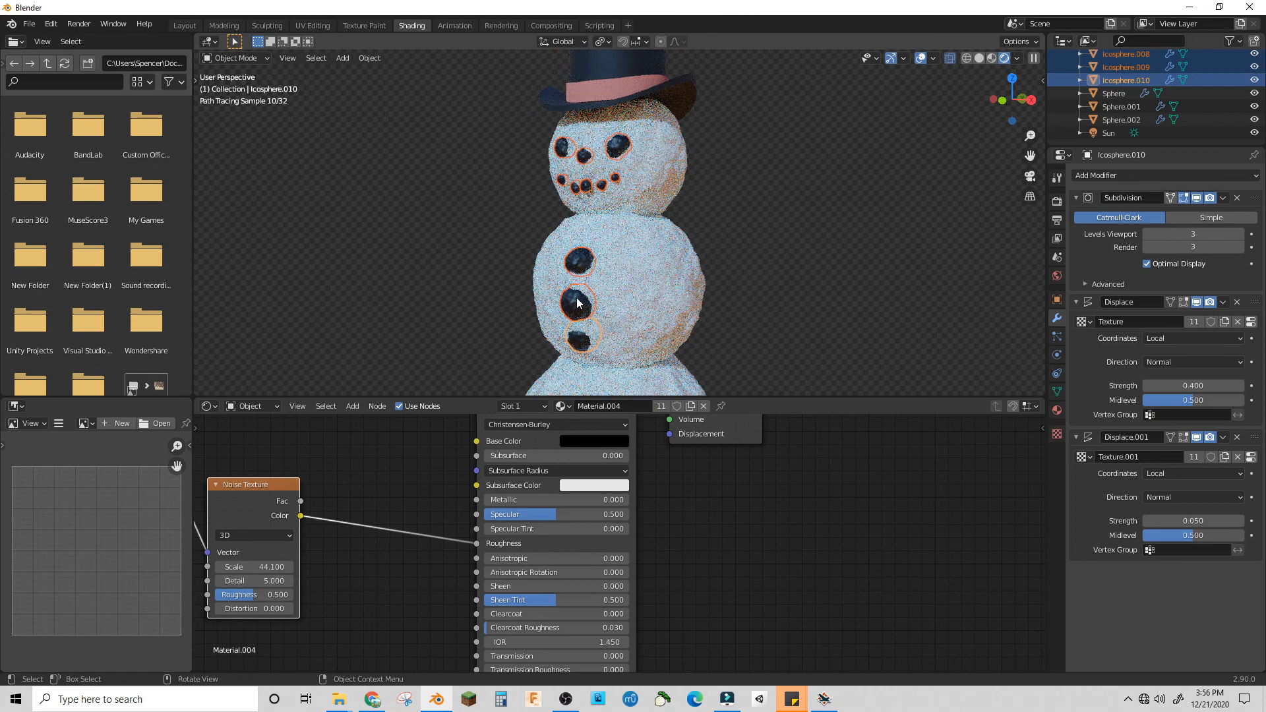
{"action": "left_click", "coordinate": [576, 300]}
{"action": "left_click", "coordinate": [1239, 247]}
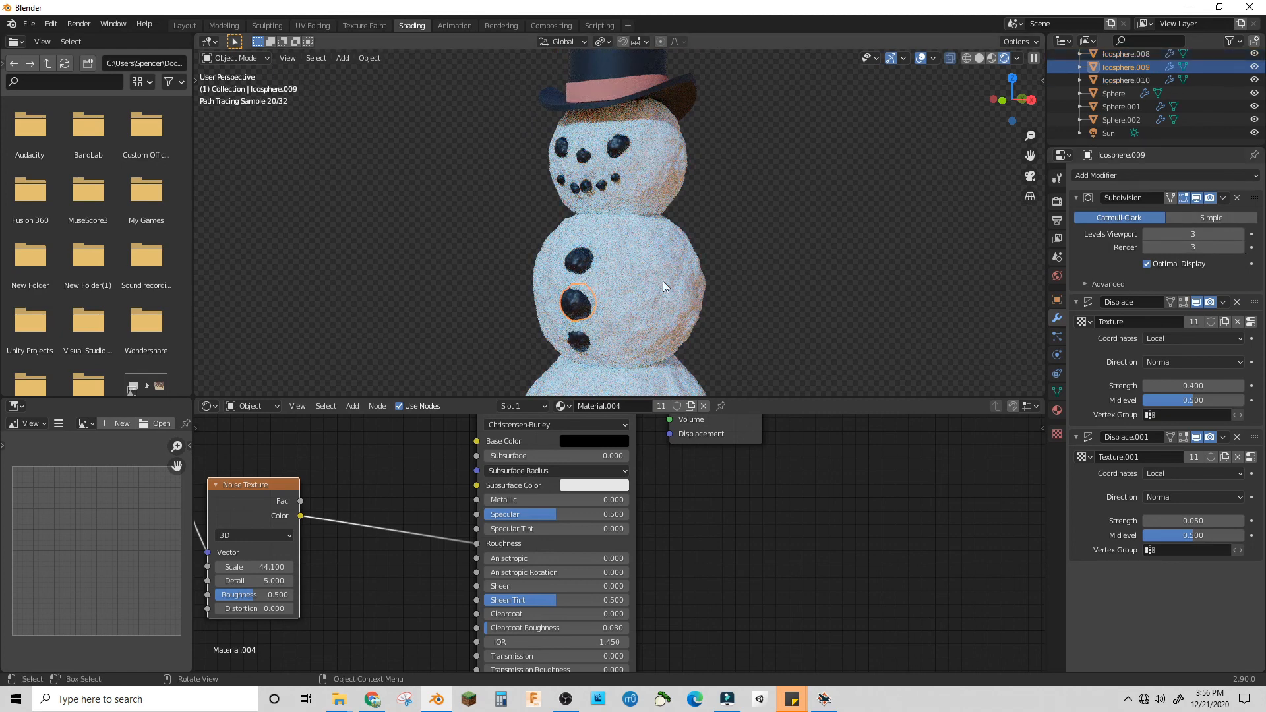
{"action": "left_click", "coordinate": [576, 188]}
{"action": "left_click_drag", "start_coordinate": [1243, 247], "coordinate": [1230, 246]}
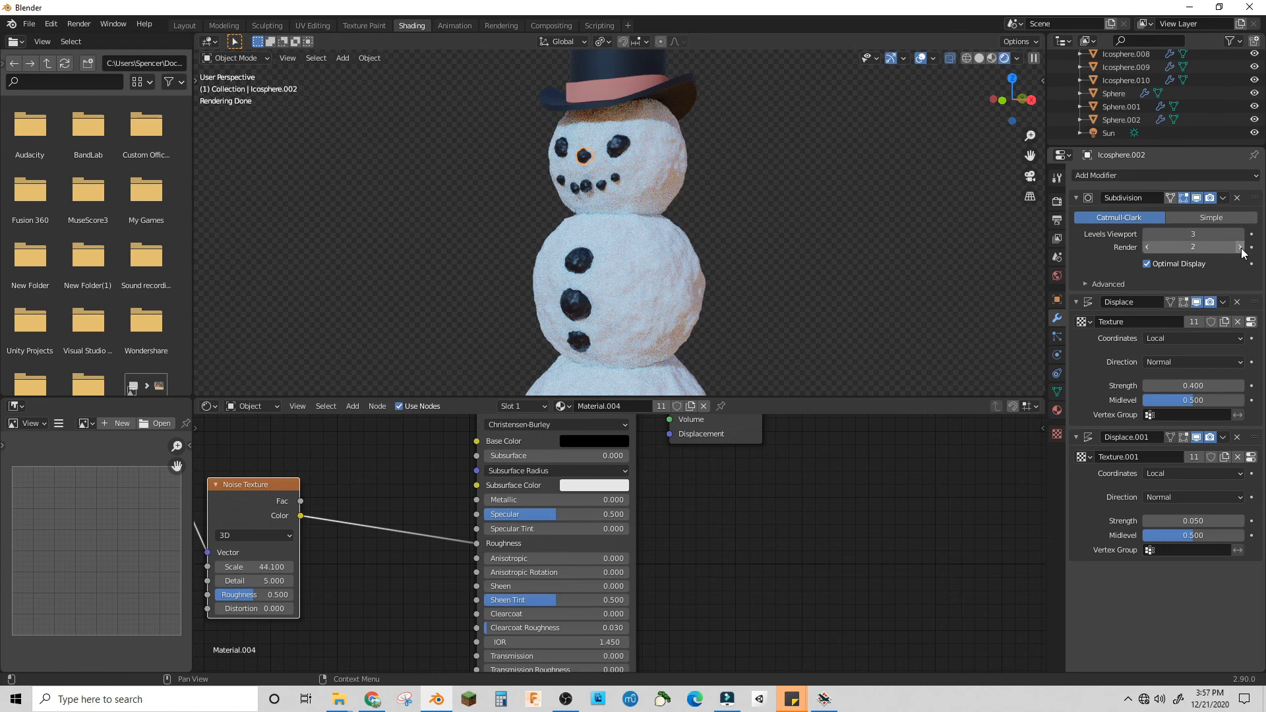
{"action": "left_click", "coordinate": [1240, 248]}
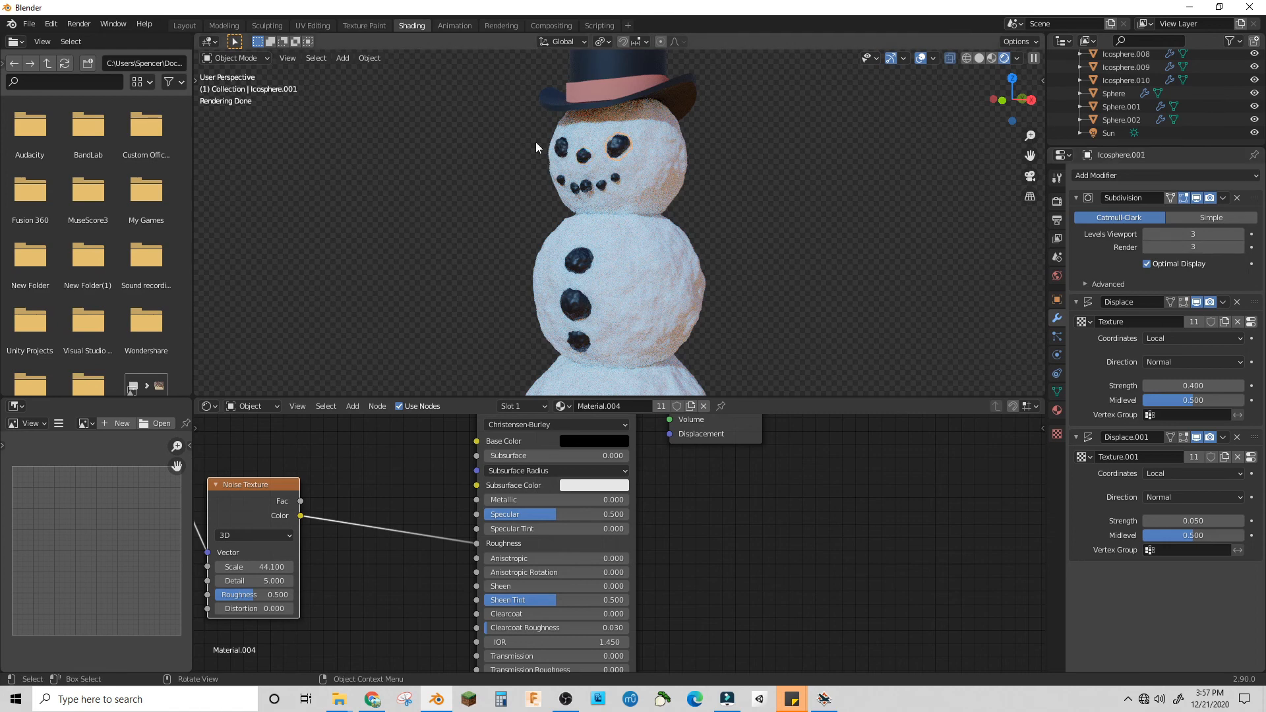
{"action": "left_click", "coordinate": [562, 146]}
Save the project as Snowman2 in the Blender Projects folder
{"action": "key", "text": "ctrl+s"}
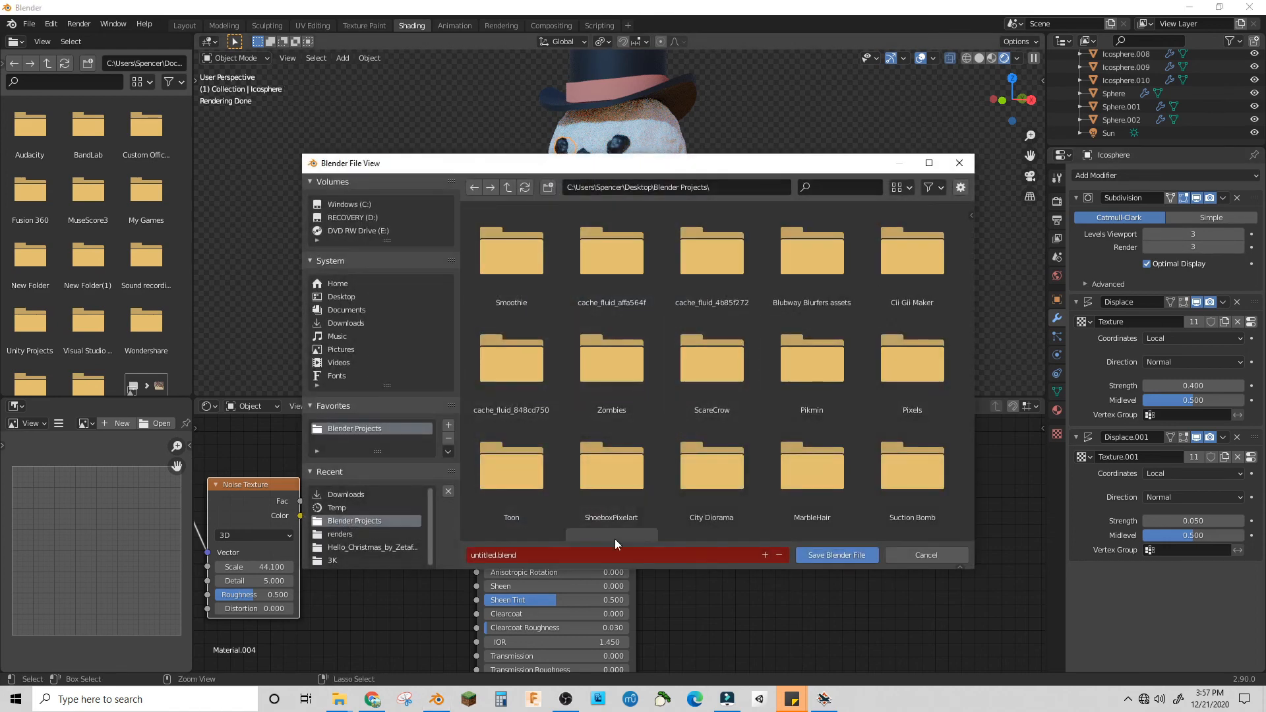
{"action": "left_click", "coordinate": [591, 553]}
{"action": "type", "text": "Snowmn"}
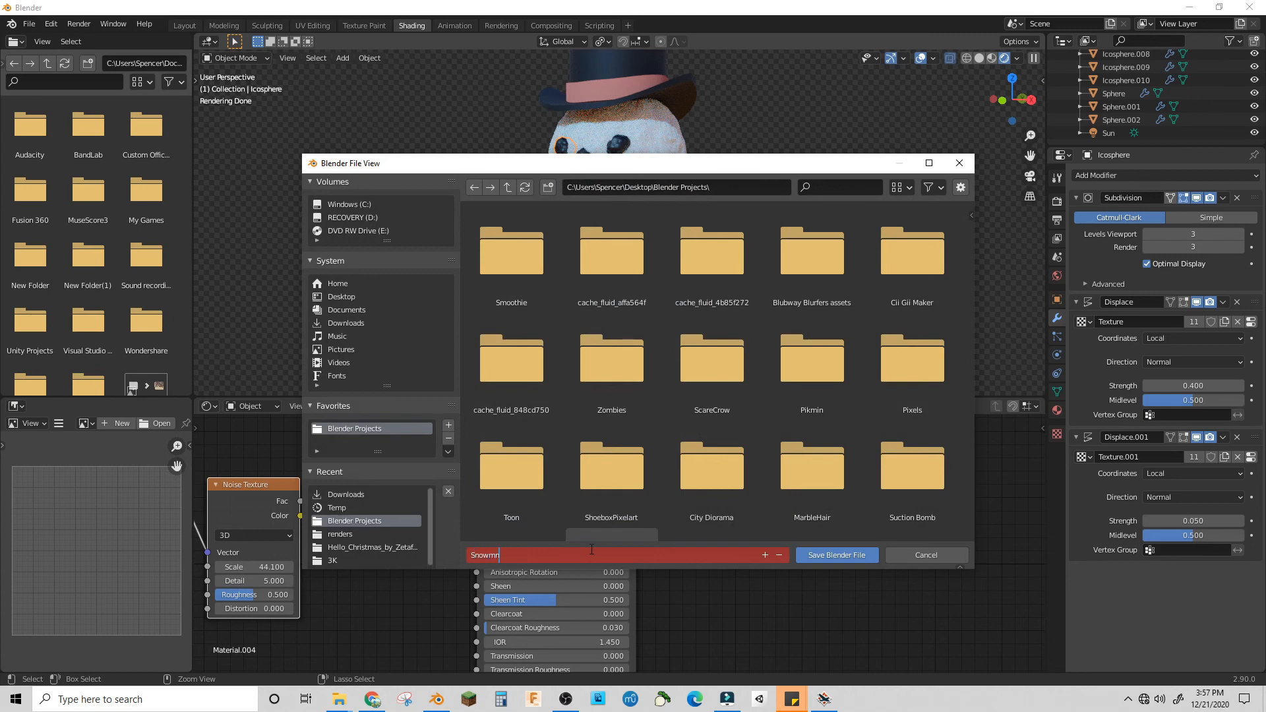
{"action": "key", "text": "BackSpace"}
{"action": "type", "text": "an2"}
{"action": "left_click", "coordinate": [837, 555]}
Start rendering the still image of the snowman
{"action": "left_click", "coordinate": [82, 26]}
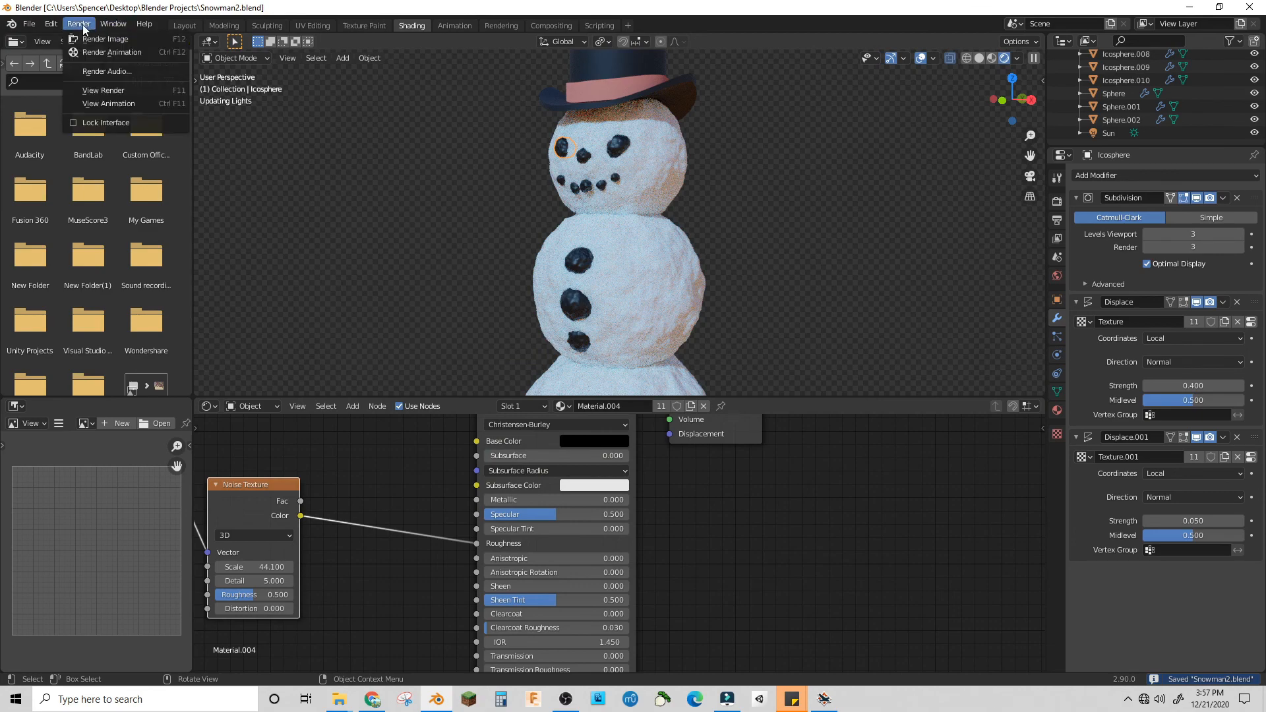
{"action": "left_click", "coordinate": [106, 39]}
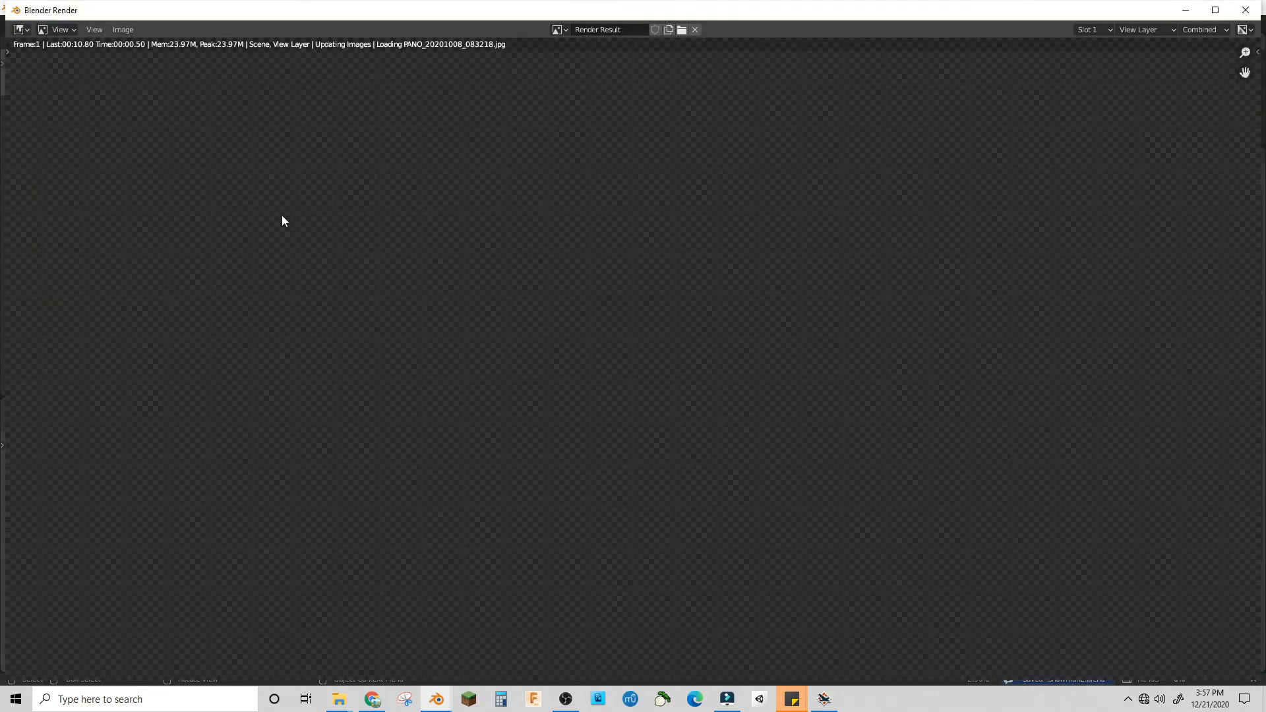